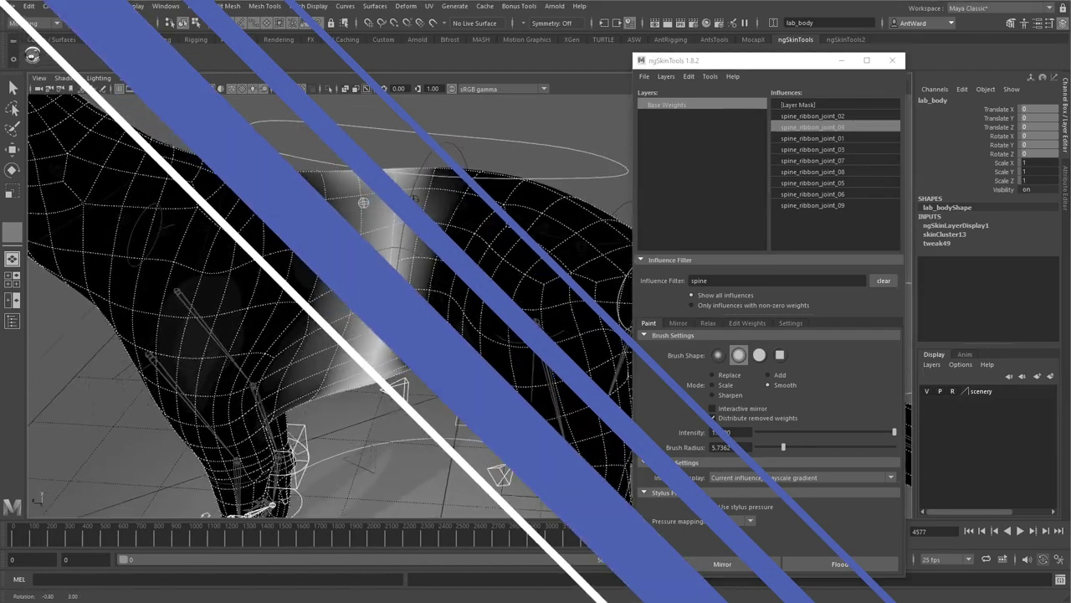
# - Rotate the first tail FK control, tail_1_FK_ctrl, to bend the tail at its base
pyautogui.click(847, 183)
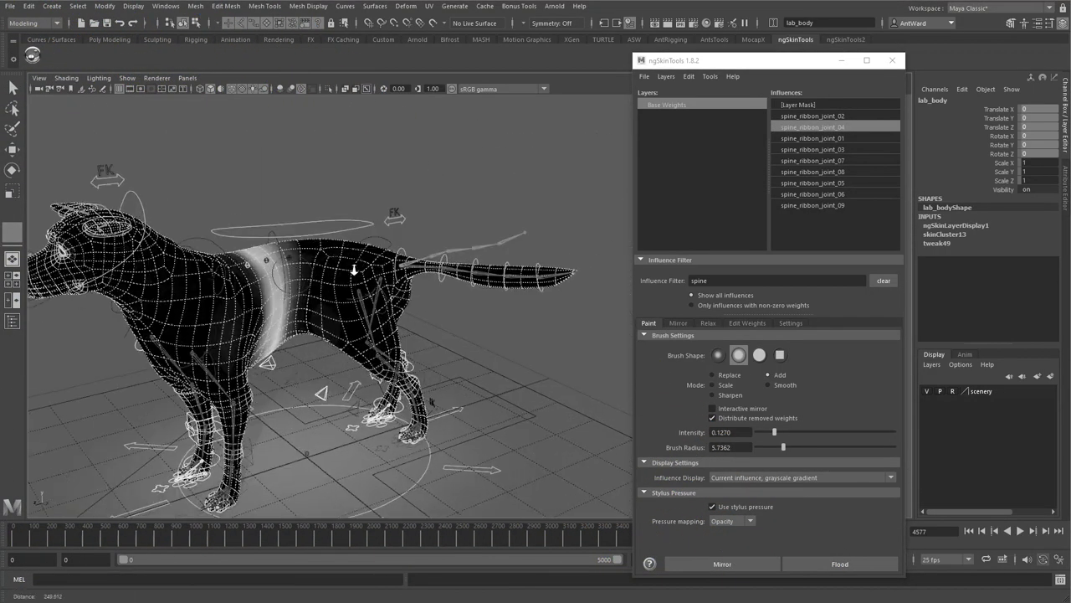
pyautogui.keyDown('alt'); pyautogui.moveTo(531, 267); pyautogui.dragTo(536, 270, button='right'); pyautogui.keyUp('alt')
pyautogui.press('e')
pyautogui.click(469, 201)
pyautogui.click(366, 179)
pyautogui.moveTo(438, 225)
pyautogui.mouseDown(button='middle')
pyautogui.moveTo(519, 219)
pyautogui.moveTo(438, 222)
pyautogui.mouseUp(button='middle')
pyautogui.click(371, 224)
pyautogui.moveTo(449, 195); pyautogui.dragTo(510, 299)
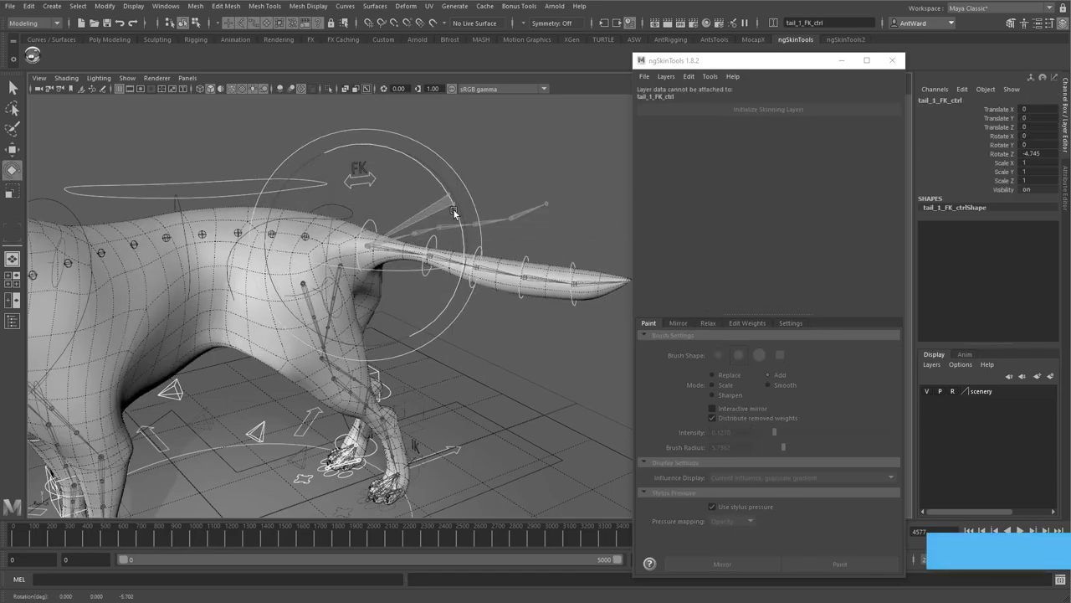
# - Select the successive FK controls along the tail together and rotate them to curl the tail upward
pyautogui.click(405, 298)
pyautogui.keyDown('shift'); pyautogui.click(434, 340); pyautogui.keyUp('shift')
pyautogui.keyDown('shift'); pyautogui.click(463, 376); pyautogui.keyUp('shift')
pyautogui.keyDown('shift'); pyautogui.click(486, 416); pyautogui.keyUp('shift')
pyautogui.press('e')
pyautogui.moveTo(542, 385); pyautogui.dragTo(536, 344)
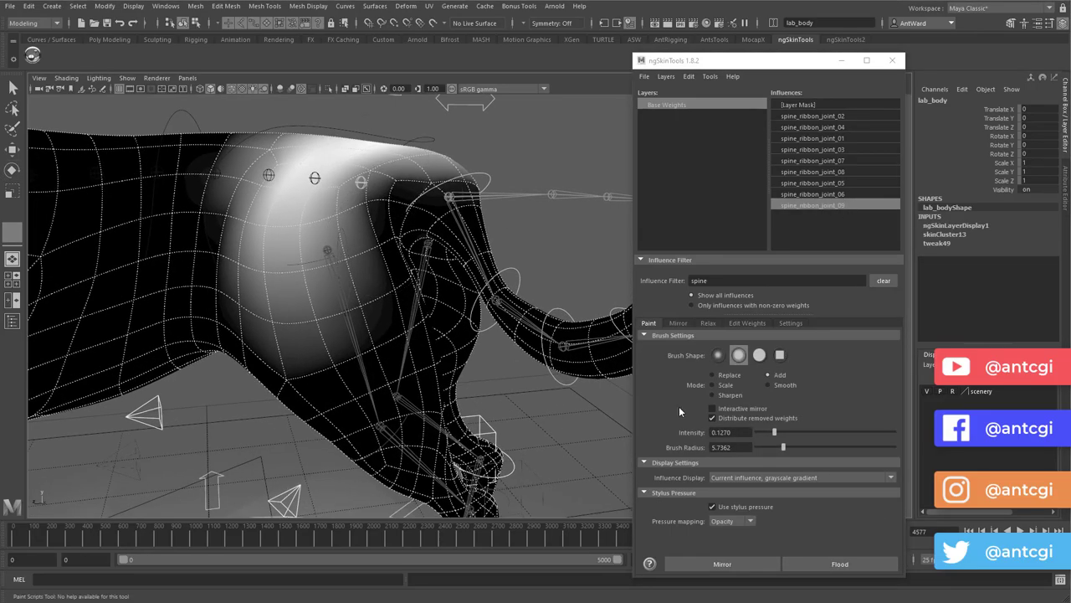
# - Paint the spine_ribbon_joint_09 weights over the rump and around the tail base, adding at intensity 0.1270 with brush radius 3.0663
pyautogui.keyDown('alt'); pyautogui.moveTo(414, 187); pyautogui.dragTo(460, 304, button='middle'); pyautogui.keyUp('alt')
pyautogui.moveTo(460, 304)
pyautogui.mouseDown()
pyautogui.moveTo(436, 287)
pyautogui.moveTo(431, 331)
pyautogui.mouseUp()
pyautogui.moveTo(431, 330)
pyautogui.keyDown('alt'); pyautogui.mouseDown()
pyautogui.moveTo(416, 240)
pyautogui.moveTo(393, 255)
pyautogui.moveTo(343, 174)
pyautogui.moveTo(402, 207)
pyautogui.mouseUp(); pyautogui.keyUp('alt')
pyautogui.moveTo(387, 162)
pyautogui.keyDown('alt'); pyautogui.mouseDown()
pyautogui.moveTo(435, 134)
pyautogui.moveTo(452, 251)
pyautogui.moveTo(351, 209)
pyautogui.mouseUp(); pyautogui.keyUp('alt')
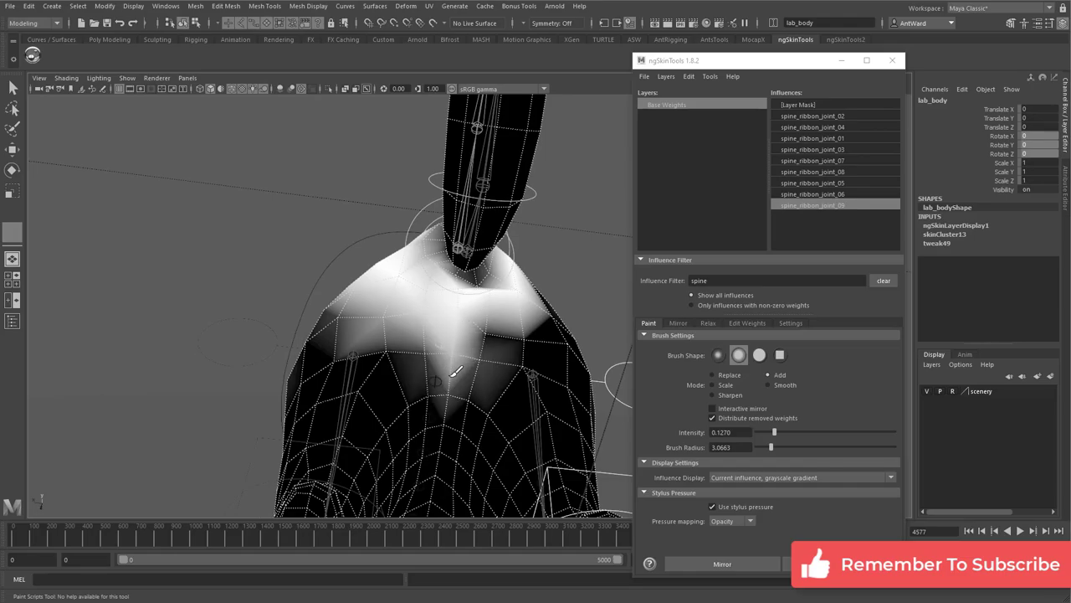
pyautogui.moveTo(368, 276)
pyautogui.keyDown('alt'); pyautogui.mouseDown()
pyautogui.moveTo(410, 307)
pyautogui.moveTo(445, 287)
pyautogui.moveTo(430, 276)
pyautogui.mouseUp(); pyautogui.keyUp('alt')
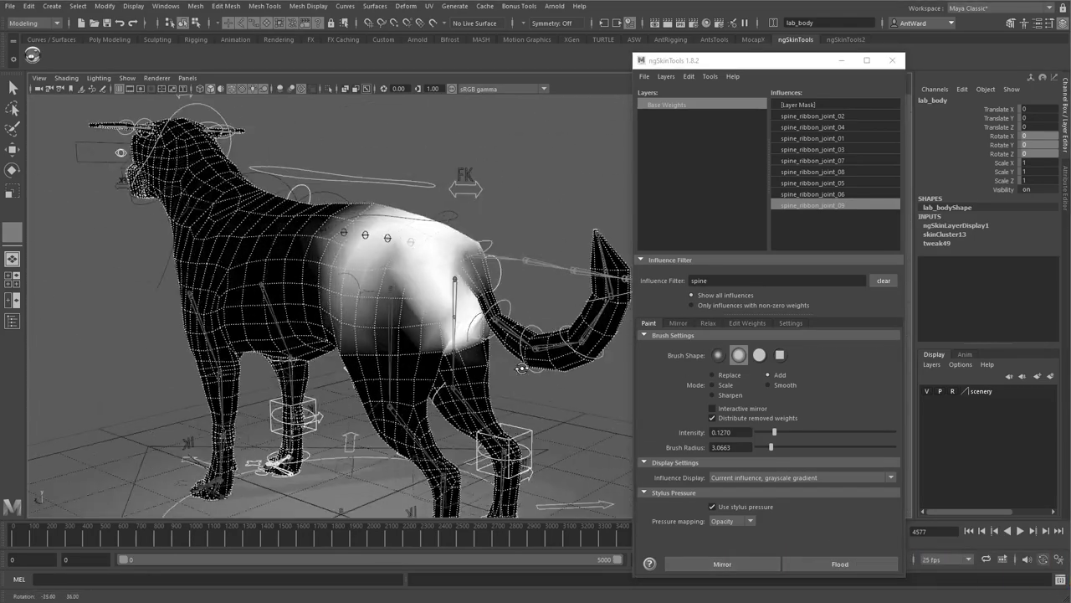
pyautogui.scroll(5, 436, 301)
pyautogui.keyDown('alt'); pyautogui.moveTo(446, 299); pyautogui.dragTo(528, 303); pyautogui.keyUp('alt')
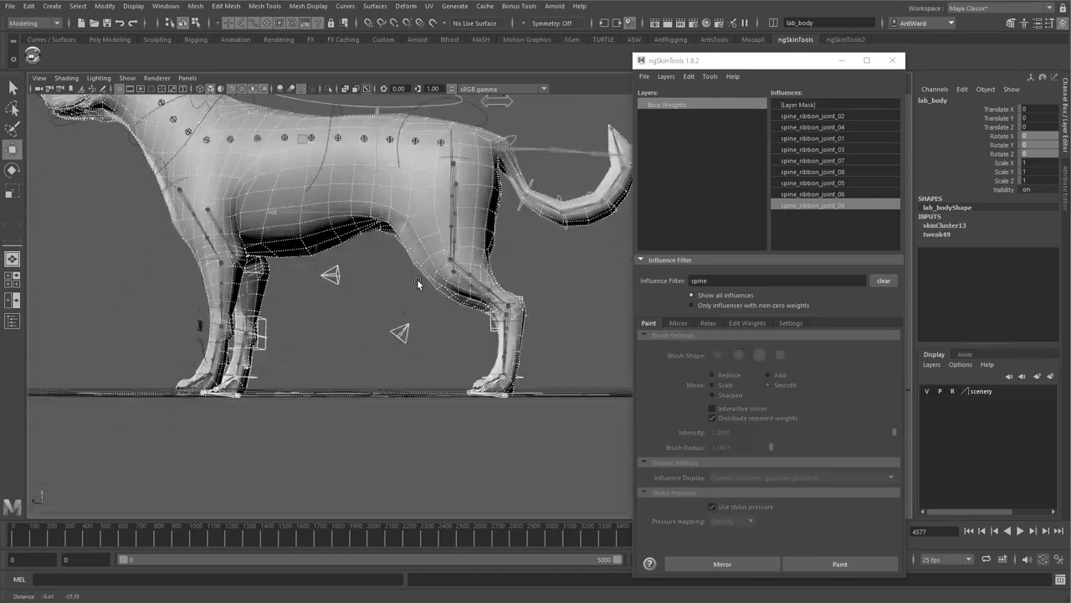
# - Raise the left rear leg with its IK control and paint its ribbon joint weights over the hip and thigh at intensity 0.1270
pyautogui.click(507, 384)
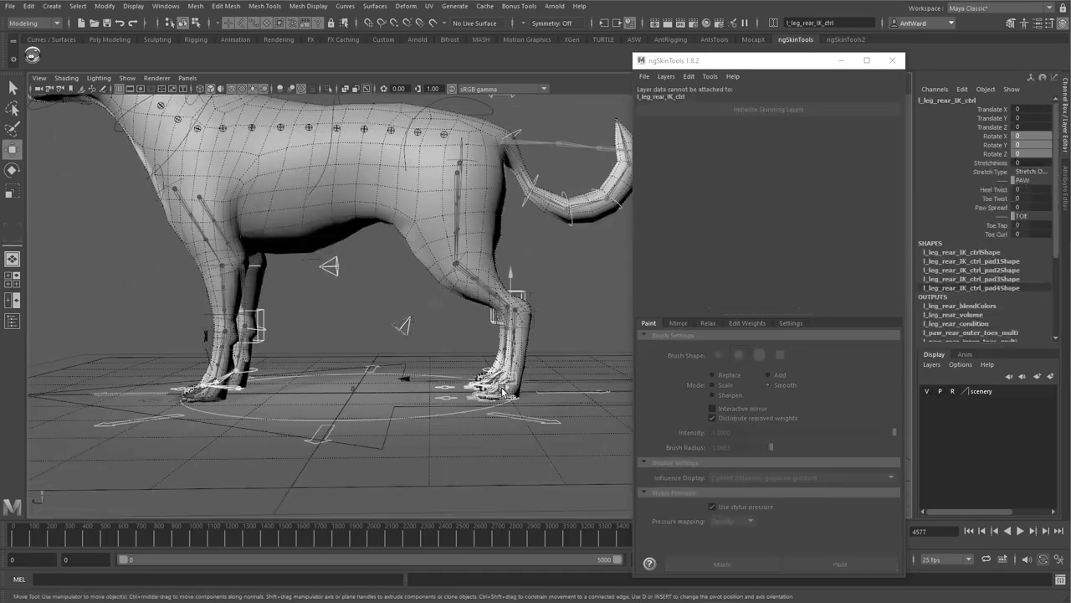
pyautogui.moveTo(506, 383); pyautogui.dragTo(596, 286)
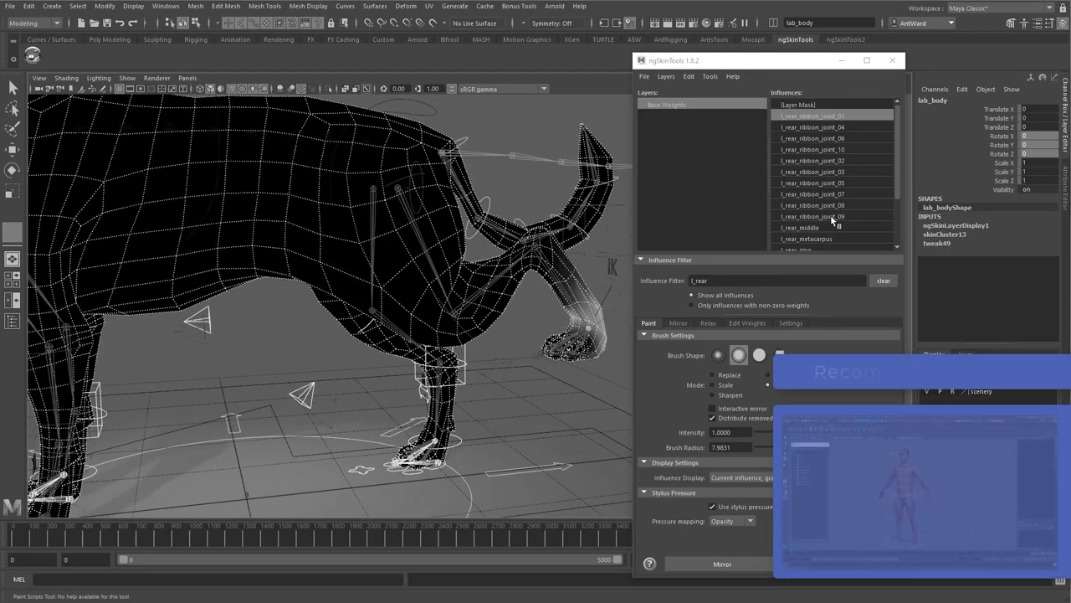
pyautogui.click(833, 217)
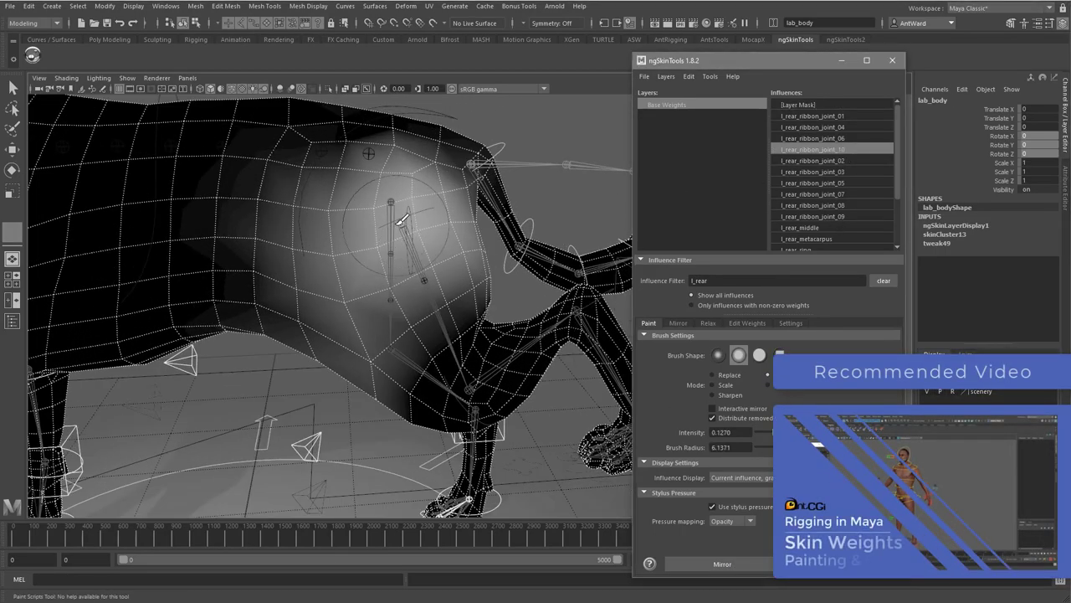
pyautogui.moveTo(383, 225); pyautogui.dragTo(347, 206)
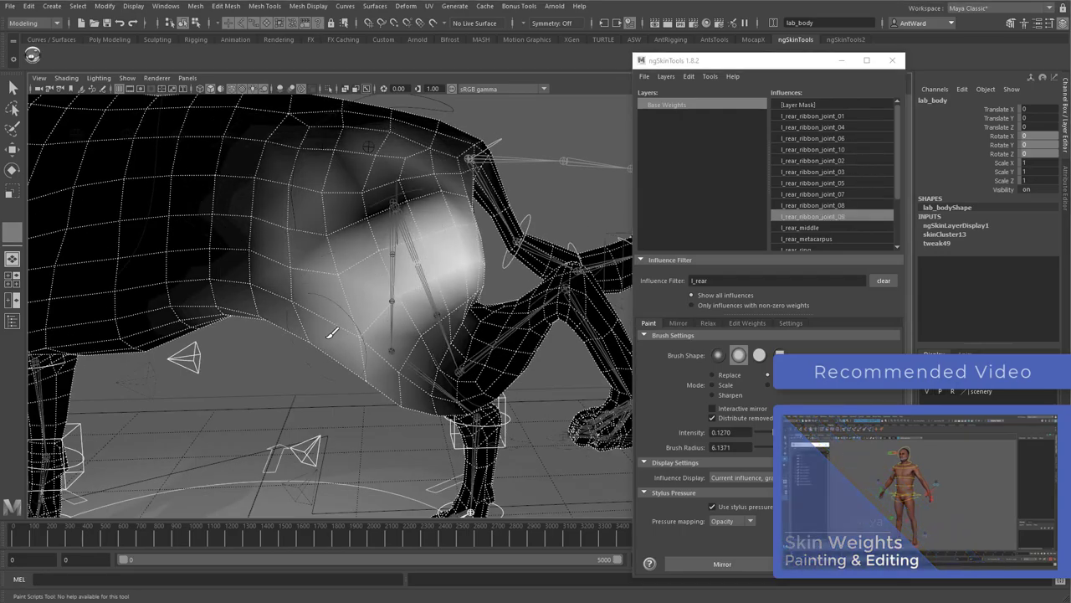
pyautogui.keyDown('alt'); pyautogui.moveTo(330, 334); pyautogui.dragTo(368, 309); pyautogui.keyUp('alt')
pyautogui.moveTo(385, 285)
pyautogui.mouseDown()
pyautogui.moveTo(419, 184)
pyautogui.moveTo(385, 243)
pyautogui.moveTo(444, 217)
pyautogui.mouseUp()
pyautogui.moveTo(444, 218); pyautogui.dragTo(494, 227)
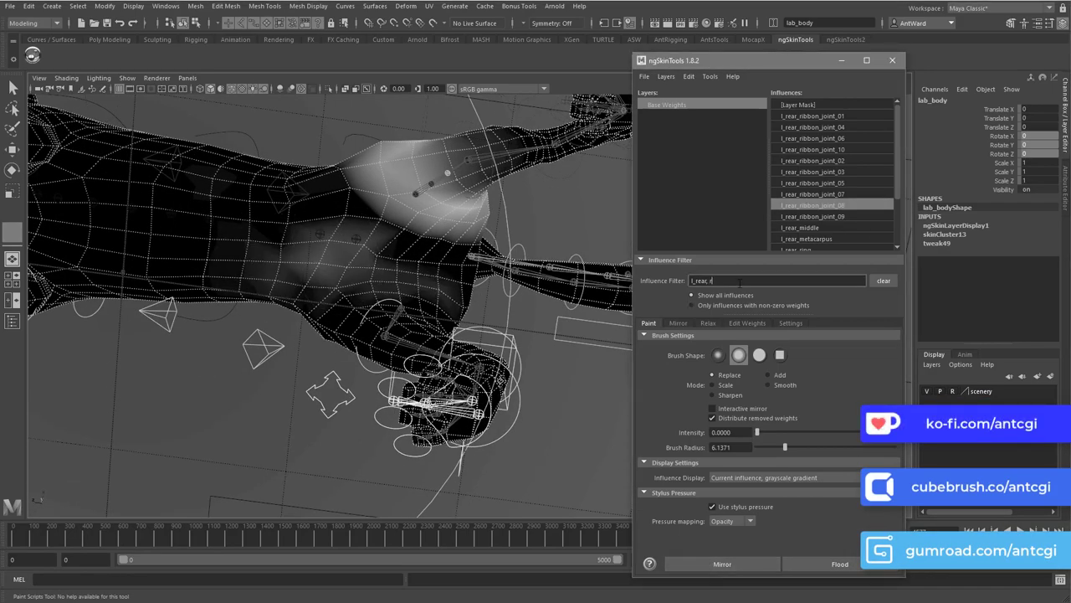
# - Filter the influences by "l_rear, r_rear" and remove l_rear_ribbon_joint_08 weights from the right rear side, using Replace at intensity 0
pyautogui.press('Return')
pyautogui.click(816, 182)
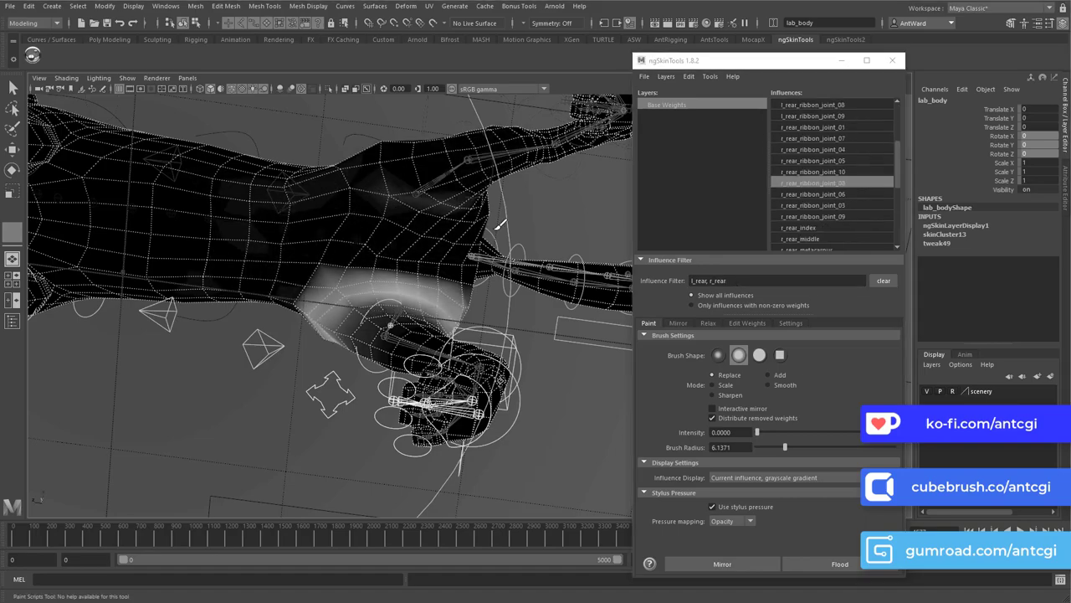
pyautogui.scroll(1, 845, 143)
pyautogui.click(836, 127)
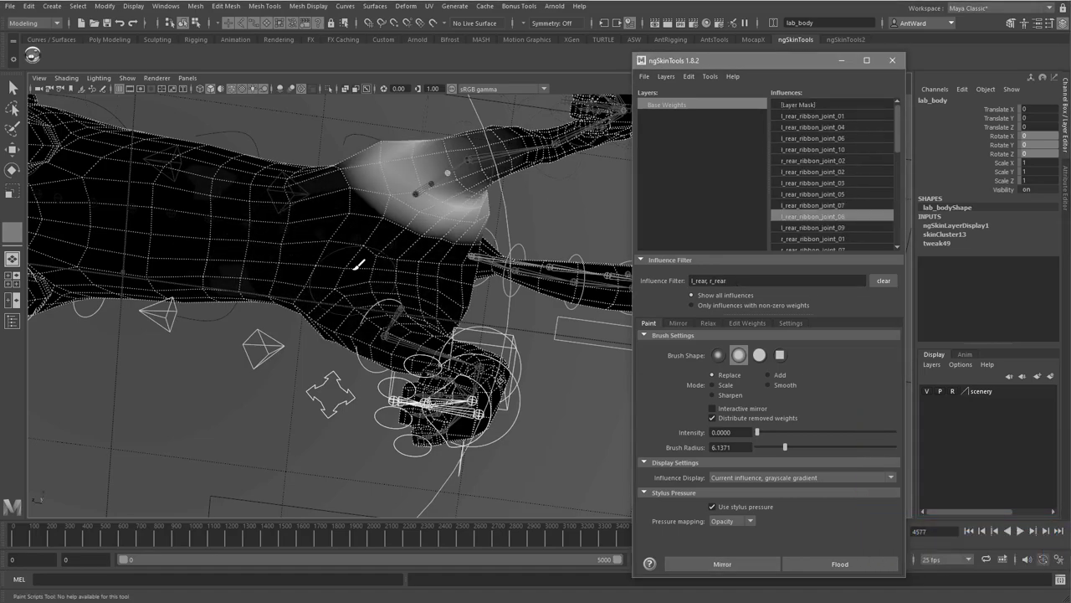
pyautogui.press('BackSpace')
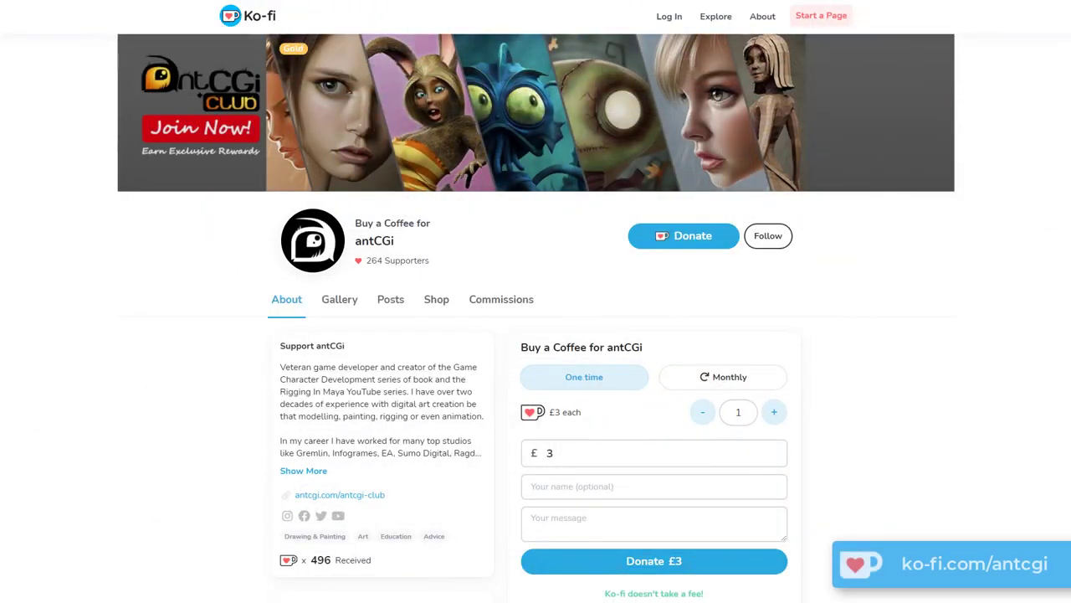
pyautogui.scroll(-2, 535, 335)
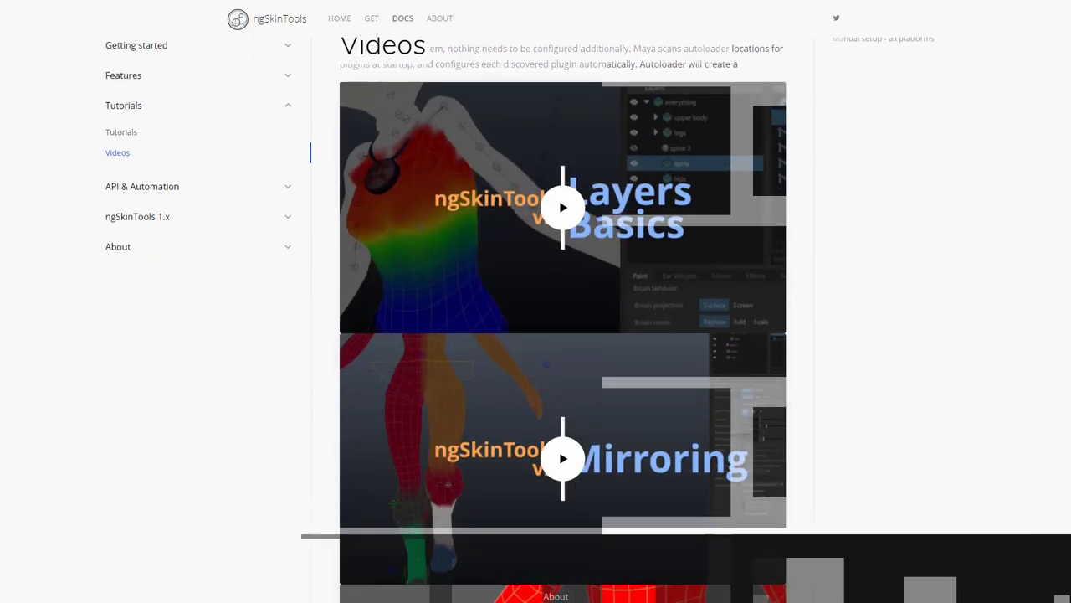
pyautogui.scroll(-3, 563, 318)
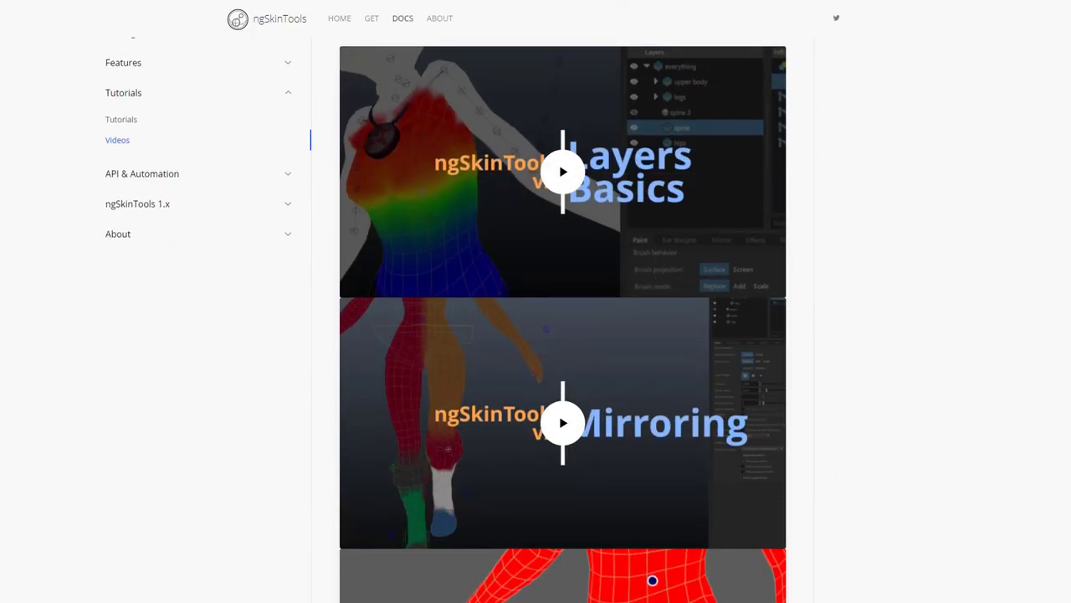
pyautogui.scroll(-3, 562, 318)
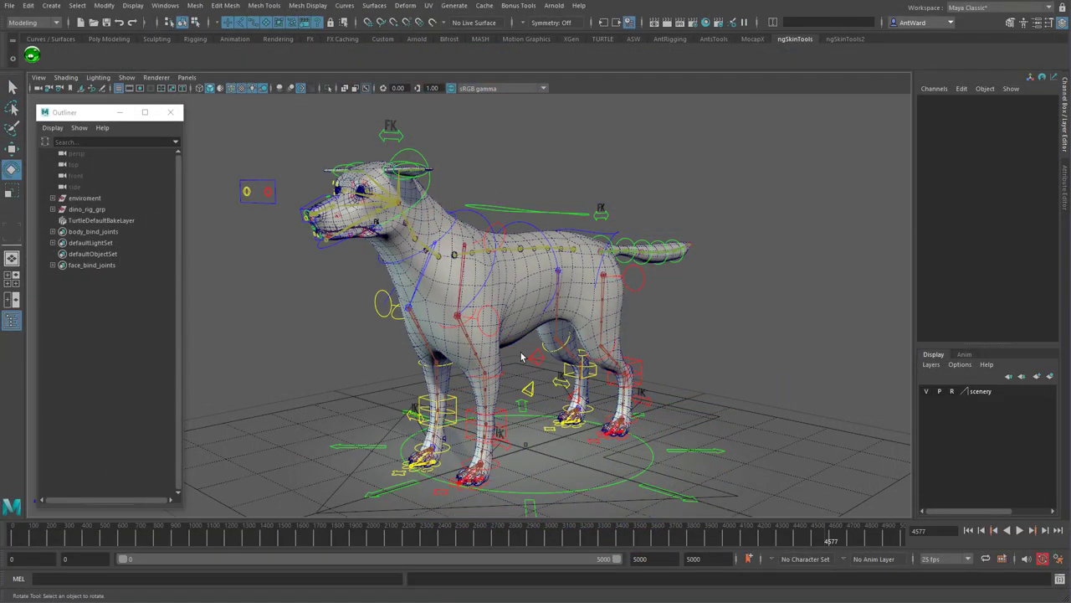
# - Test the rig by rotating the head control and moving the left front leg IK control, and undo the test pose
pyautogui.moveTo(599, 362)
pyautogui.keyDown('alt'); pyautogui.mouseDown()
pyautogui.moveTo(512, 364)
pyautogui.moveTo(533, 352)
pyautogui.moveTo(585, 354)
pyautogui.mouseUp(); pyautogui.keyUp('alt')
pyautogui.click(402, 176)
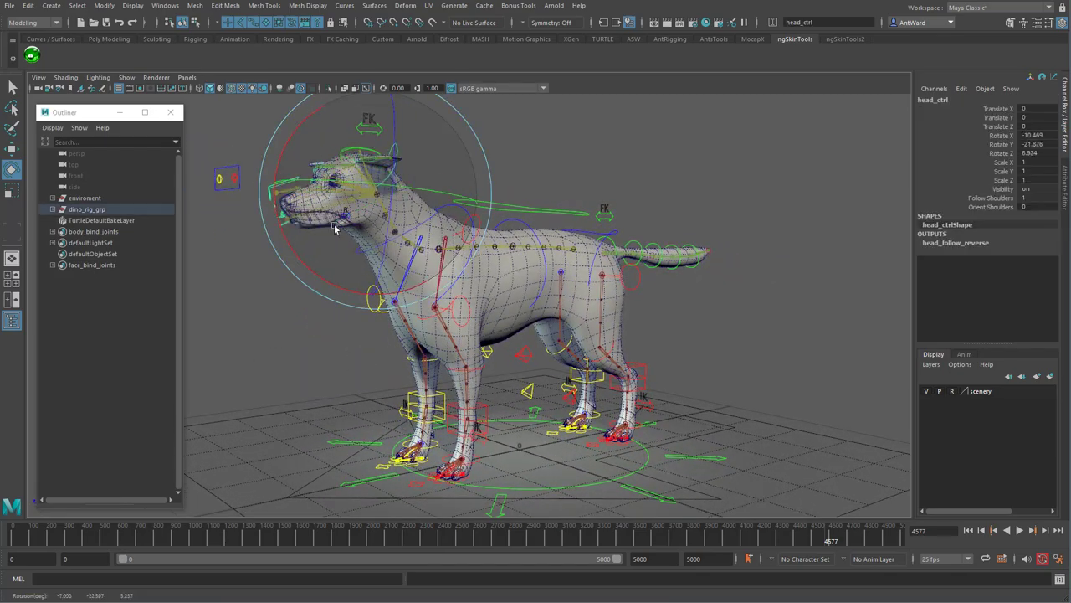
pyautogui.click(516, 274)
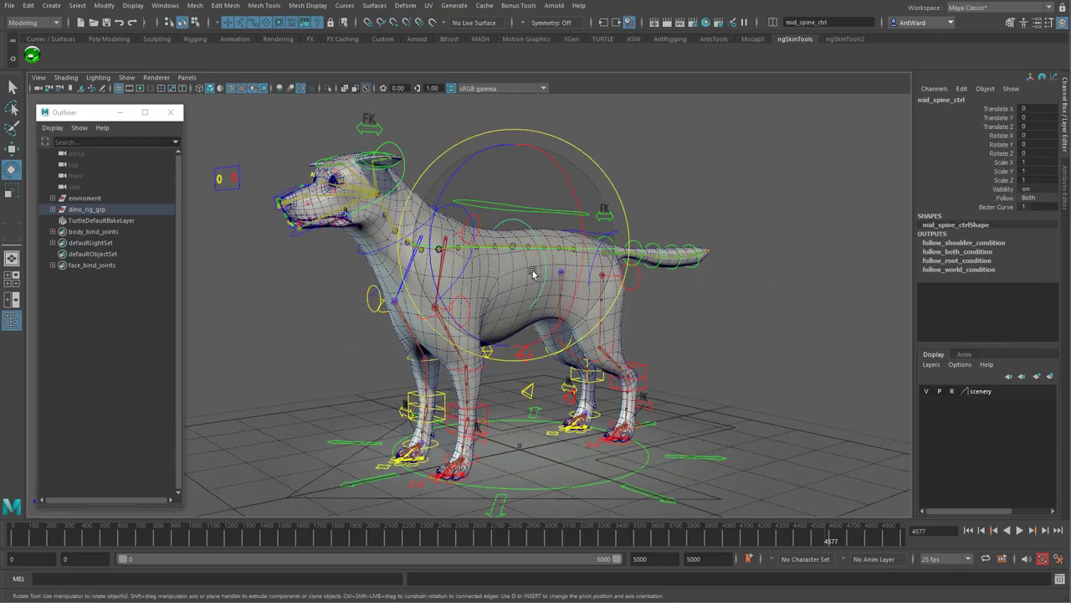
pyautogui.press('w')
pyautogui.click(428, 478)
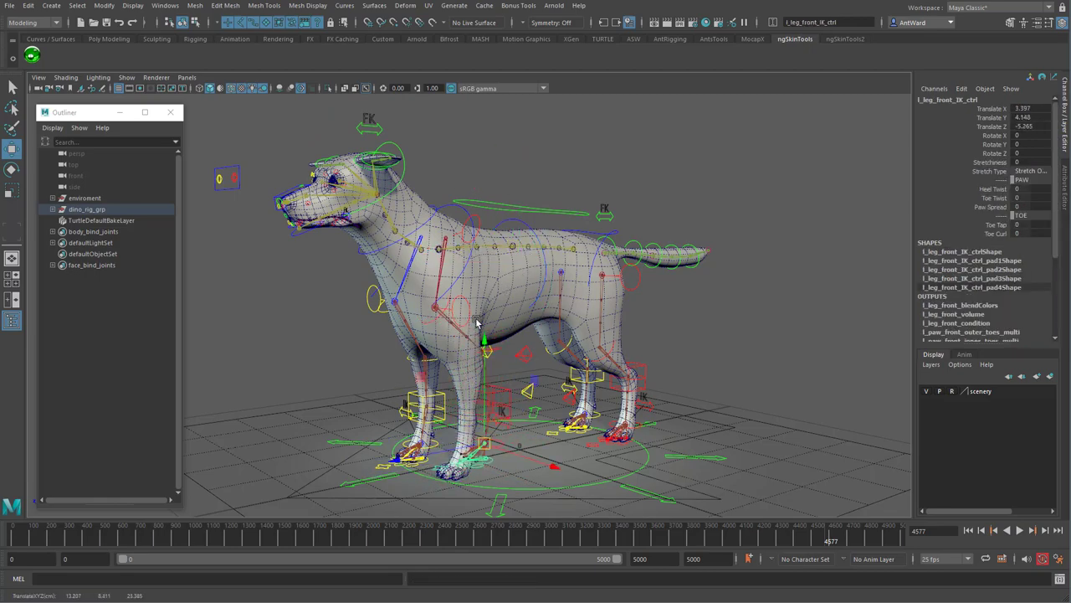
pyautogui.hotkey('ctrl', 'z')
pyautogui.keyDown('alt'); pyautogui.moveTo(547, 380); pyautogui.dragTo(491, 313); pyautogui.keyUp('alt')
pyautogui.keyDown('alt'); pyautogui.moveTo(490, 313); pyautogui.dragTo(536, 311, button='right'); pyautogui.keyUp('alt')
pyautogui.click(655, 125)
pyautogui.keyDown('alt'); pyautogui.moveTo(625, 168); pyautogui.dragTo(557, 233); pyautogui.keyUp('alt')
# - Examine which joints belong to the body_bind_joints and face_bind_joints sets
pyautogui.click(89, 232)
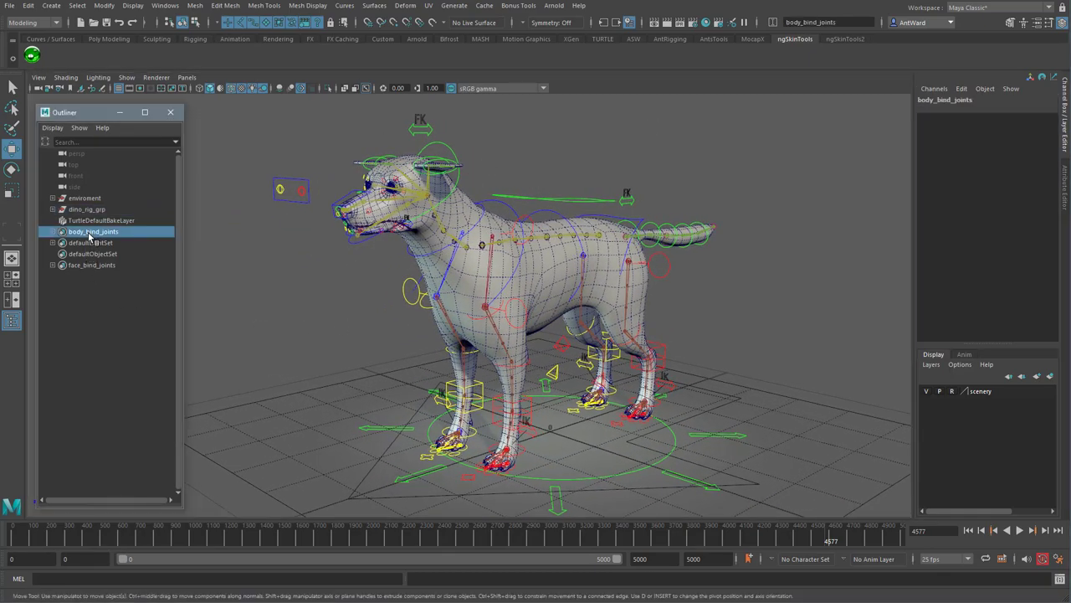
pyautogui.click(53, 232)
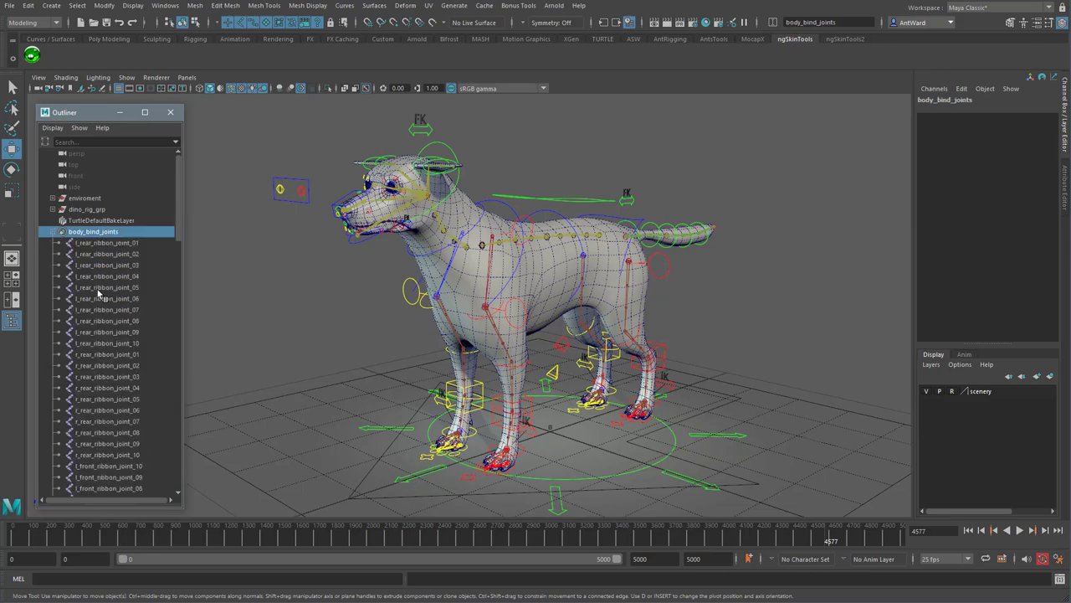
pyautogui.click(53, 232)
pyautogui.click(53, 266)
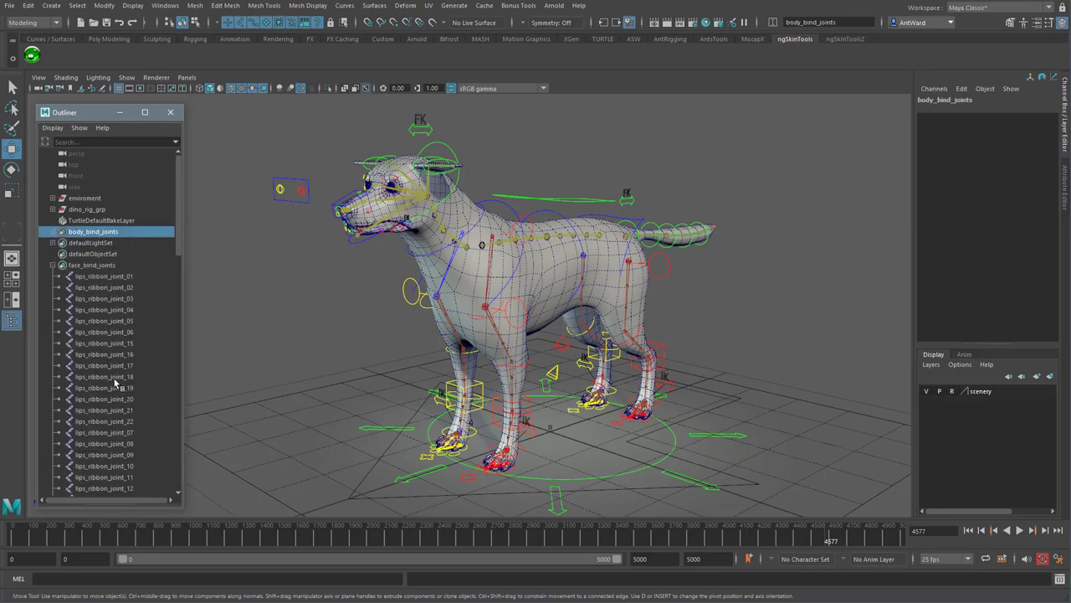
pyautogui.click(53, 266)
# - Select all member joints of the body_bind_joints and face_bind_joints sets
pyautogui.rightClick(85, 270)
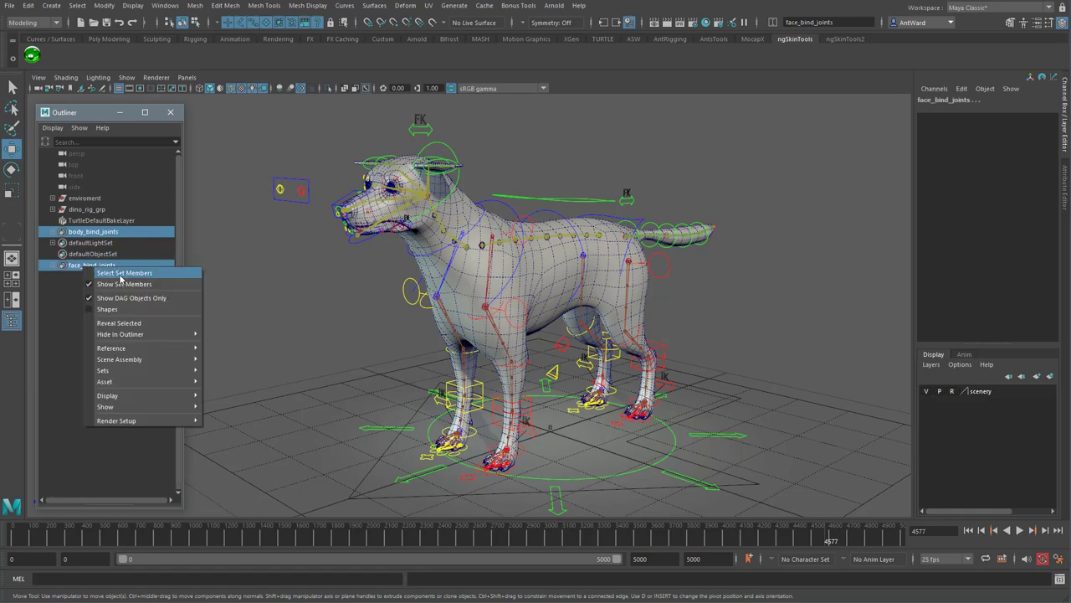
pyautogui.click(122, 274)
pyautogui.keyDown('alt'); pyautogui.moveTo(489, 305); pyautogui.dragTo(391, 226); pyautogui.keyUp('alt')
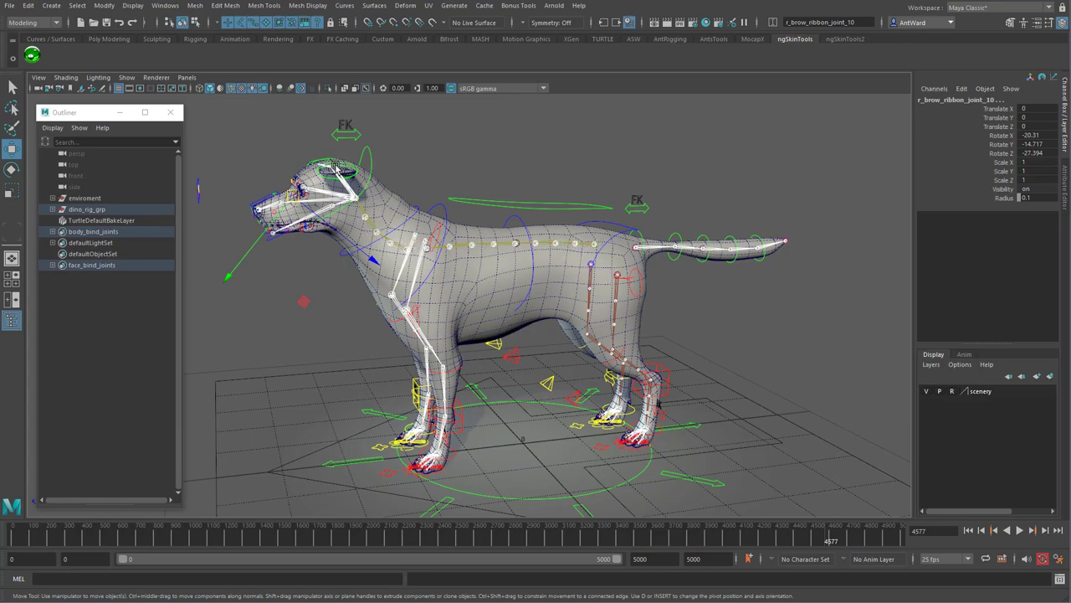
pyautogui.keyDown('alt'); pyautogui.moveTo(337, 168); pyautogui.dragTo(426, 189); pyautogui.keyUp('alt')
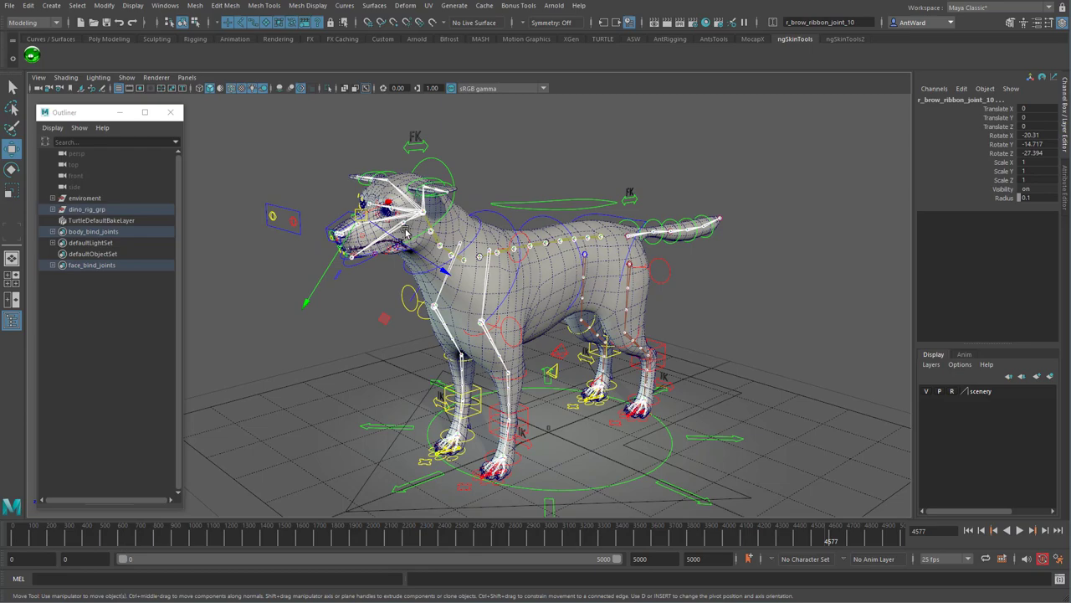
# - Add every mesh in the anim_geometry group, from lab_eye_right to lab_tongue, to the joint selection
pyautogui.click(52, 209)
pyautogui.click(59, 231)
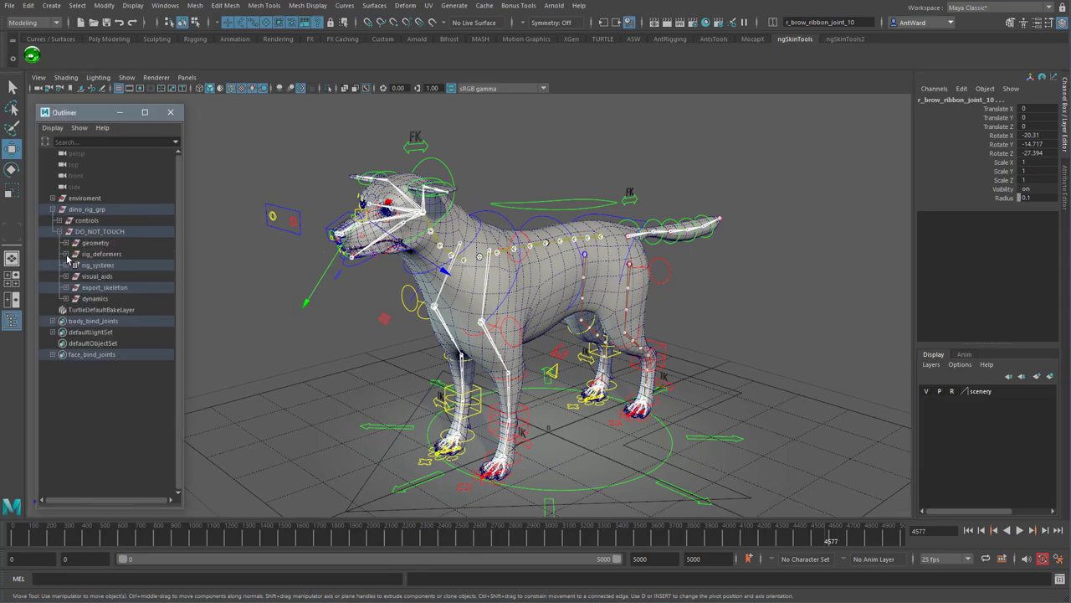
pyautogui.click(66, 242)
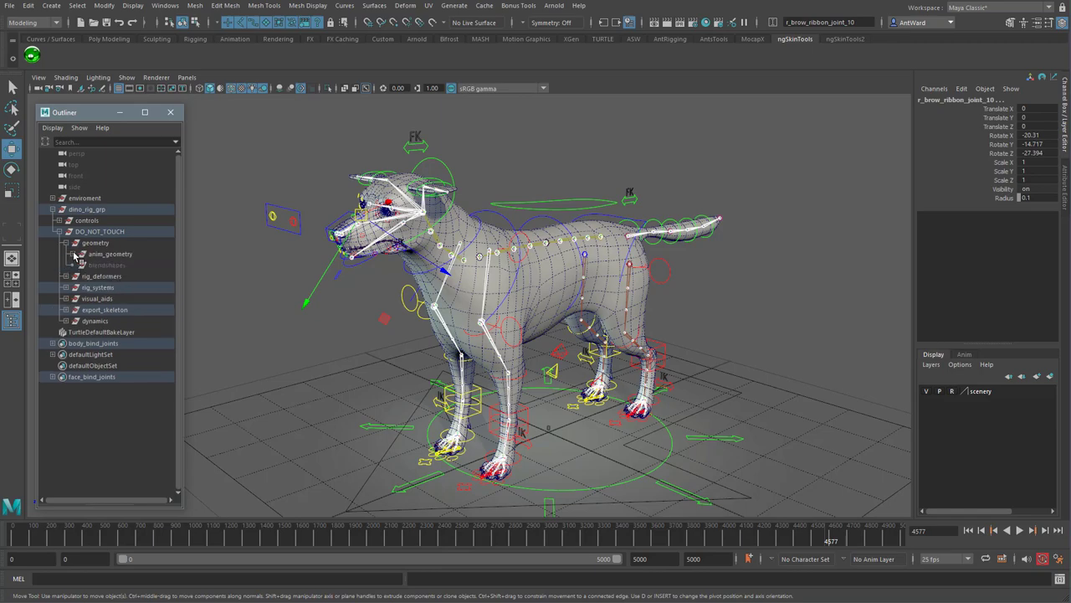
pyautogui.click(76, 254)
pyautogui.click(133, 266)
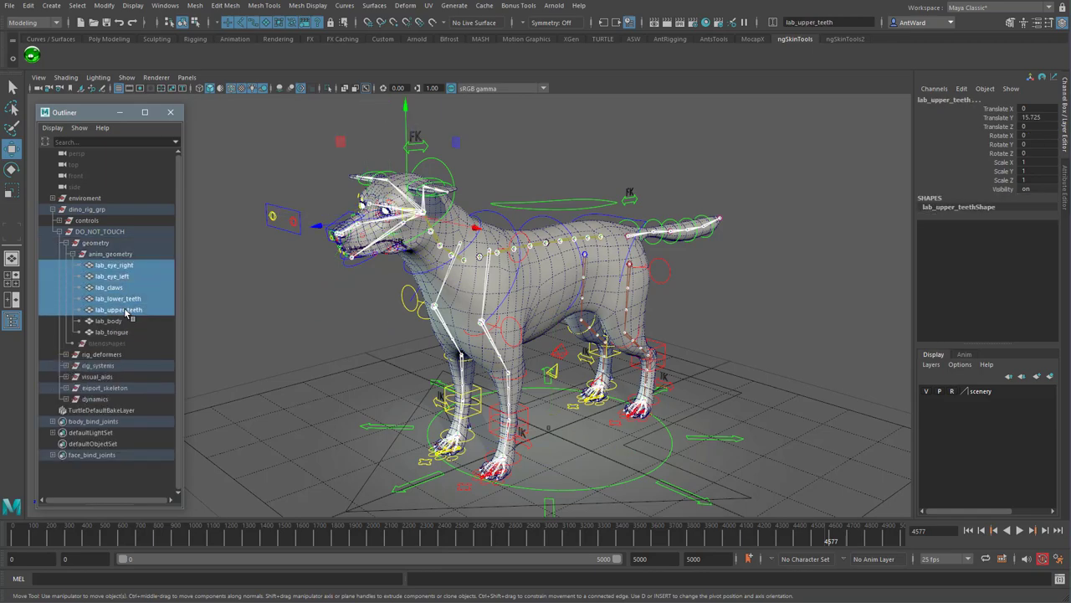
pyautogui.keyDown('shift'); pyautogui.click(122, 332); pyautogui.keyUp('shift')
pyautogui.keyDown('alt'); pyautogui.moveTo(478, 251); pyautogui.dragTo(491, 237); pyautogui.keyUp('alt')
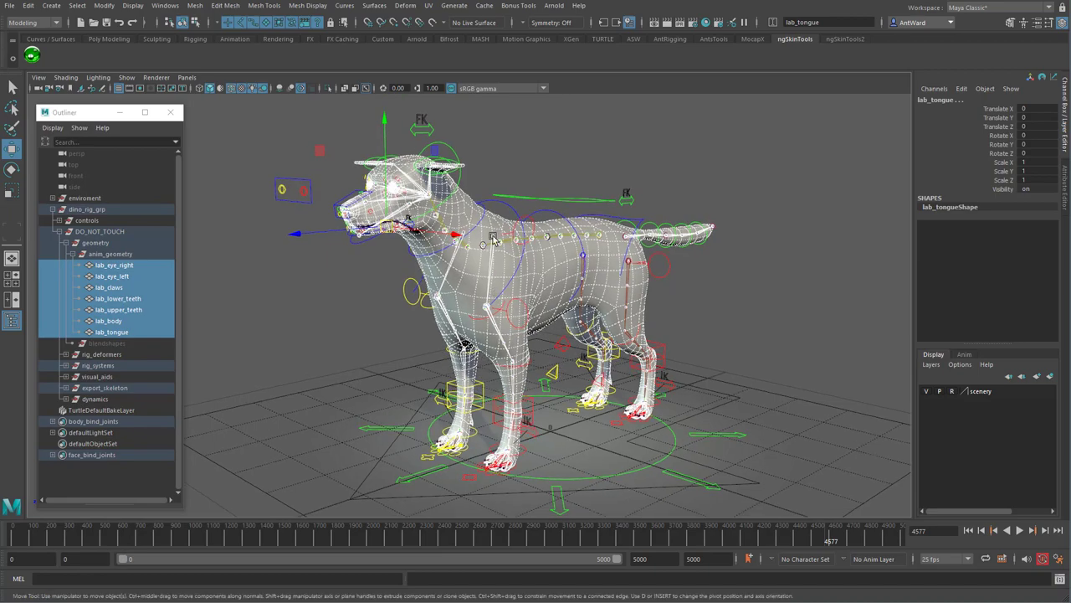
# - Open the Bind Skin options for the selected joints and meshes and reset the settings to their defaults
pyautogui.press('space')
pyautogui.click(457, 270)
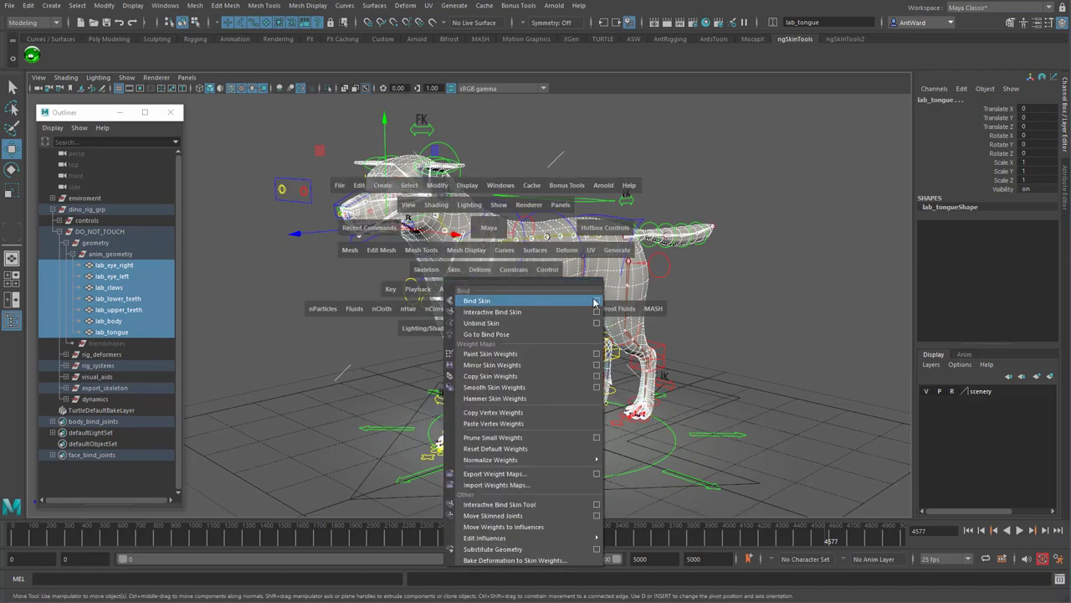
pyautogui.click(595, 301)
pyautogui.click(649, 122)
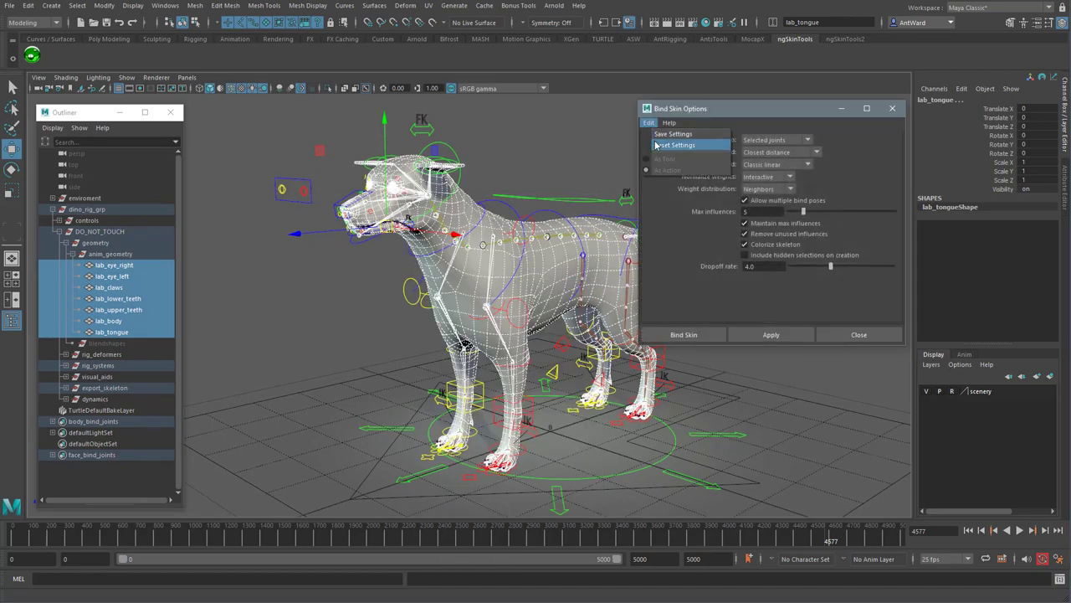
pyautogui.click(657, 145)
# - Bind the selected meshes to the selected joints, with Bind to set to Selected joints and Weight distribution to Neighbors
pyautogui.click(765, 141)
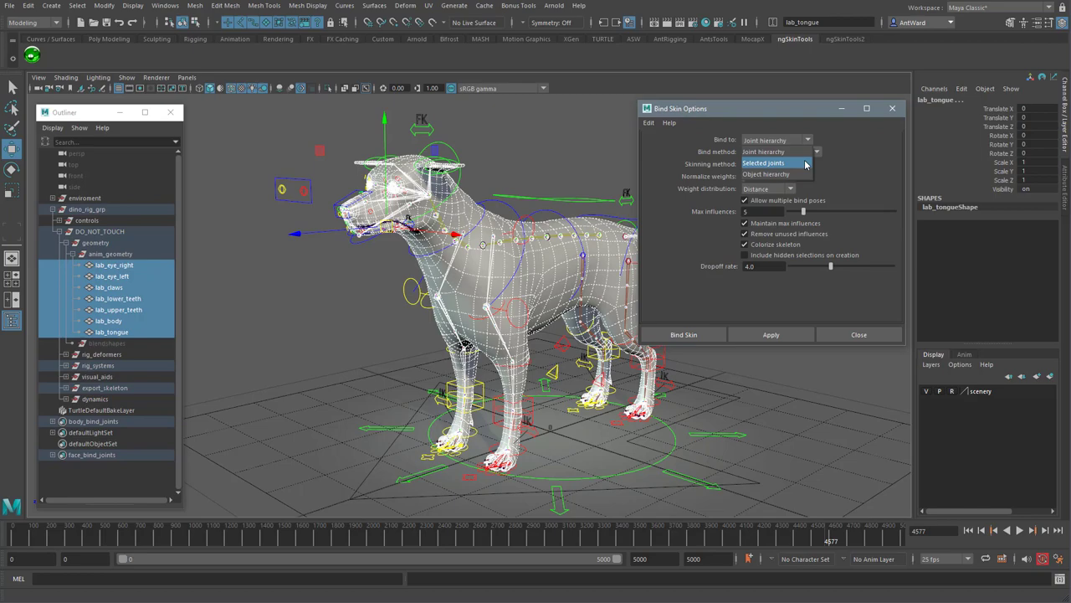
pyautogui.click(806, 164)
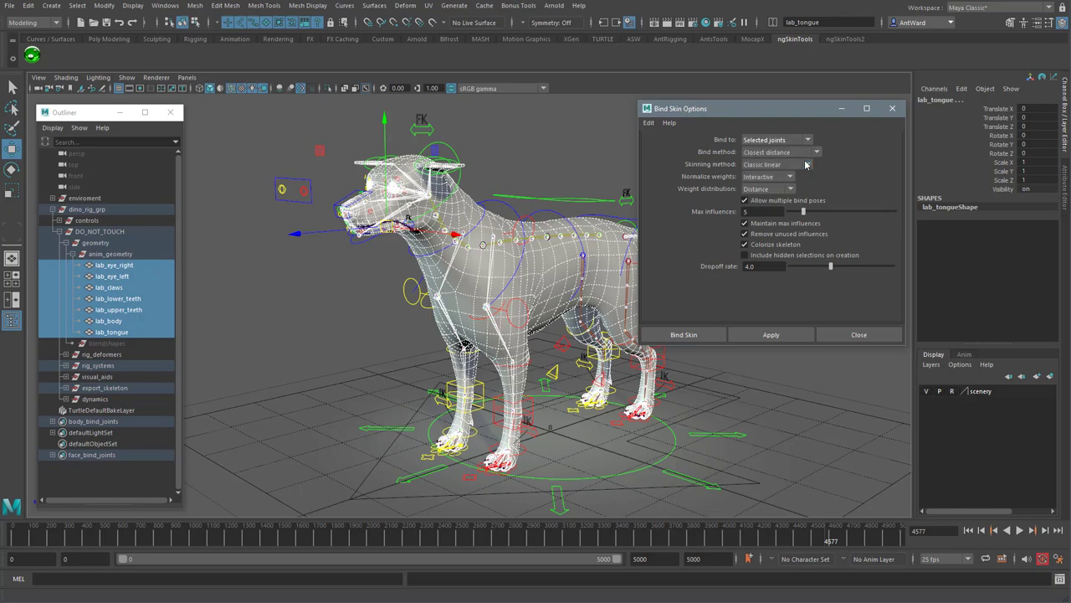
pyautogui.click(771, 192)
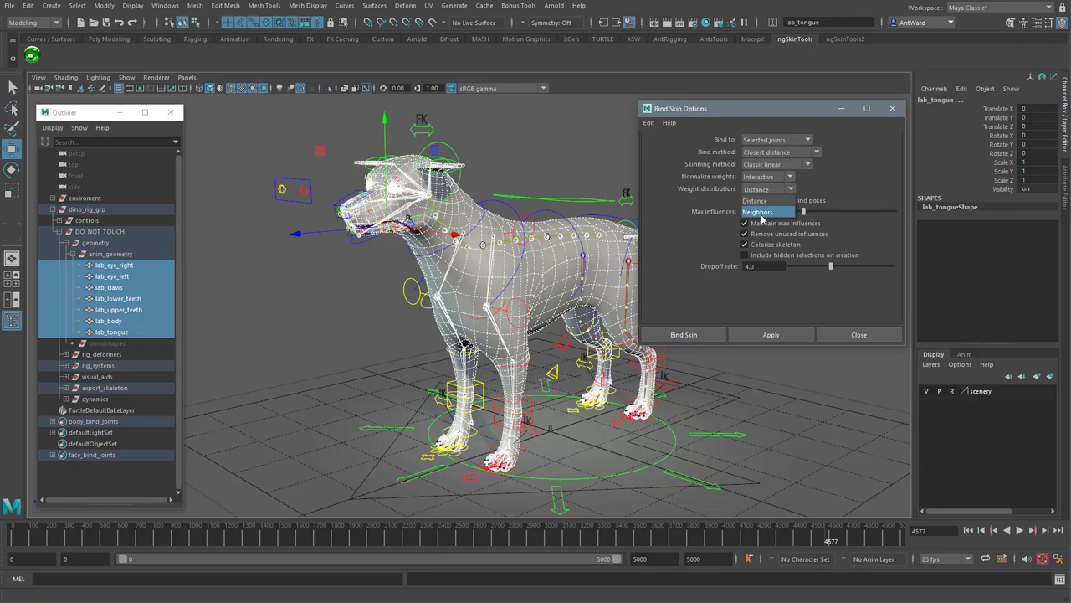
pyautogui.click(776, 212)
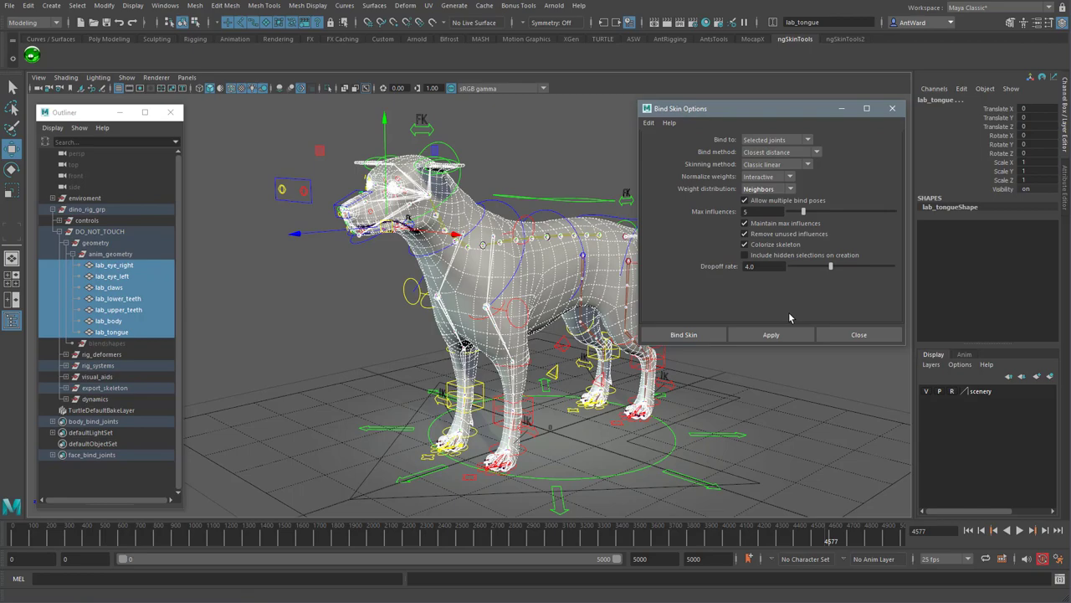
pyautogui.click(683, 337)
# - Test the body's deformation by moving the left front leg IK control up and back, and undo the moves
pyautogui.keyDown('alt'); pyautogui.moveTo(670, 333); pyautogui.dragTo(578, 311); pyautogui.keyUp('alt')
pyautogui.keyDown('alt'); pyautogui.moveTo(596, 295); pyautogui.dragTo(604, 239, button='middle'); pyautogui.keyUp('alt')
pyautogui.keyDown('alt'); pyautogui.moveTo(605, 241); pyautogui.dragTo(600, 250); pyautogui.keyUp('alt')
pyautogui.click(477, 428)
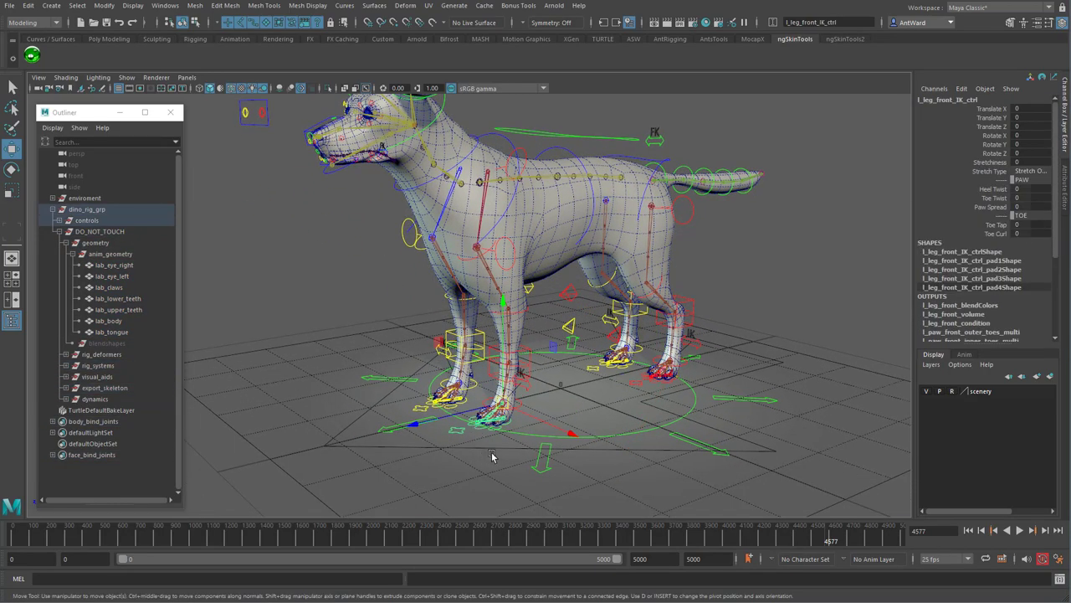
pyautogui.moveTo(500, 405); pyautogui.dragTo(514, 358)
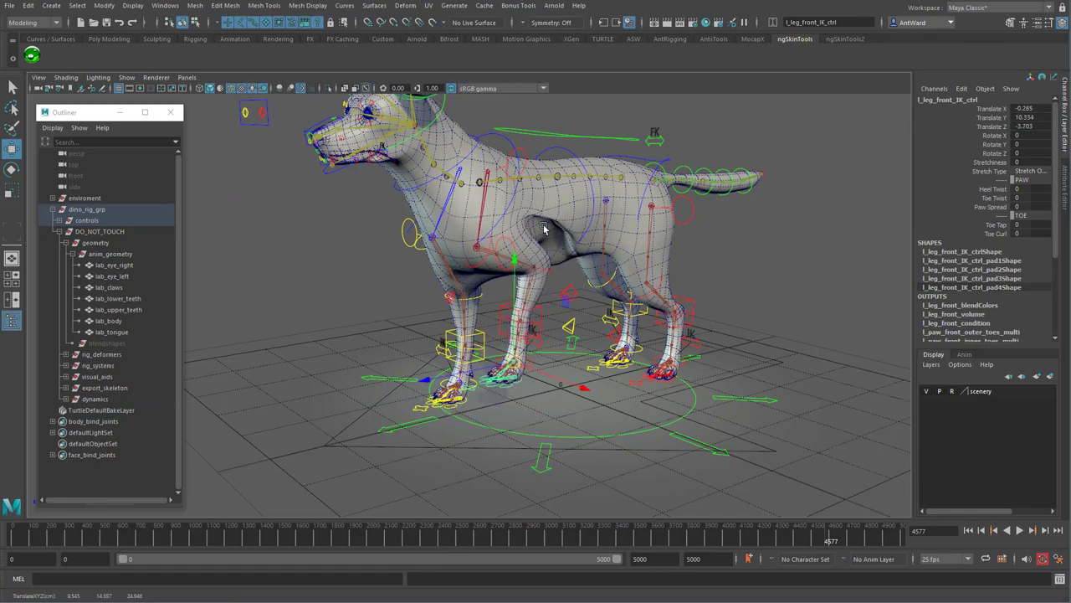
pyautogui.keyDown('alt'); pyautogui.moveTo(554, 255); pyautogui.dragTo(460, 387); pyautogui.keyUp('alt')
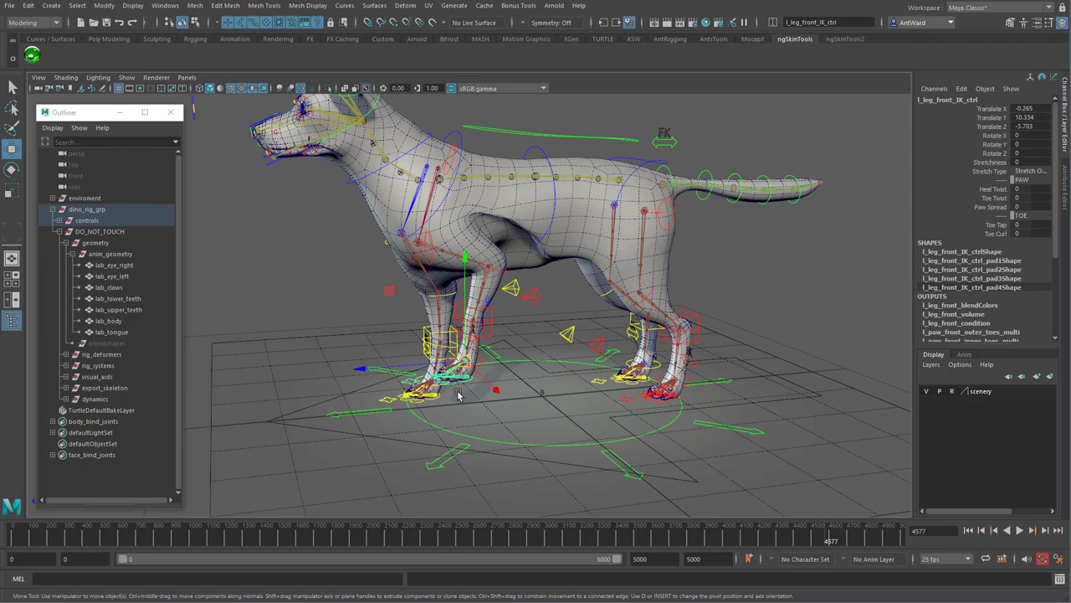
pyautogui.moveTo(458, 395); pyautogui.dragTo(363, 364)
pyautogui.keyDown('alt'); pyautogui.moveTo(527, 174); pyautogui.dragTo(529, 213, button='middle'); pyautogui.keyUp('alt')
pyautogui.hotkey('ctrl', 'z')
pyautogui.hotkey('ctrl', 'z')
# - Raise the mid_spine_ctrl control to test the torso's deformation, and undo the move
pyautogui.click(538, 220)
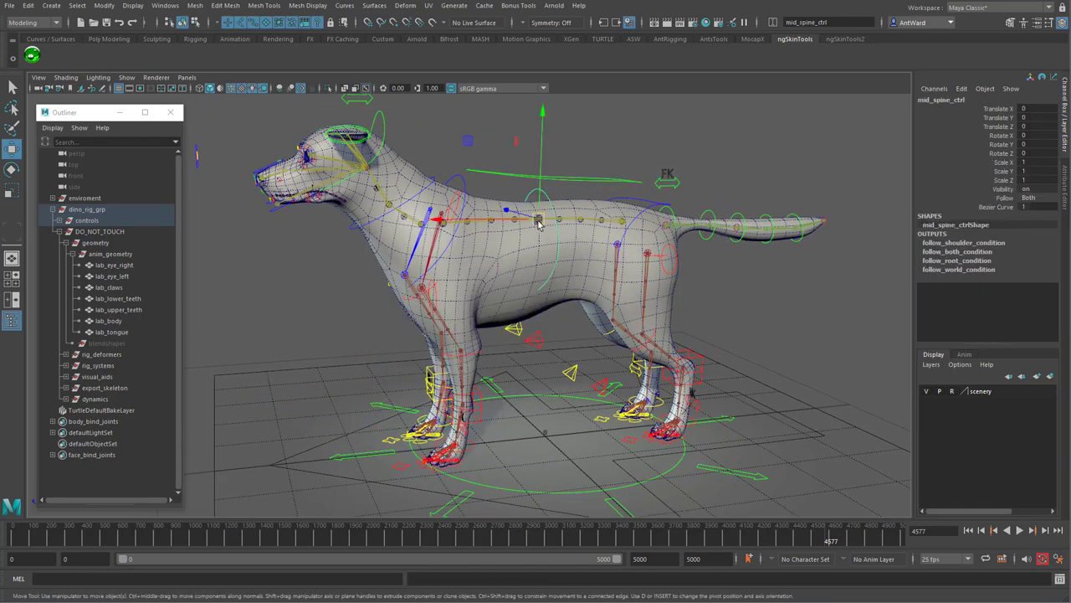
pyautogui.moveTo(538, 221); pyautogui.dragTo(545, 170)
pyautogui.hotkey('ctrl', 'z')
# - Select the lab_body mesh and open the Paint Skin Weights Tool with its settings
pyautogui.keyDown('alt'); pyautogui.moveTo(586, 317); pyautogui.dragTo(617, 318); pyautogui.keyUp('alt')
pyautogui.keyDown('alt'); pyautogui.moveTo(601, 251); pyautogui.dragTo(562, 261); pyautogui.keyUp('alt')
pyautogui.click(533, 259)
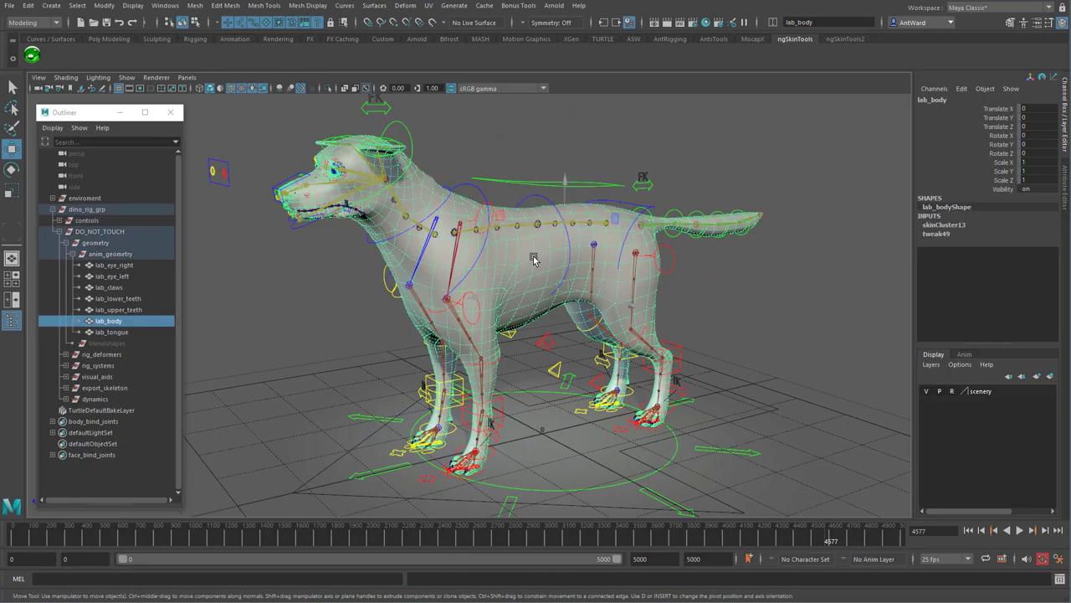
pyautogui.press('space')
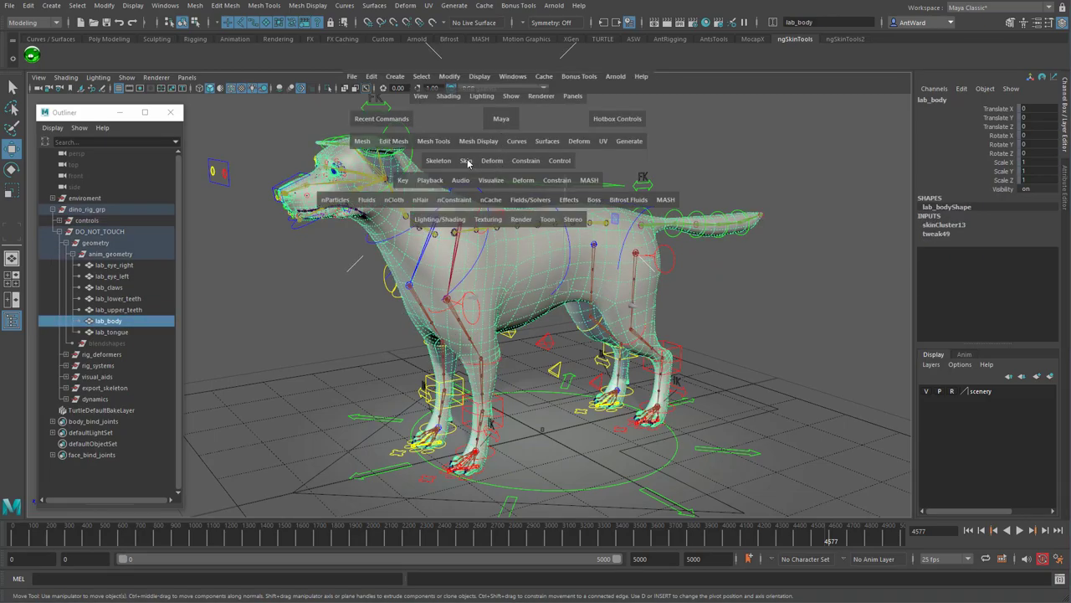
pyautogui.click(468, 163)
pyautogui.click(602, 242)
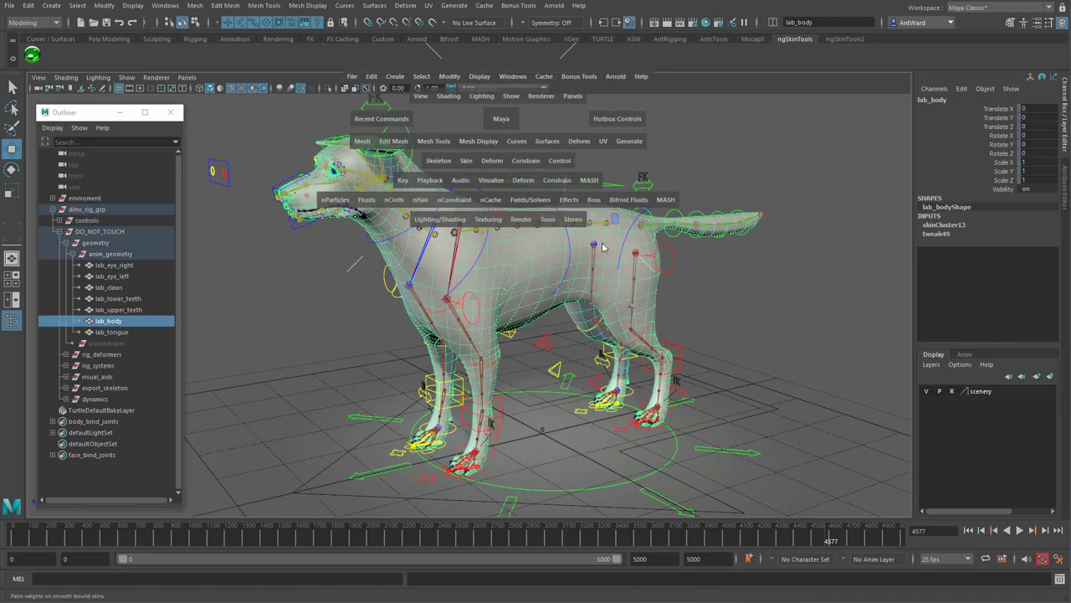
pyautogui.keyDown('alt'); pyautogui.moveTo(544, 231); pyautogui.dragTo(480, 241, button='middle'); pyautogui.keyUp('alt')
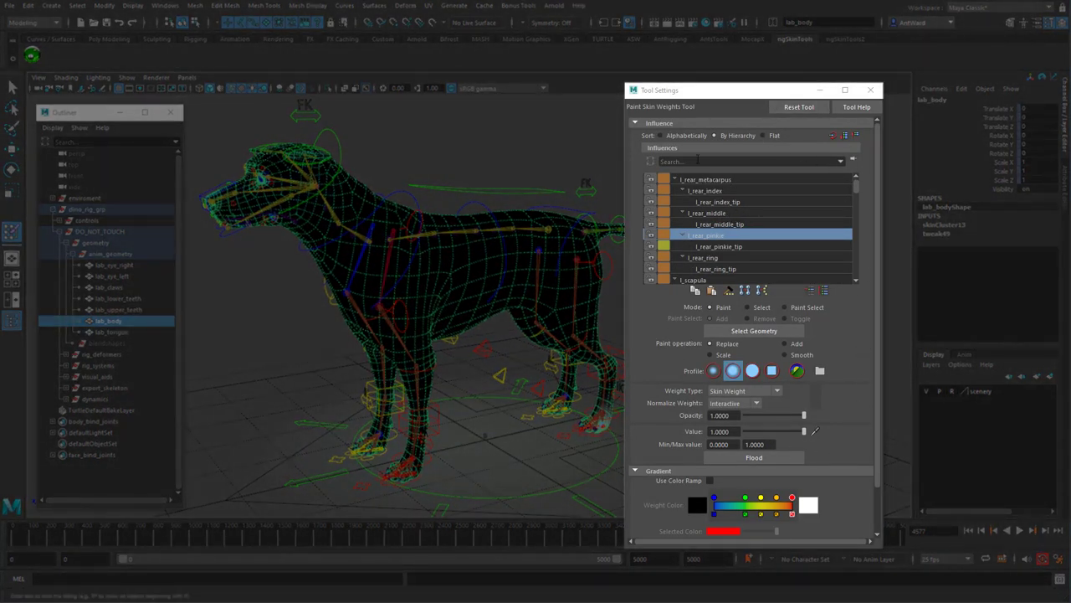
# - Filter the influences by "spine", inspect the weights of spine_ribbon_joint_05 and spine_ribbon_joint_03, and leave the painting tool with nothing selected
pyautogui.click(697, 161)
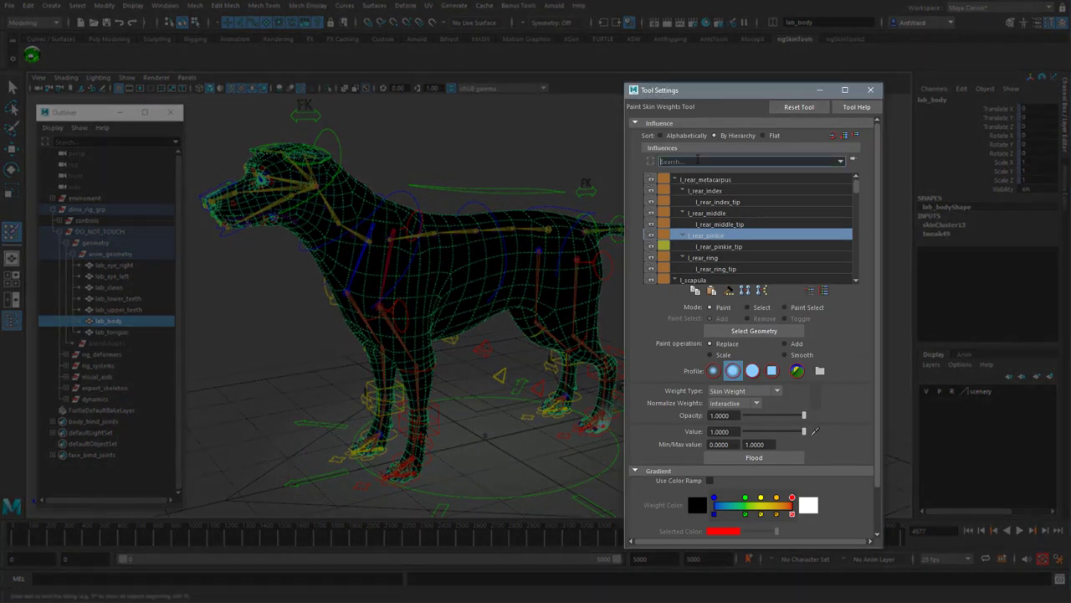
pyautogui.write('spine')
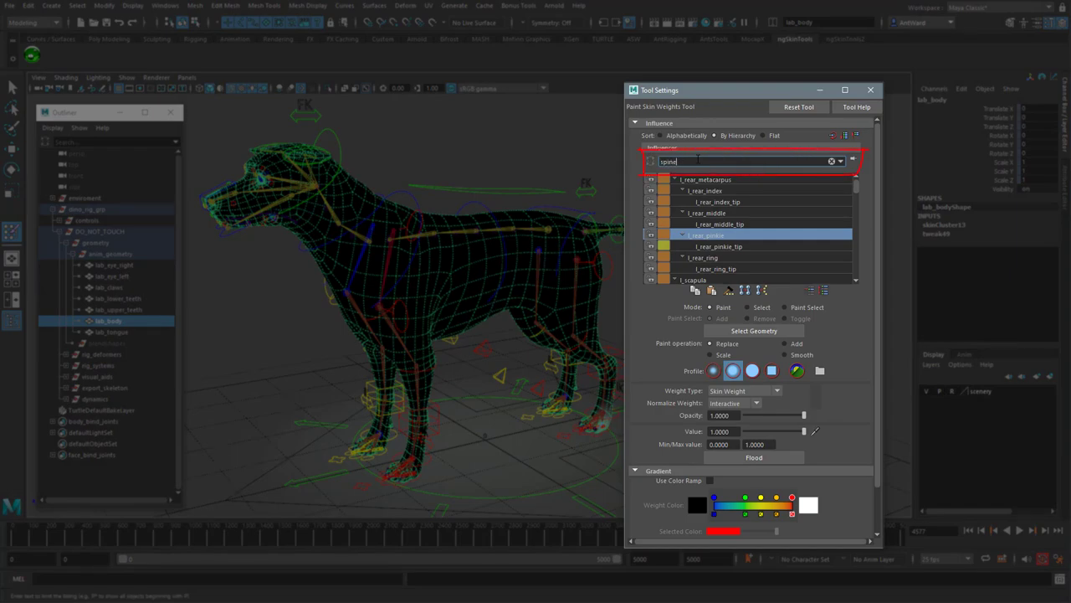
pyautogui.press('Return')
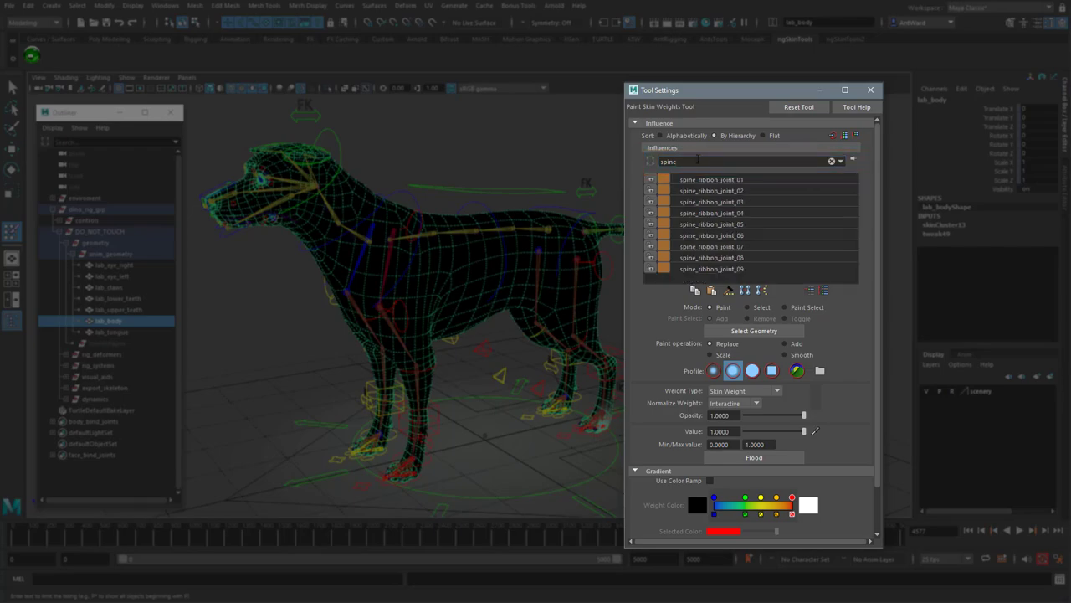
pyautogui.click(765, 225)
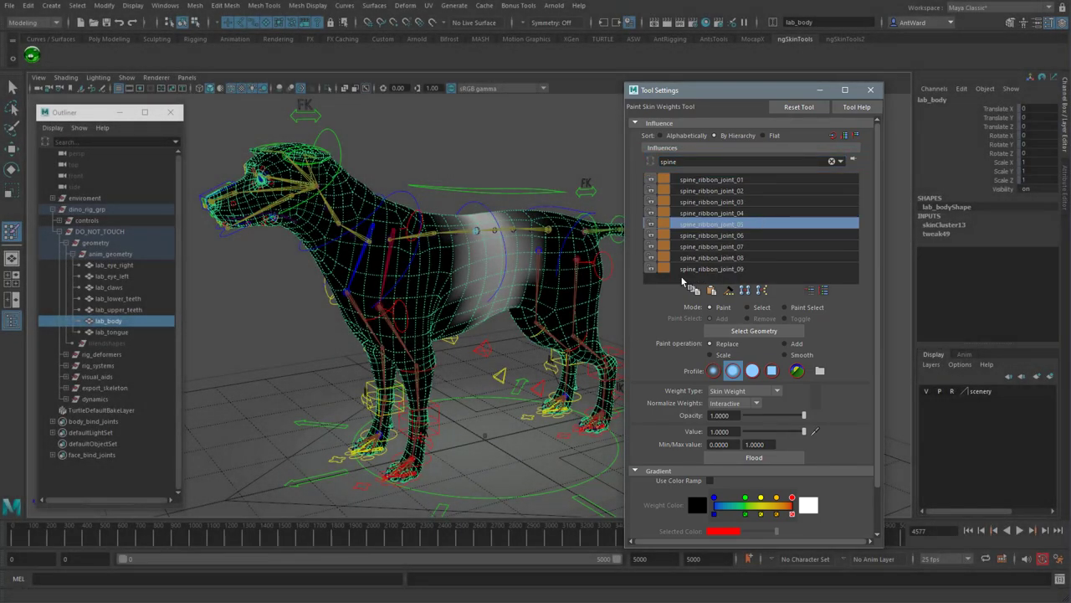
pyautogui.keyDown('alt'); pyautogui.moveTo(536, 239); pyautogui.dragTo(488, 231); pyautogui.keyUp('alt')
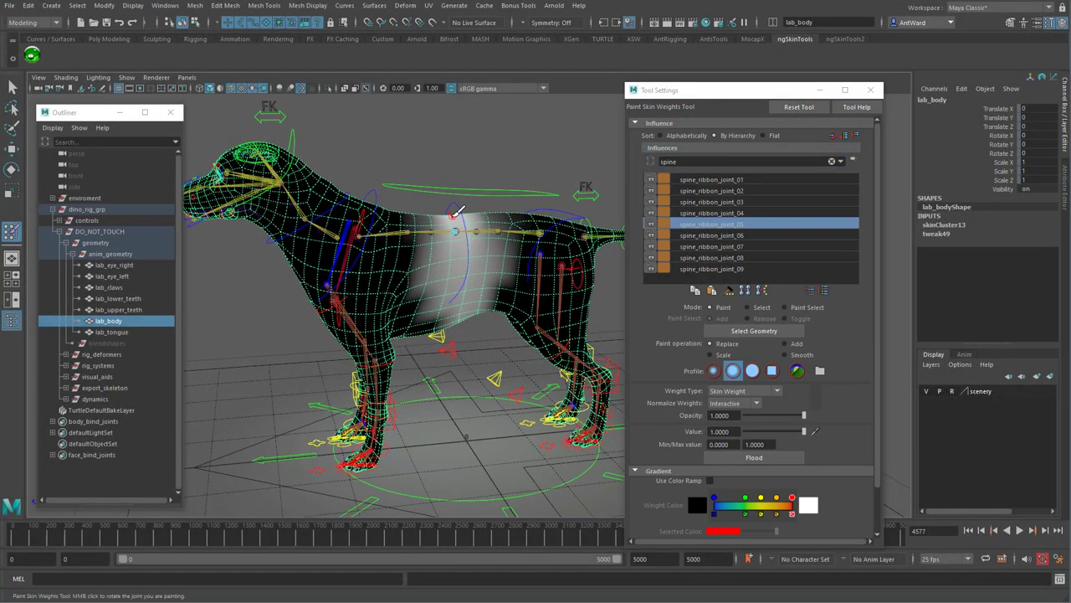
pyautogui.click(750, 203)
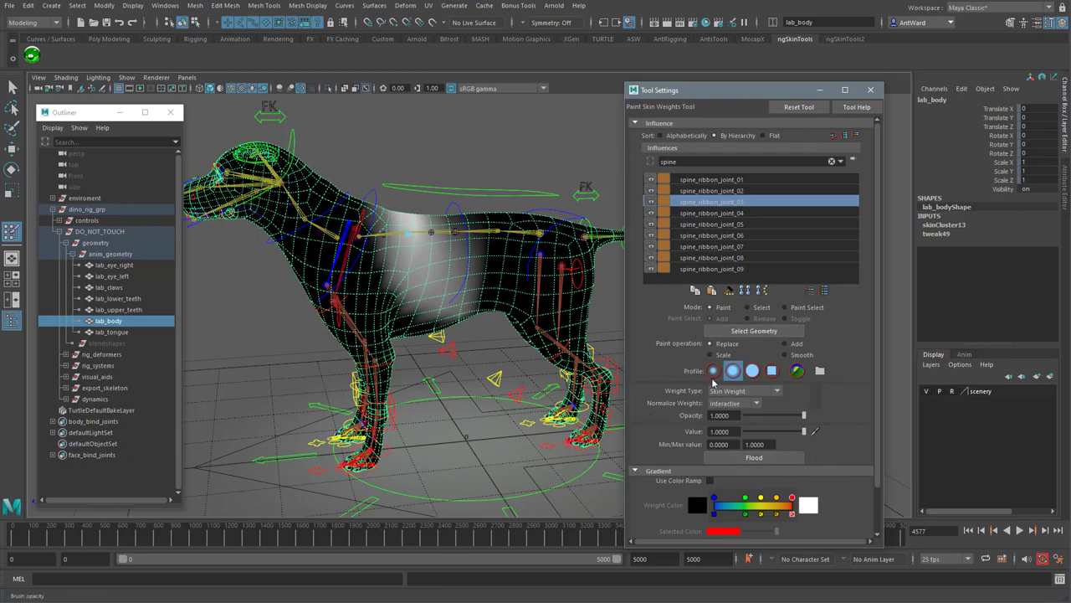
pyautogui.keyDown('alt'); pyautogui.moveTo(470, 236); pyautogui.dragTo(486, 236); pyautogui.keyUp('alt')
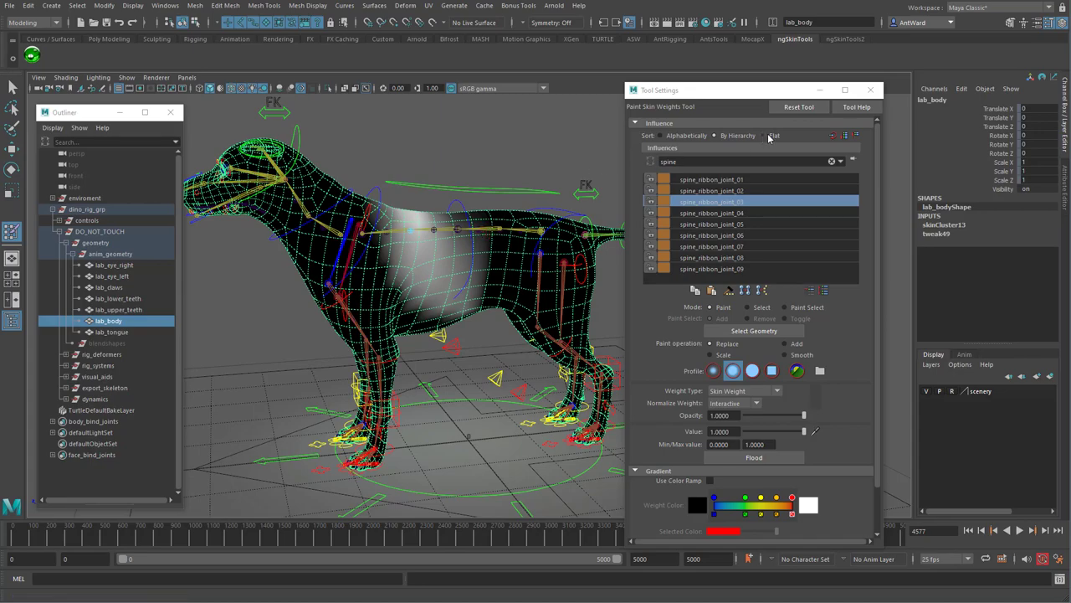
pyautogui.click(868, 91)
pyautogui.keyDown('alt'); pyautogui.moveTo(583, 304); pyautogui.dragTo(607, 303); pyautogui.keyUp('alt')
pyautogui.press('w')
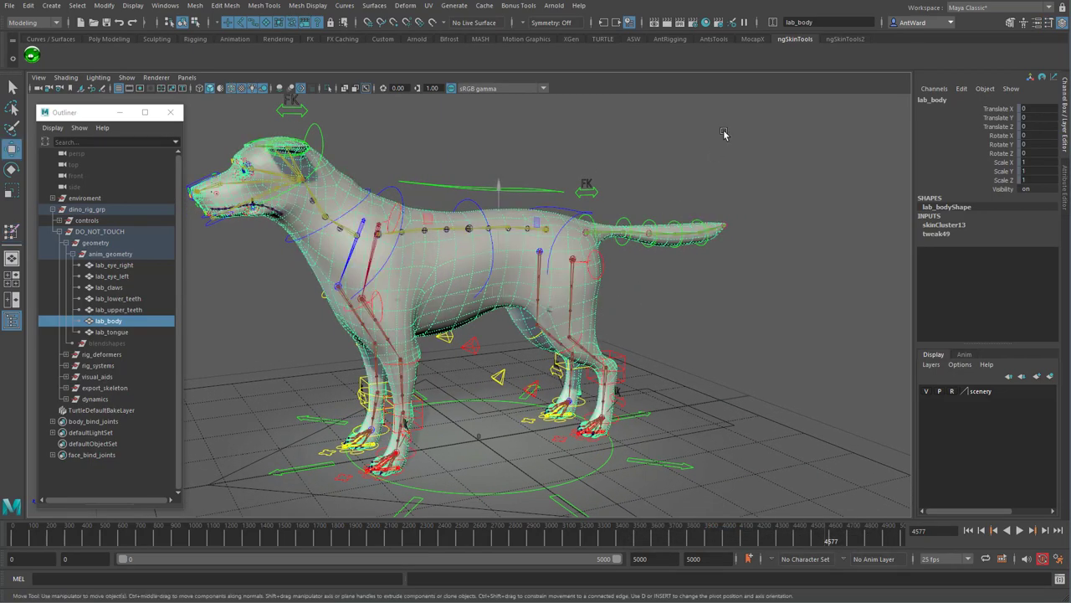
pyautogui.click(722, 135)
# - View the ngSkinTools 1.8.2 and ngSkinTools 2.0.32 windows one after the other, closing each
pyautogui.keyDown('alt'); pyautogui.moveTo(536, 267); pyautogui.dragTo(564, 269); pyautogui.keyUp('alt')
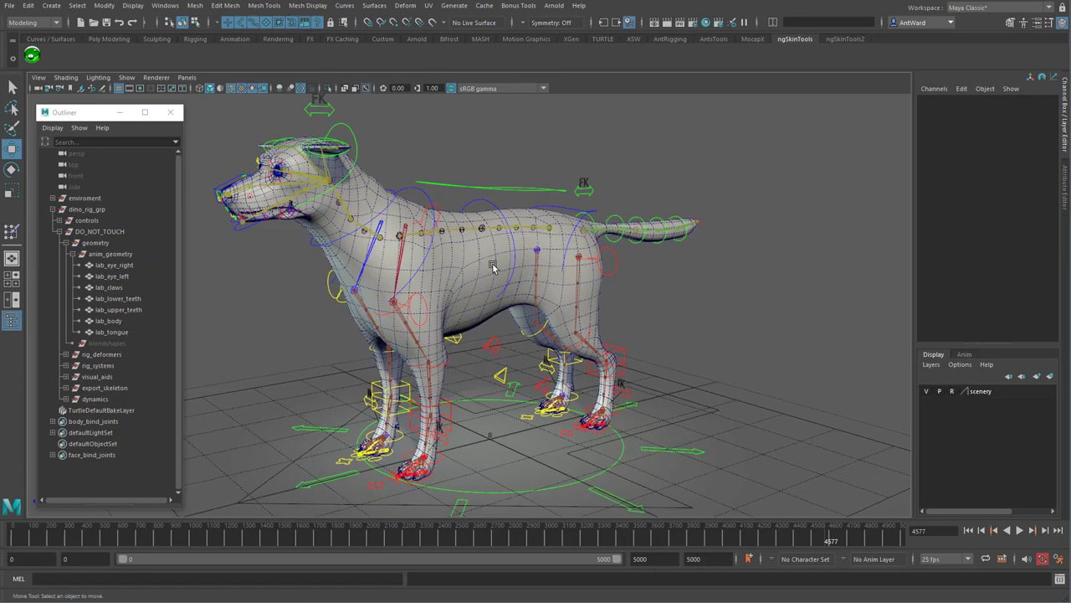
pyautogui.click(35, 59)
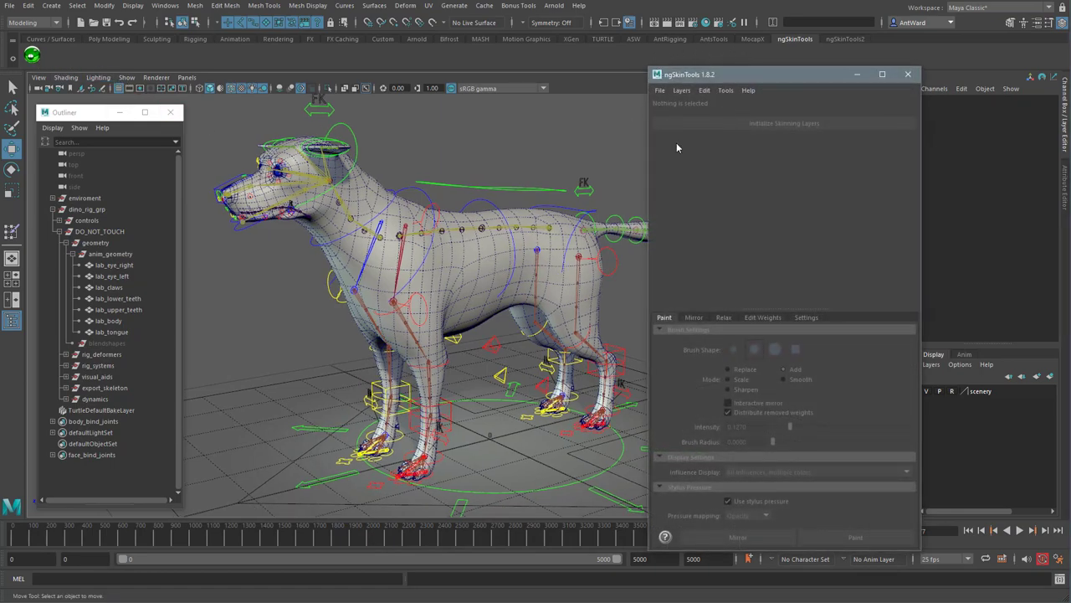
pyautogui.click(907, 74)
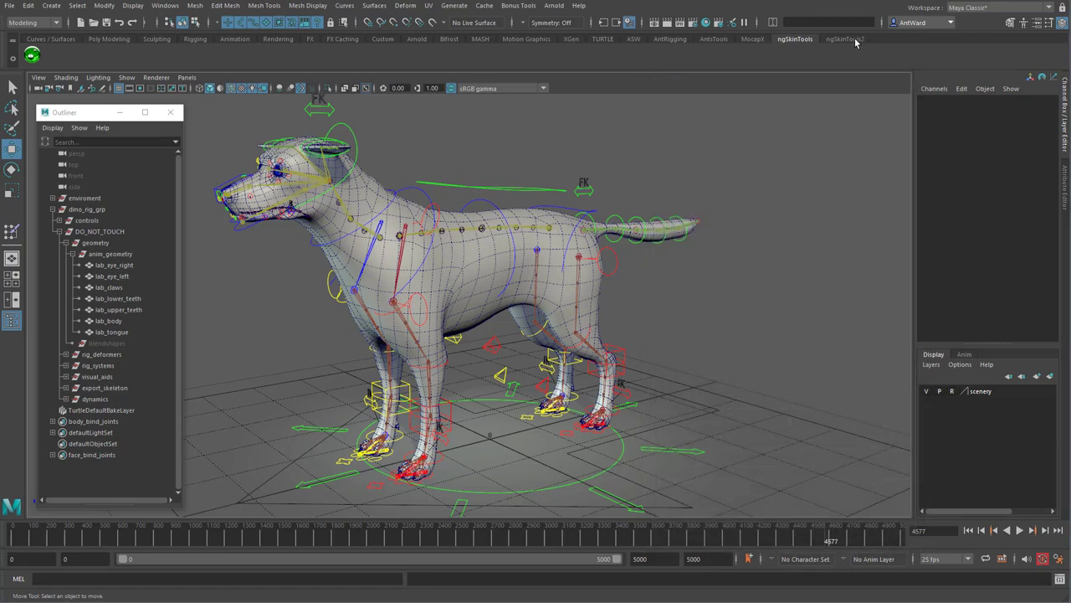
pyautogui.click(845, 38)
pyautogui.click(38, 52)
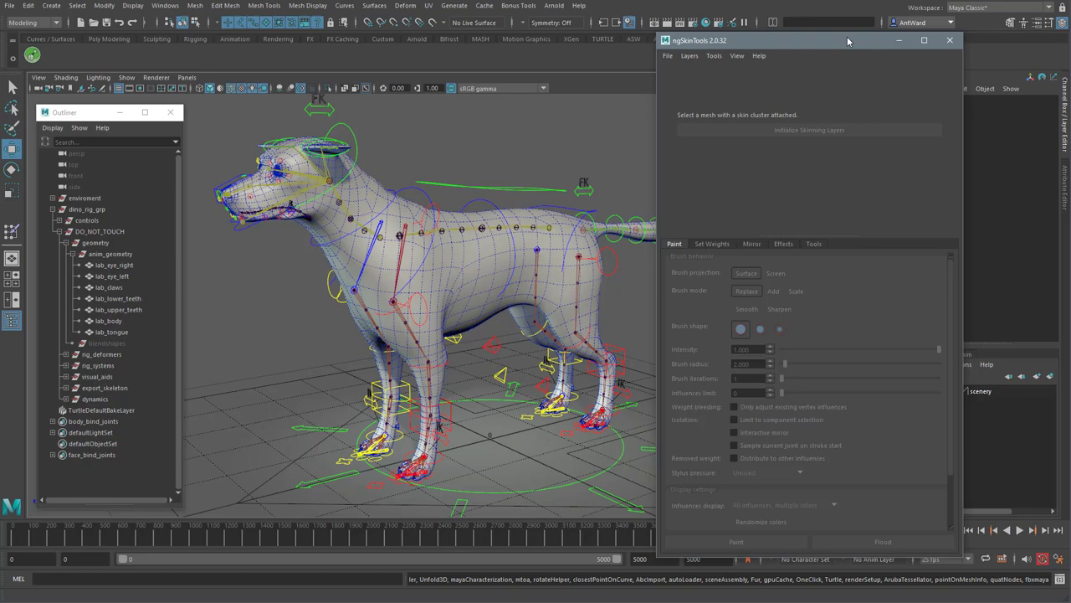
pyautogui.click(953, 41)
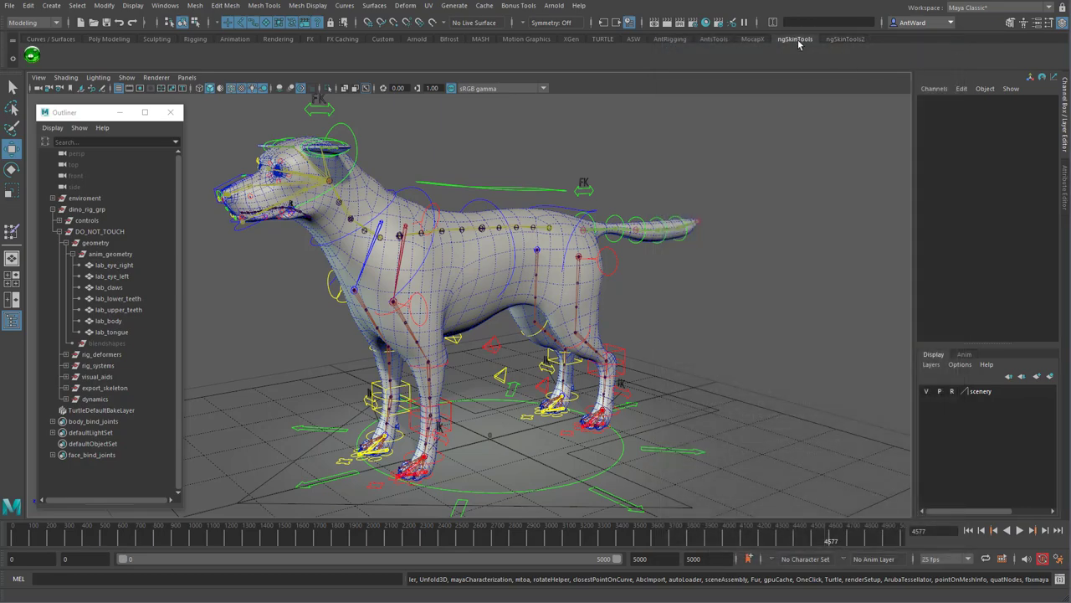
# - Open ngSkinTools 1.8.2, initialize skinning layers on the lab_body mesh, and look through its influence list
pyautogui.click(34, 53)
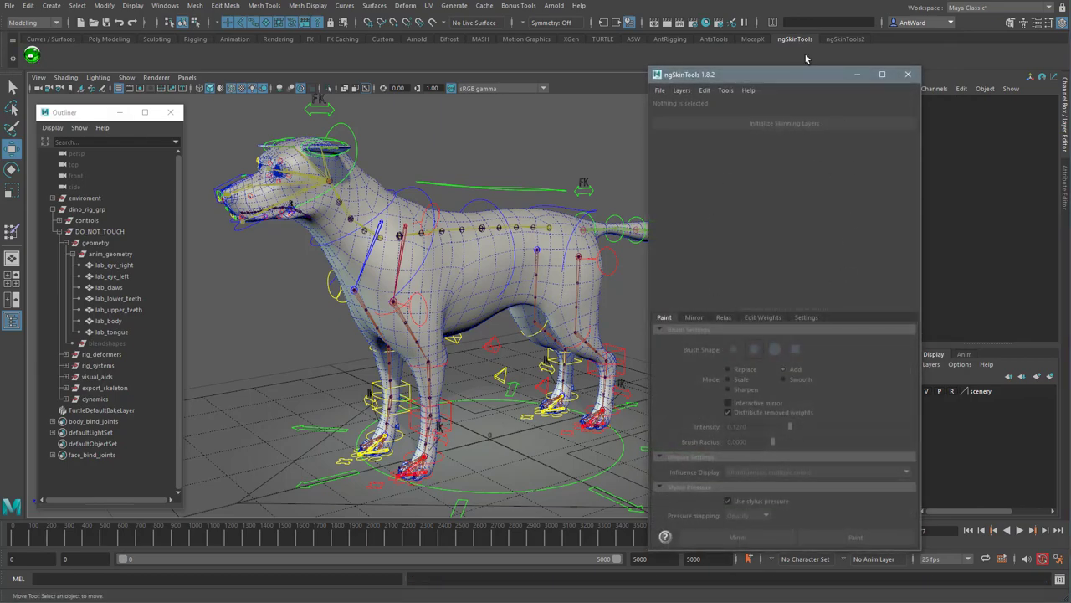
pyautogui.moveTo(804, 67); pyautogui.dragTo(803, 43)
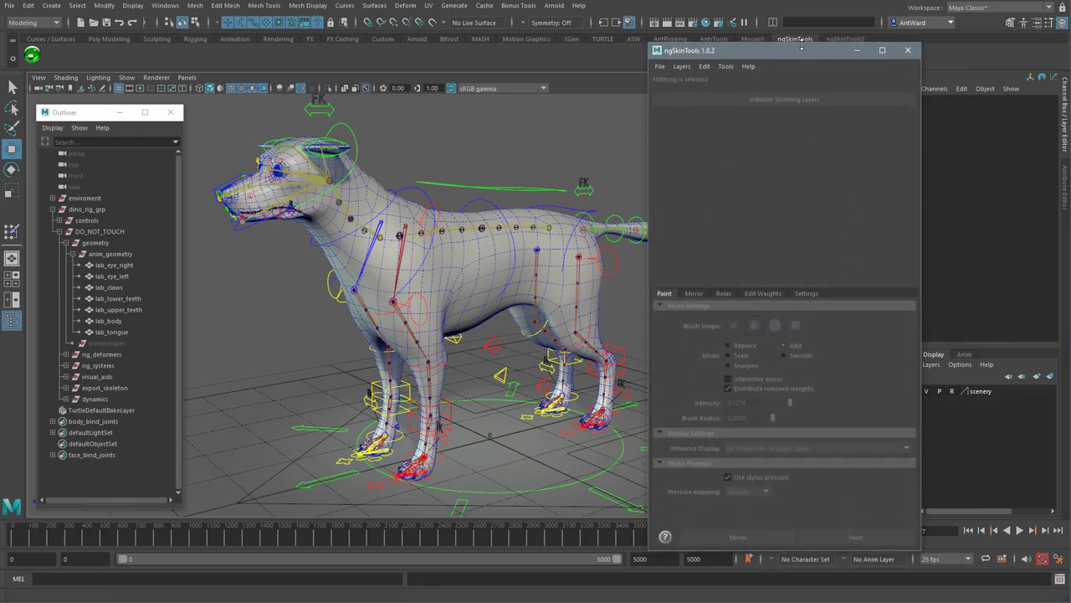
pyautogui.click(441, 283)
pyautogui.keyDown('alt'); pyautogui.moveTo(441, 283); pyautogui.dragTo(430, 280); pyautogui.keyUp('alt')
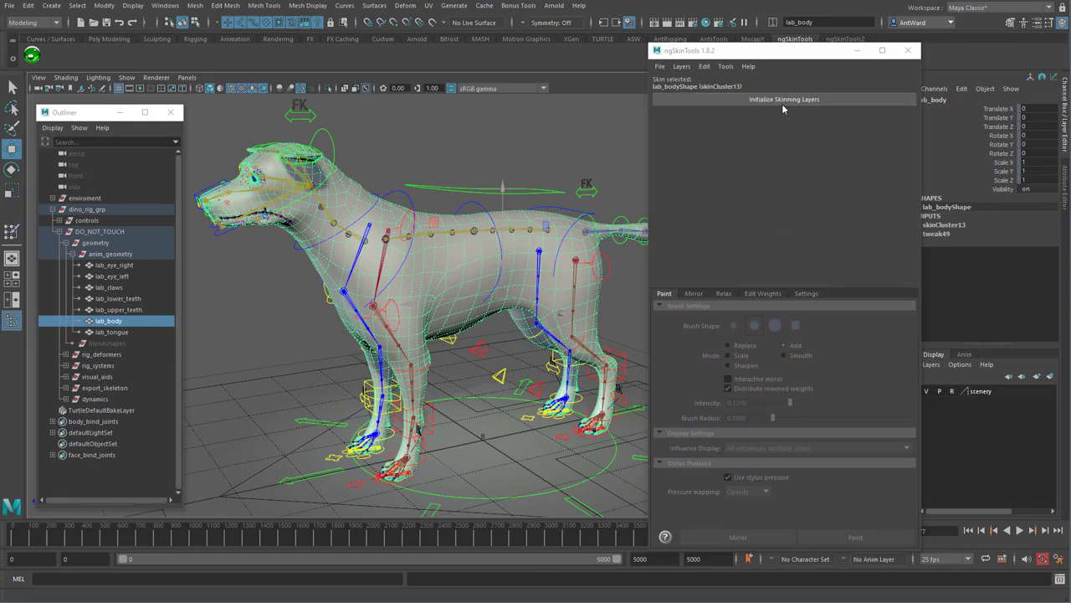
pyautogui.click(758, 101)
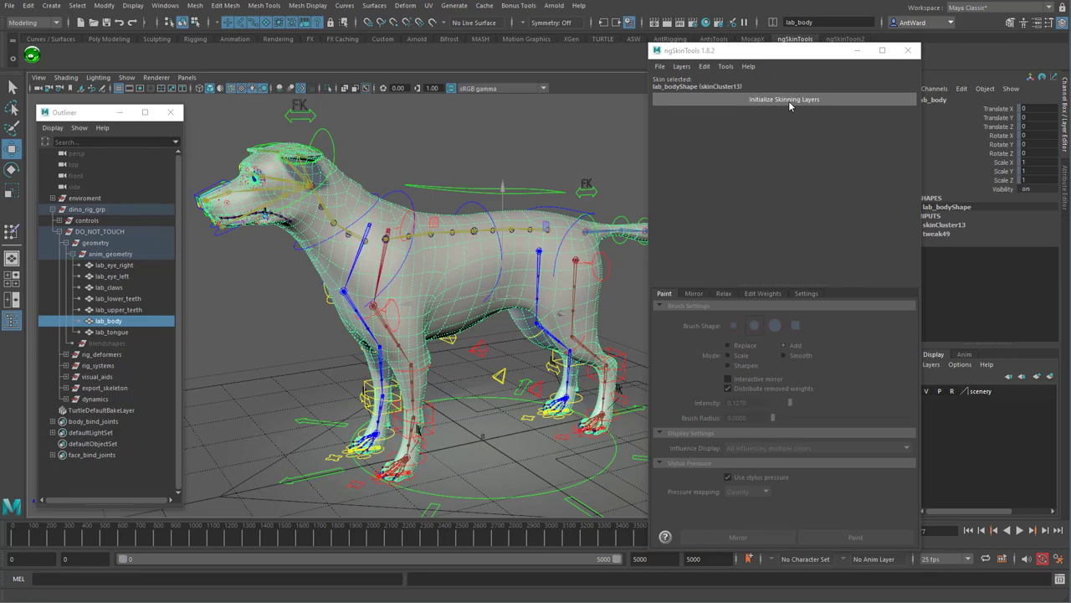
pyautogui.click(789, 102)
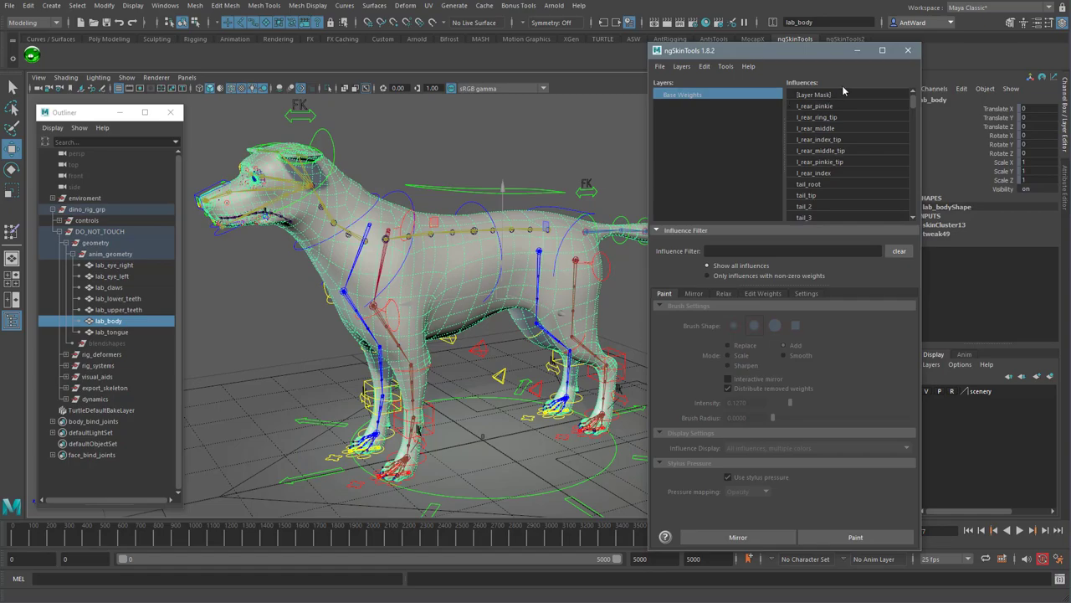
pyautogui.scroll(-10, 872, 175)
pyautogui.scroll(10, 871, 156)
# - Add skinning layers named Head and Tail above the Base Weights layer, and keep the Tail layer selected
pyautogui.rightClick(716, 127)
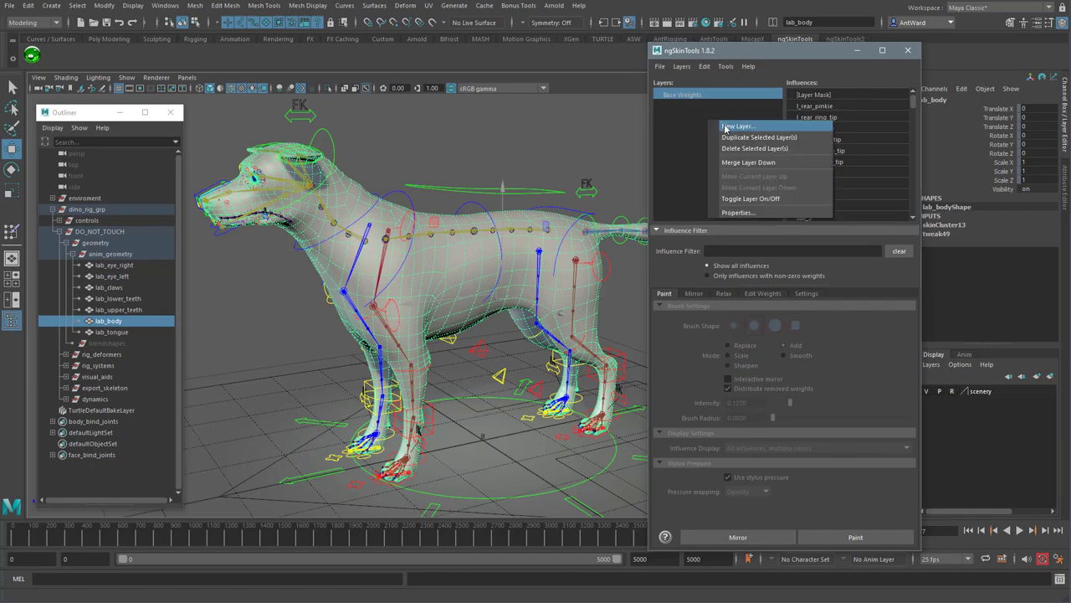
pyautogui.click(725, 127)
pyautogui.write('Head')
pyautogui.press('Return')
pyautogui.rightClick(725, 128)
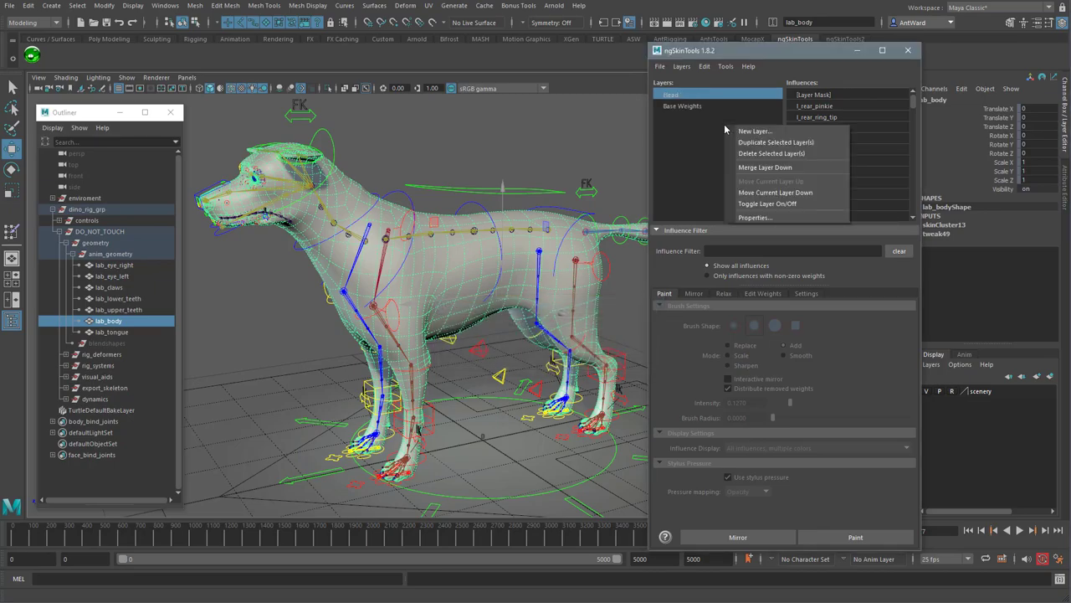
pyautogui.click(735, 132)
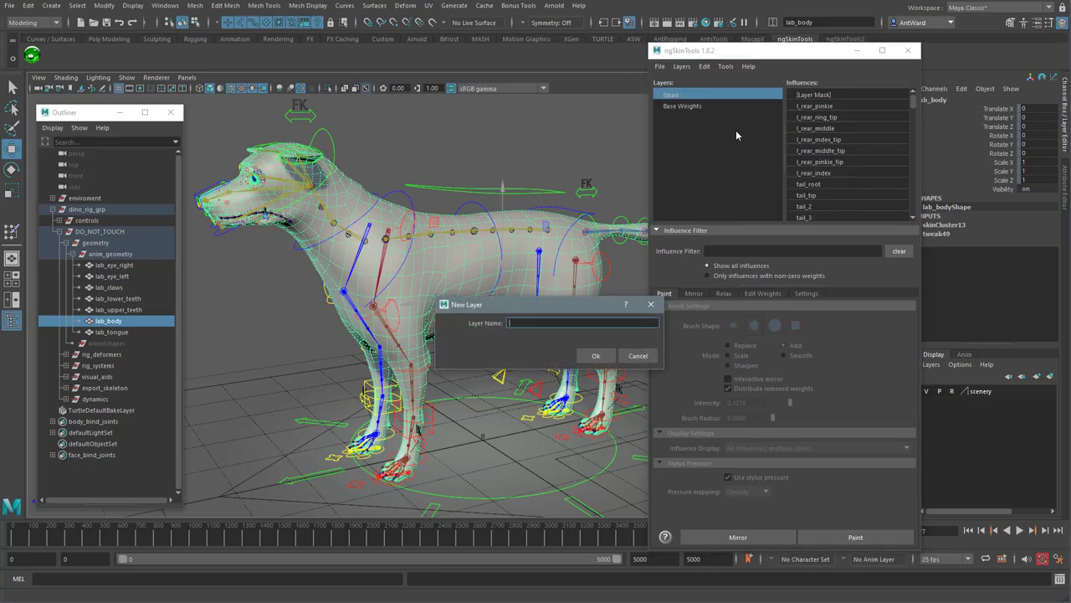
pyautogui.write('Tail')
pyautogui.press('Return')
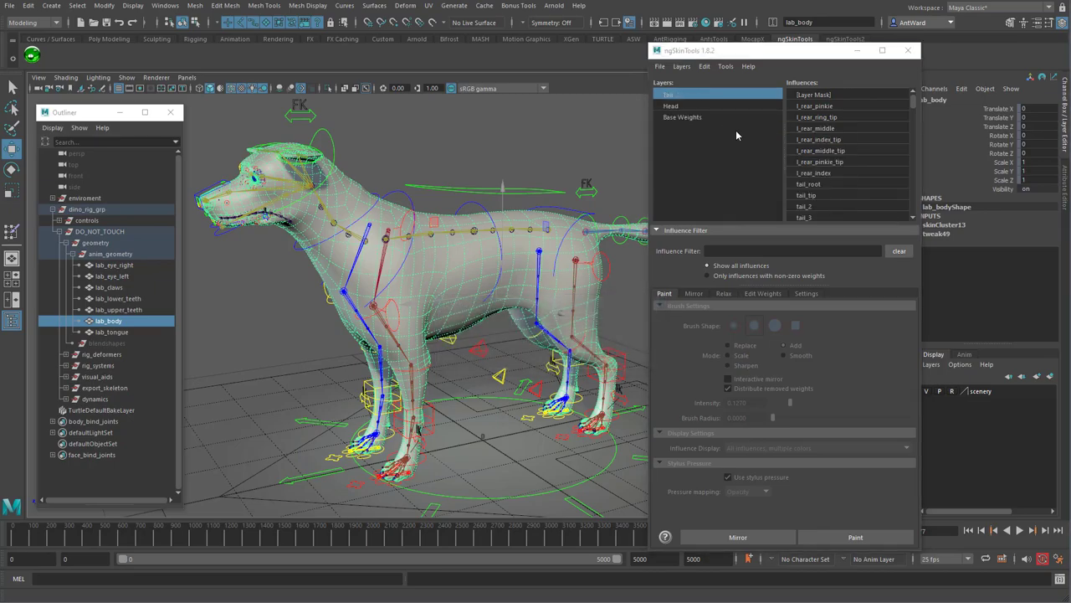
pyautogui.click(681, 106)
pyautogui.click(684, 117)
pyautogui.click(684, 107)
pyautogui.click(684, 94)
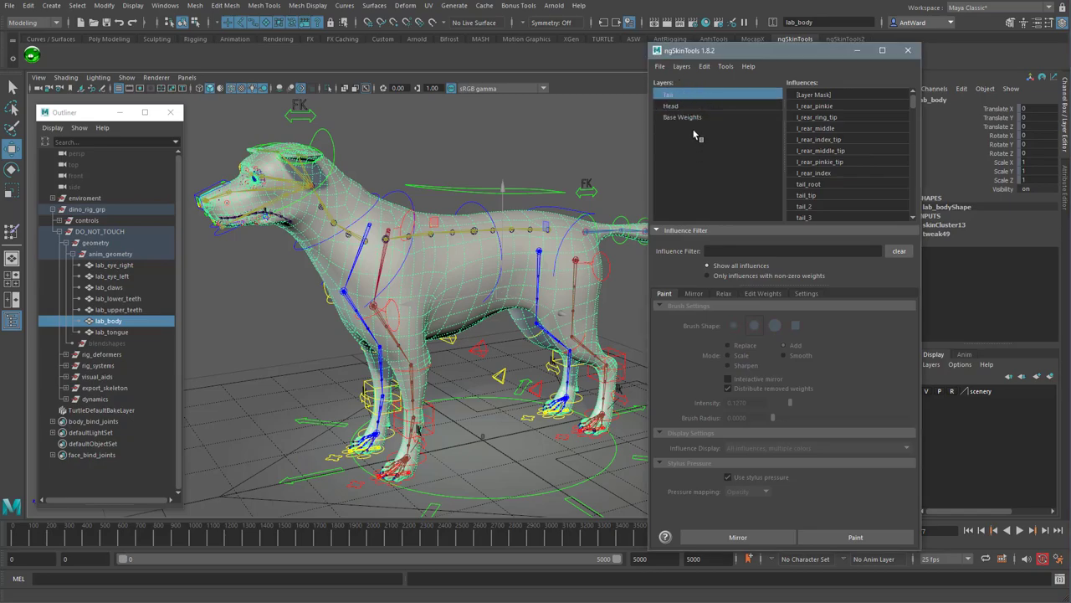
# - Delete the Tail and Head skinning layers so that only the Base Weights layer is left
pyautogui.rightClick(680, 99)
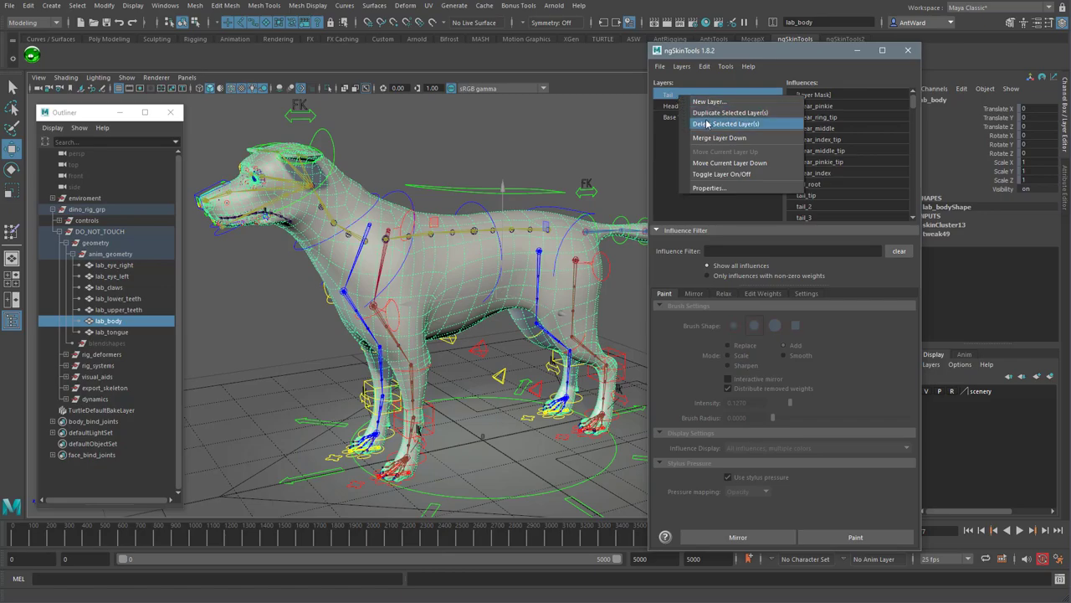
pyautogui.click(725, 123)
pyautogui.click(683, 96)
pyautogui.rightClick(684, 97)
pyautogui.click(710, 122)
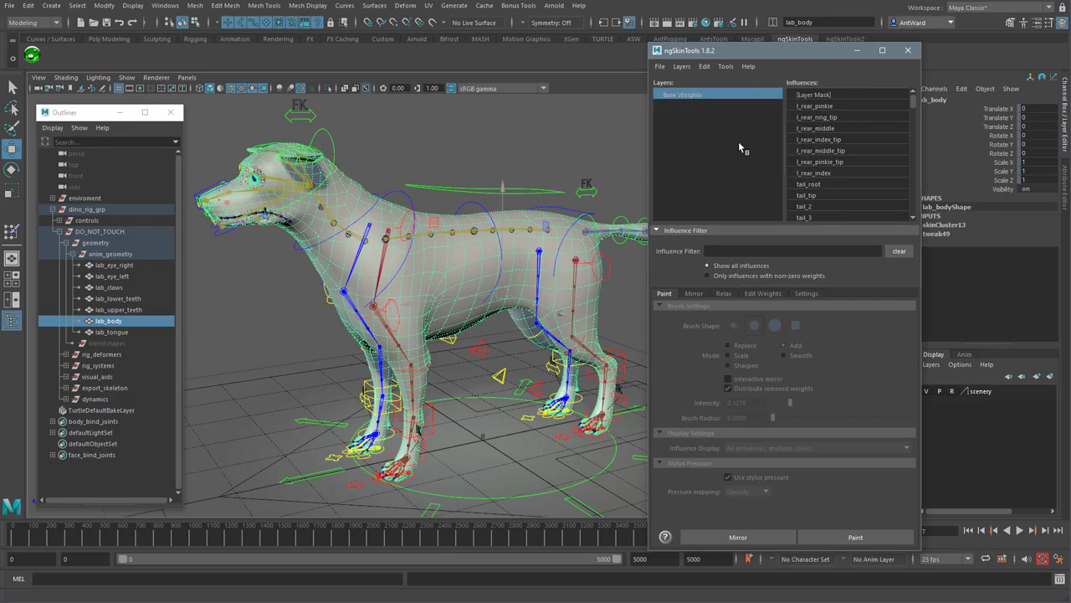
# - List non-DAG nodes in the Outliner, search for "ngsk", select the skinCluster13 data node, and reselect the dog's body mesh
pyautogui.rightClick(114, 162)
pyautogui.click(143, 168)
pyautogui.click(121, 140)
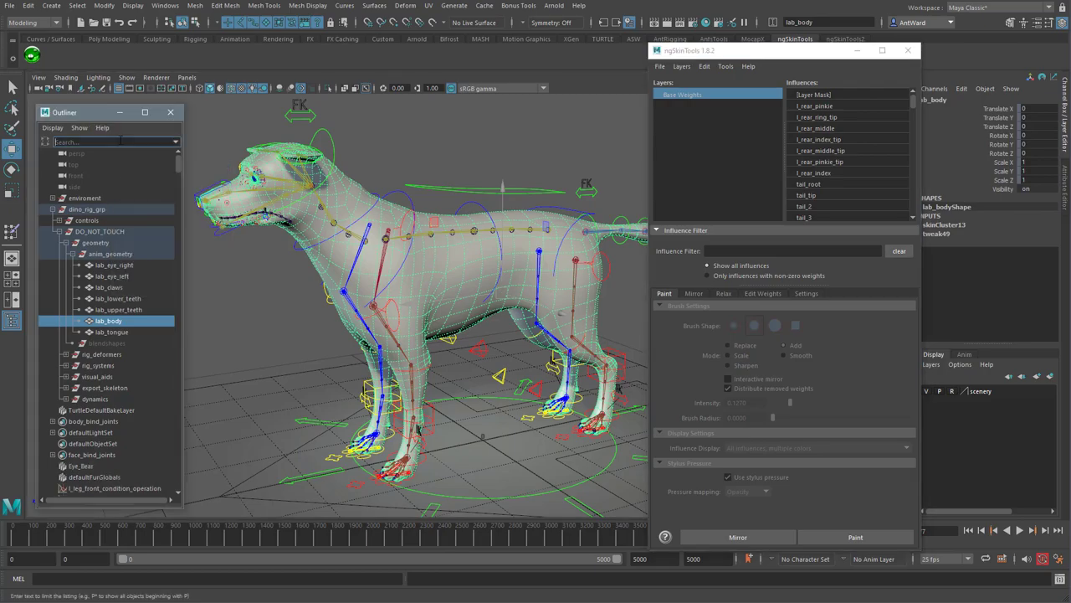
pyautogui.write('ngsk')
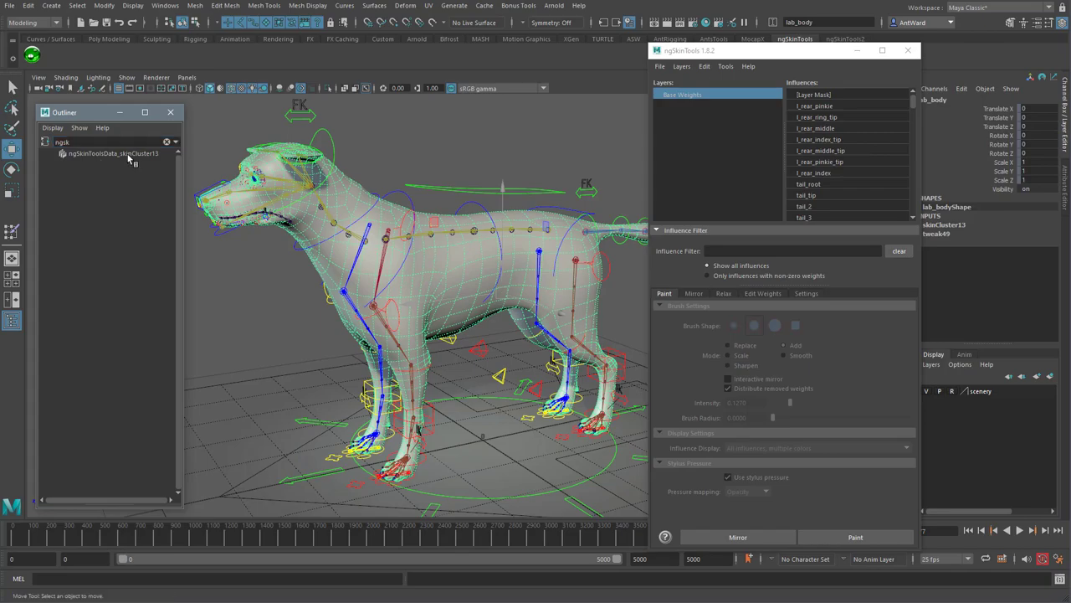
pyautogui.click(126, 155)
pyautogui.click(125, 157)
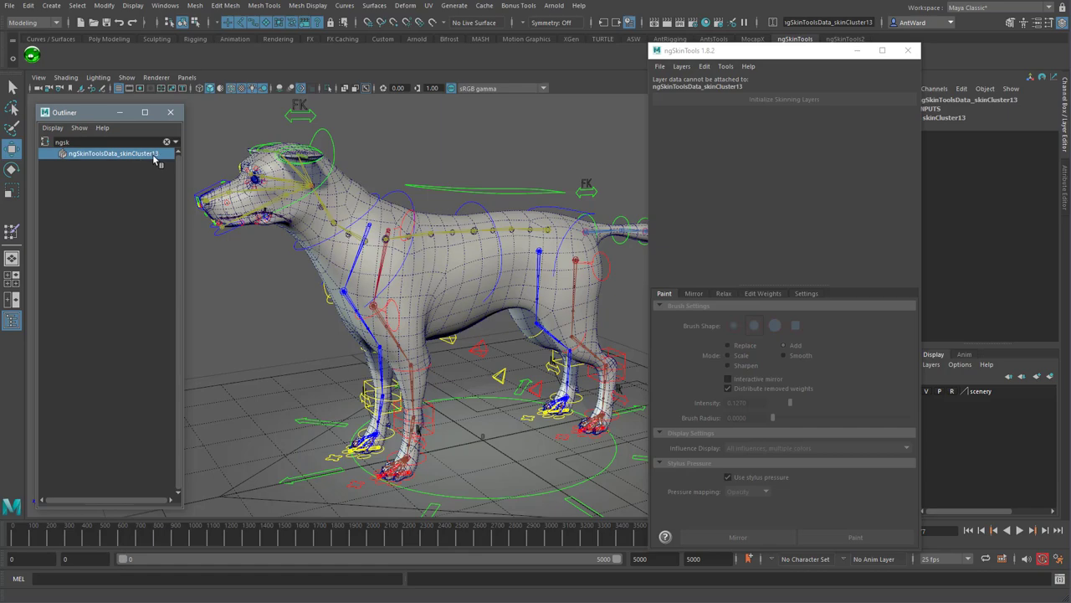
pyautogui.click(368, 197)
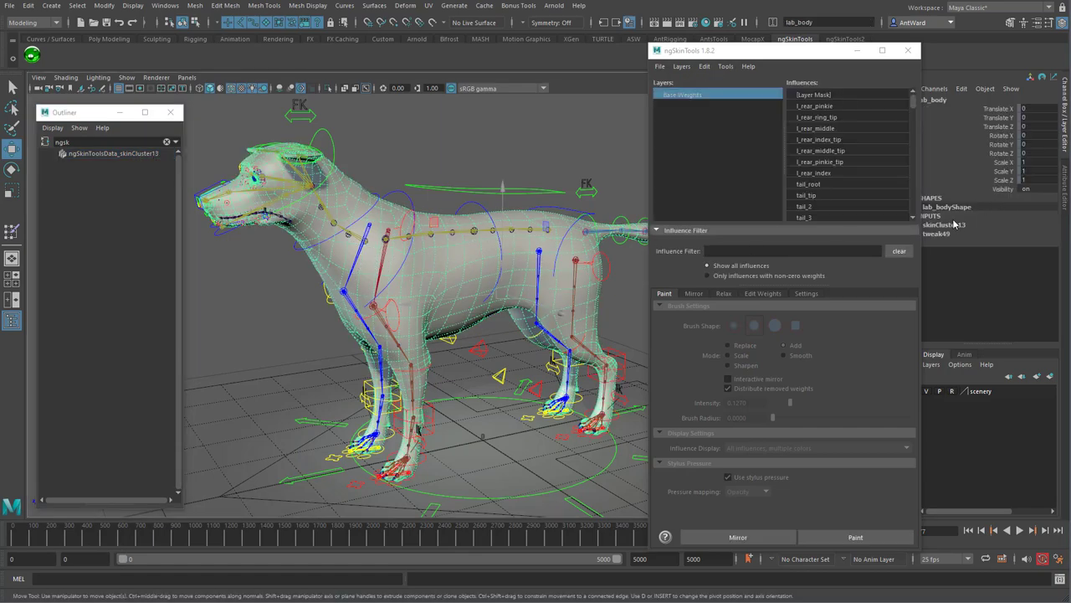
# - Move the ngSkinTools window clear of the Channel Box and view its commands for deleting custom nodes without running any
pyautogui.moveTo(831, 51); pyautogui.dragTo(794, 55)
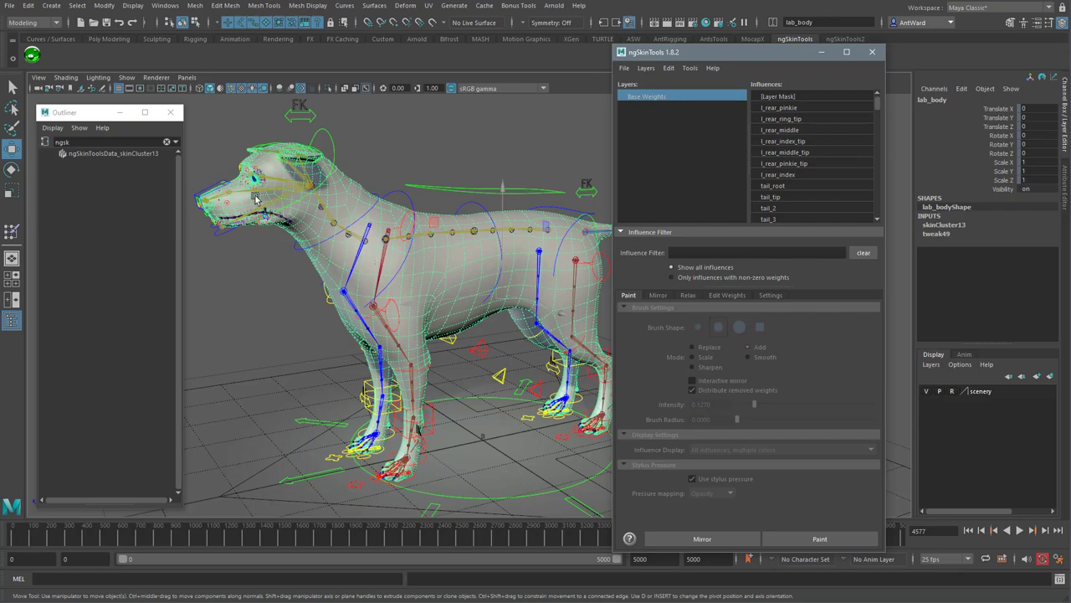
pyautogui.click(668, 69)
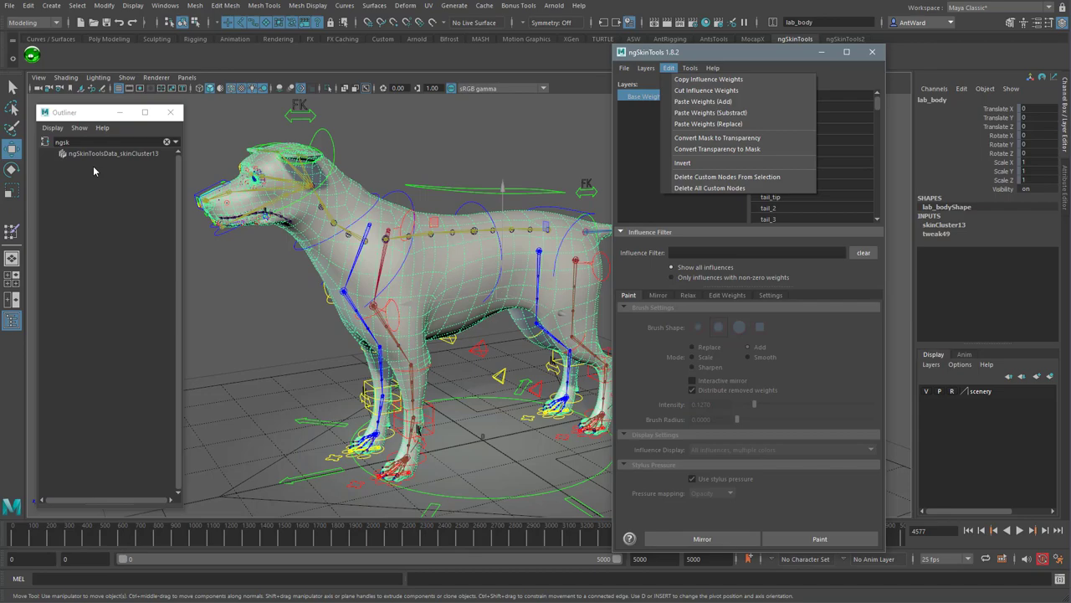
pyautogui.click(540, 159)
pyautogui.moveTo(545, 162)
pyautogui.keyDown('alt'); pyautogui.mouseDown()
pyautogui.moveTo(547, 182)
pyautogui.moveTo(544, 159)
pyautogui.mouseUp(); pyautogui.keyUp('alt')
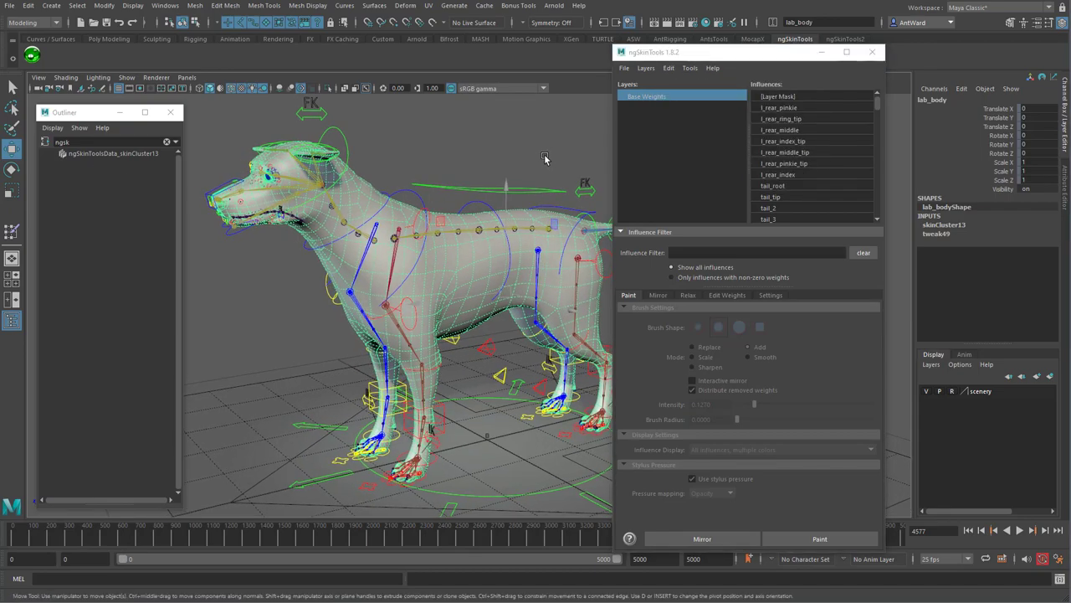
# - Clear the Outliner search, restore the DAG-objects-only listing, and close the Outliner
pyautogui.click(166, 142)
pyautogui.rightClick(146, 180)
pyautogui.click(159, 179)
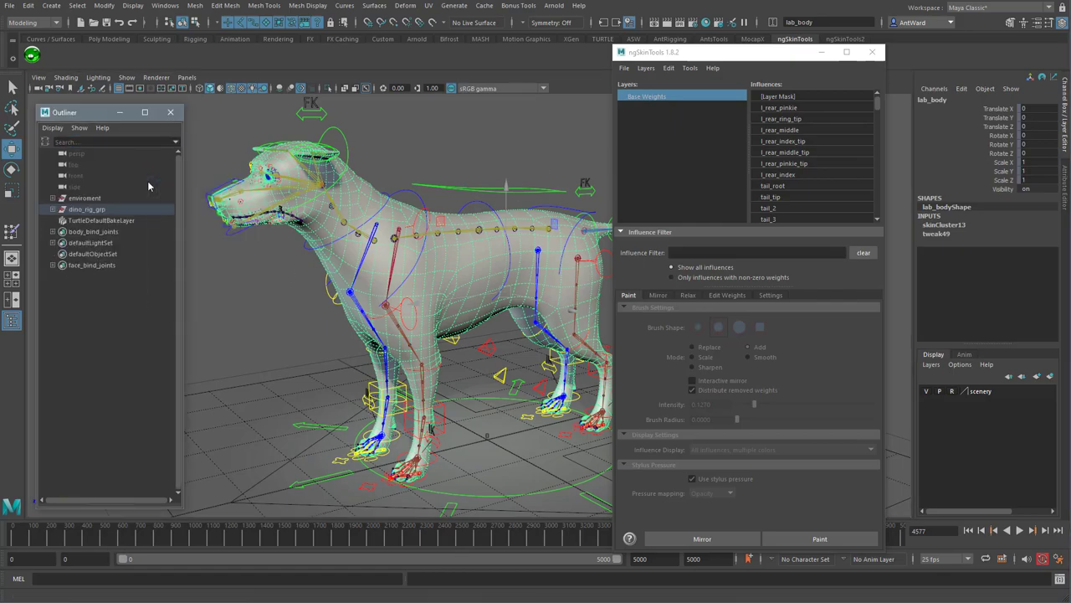
pyautogui.click(170, 113)
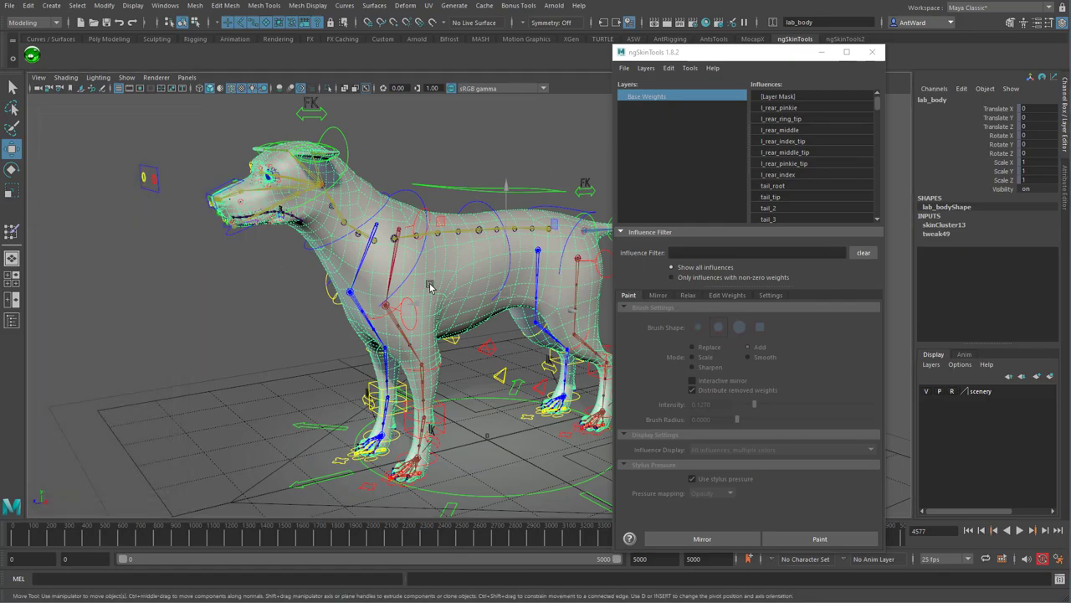
pyautogui.moveTo(432, 290)
pyautogui.keyDown('alt'); pyautogui.mouseDown()
pyautogui.moveTo(411, 270)
pyautogui.moveTo(420, 274)
pyautogui.mouseUp(); pyautogui.keyUp('alt')
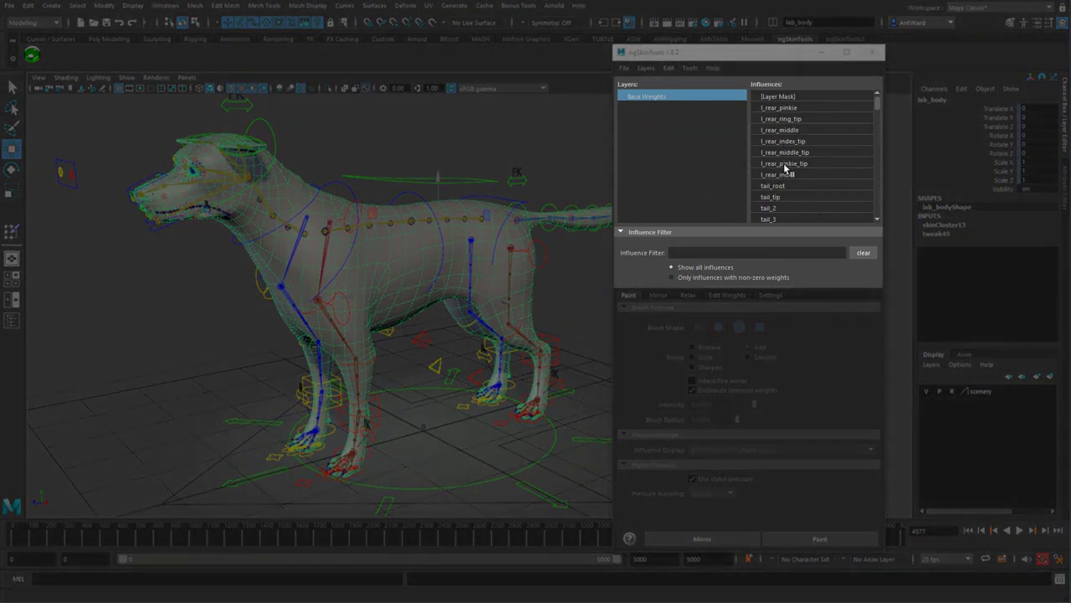
# - Filter the influences by "l_rear" and look through the matching rear leg joints
pyautogui.scroll(-5, 799, 186)
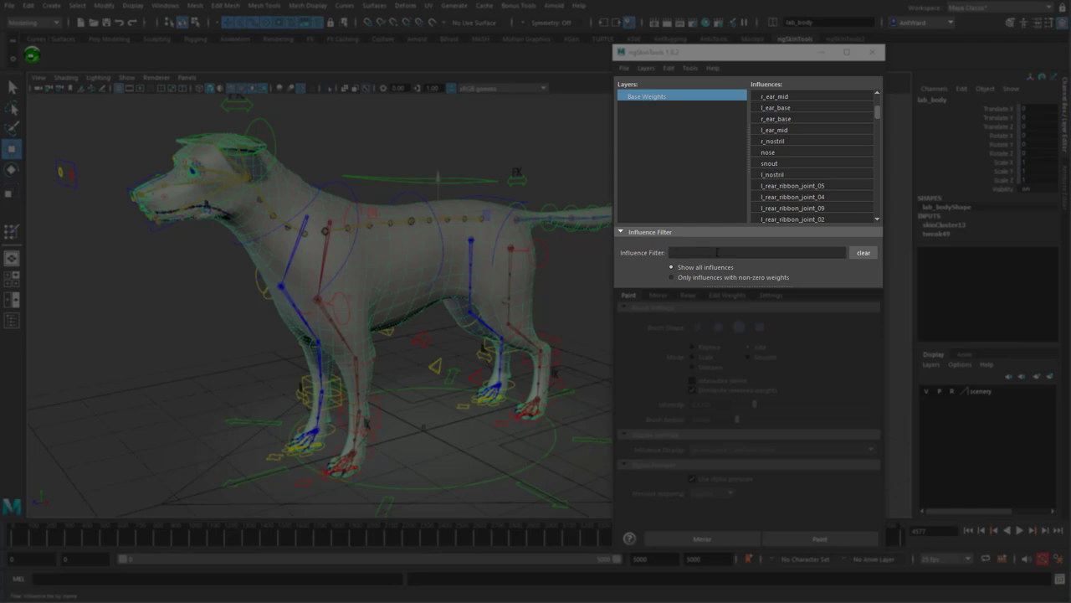
pyautogui.click(754, 252)
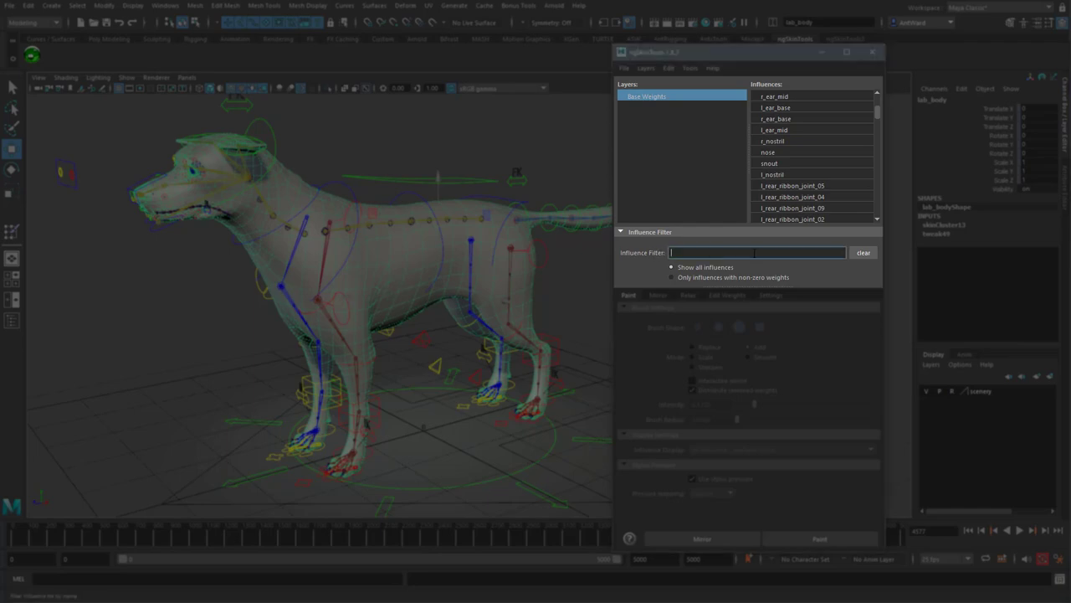
pyautogui.write('l_rear')
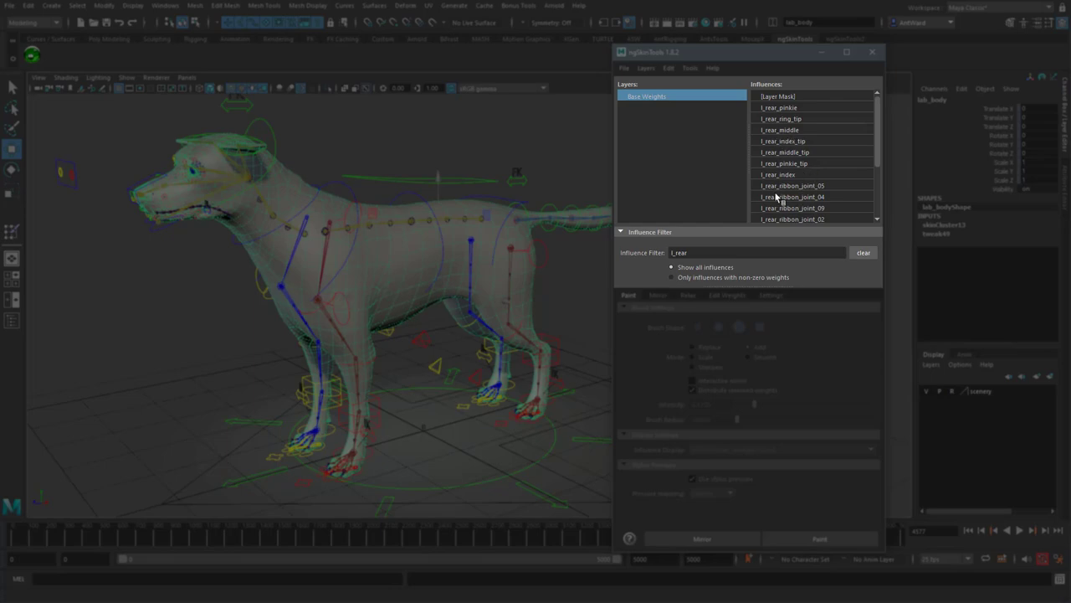
pyautogui.scroll(-3, 783, 195)
pyautogui.scroll(3, 831, 153)
# - Replace the influence filter with "head, jaw, eye"
pyautogui.click(724, 253)
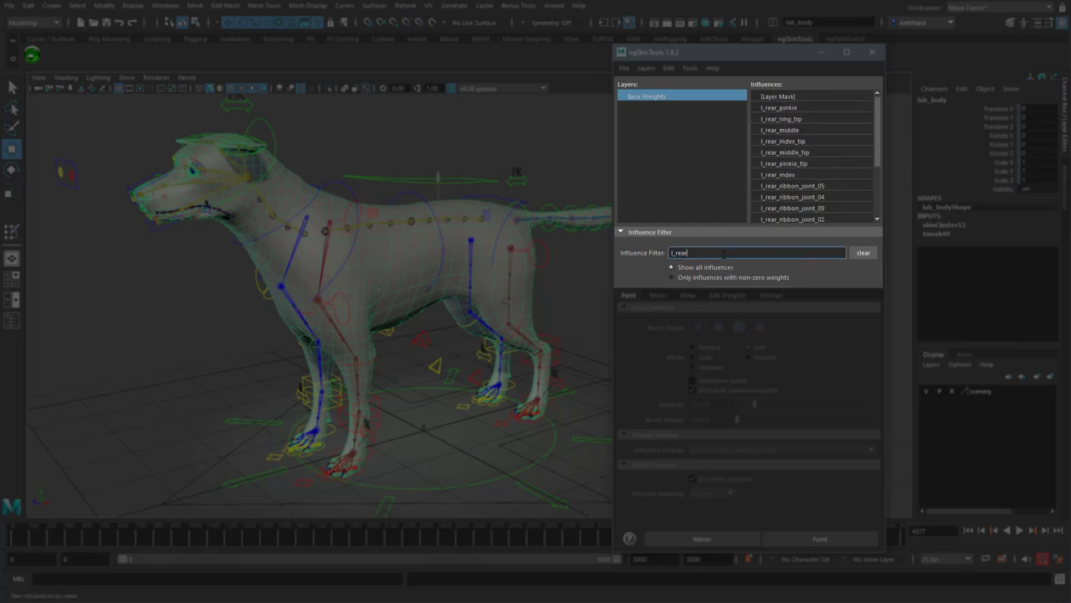
pyautogui.press('BackSpace')
pyautogui.press('BackSpace')
pyautogui.press('BackSpace')
pyautogui.press('BackSpace')
pyautogui.press('BackSpace')
pyautogui.press('BackSpace')
pyautogui.write('head, jaw, eye')
pyautogui.press('Return')
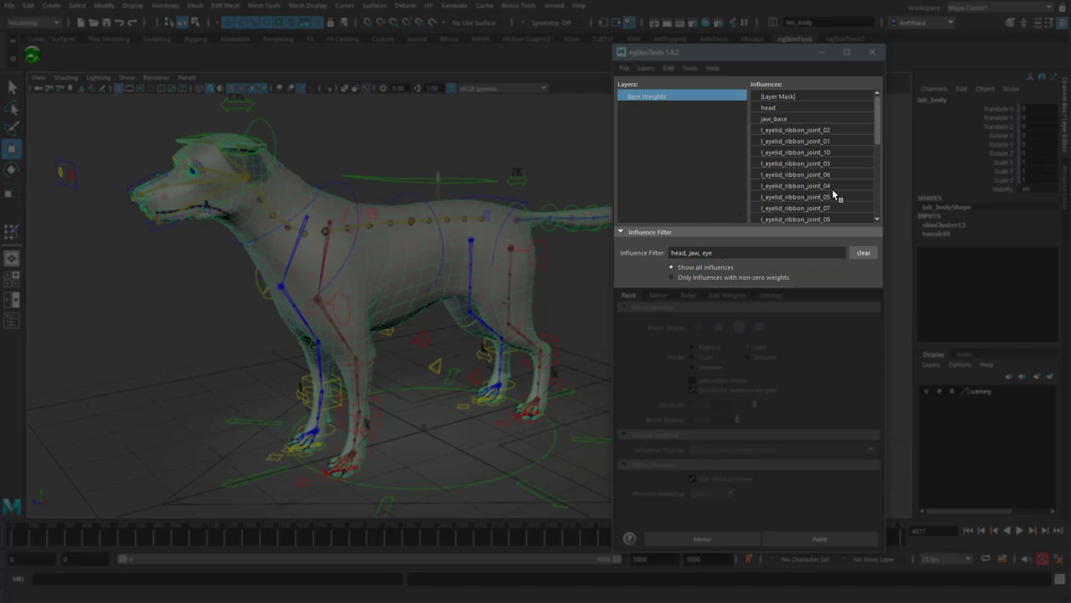
# - Look through the filtered head influences, limit them to those with non-zero weights, and clear the filter
pyautogui.scroll(-4, 842, 201)
pyautogui.scroll(-3, 843, 199)
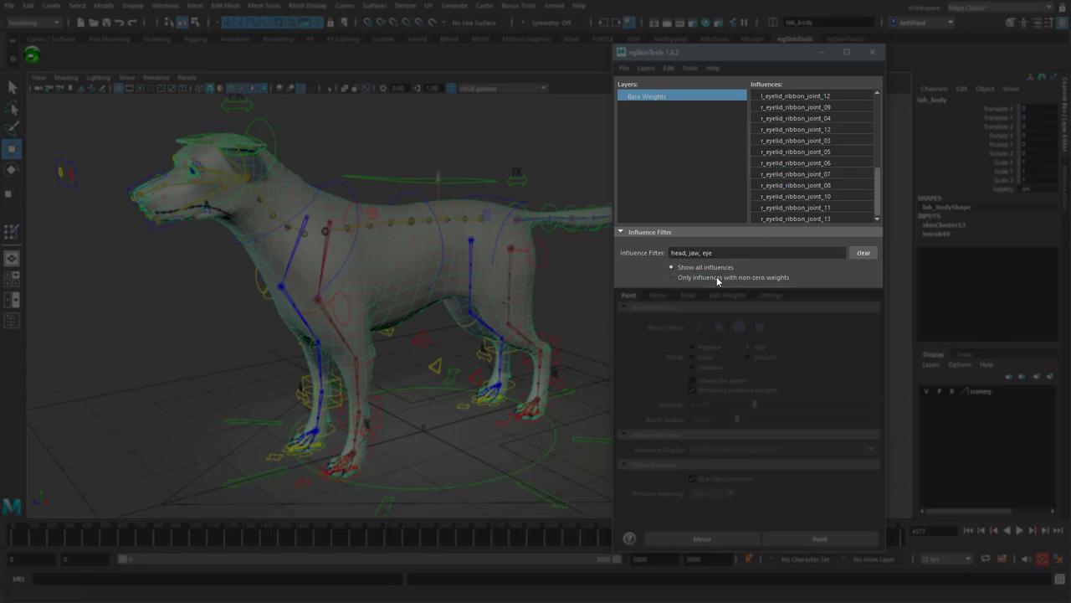
pyautogui.click(777, 279)
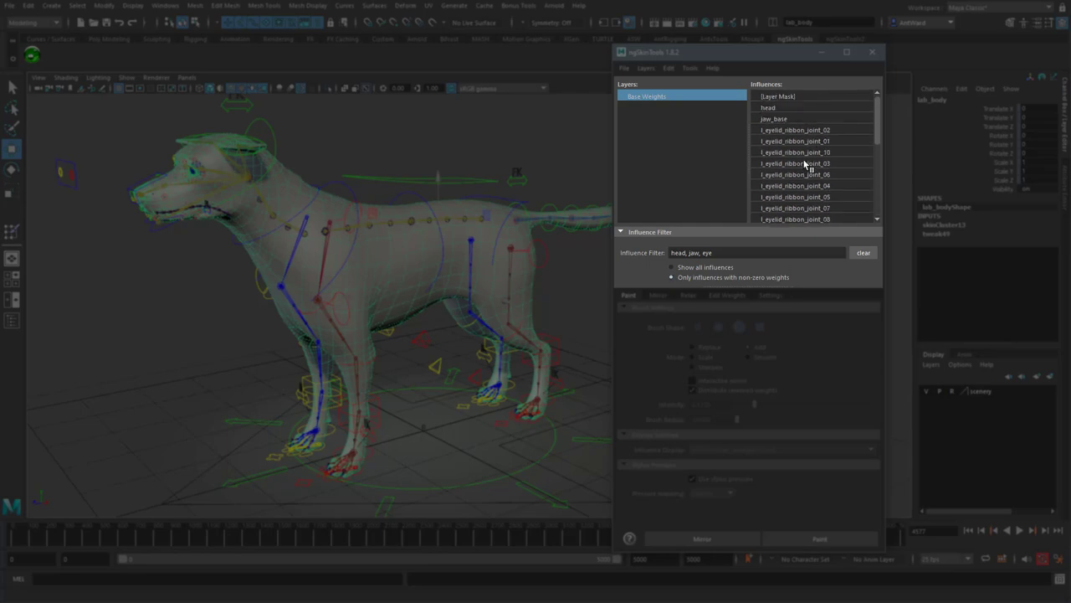
pyautogui.click(862, 252)
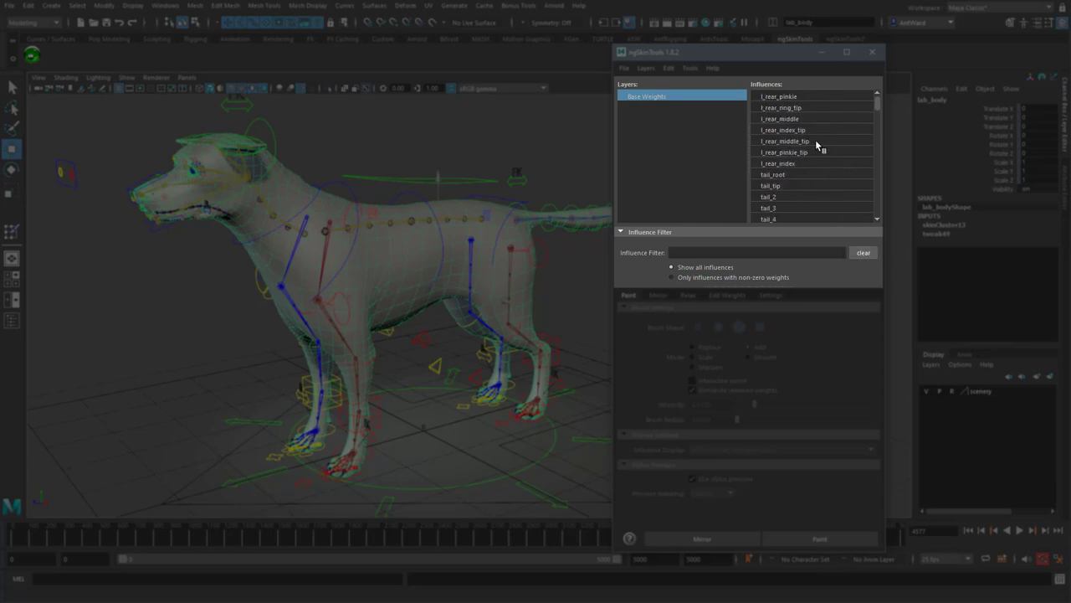
# - Filter the influences by "spine", select spine_ribbon_joint_05, and activate weight painting on the body
pyautogui.click(759, 253)
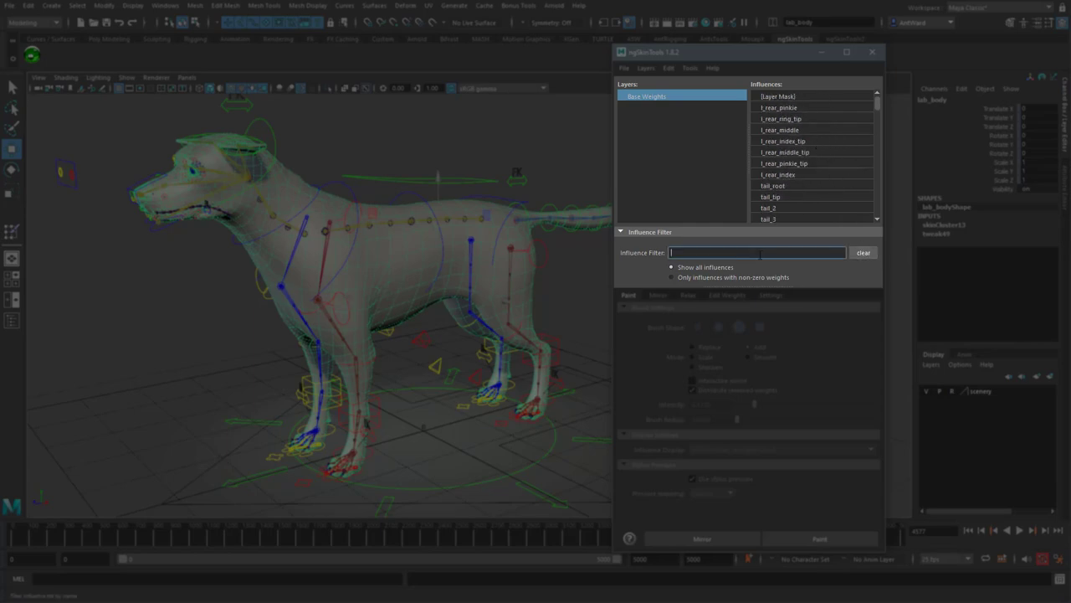
pyautogui.write('spine')
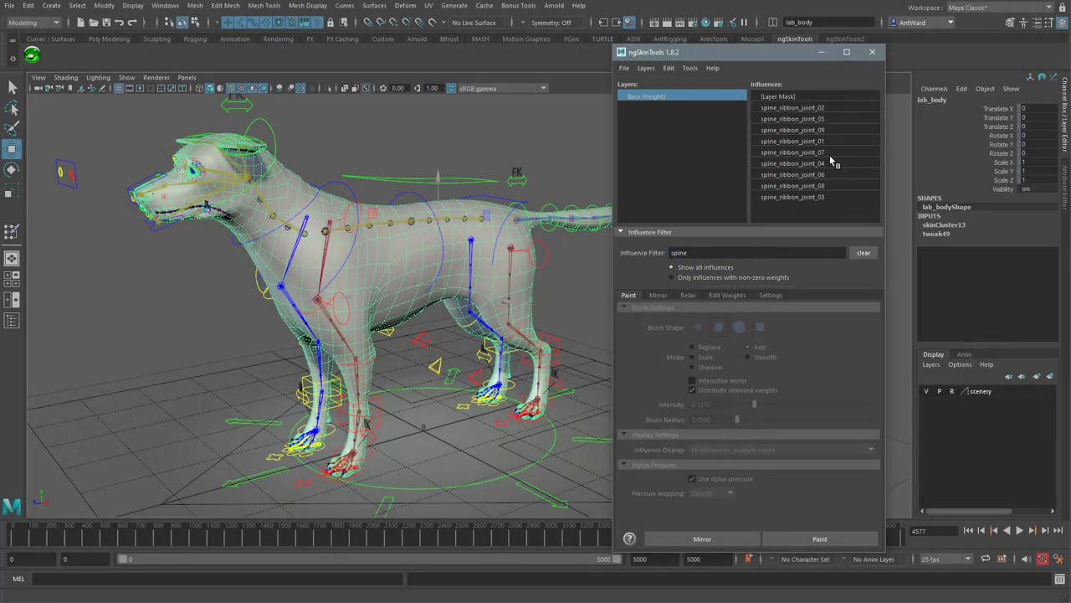
pyautogui.keyDown('alt'); pyautogui.moveTo(404, 247); pyautogui.dragTo(378, 246); pyautogui.keyUp('alt')
pyautogui.keyDown('alt'); pyautogui.moveTo(377, 246); pyautogui.dragTo(457, 232, button='right'); pyautogui.keyUp('alt')
pyautogui.keyDown('alt'); pyautogui.moveTo(457, 232); pyautogui.dragTo(444, 254, button='middle'); pyautogui.keyUp('alt')
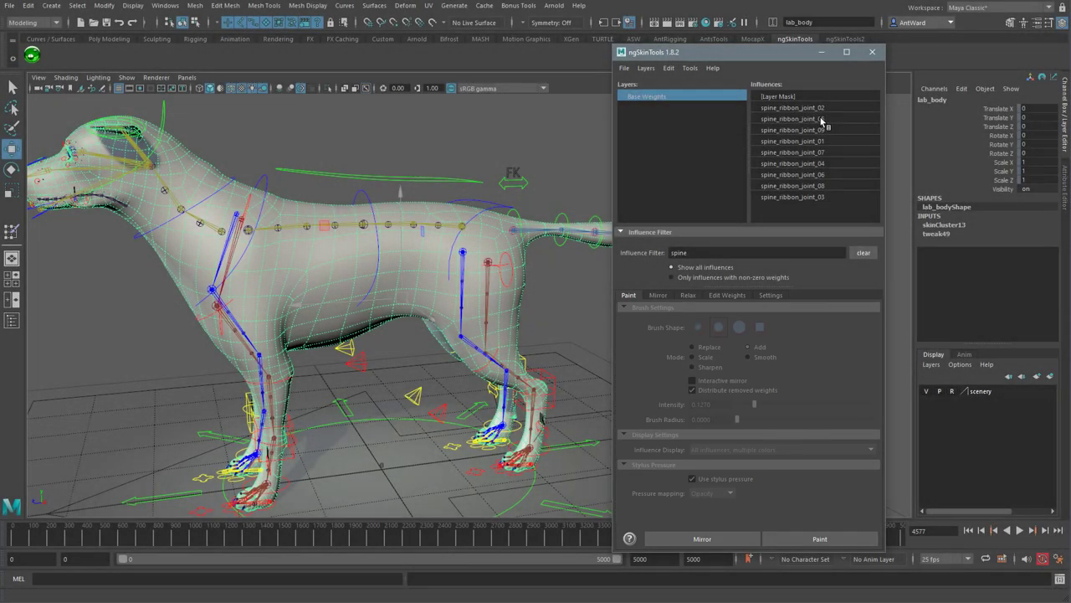
pyautogui.click(822, 119)
pyautogui.click(824, 539)
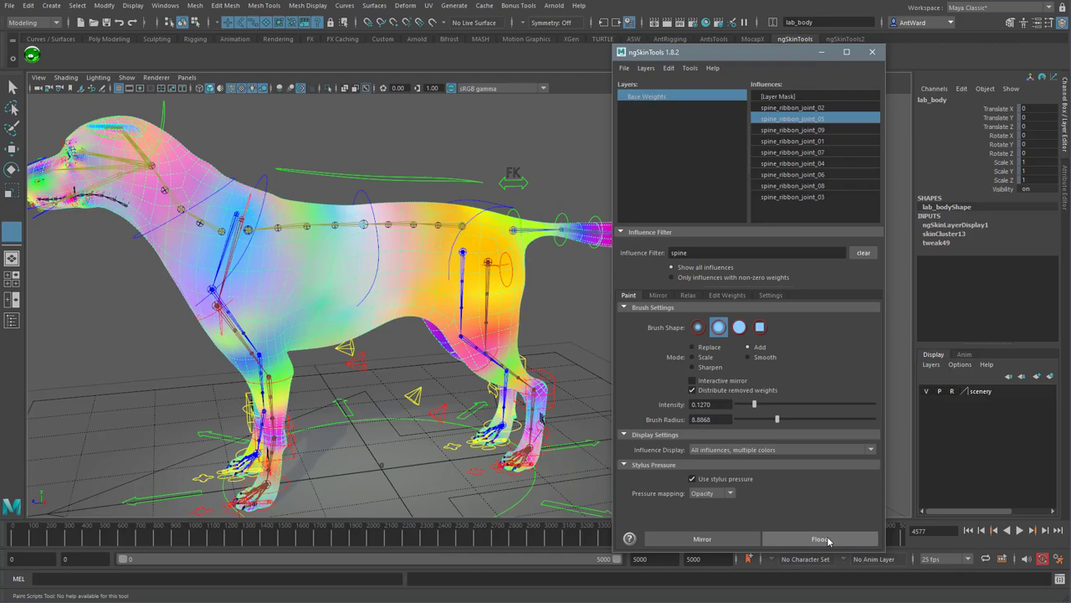
# - Inspect the coloured weights of spine_ribbon_joint_09 and spine_ribbon_joint_07, and set the influence display to "Current influence, grayscale gradient"
pyautogui.keyDown('alt'); pyautogui.moveTo(321, 255); pyautogui.dragTo(309, 244); pyautogui.keyUp('alt')
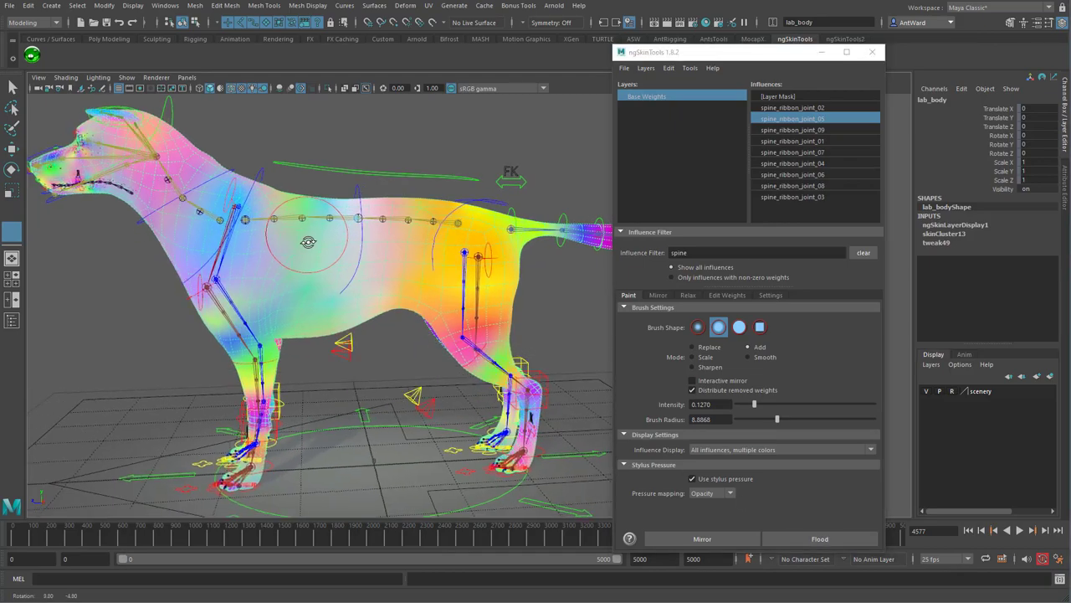
pyautogui.keyDown('alt'); pyautogui.moveTo(309, 244); pyautogui.dragTo(335, 246, button='right'); pyautogui.keyUp('alt')
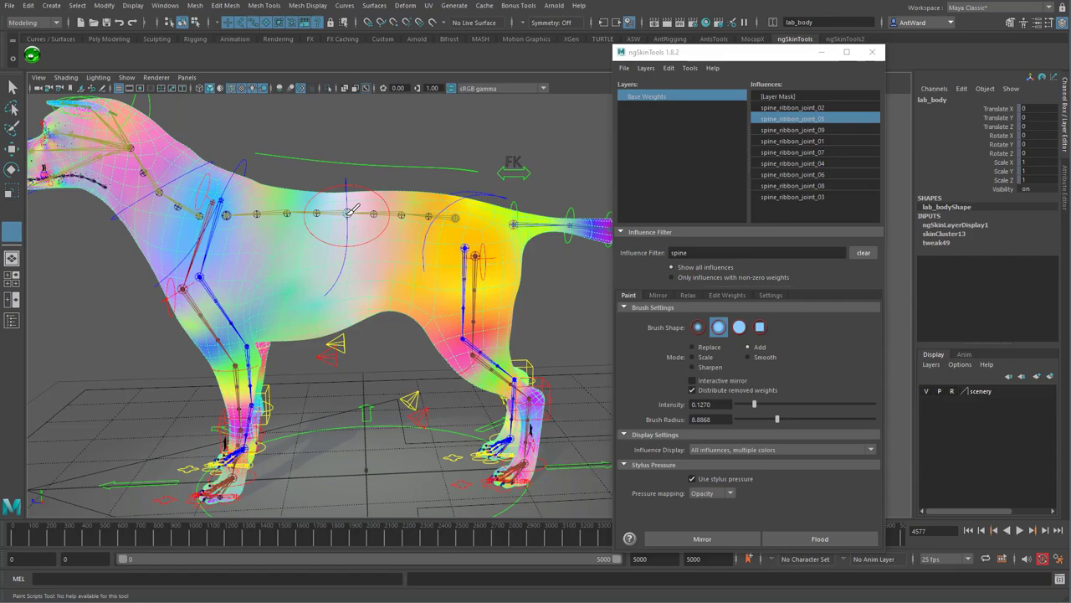
pyautogui.click(827, 131)
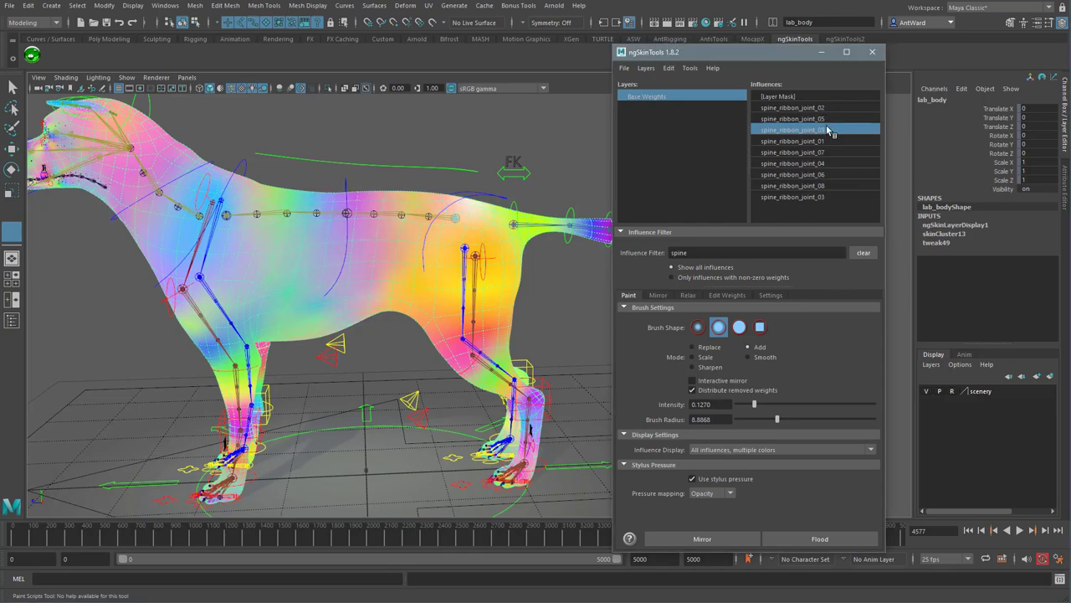
pyautogui.click(828, 152)
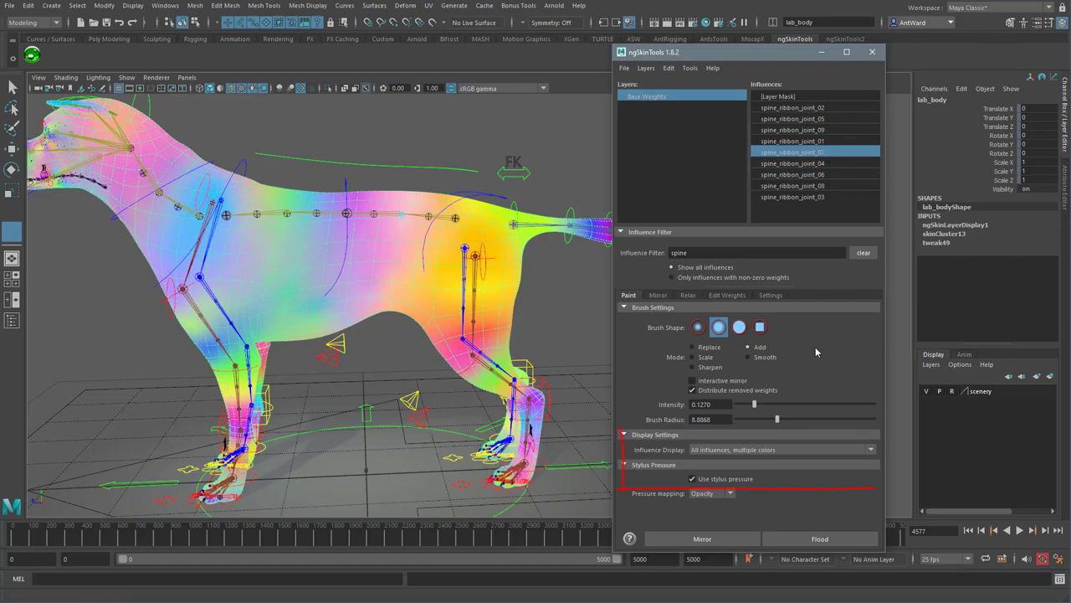
pyautogui.click(750, 450)
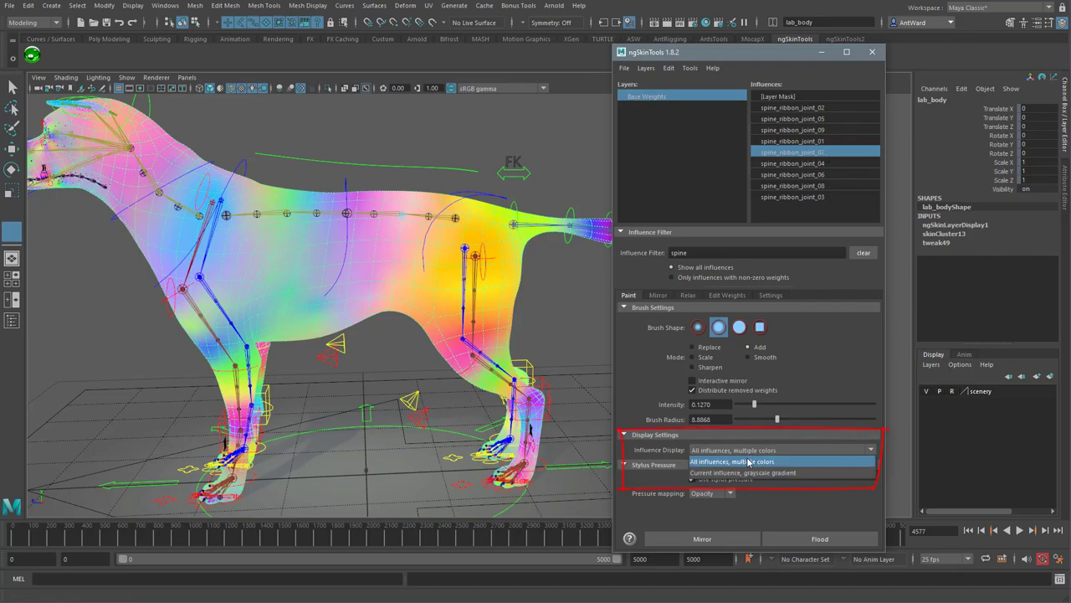
pyautogui.click(798, 474)
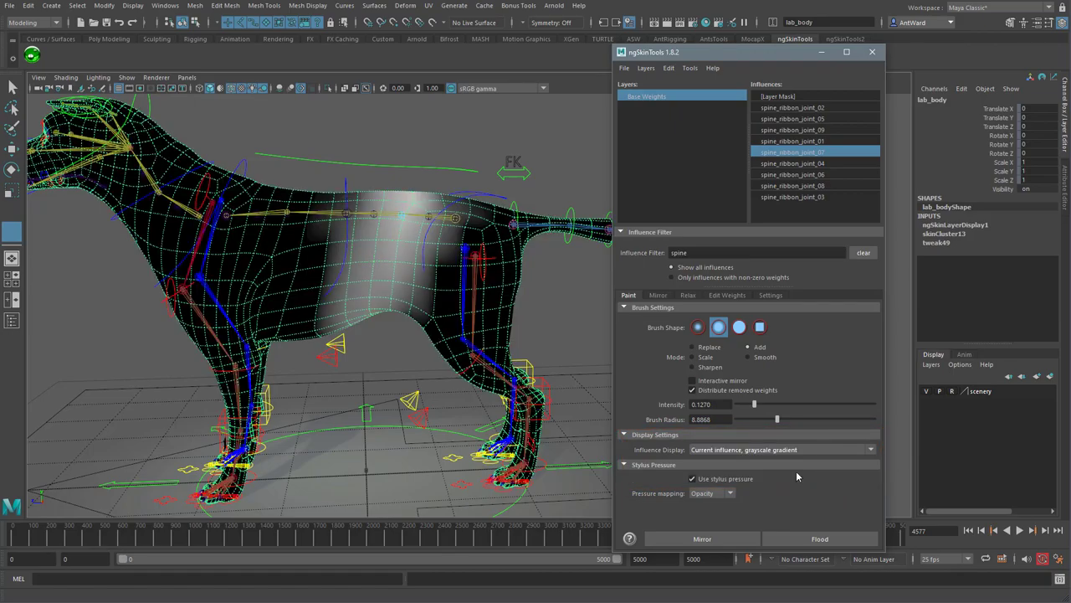
# - Step down and back up through the spine influences, examining each one's grayscale weights, and stop on spine_ribbon_joint_06
pyautogui.click(818, 109)
pyautogui.press('Down')
pyautogui.press('Down')
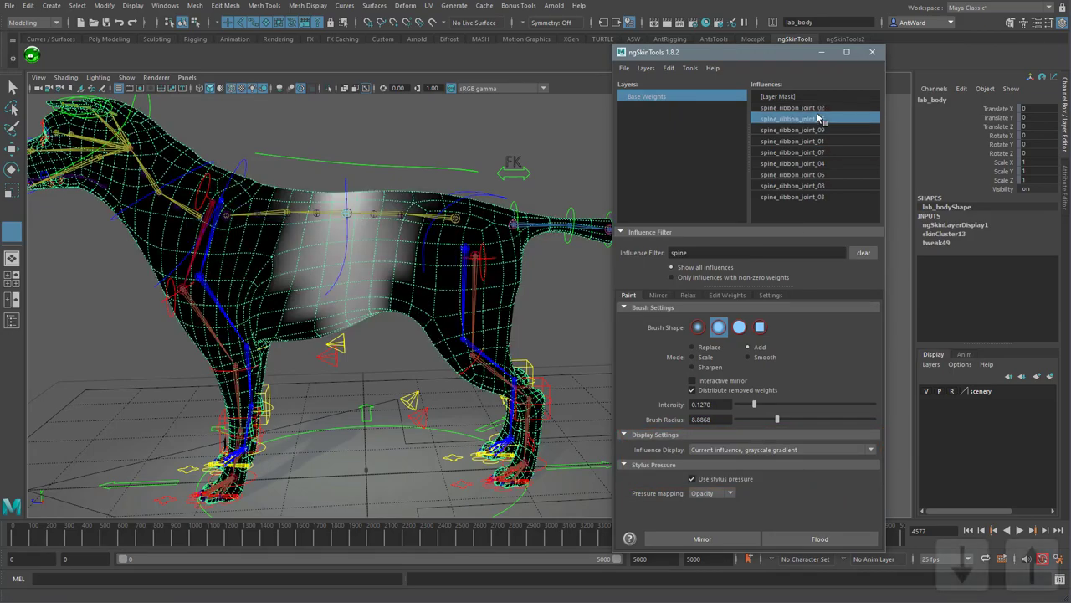
pyautogui.press('Down')
pyautogui.press('Down')
pyautogui.press('Down')
pyautogui.press('Down')
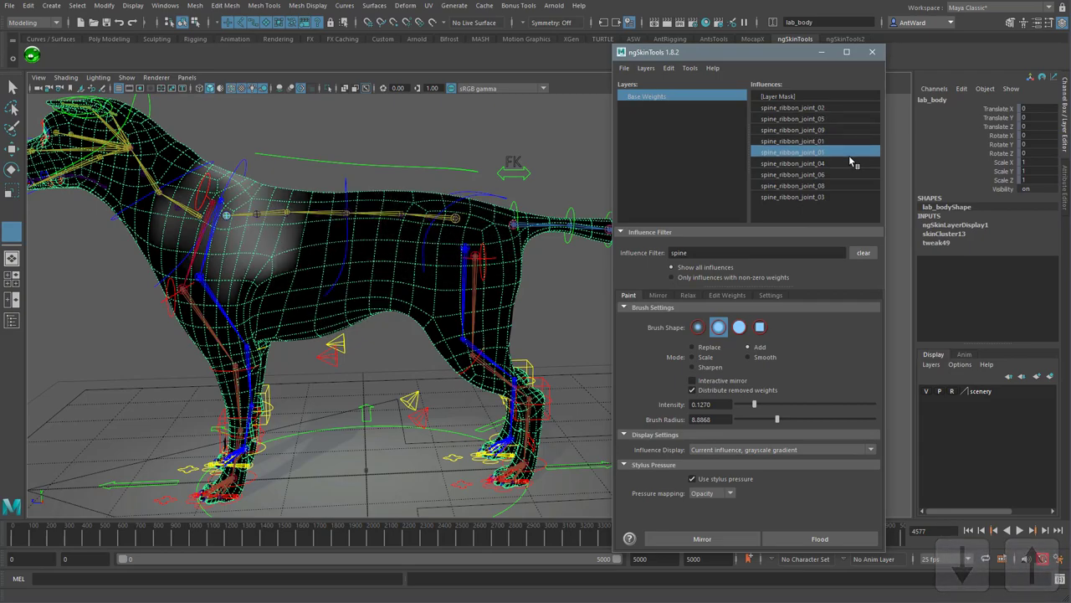
pyautogui.press('Down')
pyautogui.press('Down')
pyautogui.press('Down')
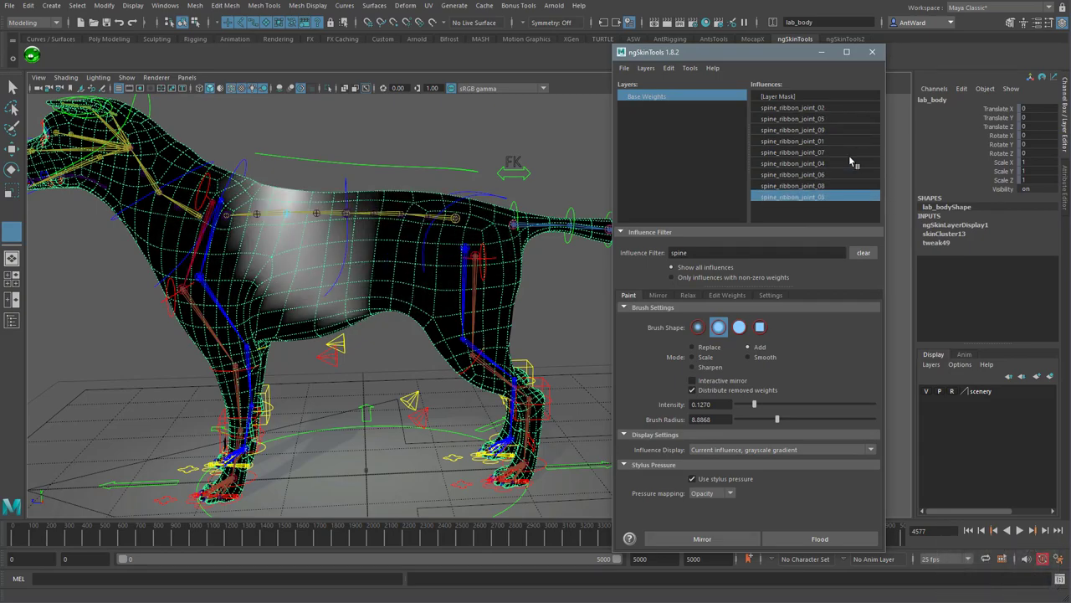
pyautogui.press('Up')
pyautogui.press('Up')
pyautogui.press('Up')
pyautogui.press('Up')
pyautogui.press('Up')
pyautogui.press('Up')
pyautogui.press('Down')
pyautogui.press('Down')
pyautogui.press('Down')
pyautogui.press('Down')
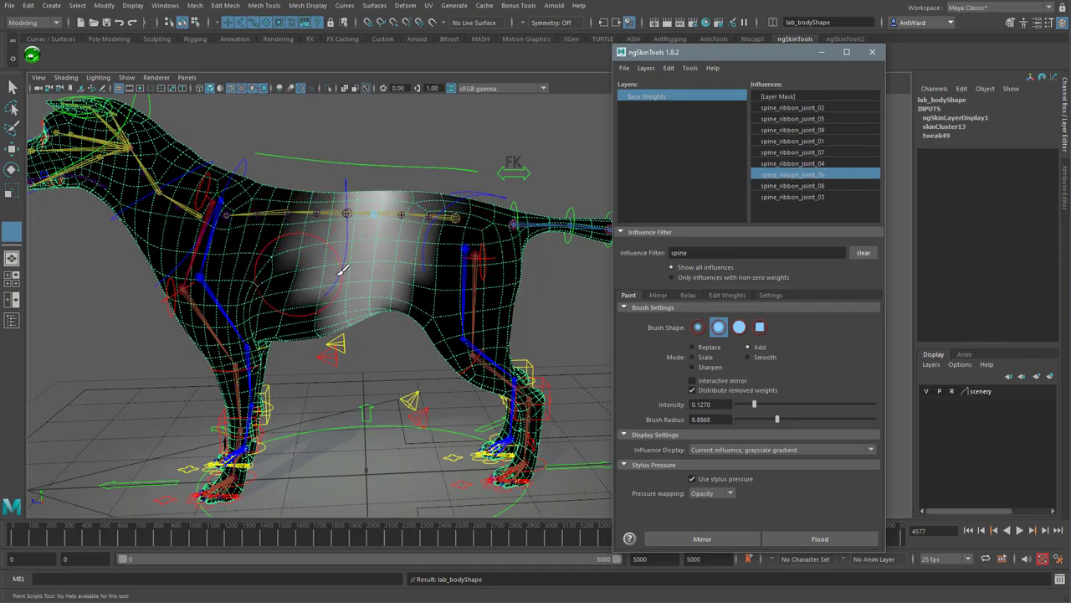
pyautogui.keyDown('alt'); pyautogui.moveTo(417, 286); pyautogui.dragTo(426, 285, button='middle'); pyautogui.keyUp('alt')
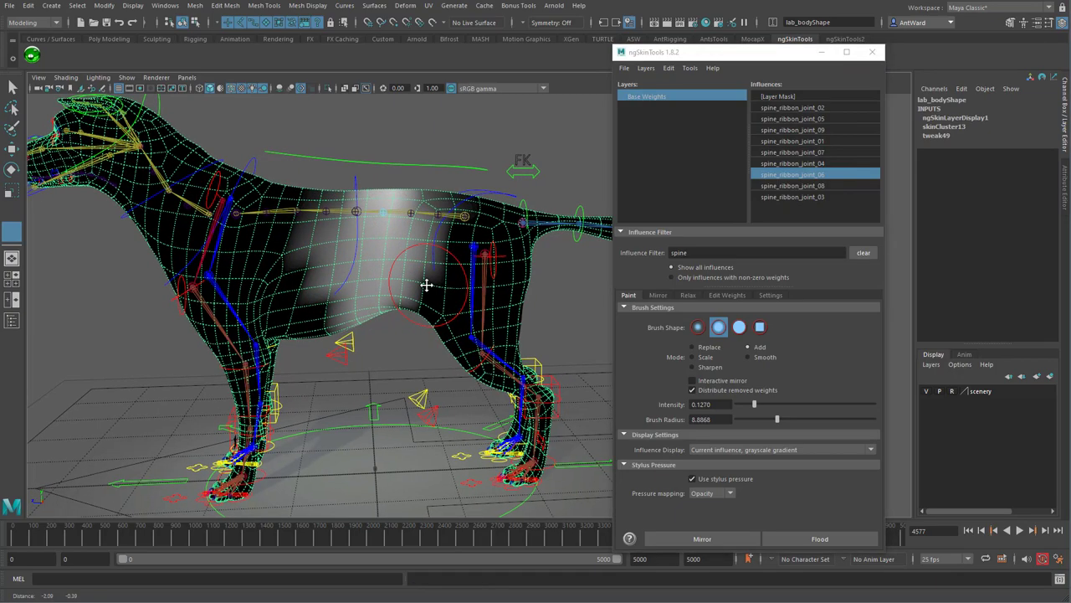
# - Assign the body's weights from the closest joint, using all influences available in the skin cluster at high intensity
pyautogui.click(724, 296)
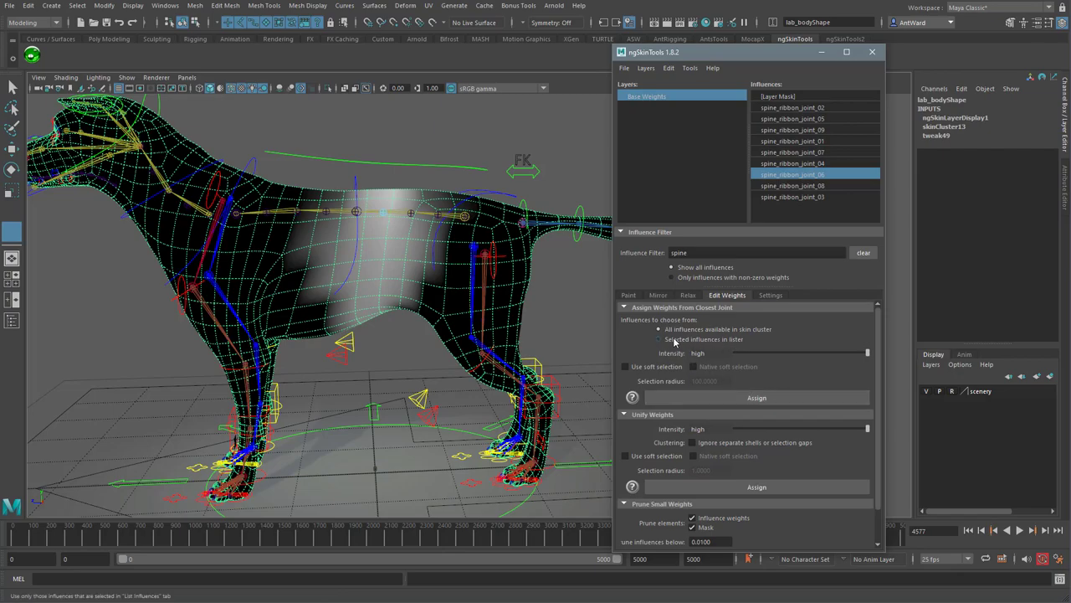
pyautogui.click(757, 398)
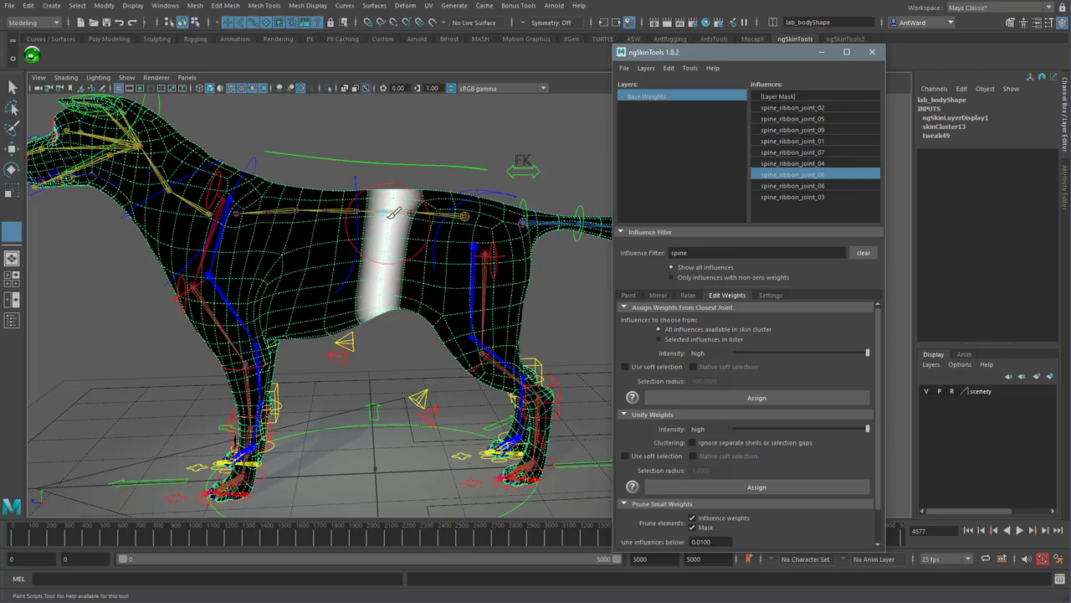
# - Step through the spine influences to examine each one's reassigned weights on the body, ending on spine_ribbon_joint_06
pyautogui.click(801, 164)
pyautogui.press('Up')
pyautogui.press('Up')
pyautogui.press('Up')
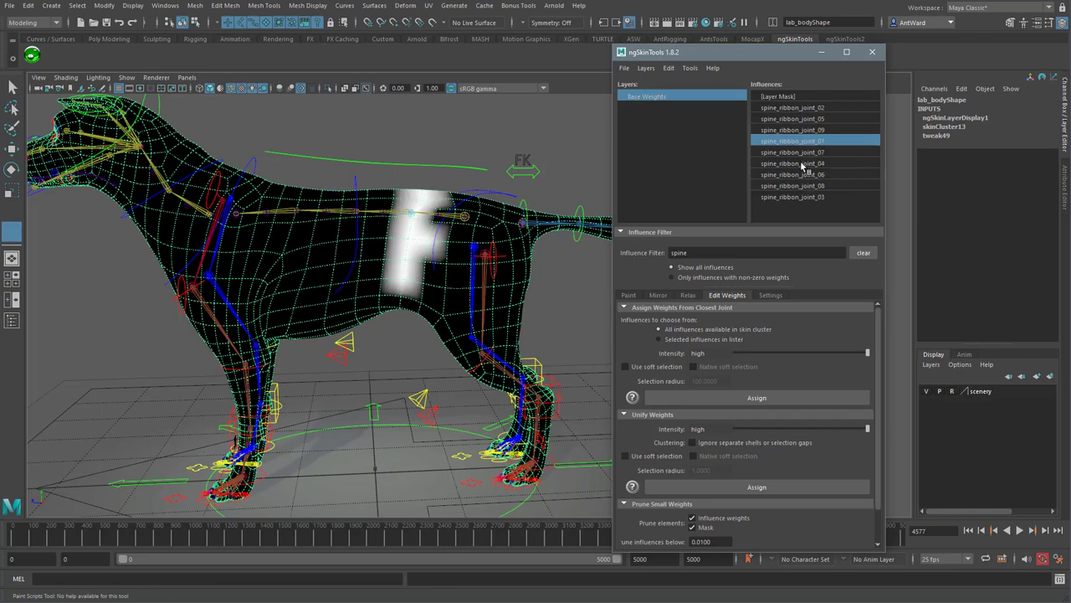
pyautogui.press('Up')
pyautogui.press('Up')
pyautogui.press('Up')
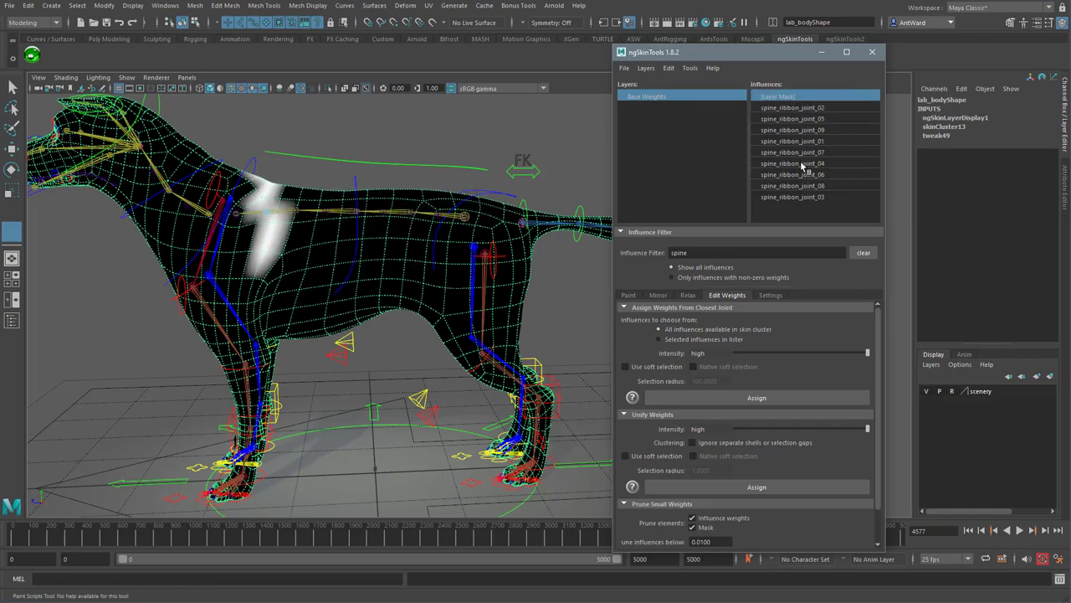
pyautogui.press('Down')
pyautogui.press('Down')
pyautogui.press('Down')
pyautogui.press('Down')
pyautogui.press('Down')
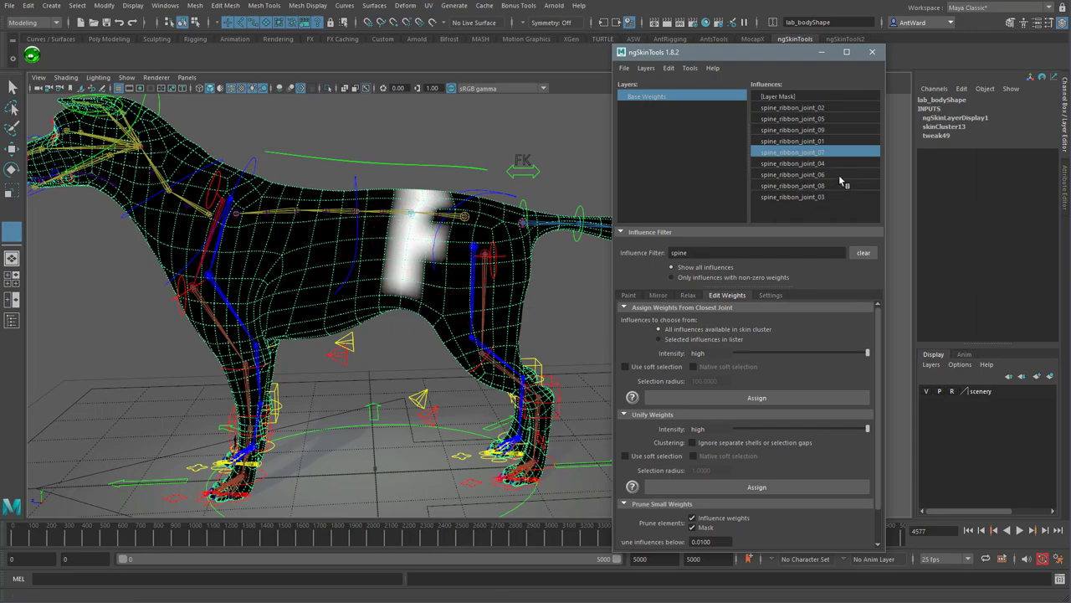
pyautogui.click(828, 174)
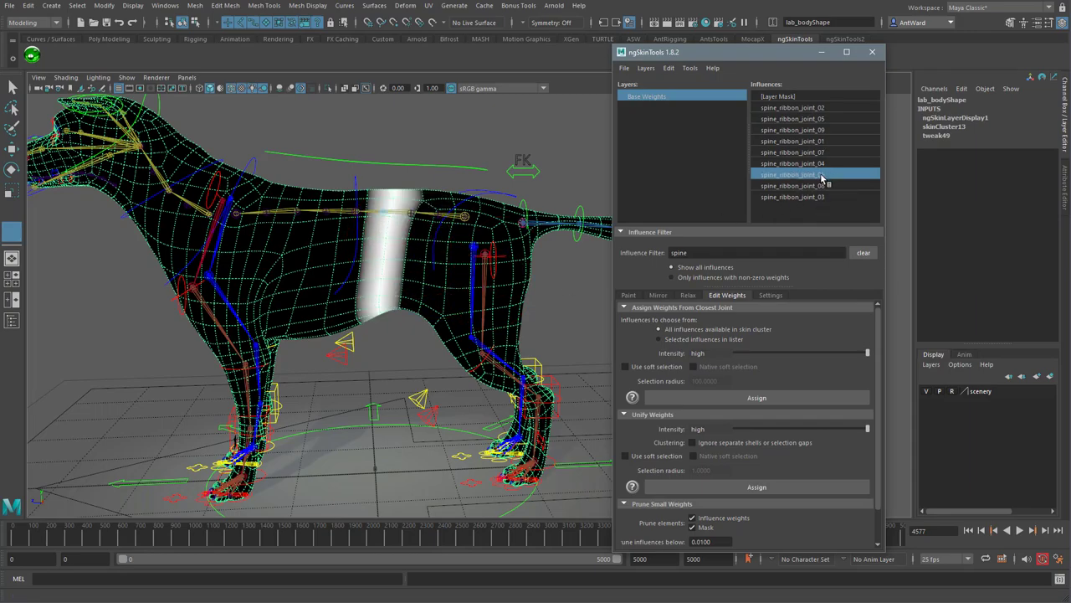
# - Relax the body's weights at the low intensity preset with 15 steps and a step size of 0.0402
pyautogui.moveTo(411, 290)
pyautogui.keyDown('alt'); pyautogui.mouseDown(button='right')
pyautogui.moveTo(397, 297)
pyautogui.moveTo(320, 239)
pyautogui.mouseUp(button='right'); pyautogui.keyUp('alt')
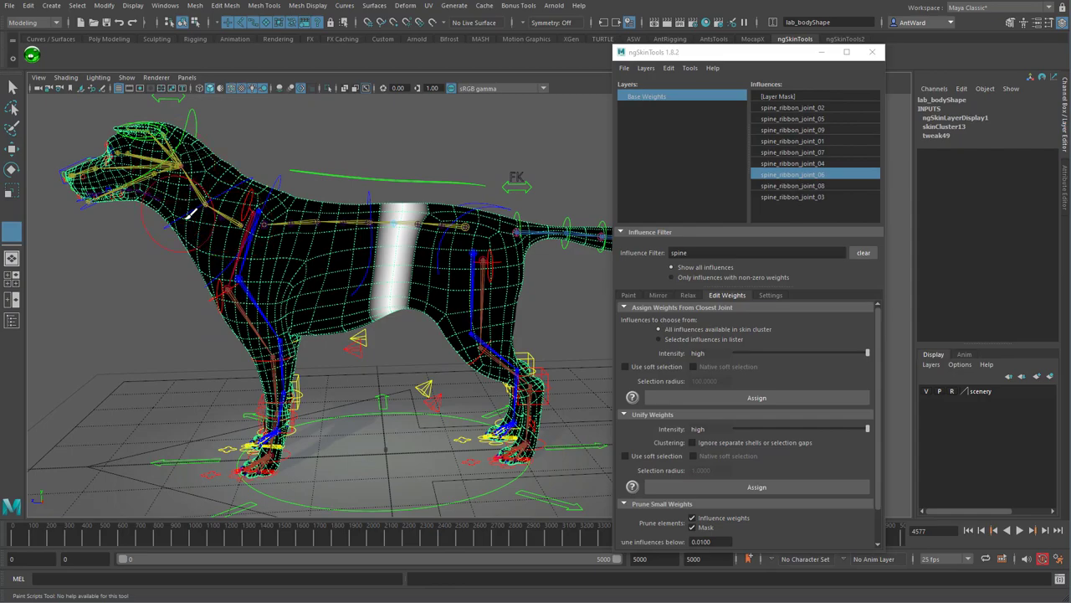
pyautogui.keyDown('alt'); pyautogui.moveTo(390, 288); pyautogui.dragTo(398, 298); pyautogui.keyUp('alt')
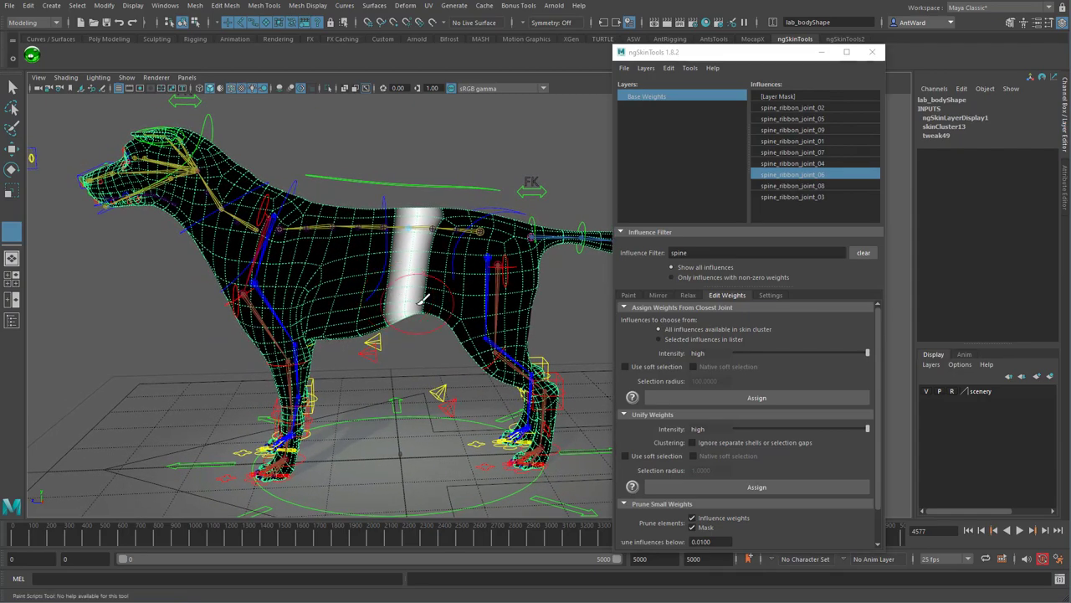
pyautogui.click(690, 295)
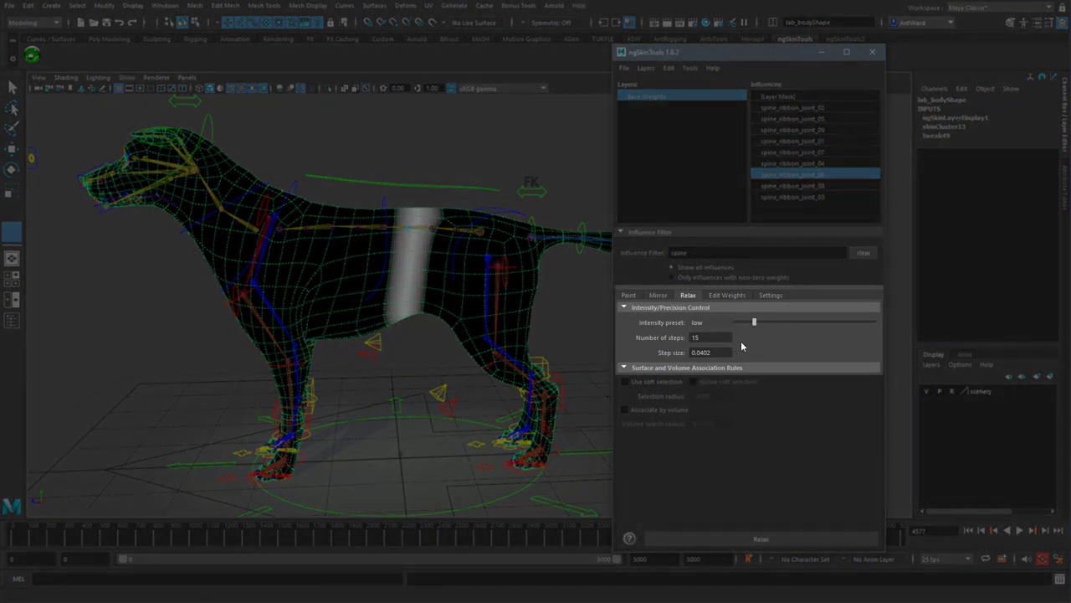
pyautogui.click(710, 337)
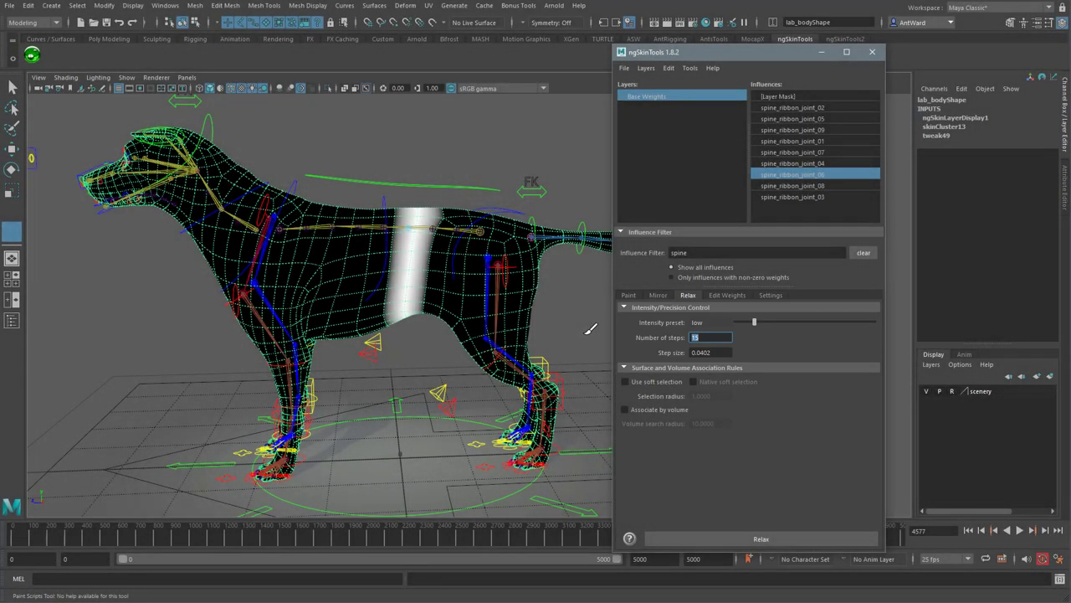
pyautogui.click(759, 538)
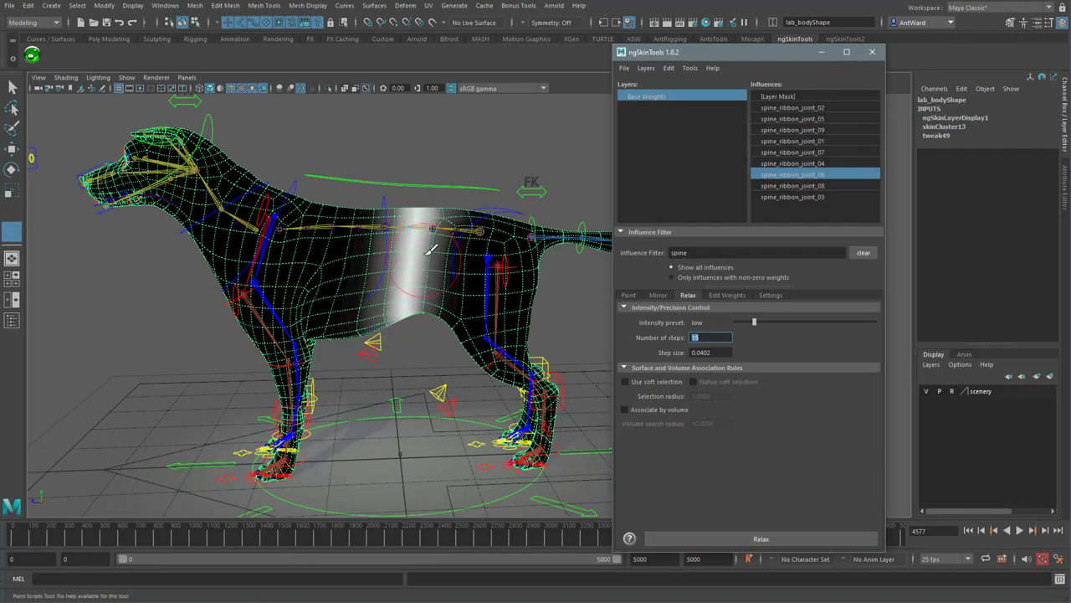
pyautogui.keyDown('alt'); pyautogui.moveTo(349, 280); pyautogui.dragTo(393, 249, button='right'); pyautogui.keyUp('alt')
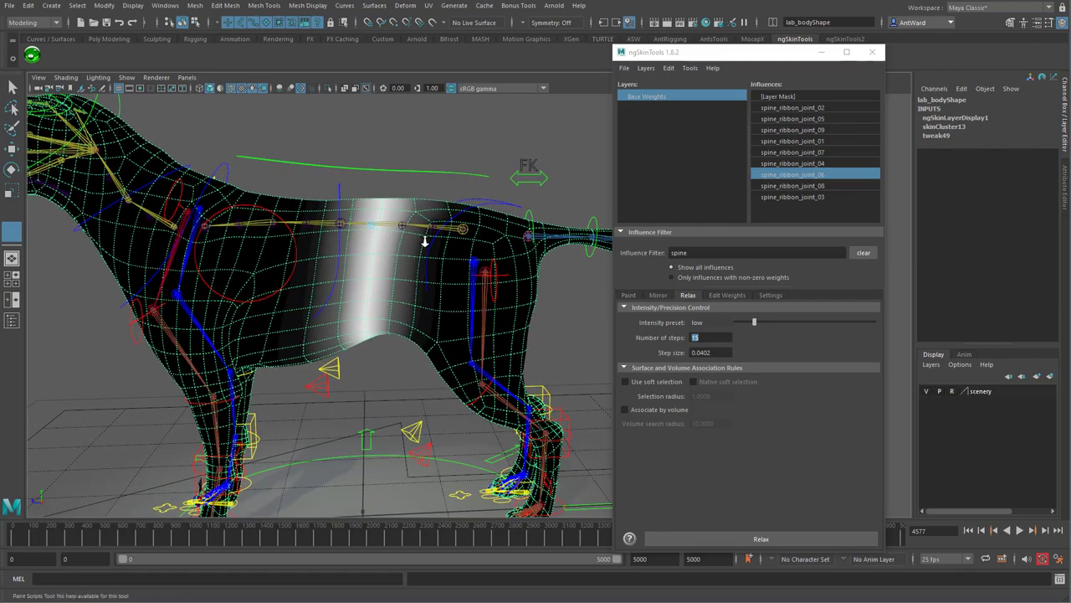
# - Return to the paint settings and select spine_ribbon_joint_01 as the influence to paint, framing the shoulder area
pyautogui.click(626, 295)
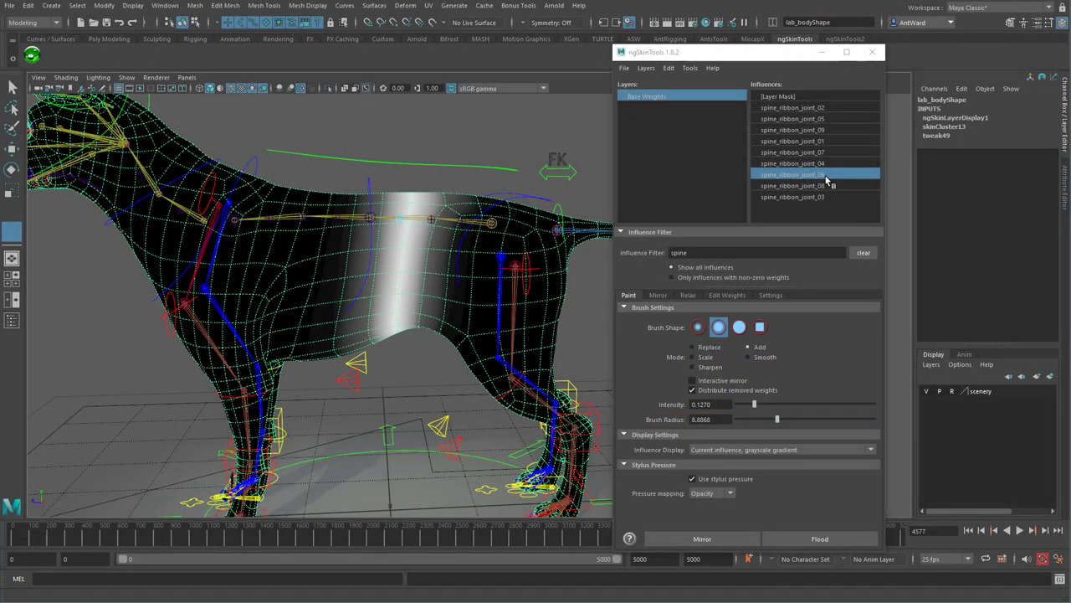
pyautogui.click(825, 141)
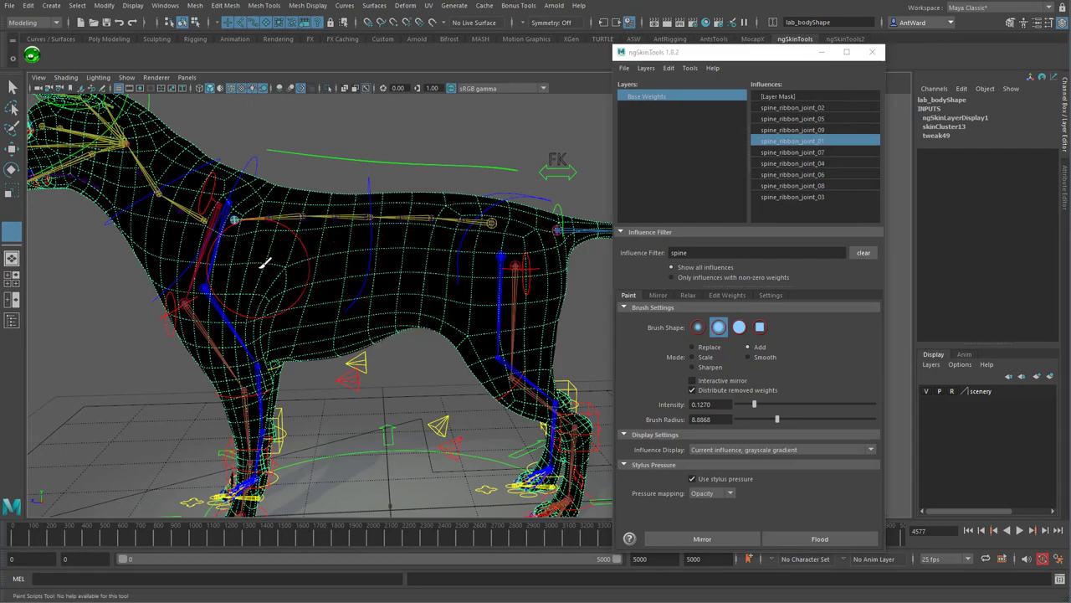
pyautogui.keyDown('alt'); pyautogui.moveTo(240, 219); pyautogui.dragTo(304, 282, button='middle'); pyautogui.keyUp('alt')
pyautogui.keyDown('alt'); pyautogui.moveTo(257, 326); pyautogui.dragTo(259, 333); pyautogui.keyUp('alt')
pyautogui.keyDown('alt'); pyautogui.moveTo(258, 334); pyautogui.dragTo(387, 325, button='right'); pyautogui.keyUp('alt')
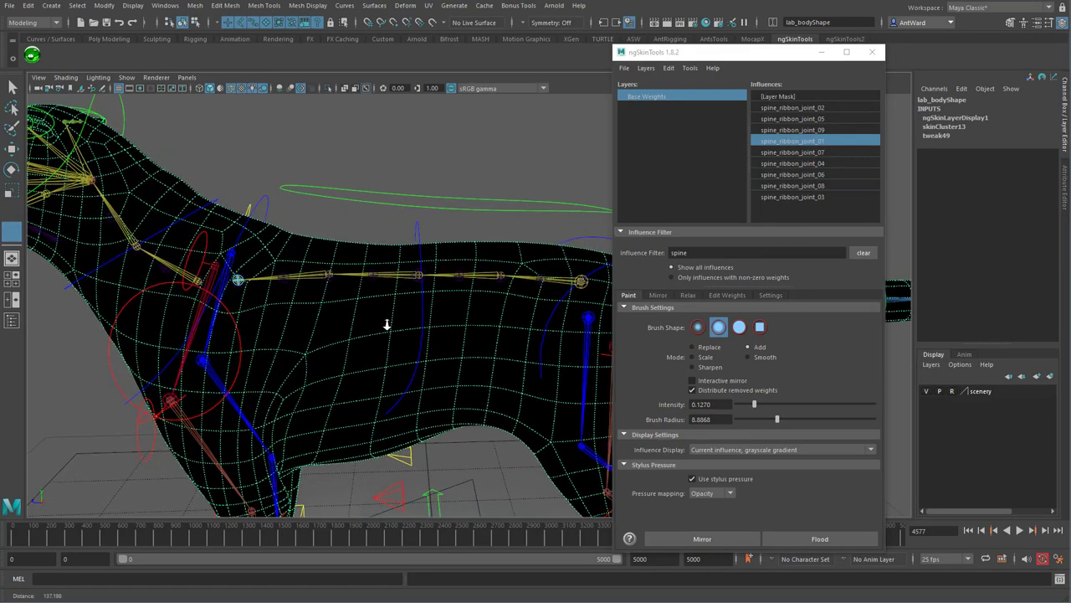
# - Try painting spine_ribbon_joint_01 over the withers in Replace mode at intensity 1.0, and undo the strokes
pyautogui.click(709, 347)
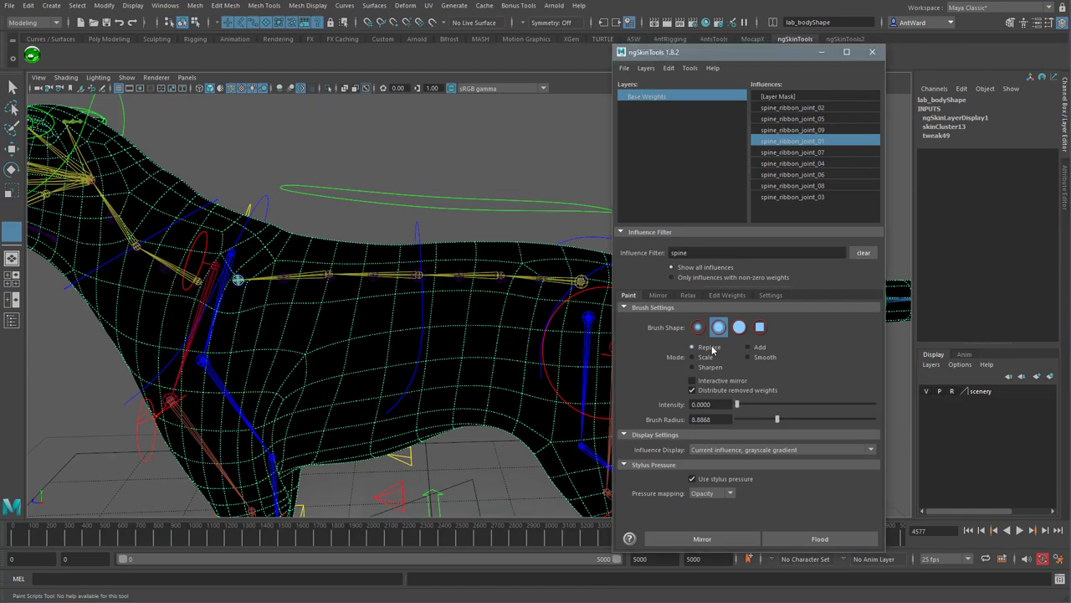
pyautogui.keyDown('alt'); pyautogui.moveTo(502, 354); pyautogui.dragTo(413, 354); pyautogui.keyUp('alt')
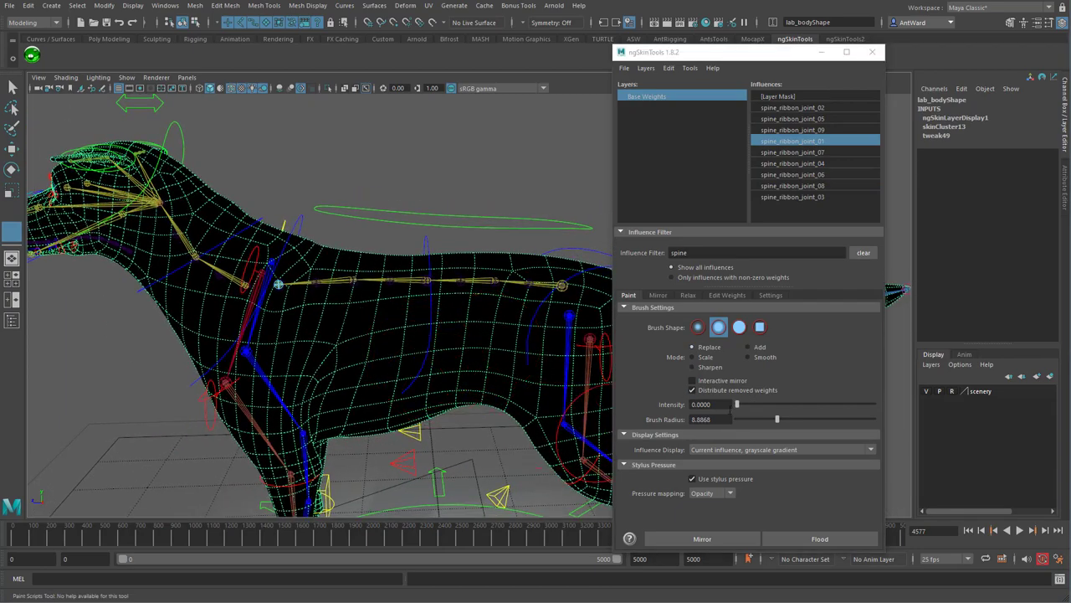
pyautogui.moveTo(741, 402); pyautogui.dragTo(883, 409)
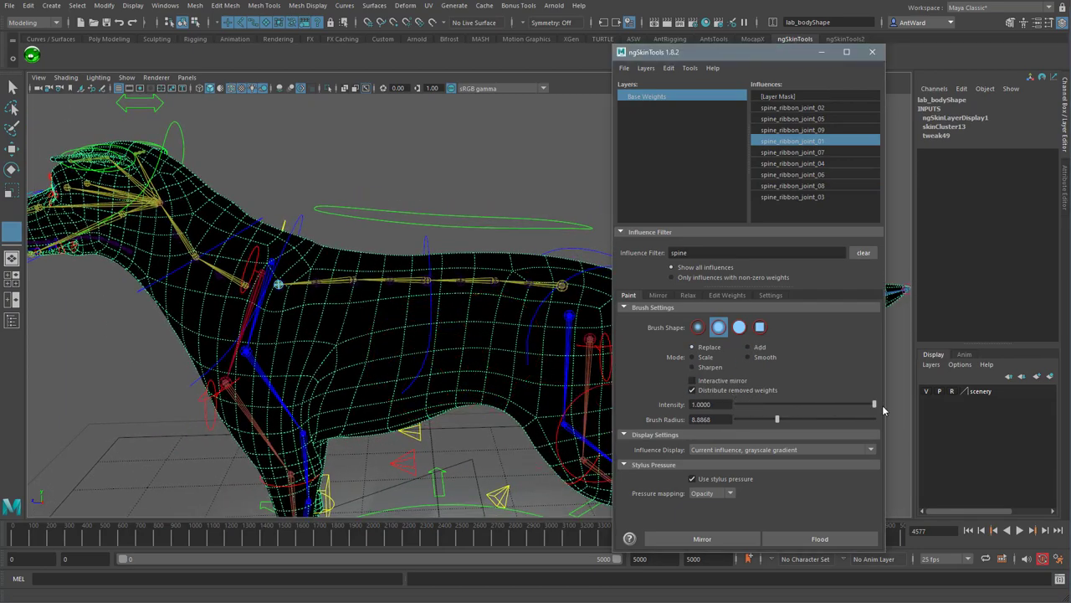
pyautogui.click(740, 327)
pyautogui.click(718, 328)
pyautogui.keyDown('alt'); pyautogui.moveTo(335, 280); pyautogui.dragTo(332, 298); pyautogui.keyUp('alt')
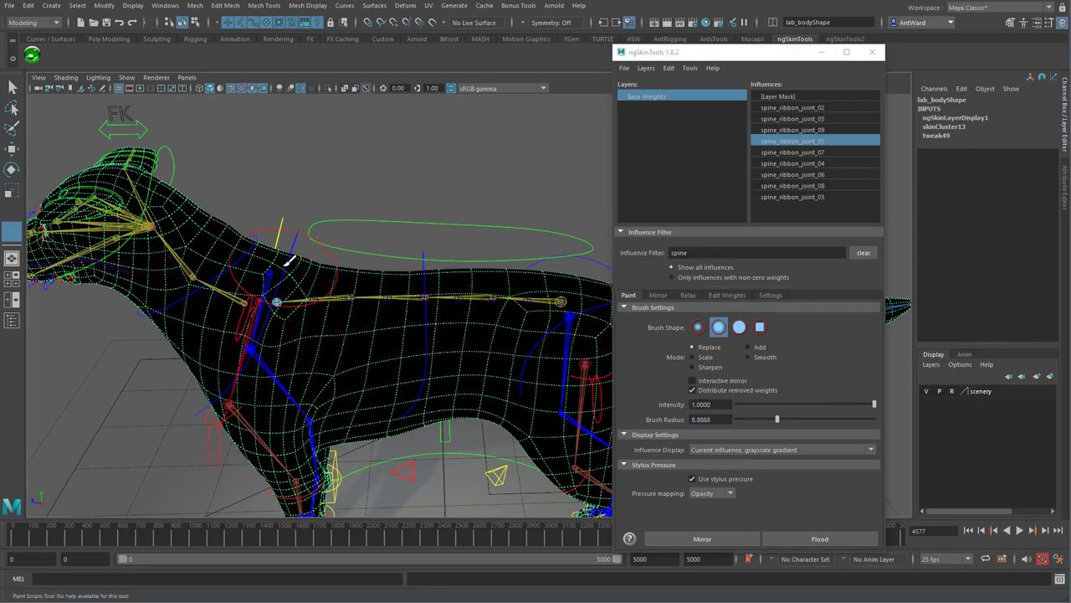
pyautogui.moveTo(286, 266)
pyautogui.mouseDown()
pyautogui.moveTo(307, 297)
pyautogui.moveTo(344, 311)
pyautogui.mouseUp()
pyautogui.keyDown('alt'); pyautogui.moveTo(421, 365); pyautogui.dragTo(411, 346); pyautogui.keyUp('alt')
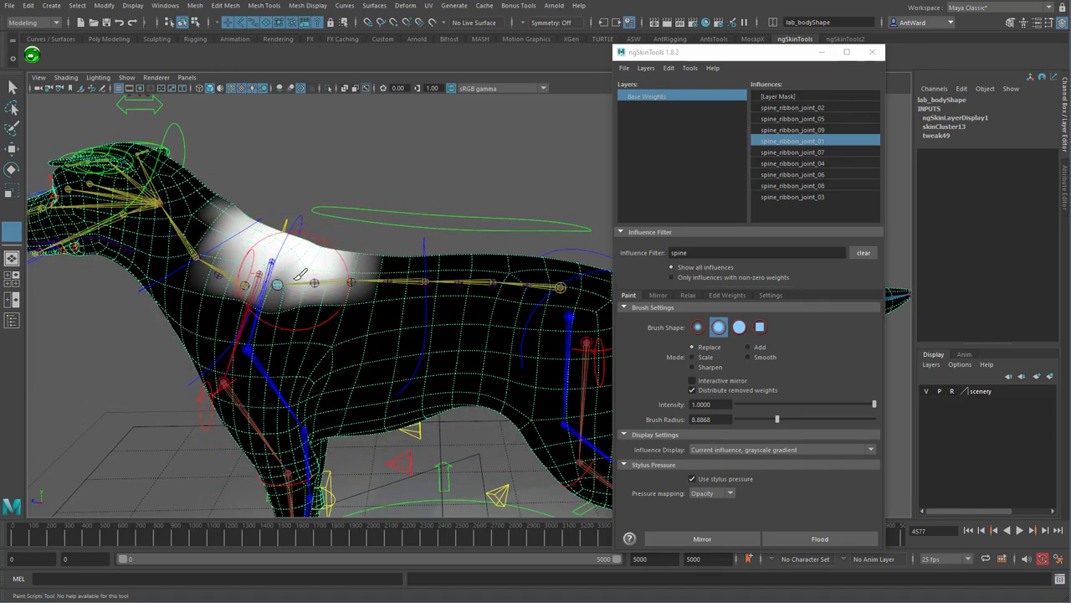
pyautogui.hotkey('ctrl', 'z')
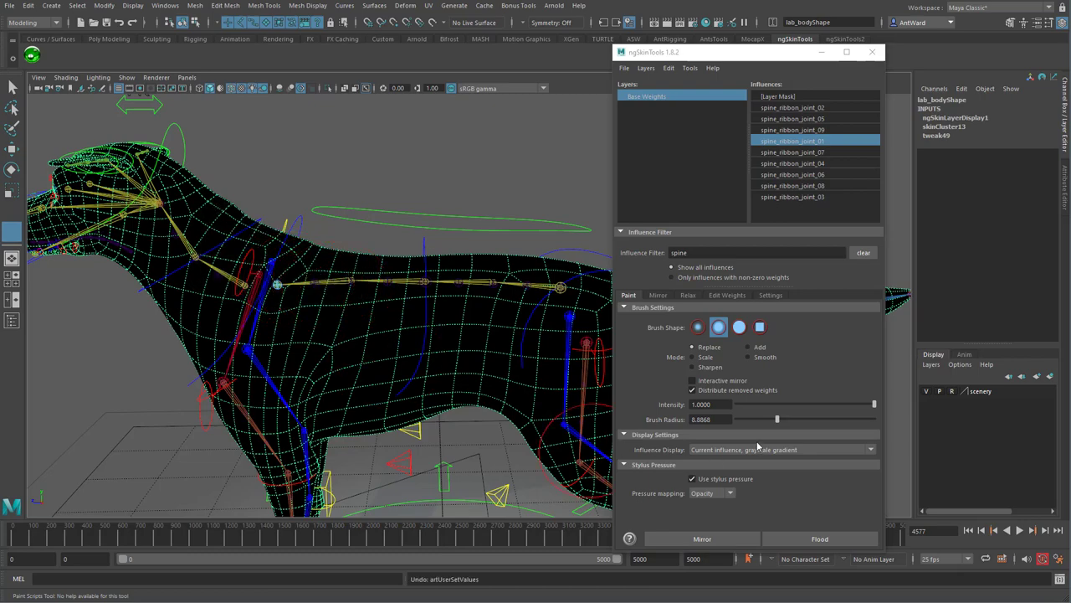
# - Try a Replace stroke for spine_ribbon_joint_01 over the withers at intensity 0.1926, and undo it
pyautogui.moveTo(751, 405); pyautogui.dragTo(735, 404)
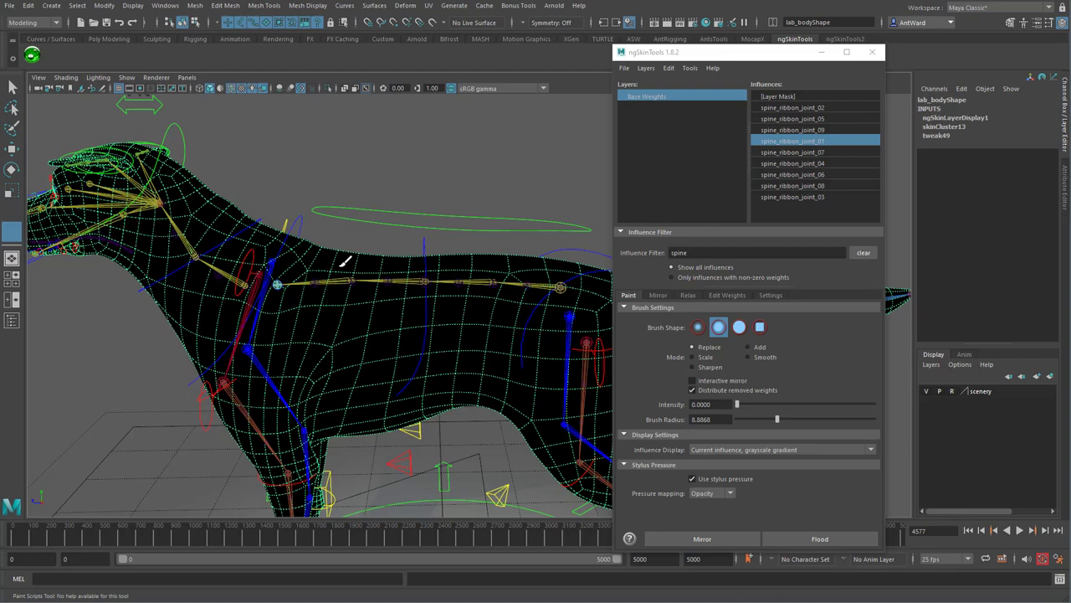
pyautogui.click(783, 405)
pyautogui.moveTo(214, 238); pyautogui.dragTo(335, 272)
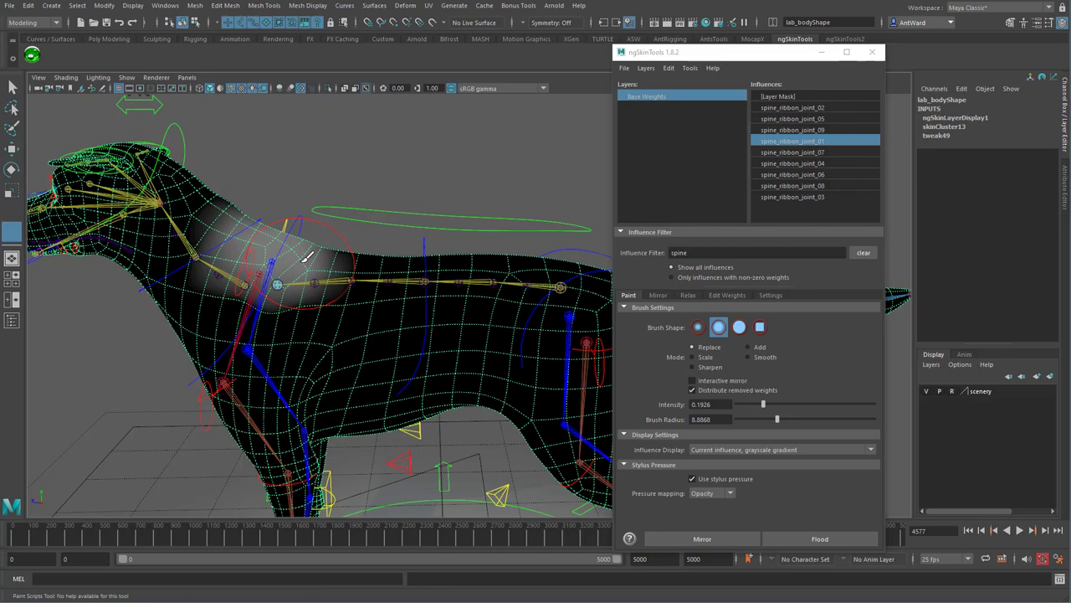
pyautogui.hotkey('ctrl', 'z')
# - Try Add mode strokes at intensity 0.1270 over the withers for spine_ribbon_joint_01, and undo them
pyautogui.click(758, 347)
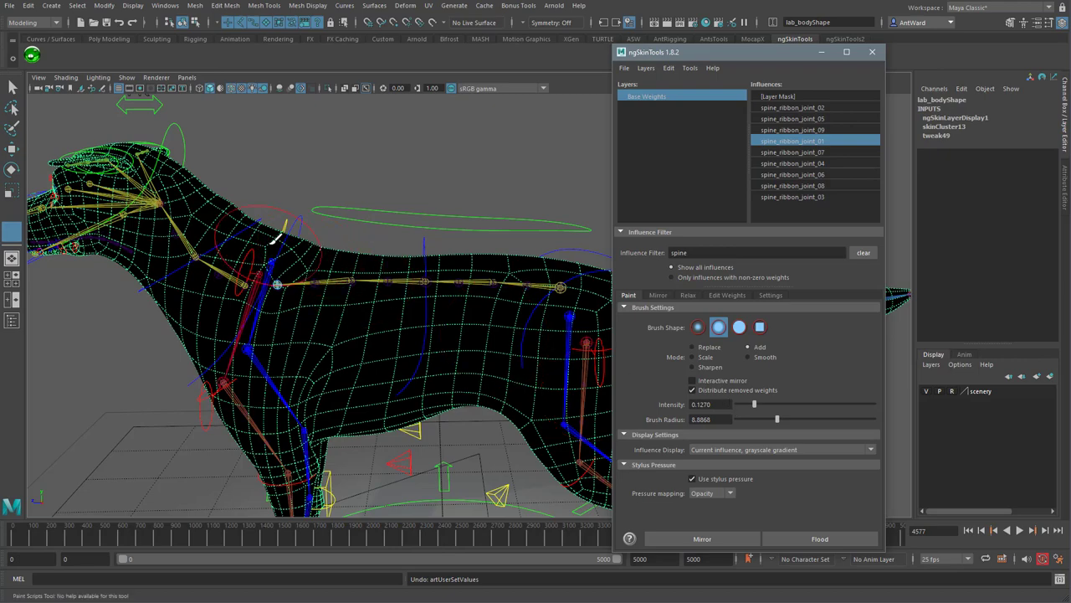
pyautogui.moveTo(273, 238); pyautogui.dragTo(306, 250)
pyautogui.hotkey('ctrl', 'z')
pyautogui.hotkey('ctrl', 'z')
pyautogui.hotkey('ctrl', 'z')
pyautogui.hotkey('ctrl', 'z')
pyautogui.hotkey('ctrl', 'z')
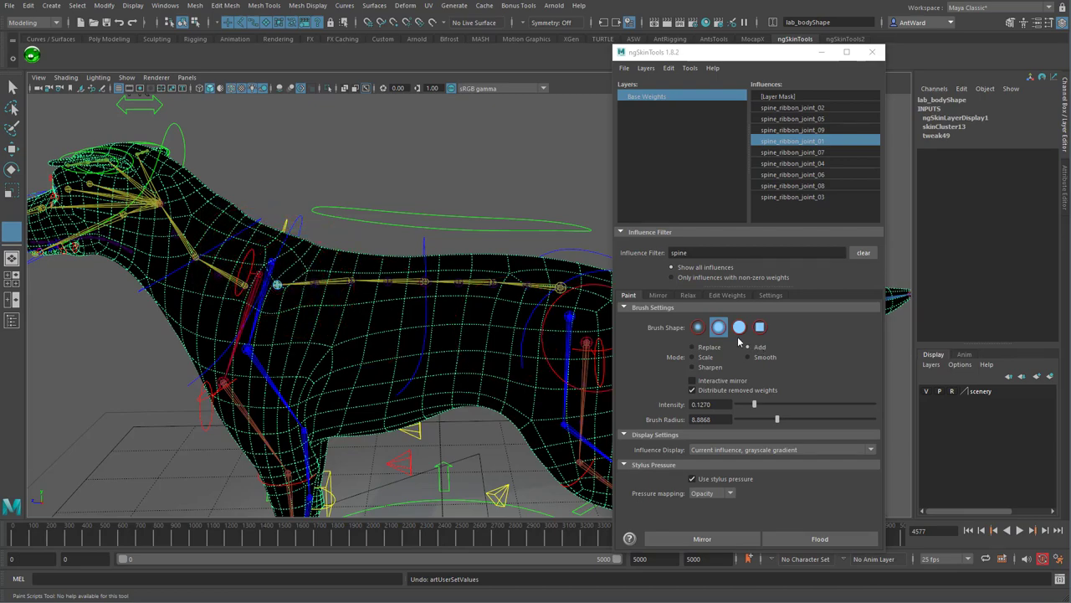
# - Try painting behind the shoulder with Interactive mirror enabled, undo the strokes, and disable Interactive mirror
pyautogui.click(698, 327)
pyautogui.click(723, 330)
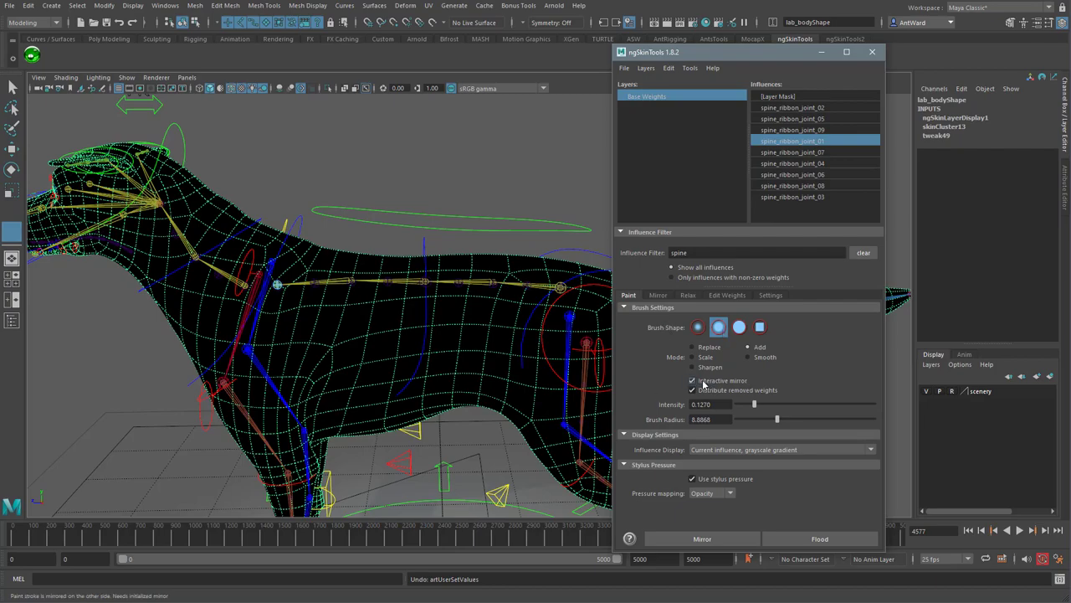
pyautogui.keyDown('alt'); pyautogui.moveTo(368, 344); pyautogui.dragTo(293, 318); pyautogui.keyUp('alt')
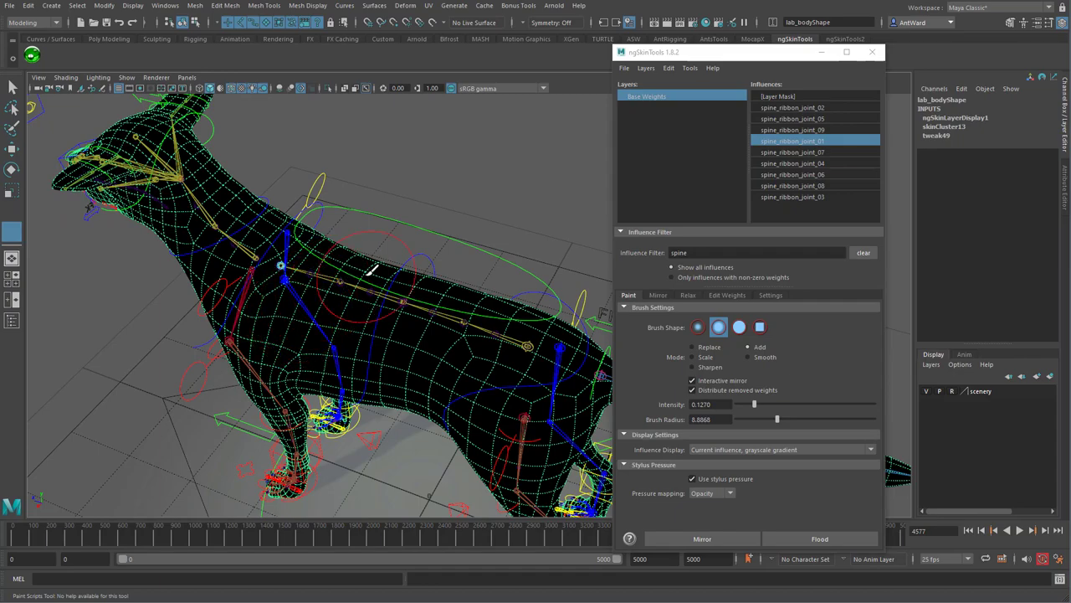
pyautogui.moveTo(373, 268)
pyautogui.mouseDown()
pyautogui.moveTo(323, 311)
pyautogui.moveTo(292, 316)
pyautogui.moveTo(350, 325)
pyautogui.mouseUp()
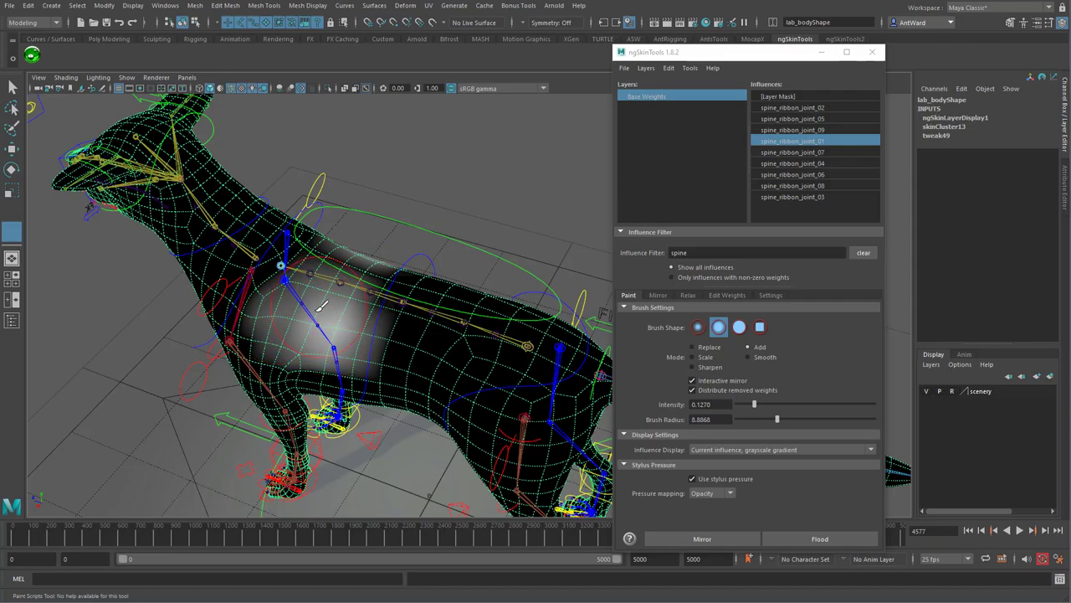
pyautogui.keyDown('alt'); pyautogui.moveTo(376, 304); pyautogui.dragTo(331, 282); pyautogui.keyUp('alt')
pyautogui.keyDown('alt'); pyautogui.moveTo(482, 221); pyautogui.dragTo(394, 282); pyautogui.keyUp('alt')
pyautogui.hotkey('ctrl', 'z')
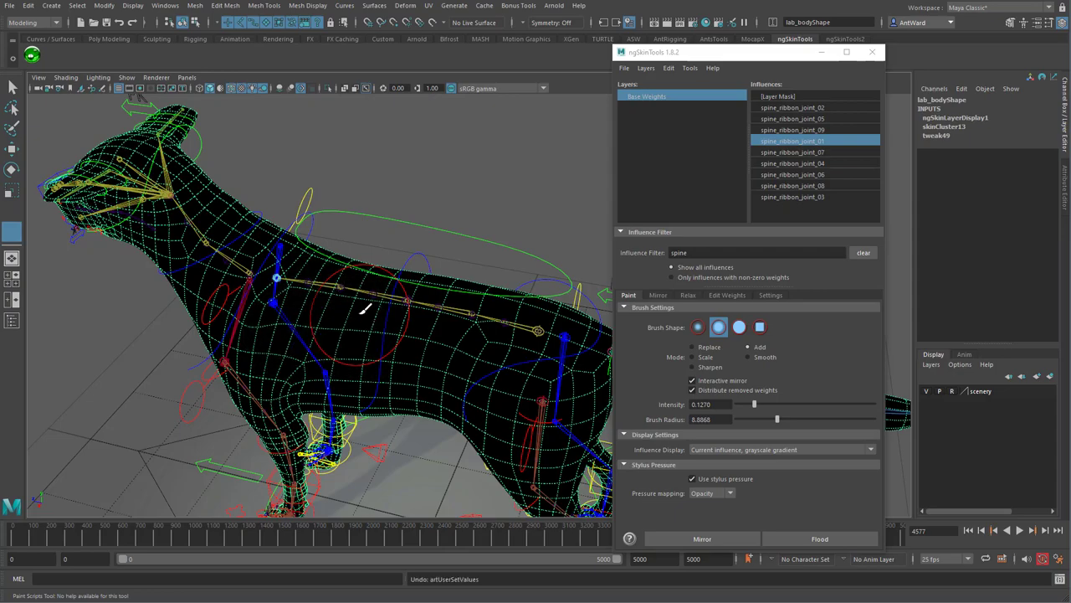
pyautogui.click(717, 380)
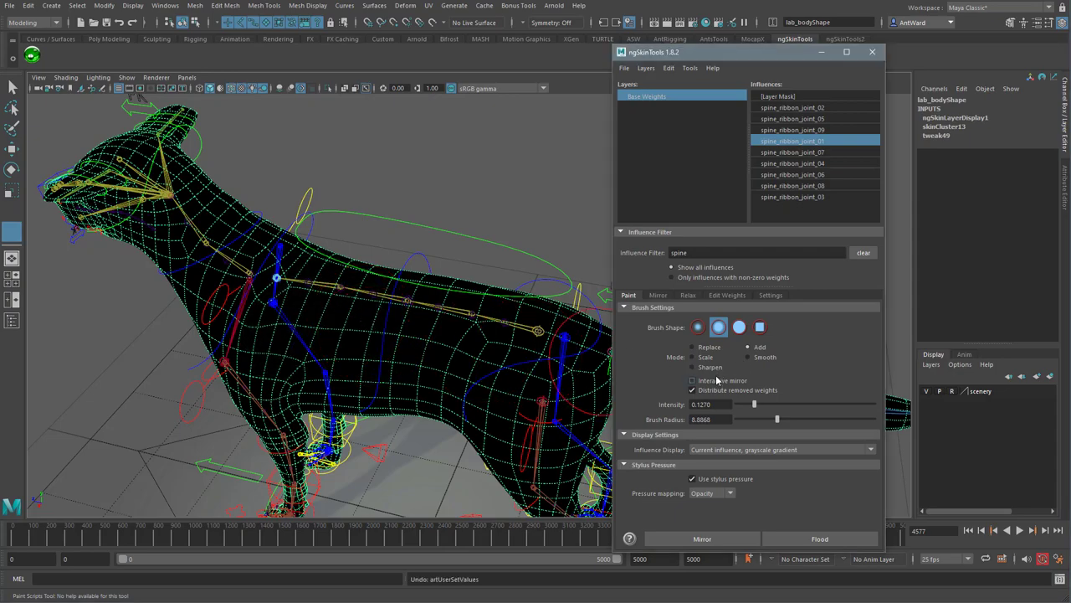
# - Try adding spine_ribbon_joint_01 weight behind the shoulder without mirroring, and undo it
pyautogui.moveTo(295, 312); pyautogui.dragTo(365, 321)
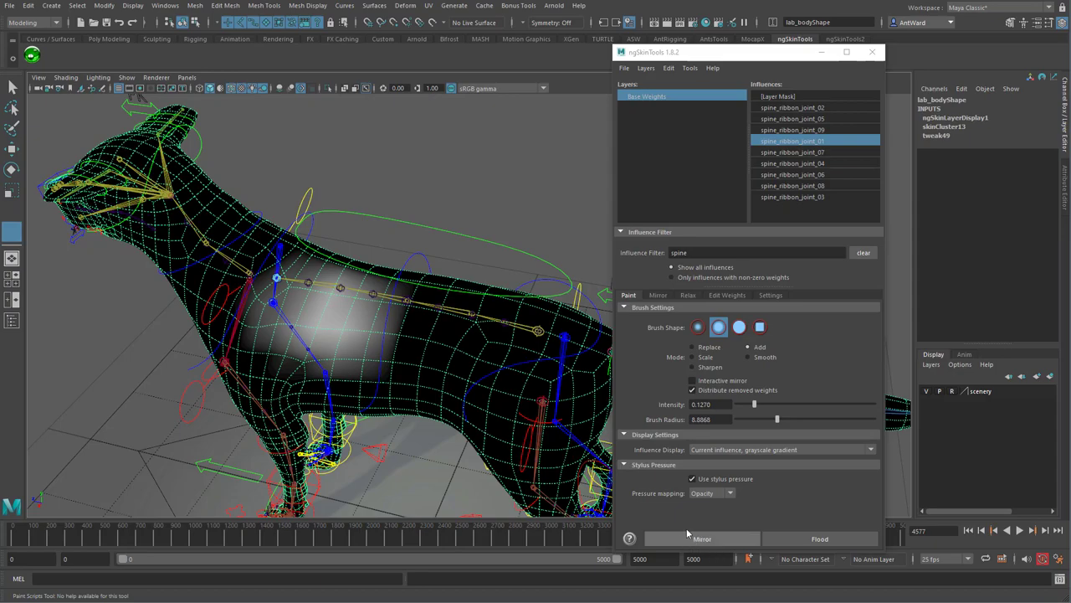
pyautogui.keyDown('alt'); pyautogui.moveTo(251, 293); pyautogui.dragTo(283, 272); pyautogui.keyUp('alt')
pyautogui.hotkey('ctrl', 'z')
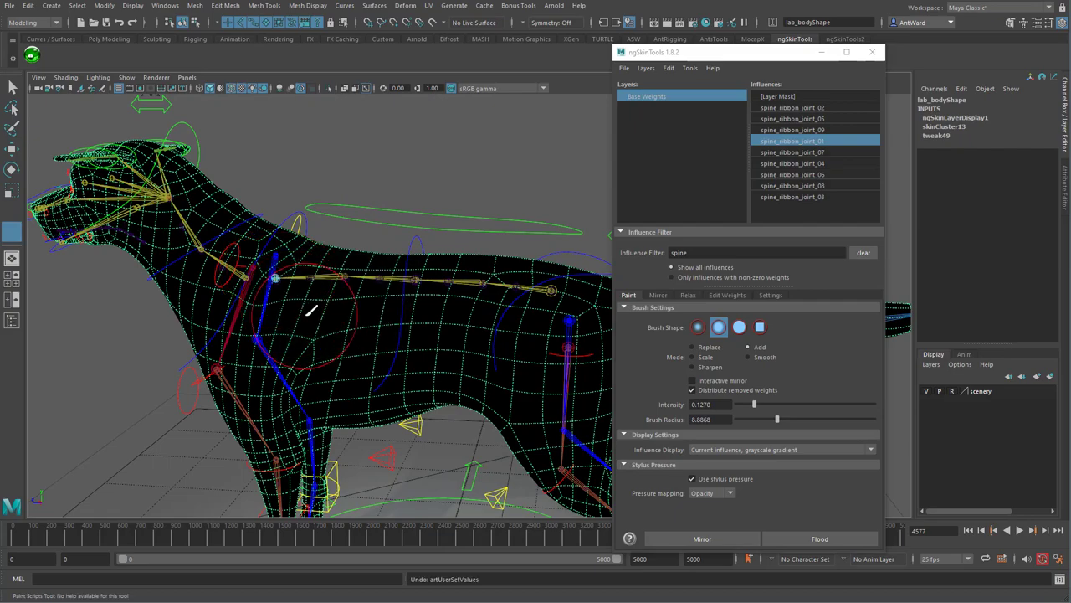
# - Add spine_ribbon_joint_01 weight over the withers at intensity 0.1270, and select spine_ribbon_joint_02 in the influences
pyautogui.keyDown('alt'); pyautogui.moveTo(310, 311); pyautogui.dragTo(357, 304); pyautogui.keyUp('alt')
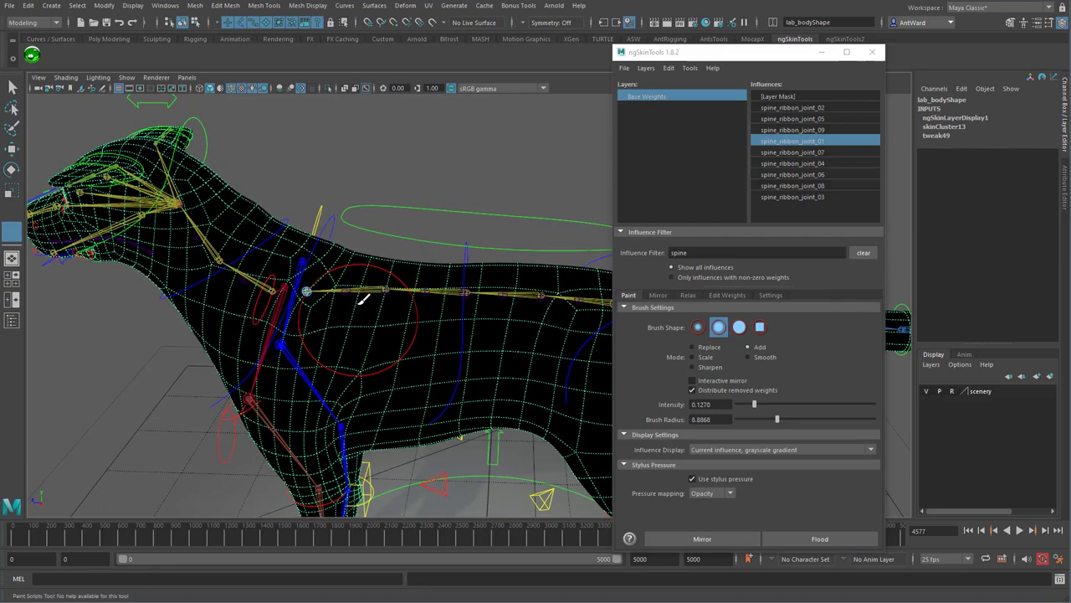
pyautogui.moveTo(306, 251)
pyautogui.mouseDown()
pyautogui.moveTo(319, 243)
pyautogui.moveTo(301, 261)
pyautogui.mouseUp()
pyautogui.keyDown('alt'); pyautogui.moveTo(369, 359); pyautogui.dragTo(376, 327); pyautogui.keyUp('alt')
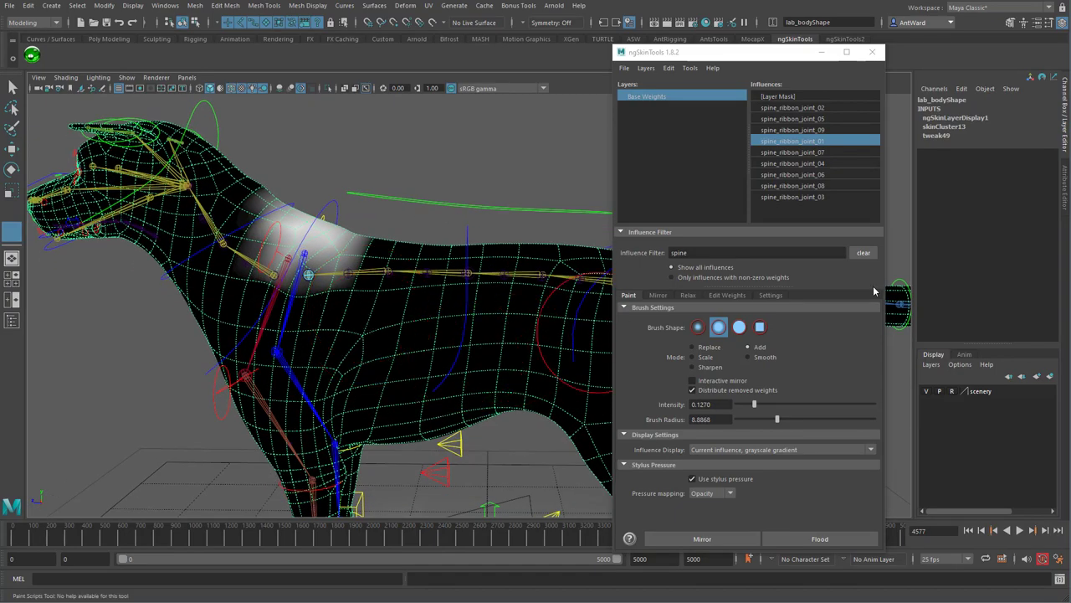
pyautogui.click(824, 109)
# - Switch to the Move tool and pose a front leg by raising its foot control forward
pyautogui.moveTo(341, 293)
pyautogui.keyDown('alt'); pyautogui.mouseDown()
pyautogui.moveTo(327, 296)
pyautogui.moveTo(368, 316)
pyautogui.moveTo(356, 350)
pyautogui.moveTo(305, 293)
pyautogui.moveTo(365, 266)
pyautogui.moveTo(397, 271)
pyautogui.moveTo(355, 269)
pyautogui.moveTo(347, 304)
pyautogui.moveTo(356, 313)
pyautogui.moveTo(339, 360)
pyautogui.mouseUp(); pyautogui.keyUp('alt')
pyautogui.moveTo(372, 452)
pyautogui.keyDown('alt'); pyautogui.mouseDown()
pyautogui.moveTo(459, 413)
pyautogui.moveTo(390, 292)
pyautogui.moveTo(354, 401)
pyautogui.mouseUp(); pyautogui.keyUp('alt')
pyautogui.press('w')
pyautogui.click(366, 397)
pyautogui.moveTo(391, 355); pyautogui.dragTo(303, 331)
# - Select the root control and adjust the visibility attribute of its Rig Systems
pyautogui.click(483, 423)
pyautogui.scroll(-2, 988, 268)
pyautogui.click(983, 280)
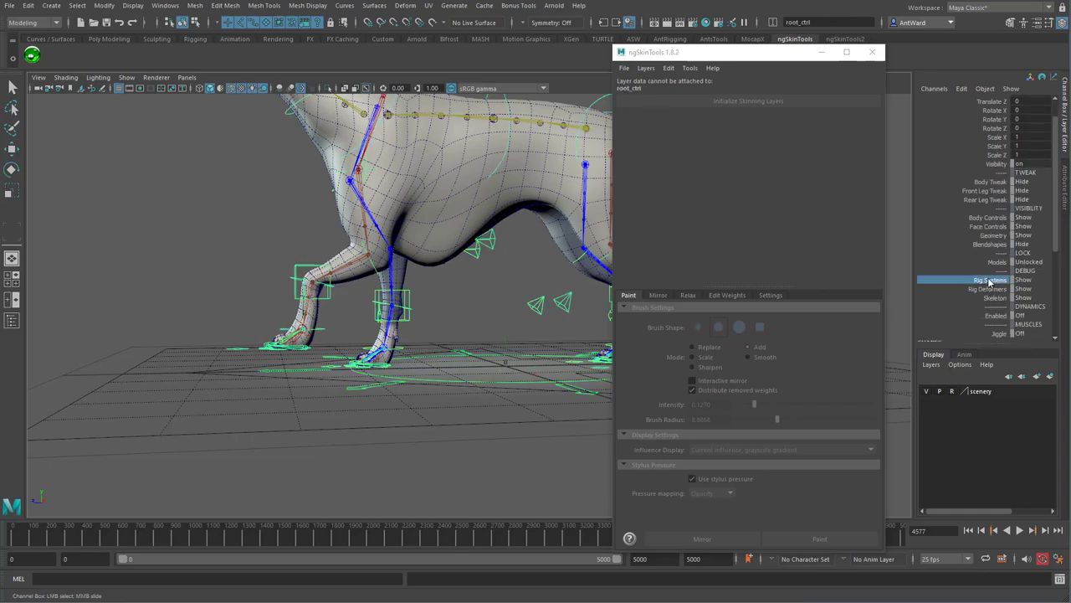
pyautogui.moveTo(410, 297); pyautogui.dragTo(417, 298, button='middle')
pyautogui.press('Down')
pyautogui.keyDown('alt'); pyautogui.moveTo(423, 243); pyautogui.dragTo(395, 327, button='middle'); pyautogui.keyUp('alt')
# - Raise the left front leg's IK foot control and refine the lifted leg pose
pyautogui.click(239, 440)
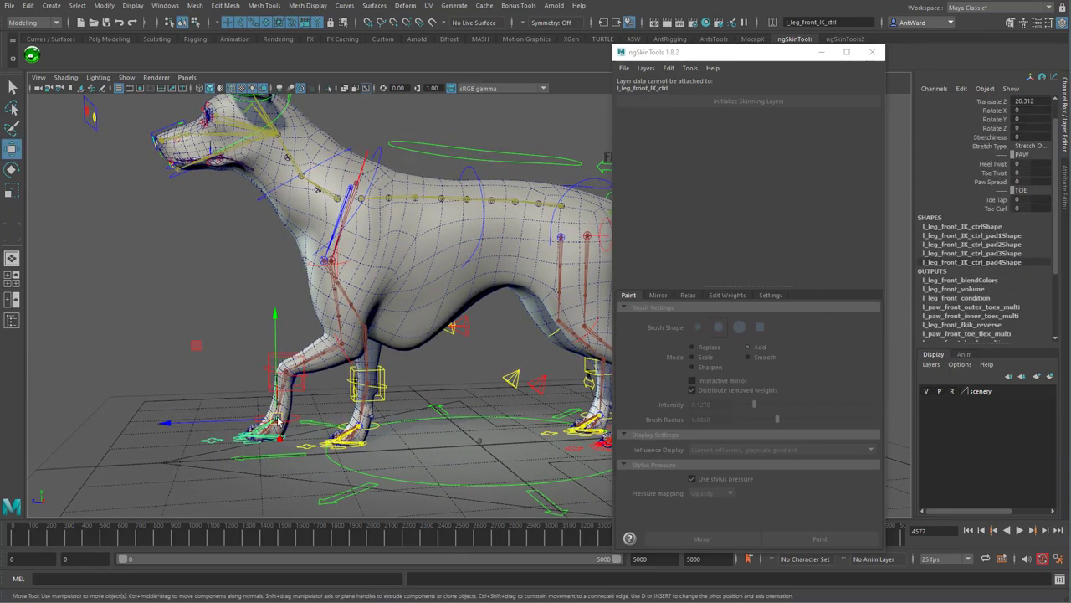
pyautogui.moveTo(278, 420); pyautogui.dragTo(249, 374)
pyautogui.keyDown('alt'); pyautogui.moveTo(251, 427); pyautogui.dragTo(357, 421); pyautogui.keyUp('alt')
pyautogui.keyDown('alt'); pyautogui.moveTo(357, 421); pyautogui.dragTo(266, 430, button='middle'); pyautogui.keyUp('alt')
pyautogui.moveTo(359, 375); pyautogui.dragTo(385, 369)
pyautogui.keyDown('alt'); pyautogui.moveTo(415, 383); pyautogui.dragTo(327, 385); pyautogui.keyUp('alt')
pyautogui.keyDown('alt'); pyautogui.moveTo(377, 368); pyautogui.dragTo(459, 383, button='right'); pyautogui.keyUp('alt')
# - Resume painting lab_body and add spine_ribbon_joint_02 weight down the ribcage behind the shoulder, using intensity 0.1270 and brush radius 4.0868
pyautogui.click(371, 308)
pyautogui.keyDown('alt'); pyautogui.moveTo(391, 256); pyautogui.dragTo(404, 337, button='middle'); pyautogui.keyUp('alt')
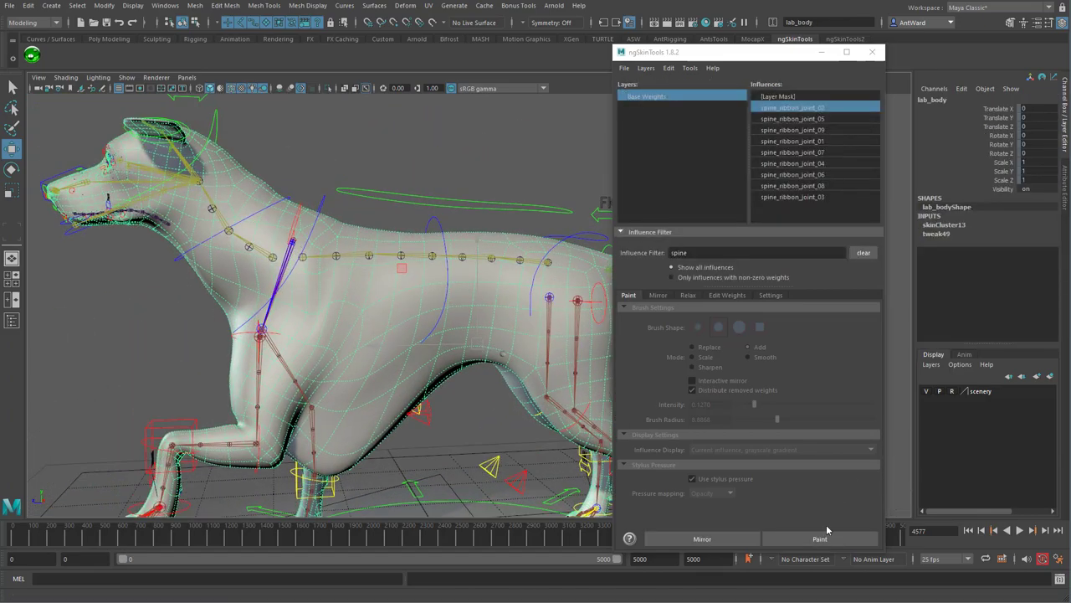
pyautogui.click(829, 536)
pyautogui.press('b')
pyautogui.moveTo(406, 359); pyautogui.dragTo(343, 351)
pyautogui.keyDown('alt'); pyautogui.moveTo(342, 351); pyautogui.dragTo(383, 326, button='middle'); pyautogui.keyUp('alt')
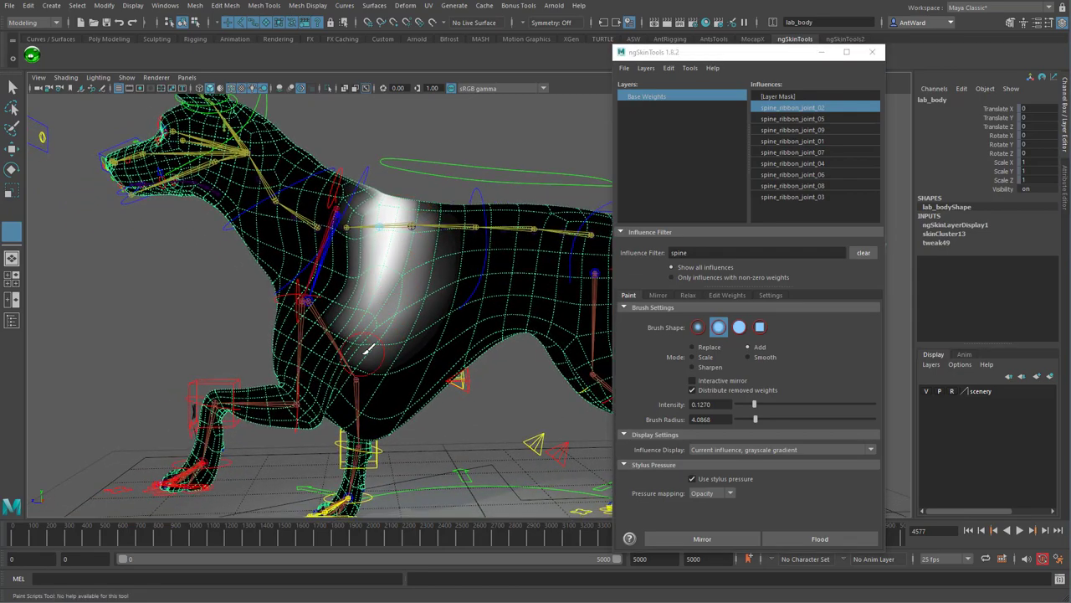
pyautogui.moveTo(366, 350)
pyautogui.keyDown('alt'); pyautogui.mouseDown()
pyautogui.moveTo(404, 278)
pyautogui.moveTo(318, 328)
pyautogui.moveTo(360, 335)
pyautogui.moveTo(393, 283)
pyautogui.moveTo(372, 289)
pyautogui.moveTo(400, 264)
pyautogui.moveTo(355, 332)
pyautogui.moveTo(342, 330)
pyautogui.moveTo(341, 358)
pyautogui.moveTo(357, 358)
pyautogui.moveTo(360, 372)
pyautogui.moveTo(419, 360)
pyautogui.moveTo(390, 288)
pyautogui.moveTo(410, 251)
pyautogui.mouseUp(); pyautogui.keyUp('alt')
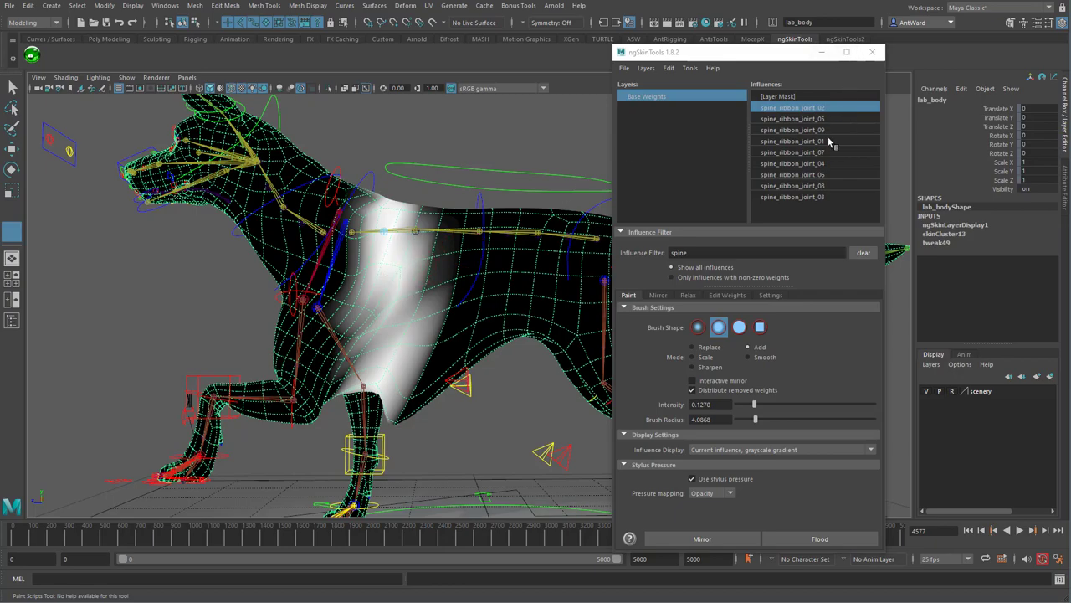
# - Add spine_ribbon_joint_03 weight in a band from the back down to the chest behind the front leg
pyautogui.click(794, 196)
pyautogui.moveTo(441, 240)
pyautogui.keyDown('alt'); pyautogui.mouseDown()
pyautogui.moveTo(418, 211)
pyautogui.moveTo(394, 288)
pyautogui.moveTo(406, 291)
pyautogui.mouseUp(); pyautogui.keyUp('alt')
pyautogui.moveTo(392, 329)
pyautogui.mouseDown()
pyautogui.moveTo(374, 371)
pyautogui.moveTo(393, 303)
pyautogui.moveTo(371, 344)
pyautogui.moveTo(378, 321)
pyautogui.mouseUp()
pyautogui.moveTo(405, 275)
pyautogui.mouseDown()
pyautogui.moveTo(417, 270)
pyautogui.moveTo(365, 330)
pyautogui.moveTo(400, 333)
pyautogui.moveTo(425, 246)
pyautogui.moveTo(417, 277)
pyautogui.mouseUp()
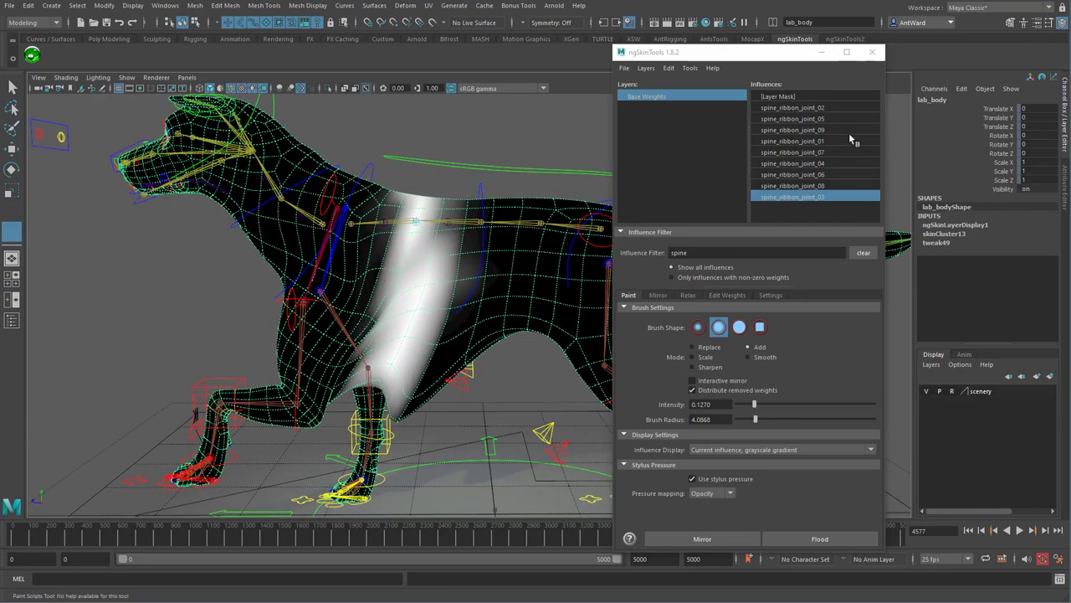
# - Turn off the body's smooth preview and add spine_ribbon_joint_04 weight in a band from the back down to the lower ribcage
pyautogui.click(824, 165)
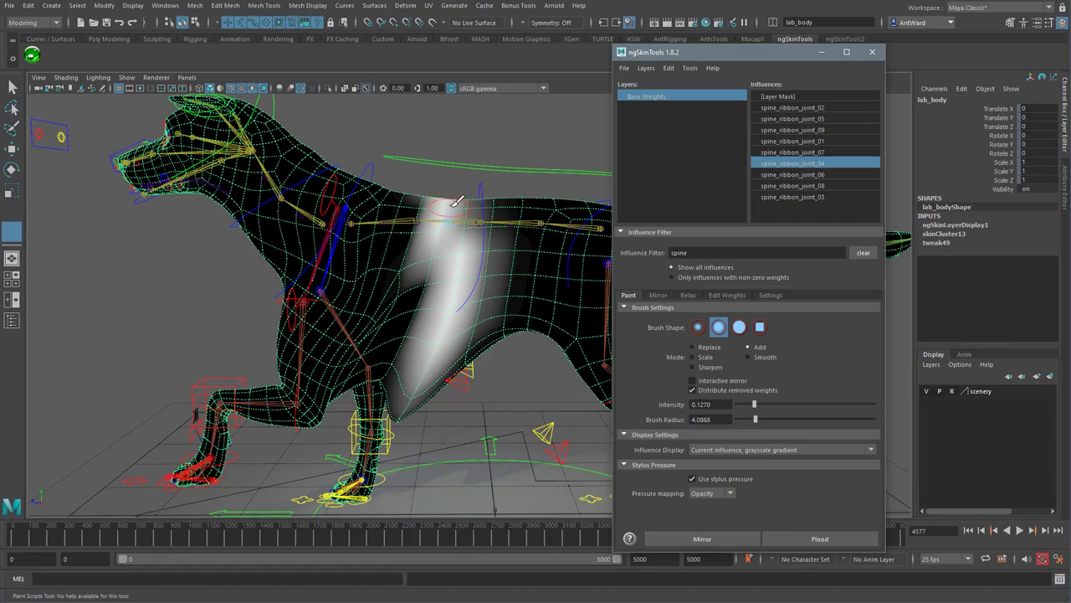
pyautogui.moveTo(452, 206); pyautogui.dragTo(452, 251)
pyautogui.moveTo(443, 407)
pyautogui.keyDown('alt'); pyautogui.mouseDown()
pyautogui.moveTo(445, 322)
pyautogui.moveTo(410, 378)
pyautogui.moveTo(419, 366)
pyautogui.moveTo(423, 405)
pyautogui.moveTo(410, 402)
pyautogui.mouseUp(); pyautogui.keyUp('alt')
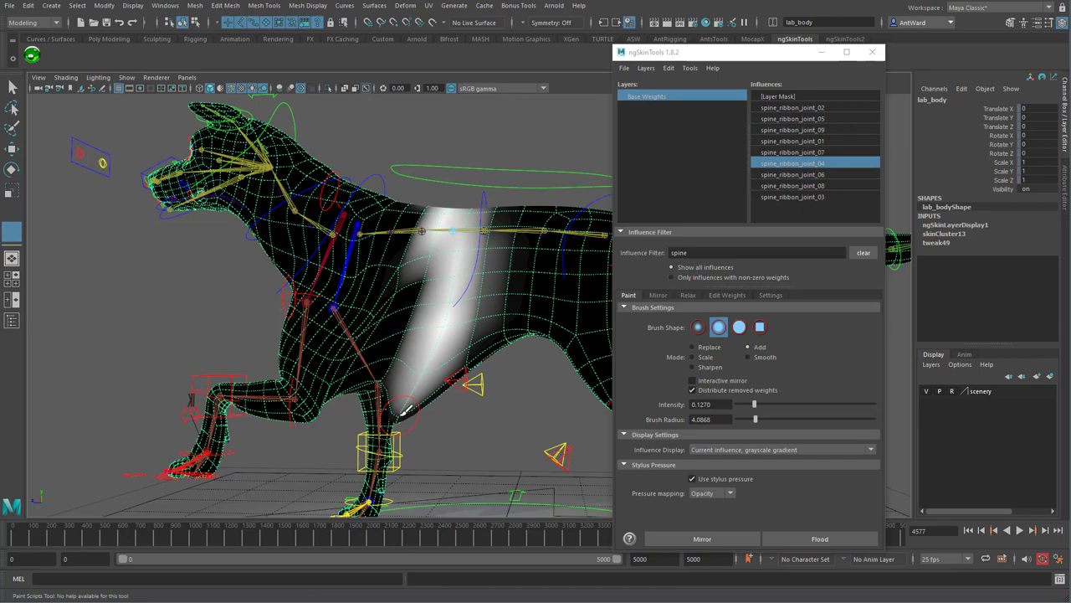
pyautogui.press('1')
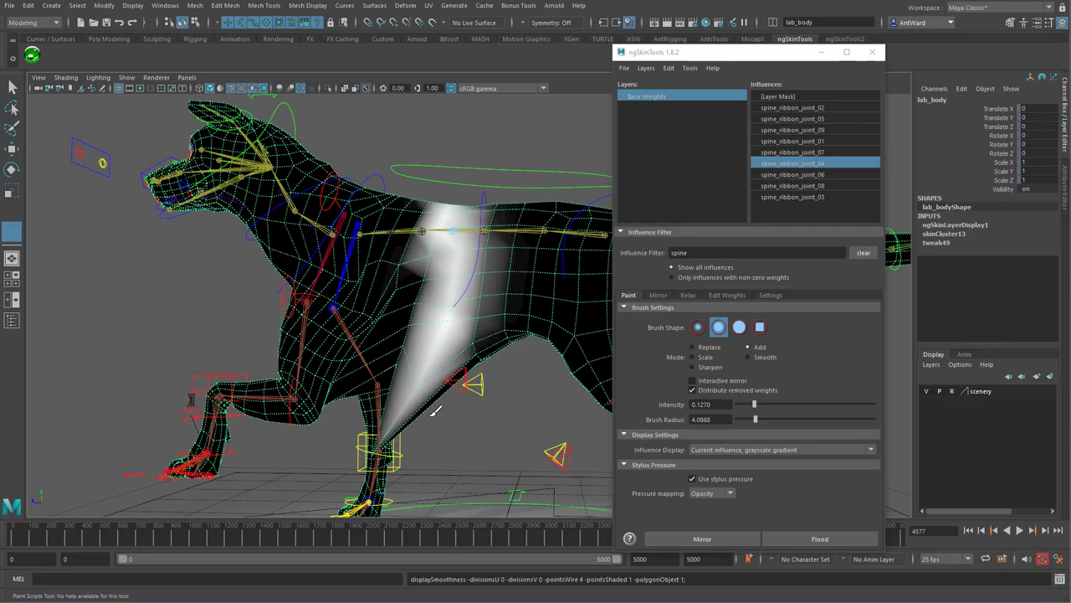
pyautogui.keyDown('alt'); pyautogui.moveTo(442, 409); pyautogui.dragTo(477, 412); pyautogui.keyUp('alt')
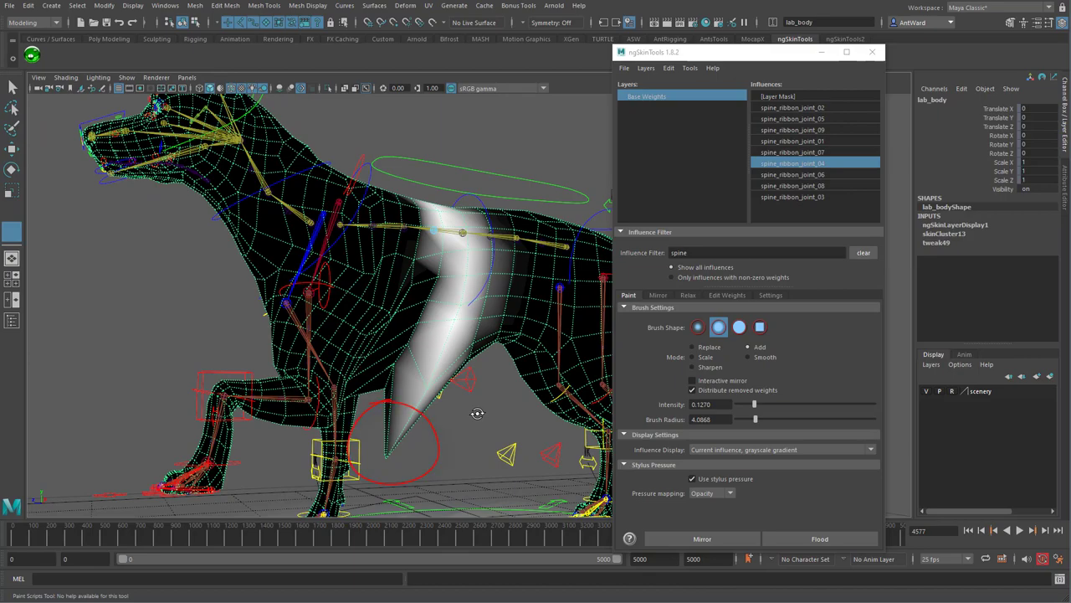
pyautogui.moveTo(390, 445); pyautogui.dragTo(447, 371)
pyautogui.moveTo(446, 371)
pyautogui.keyDown('alt'); pyautogui.mouseDown()
pyautogui.moveTo(434, 423)
pyautogui.moveTo(428, 358)
pyautogui.moveTo(441, 332)
pyautogui.moveTo(426, 381)
pyautogui.moveTo(426, 350)
pyautogui.moveTo(459, 244)
pyautogui.moveTo(430, 232)
pyautogui.moveTo(448, 239)
pyautogui.moveTo(420, 308)
pyautogui.moveTo(474, 265)
pyautogui.mouseUp(); pyautogui.keyUp('alt')
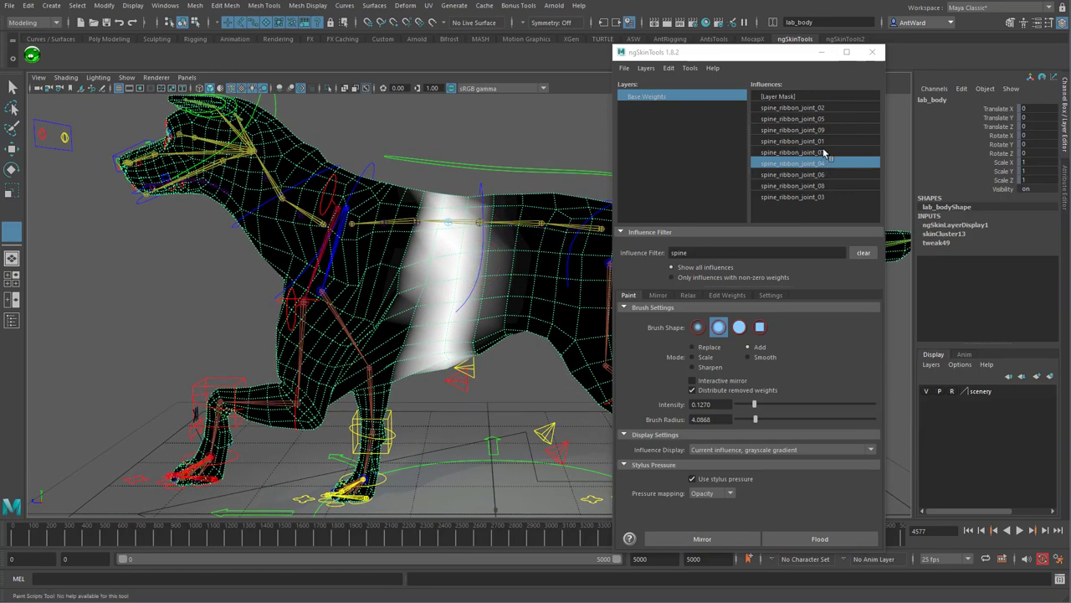
# - Add bands of spine_ribbon_joint_05 and spine_ribbon_joint_06 weight around the middle of the torso
pyautogui.click(829, 119)
pyautogui.keyDown('alt'); pyautogui.moveTo(514, 227); pyautogui.dragTo(510, 234); pyautogui.keyUp('alt')
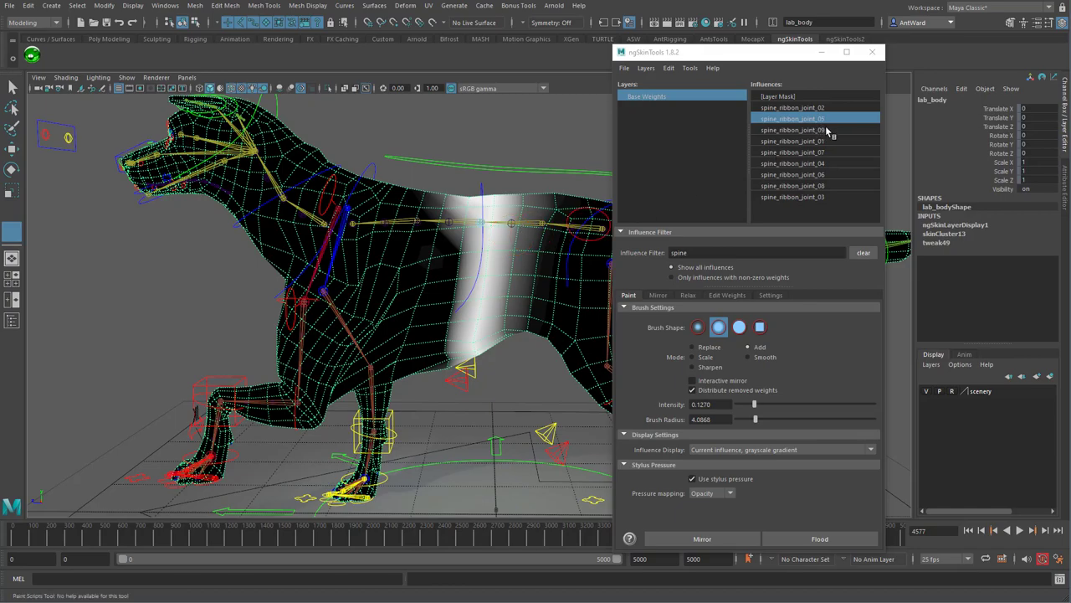
pyautogui.click(830, 174)
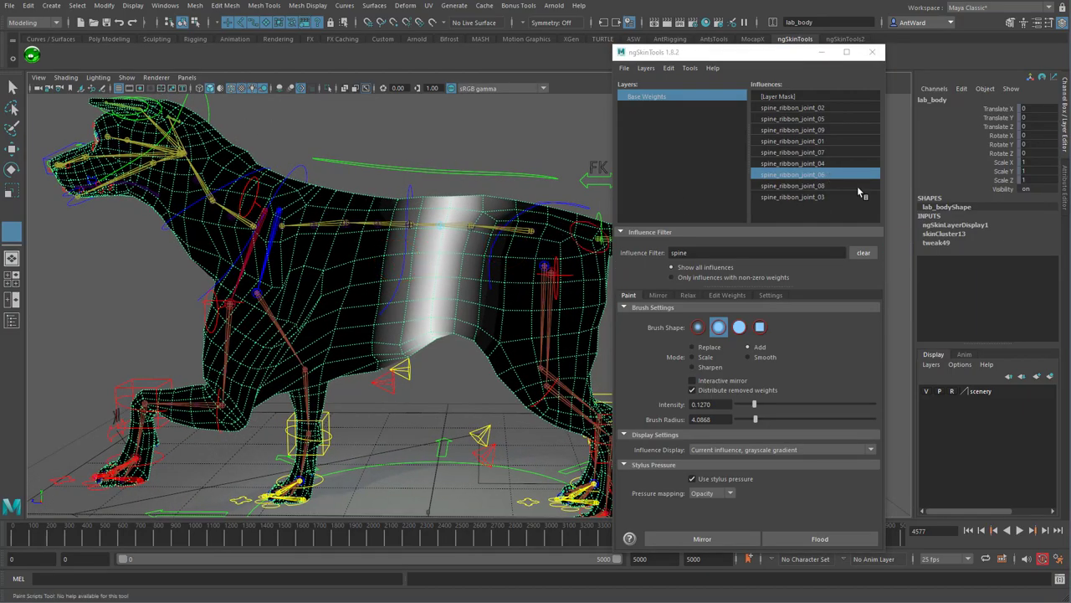
# - Add spine_ribbon_joint_07 weight around the rear of the torso and across the belly
pyautogui.click(820, 152)
pyautogui.moveTo(483, 231)
pyautogui.keyDown('alt'); pyautogui.mouseDown()
pyautogui.moveTo(454, 308)
pyautogui.moveTo(461, 357)
pyautogui.mouseUp(); pyautogui.keyUp('alt')
pyautogui.keyDown('alt'); pyautogui.moveTo(447, 400); pyautogui.dragTo(447, 336); pyautogui.keyUp('alt')
pyautogui.moveTo(443, 311)
pyautogui.mouseDown()
pyautogui.moveTo(457, 338)
pyautogui.moveTo(455, 390)
pyautogui.mouseUp()
pyautogui.keyDown('alt'); pyautogui.moveTo(457, 284); pyautogui.dragTo(455, 370); pyautogui.keyUp('alt')
# - Add spine_ribbon_joint_08 weight over the loin and down the flank in front of the hips
pyautogui.click(819, 185)
pyautogui.keyDown('alt'); pyautogui.moveTo(441, 252); pyautogui.dragTo(380, 265, button='middle'); pyautogui.keyUp('alt')
pyautogui.moveTo(463, 205)
pyautogui.mouseDown()
pyautogui.moveTo(446, 219)
pyautogui.moveTo(442, 349)
pyautogui.moveTo(447, 262)
pyautogui.mouseUp()
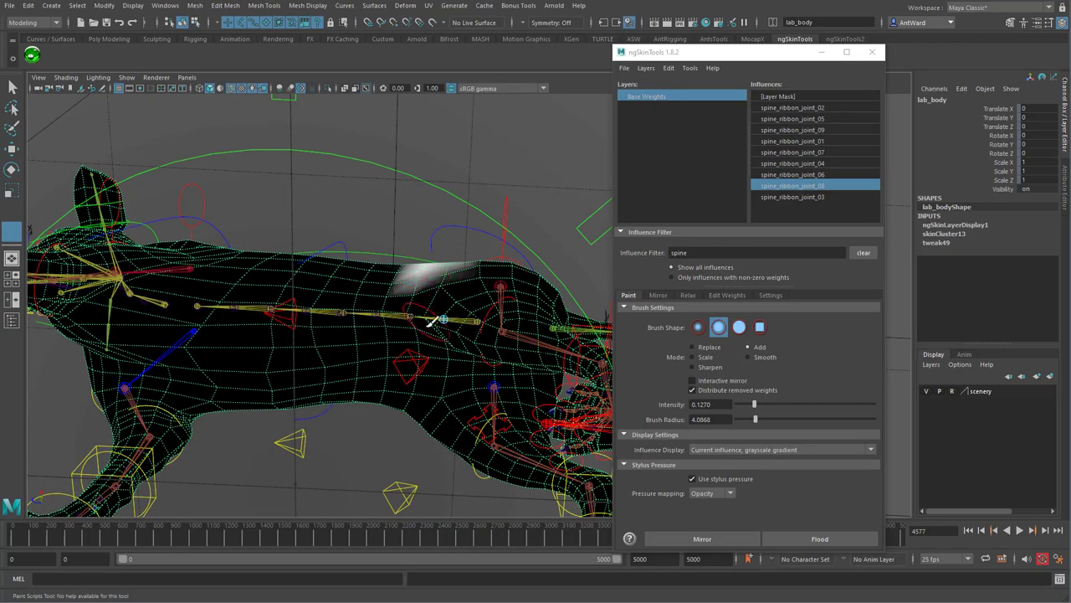
pyautogui.moveTo(431, 324)
pyautogui.mouseDown()
pyautogui.moveTo(397, 368)
pyautogui.moveTo(416, 318)
pyautogui.mouseUp()
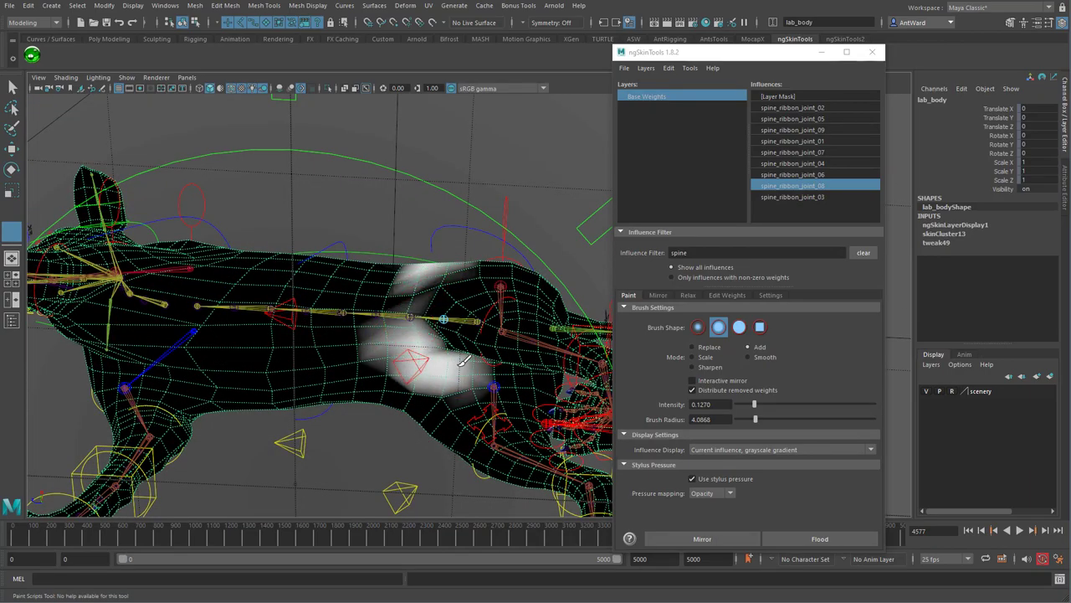
# - Add spine_ribbon_joint_09 weight over the rump around the hips and tail base
pyautogui.click(804, 129)
pyautogui.moveTo(502, 285)
pyautogui.keyDown('alt'); pyautogui.mouseDown()
pyautogui.moveTo(466, 277)
pyautogui.moveTo(448, 244)
pyautogui.moveTo(507, 313)
pyautogui.moveTo(486, 333)
pyautogui.mouseUp(); pyautogui.keyUp('alt')
pyautogui.keyDown('alt'); pyautogui.moveTo(496, 284); pyautogui.dragTo(450, 293); pyautogui.keyUp('alt')
pyautogui.keyDown('alt'); pyautogui.moveTo(462, 234); pyautogui.dragTo(500, 204); pyautogui.keyUp('alt')
pyautogui.keyDown('alt'); pyautogui.moveTo(374, 319); pyautogui.dragTo(473, 240); pyautogui.keyUp('alt')
pyautogui.keyDown('alt'); pyautogui.moveTo(473, 240); pyautogui.dragTo(481, 241, button='right'); pyautogui.keyUp('alt')
# - Smooth the front edge of the spine_ribbon_joint_09 weight on the rump at intensity 1.0000
pyautogui.click(763, 358)
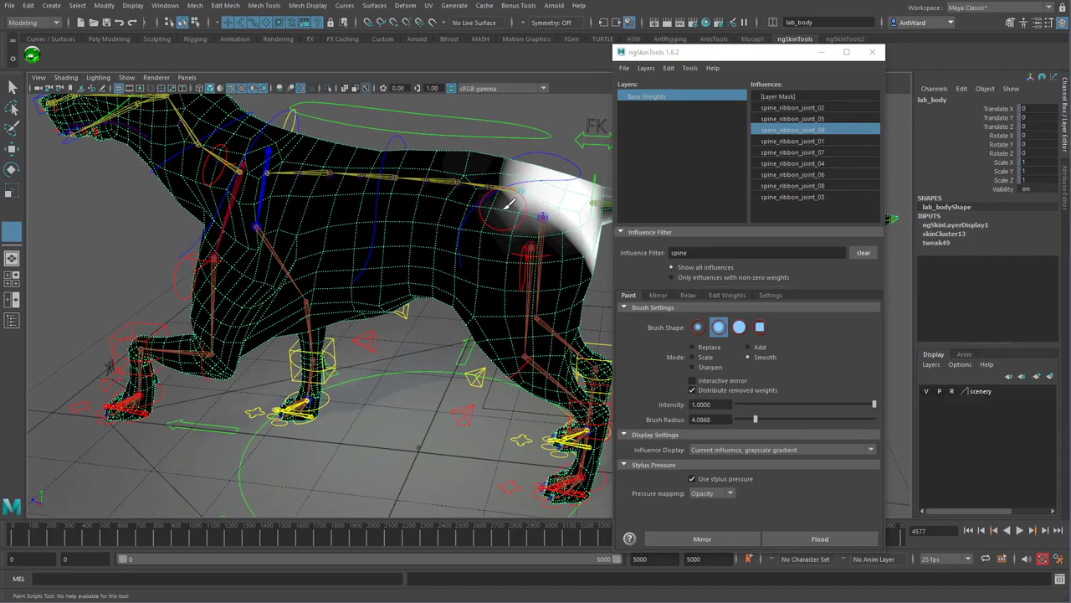
pyautogui.moveTo(510, 206); pyautogui.dragTo(507, 219)
pyautogui.keyDown('alt'); pyautogui.moveTo(511, 216); pyautogui.dragTo(430, 404, button='right'); pyautogui.keyUp('alt')
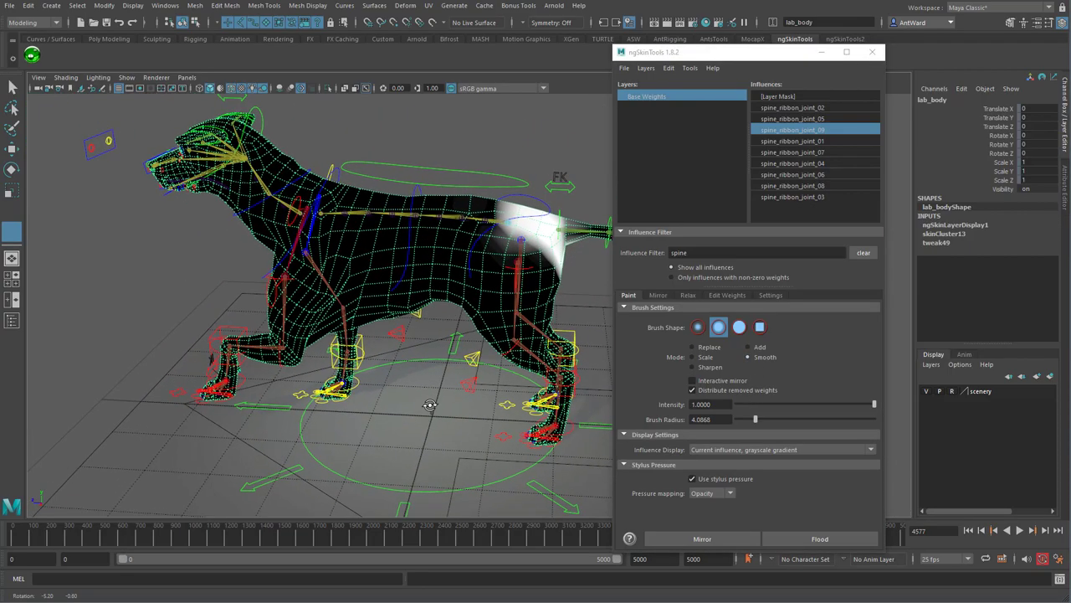
# - Pose the left rear leg by lifting its IK foot control and moving the foot and tibia controls outward
pyautogui.press('w')
pyautogui.click(525, 443)
pyautogui.keyDown('alt'); pyautogui.moveTo(524, 444); pyautogui.dragTo(416, 404, button='middle'); pyautogui.keyUp('alt')
pyautogui.moveTo(369, 506)
pyautogui.keyDown('alt'); pyautogui.mouseDown()
pyautogui.moveTo(391, 379)
pyautogui.moveTo(428, 360)
pyautogui.mouseUp(); pyautogui.keyUp('alt')
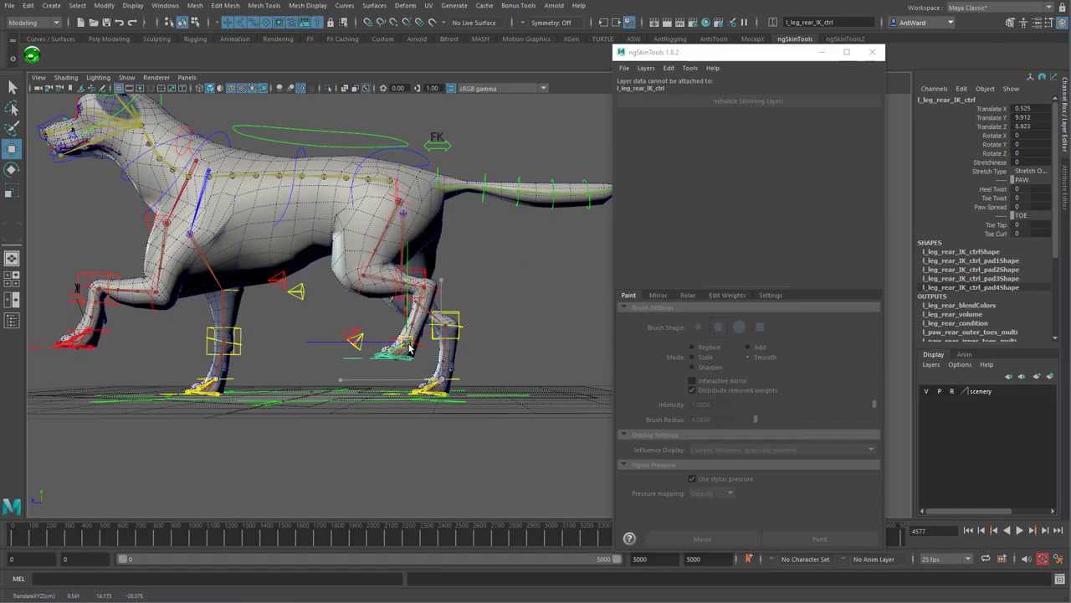
pyautogui.keyDown('alt'); pyautogui.moveTo(333, 257); pyautogui.dragTo(535, 346); pyautogui.keyUp('alt')
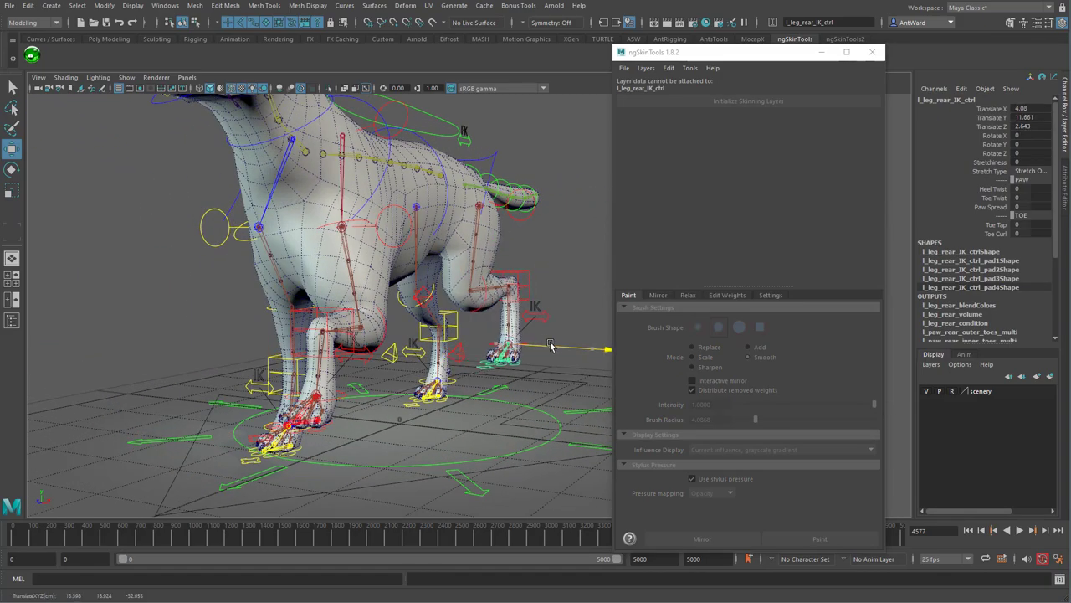
pyautogui.click(484, 371)
pyautogui.moveTo(432, 350); pyautogui.dragTo(472, 352)
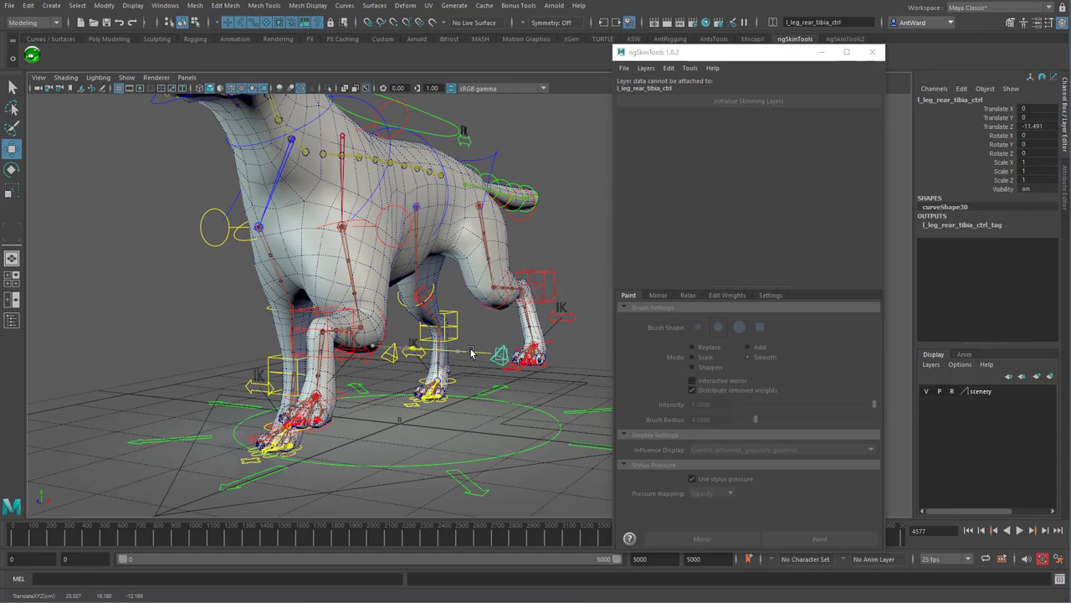
# - Resume painting lab_body and smooth spine_ribbon_joint_09 weight over the hips and rump with brush radius 6.5496
pyautogui.keyDown('alt'); pyautogui.moveTo(528, 260); pyautogui.dragTo(441, 270); pyautogui.keyUp('alt')
pyautogui.click(440, 271)
pyautogui.click(791, 538)
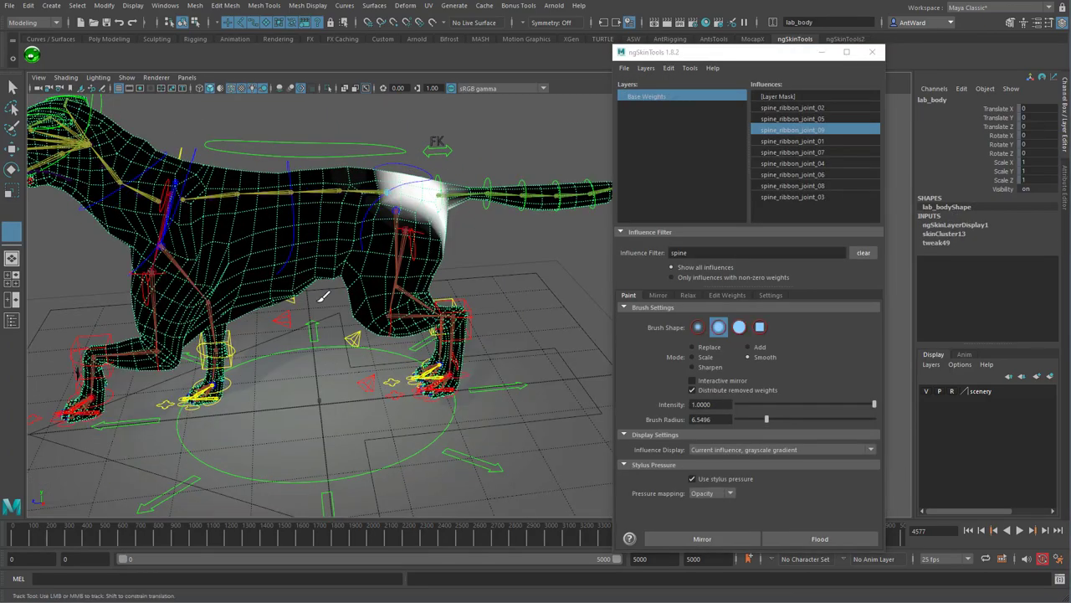
pyautogui.scroll(5, 464, 256)
pyautogui.keyDown('alt'); pyautogui.moveTo(465, 255); pyautogui.dragTo(516, 338); pyautogui.keyUp('alt')
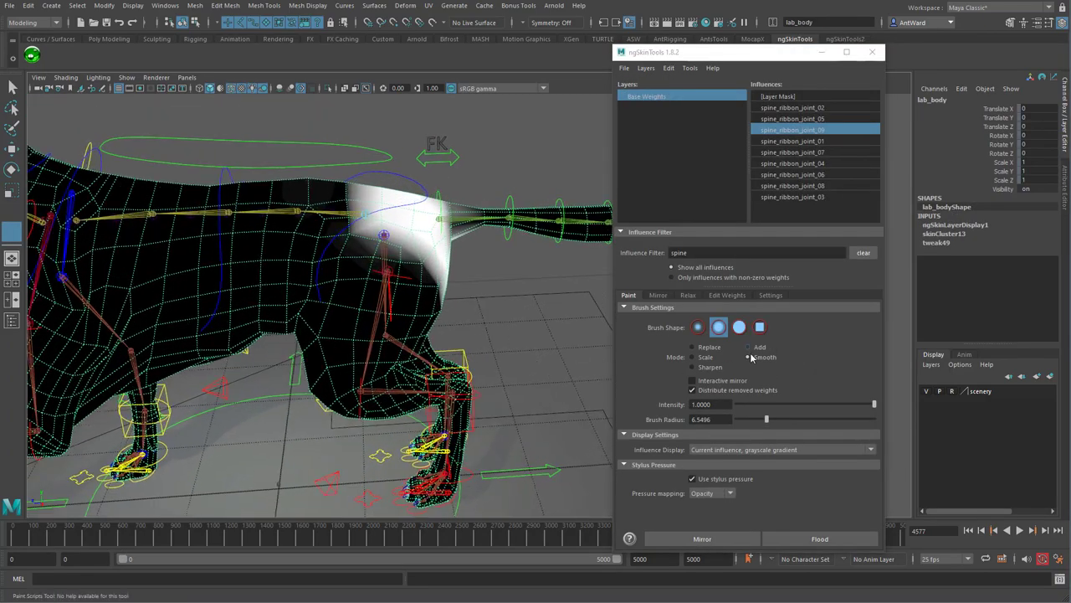
pyautogui.keyDown('alt'); pyautogui.moveTo(440, 282); pyautogui.dragTo(410, 308); pyautogui.keyUp('alt')
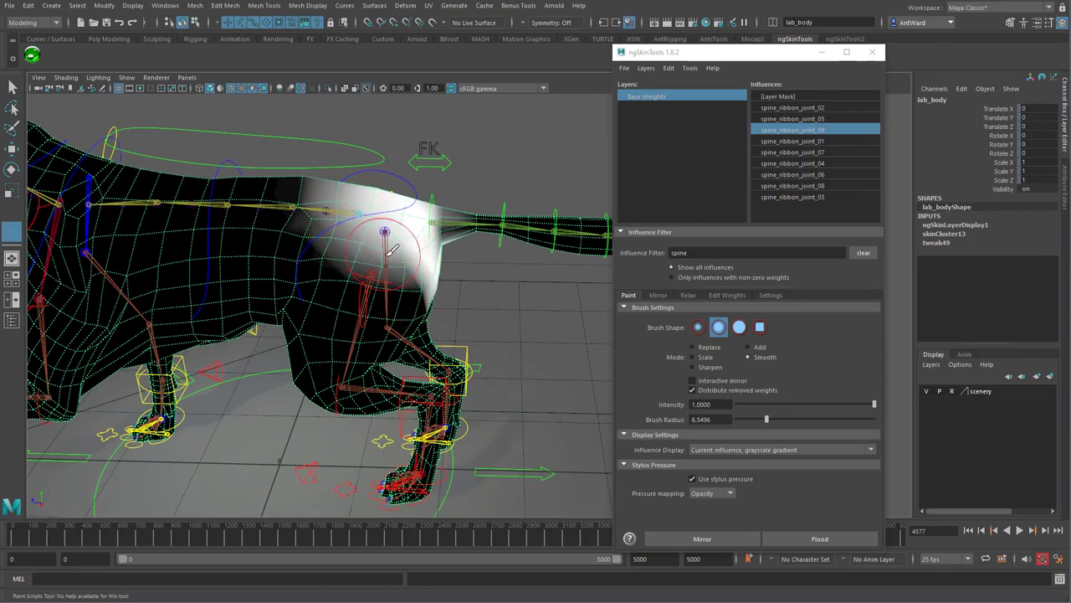
pyautogui.keyDown('alt'); pyautogui.moveTo(405, 256); pyautogui.dragTo(365, 225); pyautogui.keyUp('alt')
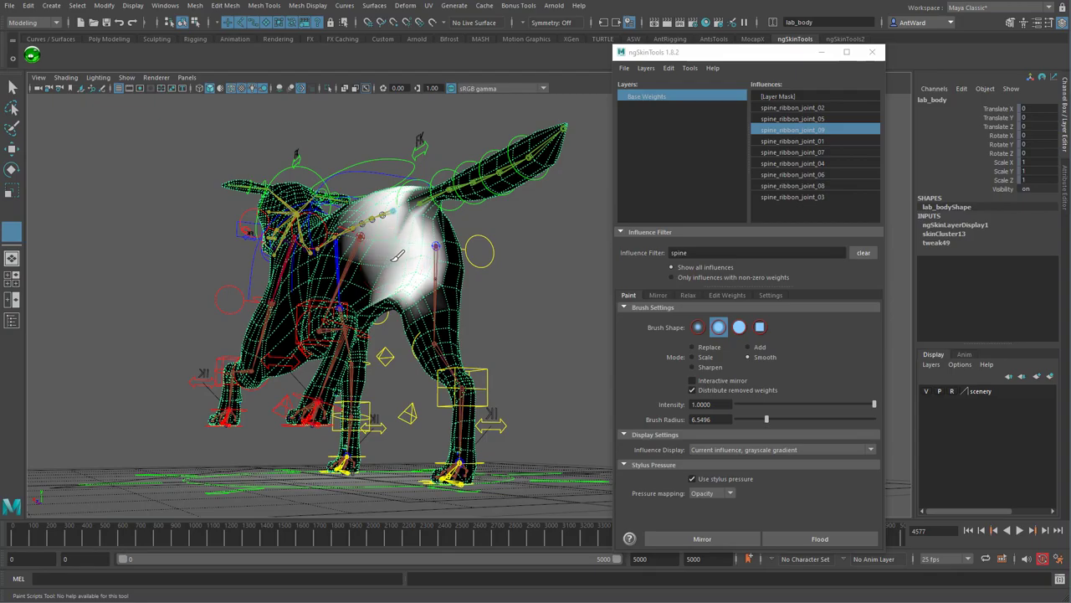
pyautogui.keyDown('alt'); pyautogui.moveTo(399, 257); pyautogui.dragTo(402, 255); pyautogui.keyUp('alt')
pyautogui.moveTo(383, 319)
pyautogui.keyDown('alt'); pyautogui.mouseDown()
pyautogui.moveTo(356, 339)
pyautogui.moveTo(450, 387)
pyautogui.moveTo(425, 256)
pyautogui.mouseUp(); pyautogui.keyUp('alt')
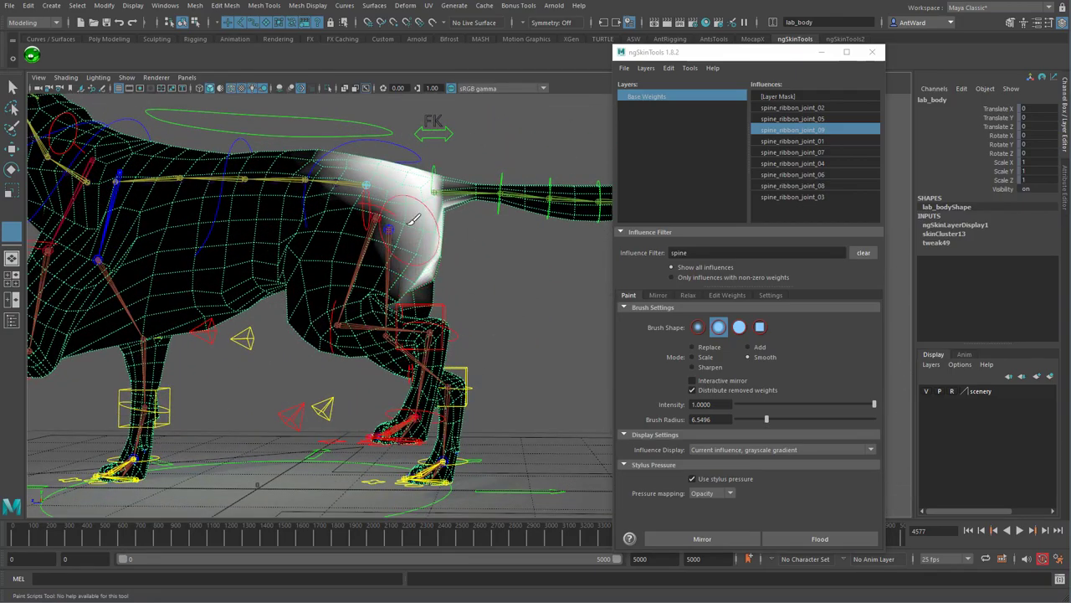
pyautogui.keyDown('alt'); pyautogui.moveTo(410, 216); pyautogui.dragTo(399, 189); pyautogui.keyUp('alt')
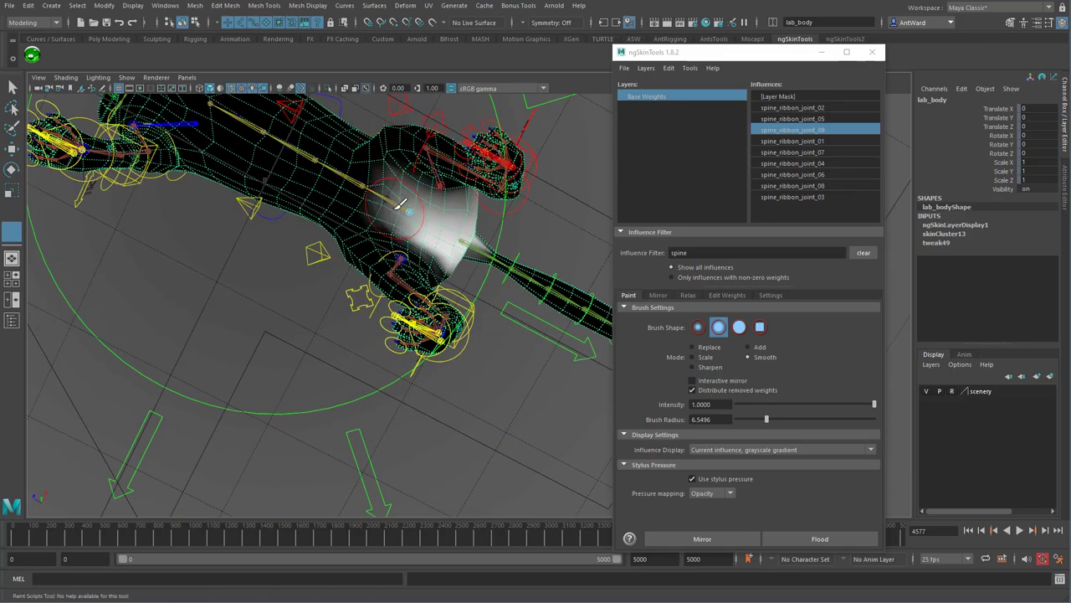
# - Paint and smooth spine_ribbon_joint_08 weight across the loin and upper hips
pyautogui.click(829, 185)
pyautogui.moveTo(369, 251)
pyautogui.keyDown('alt'); pyautogui.mouseDown()
pyautogui.moveTo(326, 235)
pyautogui.moveTo(314, 263)
pyautogui.mouseUp(); pyautogui.keyUp('alt')
pyautogui.keyDown('alt'); pyautogui.moveTo(315, 264); pyautogui.dragTo(312, 339); pyautogui.keyUp('alt')
pyautogui.moveTo(311, 339)
pyautogui.keyDown('alt'); pyautogui.mouseDown()
pyautogui.moveTo(334, 255)
pyautogui.moveTo(305, 243)
pyautogui.mouseUp(); pyautogui.keyUp('alt')
pyautogui.click(760, 357)
pyautogui.moveTo(306, 217); pyautogui.dragTo(280, 188)
pyautogui.keyDown('alt'); pyautogui.moveTo(323, 288); pyautogui.dragTo(327, 260); pyautogui.keyUp('alt')
pyautogui.keyDown('alt'); pyautogui.moveTo(327, 260); pyautogui.dragTo(445, 268, button='middle'); pyautogui.keyUp('alt')
# - Remove stray spine_ribbon_joint_08 weight from the mid-back using Replace mode at intensity 0
pyautogui.click(709, 346)
pyautogui.keyDown('alt'); pyautogui.moveTo(373, 230); pyautogui.dragTo(380, 197); pyautogui.keyUp('alt')
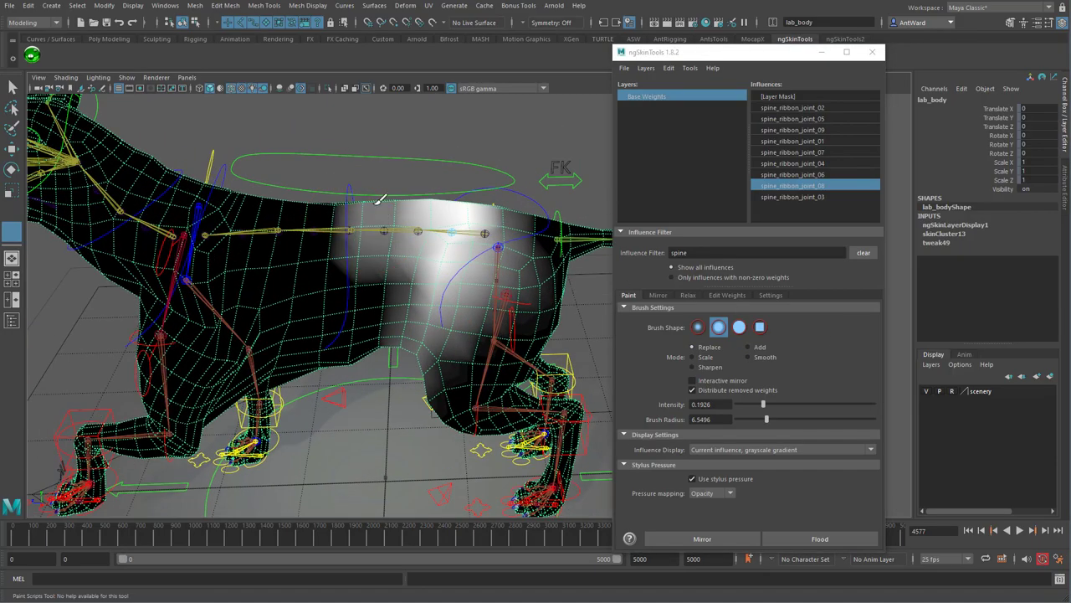
pyautogui.moveTo(762, 406); pyautogui.dragTo(735, 406)
pyautogui.moveTo(373, 235)
pyautogui.mouseDown()
pyautogui.moveTo(354, 294)
pyautogui.moveTo(352, 283)
pyautogui.mouseUp()
# - Add spine_ribbon_joint_07 weight over the lower back at intensity 0.1270, and smooth its edges with brush radius 3.6567
pyautogui.click(816, 153)
pyautogui.keyDown('alt'); pyautogui.moveTo(449, 330); pyautogui.dragTo(444, 311); pyautogui.keyUp('alt')
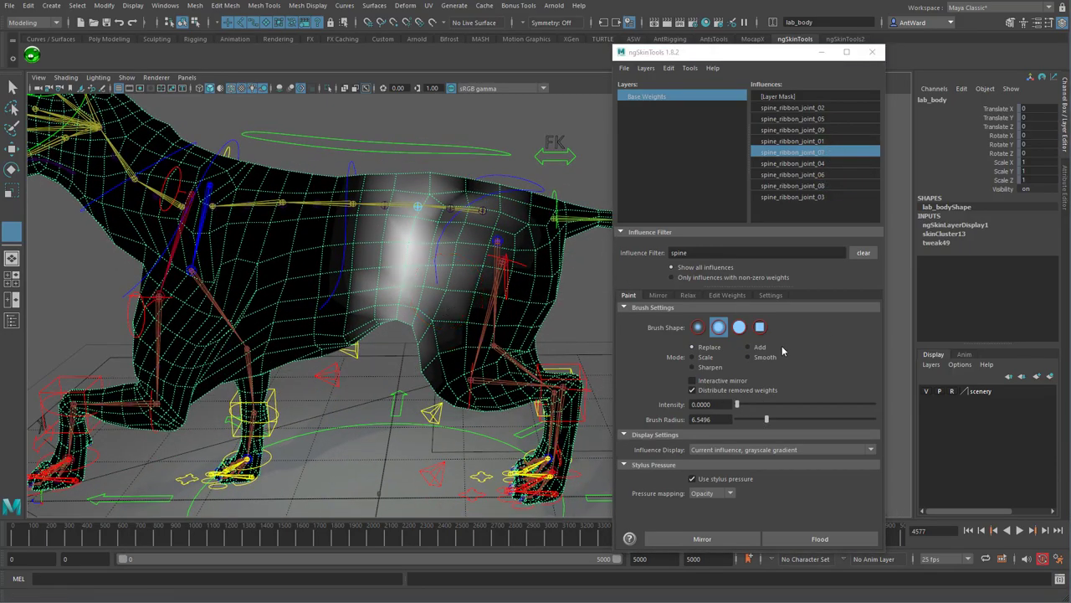
pyautogui.click(748, 346)
pyautogui.keyDown('alt'); pyautogui.moveTo(444, 243); pyautogui.dragTo(416, 230); pyautogui.keyUp('alt')
pyautogui.moveTo(431, 184); pyautogui.dragTo(425, 195)
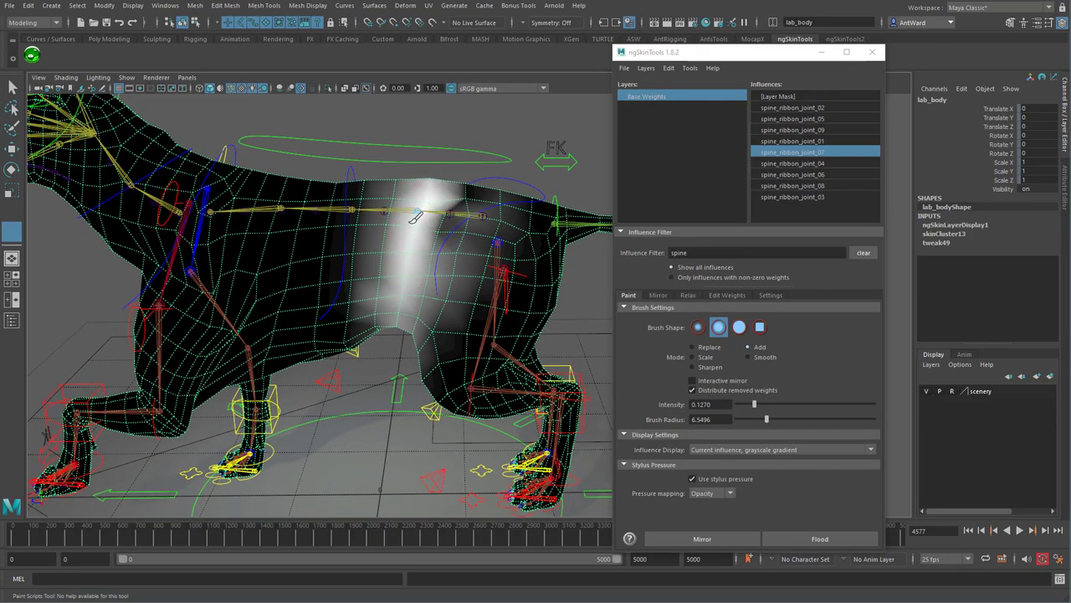
pyautogui.keyDown('alt'); pyautogui.moveTo(410, 243); pyautogui.dragTo(390, 311); pyautogui.keyUp('alt')
pyautogui.click(754, 357)
pyautogui.moveTo(442, 220)
pyautogui.keyDown('alt'); pyautogui.mouseDown()
pyautogui.moveTo(447, 235)
pyautogui.moveTo(460, 201)
pyautogui.moveTo(411, 179)
pyautogui.moveTo(410, 216)
pyautogui.mouseUp(); pyautogui.keyUp('alt')
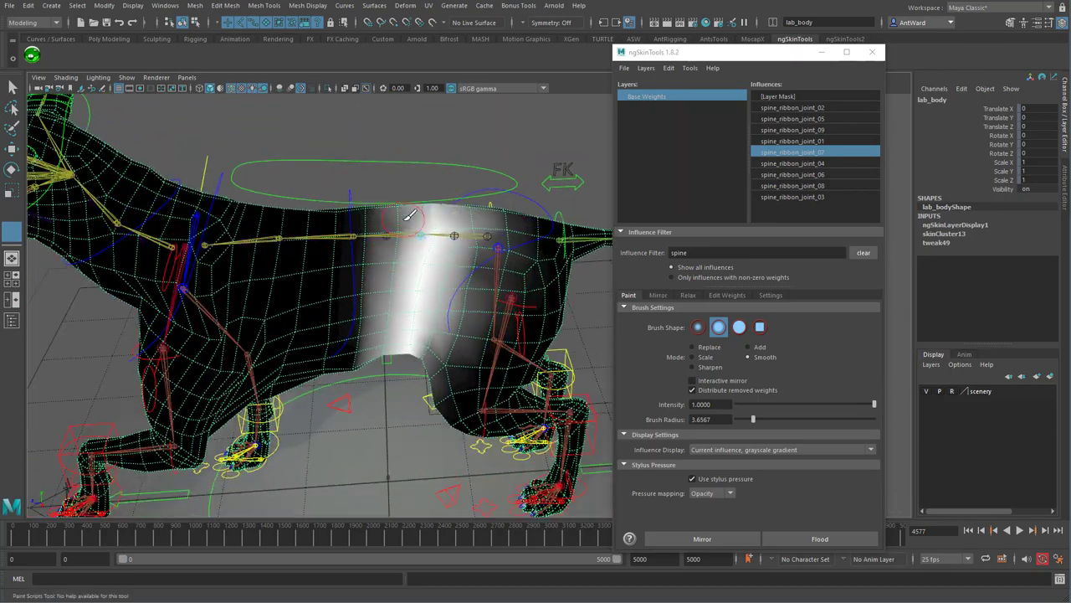
# - Smooth spine_ribbon_joint_06 weight near the flank and remove its stray weight there using Replace mode at intensity 0
pyautogui.click(828, 174)
pyautogui.keyDown('alt'); pyautogui.moveTo(406, 294); pyautogui.dragTo(425, 332); pyautogui.keyUp('alt')
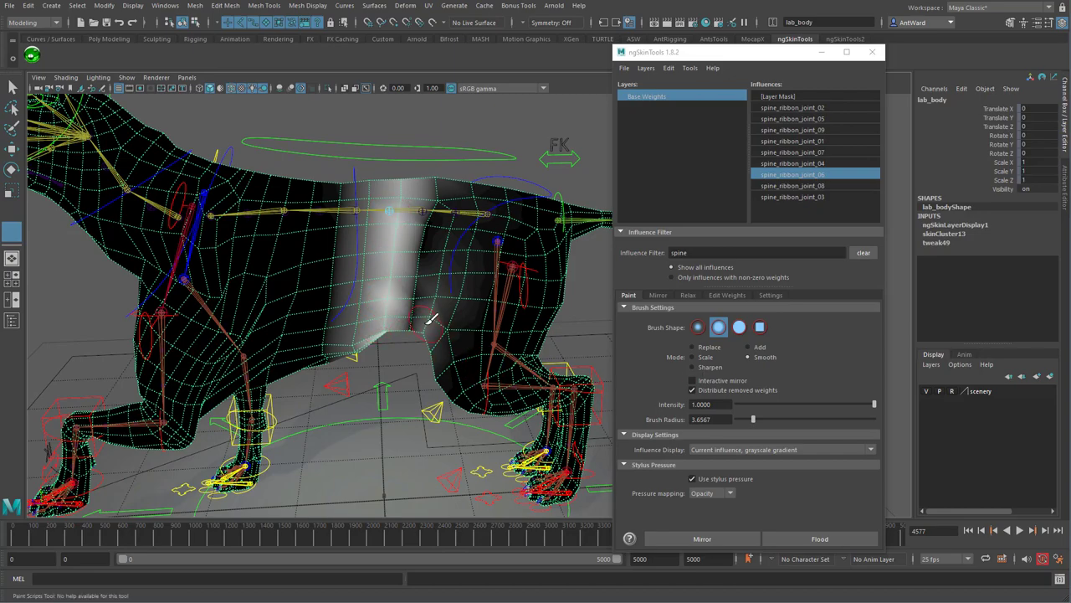
pyautogui.click(704, 348)
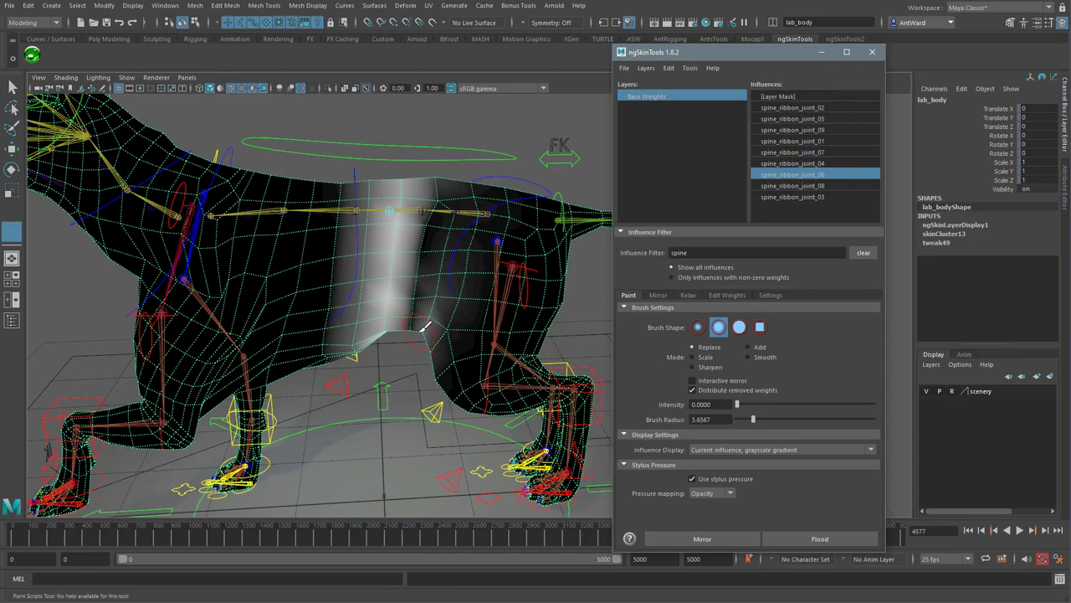
pyautogui.moveTo(465, 194)
pyautogui.keyDown('alt'); pyautogui.mouseDown()
pyautogui.moveTo(442, 354)
pyautogui.moveTo(437, 273)
pyautogui.moveTo(449, 257)
pyautogui.moveTo(510, 304)
pyautogui.moveTo(502, 355)
pyautogui.moveTo(393, 329)
pyautogui.mouseUp(); pyautogui.keyUp('alt')
pyautogui.keyDown('alt'); pyautogui.moveTo(392, 330); pyautogui.dragTo(426, 331, button='right'); pyautogui.keyUp('alt')
# - Strengthen the spine_ribbon_joint_06 band from the back to the belly using Add mode at intensity 0.1270
pyautogui.click(756, 350)
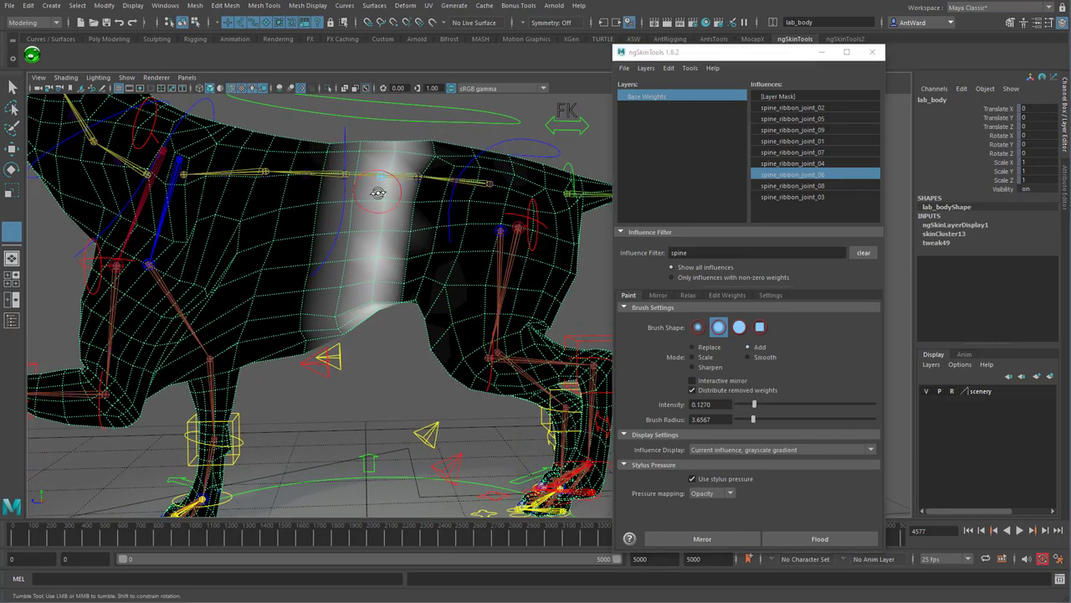
pyautogui.moveTo(386, 188)
pyautogui.keyDown('alt'); pyautogui.mouseDown()
pyautogui.moveTo(395, 146)
pyautogui.moveTo(373, 298)
pyautogui.mouseUp(); pyautogui.keyUp('alt')
pyautogui.moveTo(376, 194)
pyautogui.keyDown('alt'); pyautogui.mouseDown()
pyautogui.moveTo(385, 247)
pyautogui.moveTo(421, 182)
pyautogui.moveTo(387, 298)
pyautogui.moveTo(344, 188)
pyautogui.mouseUp(); pyautogui.keyUp('alt')
pyautogui.moveTo(344, 188)
pyautogui.keyDown('alt'); pyautogui.mouseDown()
pyautogui.moveTo(336, 261)
pyautogui.moveTo(351, 277)
pyautogui.moveTo(419, 265)
pyautogui.mouseUp(); pyautogui.keyUp('alt')
# - Clear stray spine_ribbon_joint_05 weight with Replace mode, and fill its mid-torso band using Add mode at intensity 0.1270
pyautogui.click(827, 121)
pyautogui.moveTo(527, 326)
pyautogui.keyDown('alt'); pyautogui.mouseDown()
pyautogui.moveTo(479, 302)
pyautogui.moveTo(483, 162)
pyautogui.moveTo(506, 180)
pyautogui.mouseUp(); pyautogui.keyUp('alt')
pyautogui.click(715, 349)
pyautogui.moveTo(485, 281)
pyautogui.keyDown('alt'); pyautogui.mouseDown()
pyautogui.moveTo(481, 251)
pyautogui.moveTo(483, 361)
pyautogui.moveTo(481, 297)
pyautogui.mouseUp(); pyautogui.keyUp('alt')
pyautogui.click(747, 347)
pyautogui.moveTo(390, 318)
pyautogui.keyDown('alt'); pyautogui.mouseDown()
pyautogui.moveTo(385, 326)
pyautogui.moveTo(410, 275)
pyautogui.mouseUp(); pyautogui.keyUp('alt')
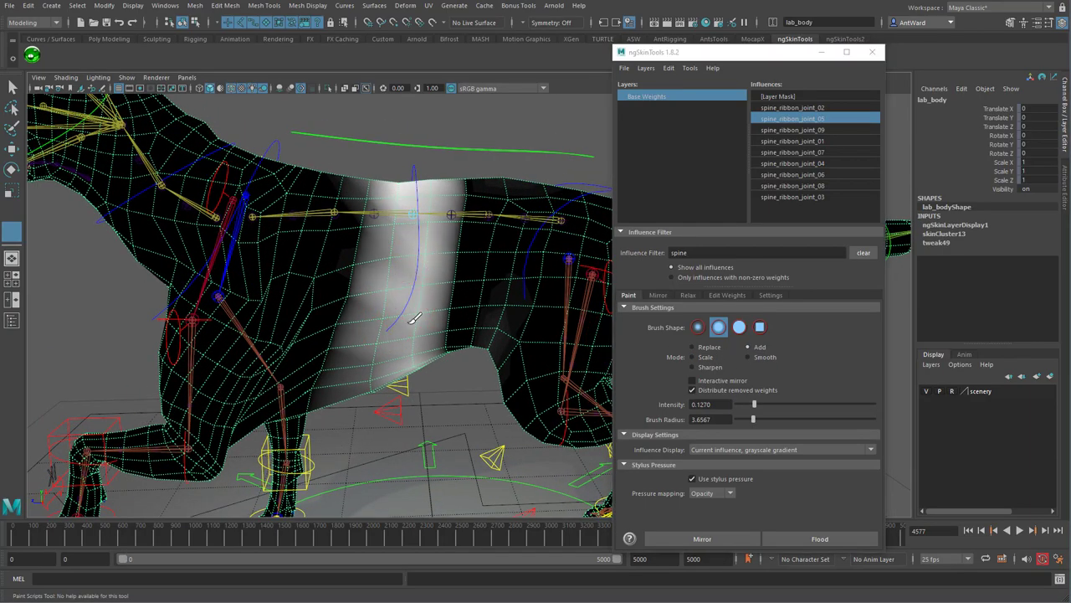
# - Clean up spine_ribbon_joint_04 weight on the ribcage with Replace mode, switch to Smooth mode, and select spine_ribbon_joint_03
pyautogui.click(827, 164)
pyautogui.click(701, 347)
pyautogui.moveTo(440, 268); pyautogui.dragTo(401, 368)
pyautogui.moveTo(431, 268)
pyautogui.keyDown('alt'); pyautogui.mouseDown()
pyautogui.moveTo(433, 340)
pyautogui.moveTo(431, 260)
pyautogui.mouseUp(); pyautogui.keyUp('alt')
pyautogui.moveTo(356, 298)
pyautogui.keyDown('alt'); pyautogui.mouseDown()
pyautogui.moveTo(323, 287)
pyautogui.moveTo(276, 298)
pyautogui.mouseUp(); pyautogui.keyUp('alt')
pyautogui.moveTo(368, 339)
pyautogui.keyDown('alt'); pyautogui.mouseDown()
pyautogui.moveTo(407, 302)
pyautogui.moveTo(408, 284)
pyautogui.mouseUp(); pyautogui.keyUp('alt')
pyautogui.click(747, 356)
pyautogui.click(792, 197)
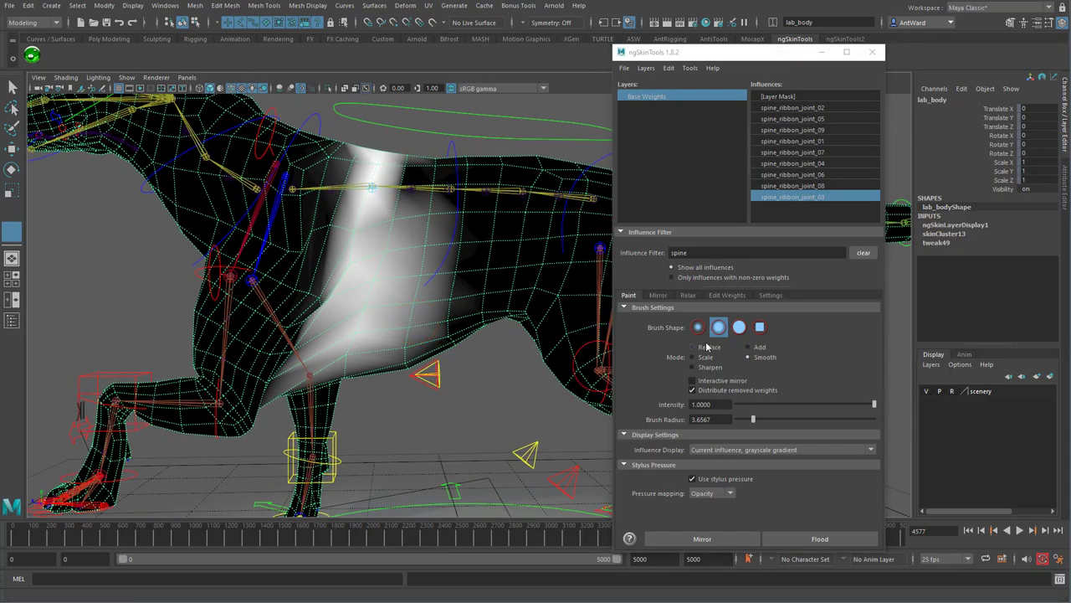
# - Refine the spine_ribbon_joint_03 band behind the shoulder, adding weight along the back in Add mode and smoothing its edges in Smooth mode
pyautogui.moveTo(423, 210); pyautogui.dragTo(444, 293)
pyautogui.keyDown('alt'); pyautogui.moveTo(419, 285); pyautogui.dragTo(418, 297); pyautogui.keyUp('alt')
pyautogui.click(748, 346)
pyautogui.moveTo(370, 163)
pyautogui.mouseDown()
pyautogui.moveTo(332, 277)
pyautogui.moveTo(347, 172)
pyautogui.mouseUp()
pyautogui.click(747, 356)
pyautogui.moveTo(407, 194); pyautogui.dragTo(385, 273)
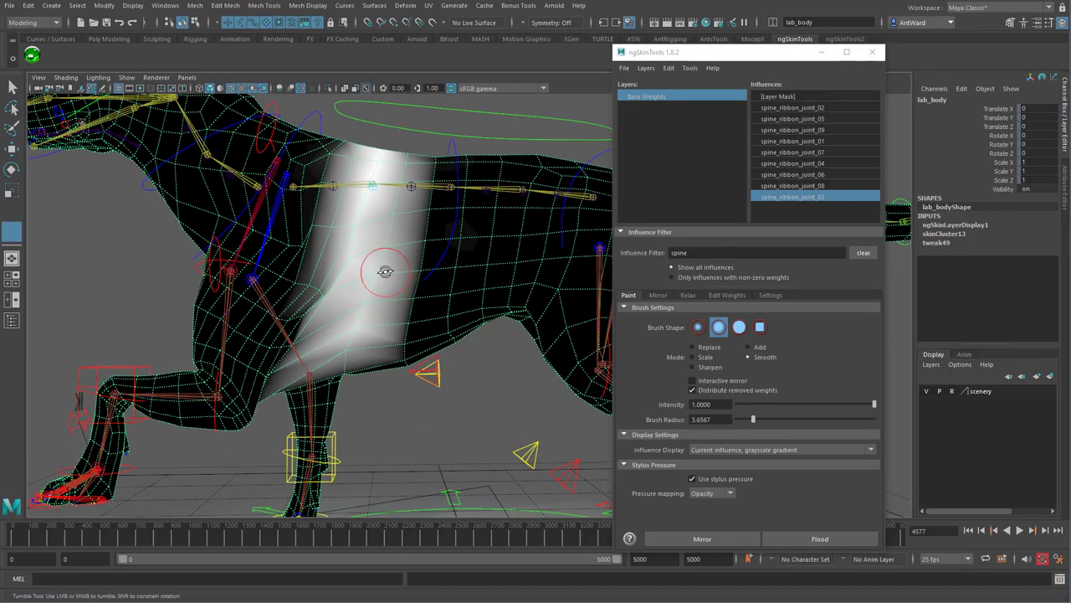
# - Flood the body with Smooth mode for spine_ribbon_joint_03 to even out its whole band
pyautogui.click(854, 540)
pyautogui.keyDown('alt'); pyautogui.moveTo(407, 189); pyautogui.dragTo(390, 276); pyautogui.keyUp('alt')
pyautogui.keyDown('alt'); pyautogui.moveTo(323, 206); pyautogui.dragTo(285, 293); pyautogui.keyUp('alt')
pyautogui.keyDown('alt'); pyautogui.moveTo(327, 207); pyautogui.dragTo(351, 292); pyautogui.keyUp('alt')
# - Clean up spine_ribbon_joint_02 weight with Replace and Smooth modes, and smooth spine_ribbon_joint_01 weight around the withers
pyautogui.click(793, 107)
pyautogui.keyDown('alt'); pyautogui.moveTo(454, 256); pyautogui.dragTo(436, 293); pyautogui.keyUp('alt')
pyautogui.click(693, 346)
pyautogui.moveTo(406, 253)
pyautogui.keyDown('alt'); pyautogui.mouseDown()
pyautogui.moveTo(365, 288)
pyautogui.moveTo(328, 369)
pyautogui.moveTo(352, 276)
pyautogui.moveTo(347, 215)
pyautogui.mouseUp(); pyautogui.keyUp('alt')
pyautogui.click(747, 356)
pyautogui.keyDown('alt'); pyautogui.moveTo(339, 138); pyautogui.dragTo(317, 215); pyautogui.keyUp('alt')
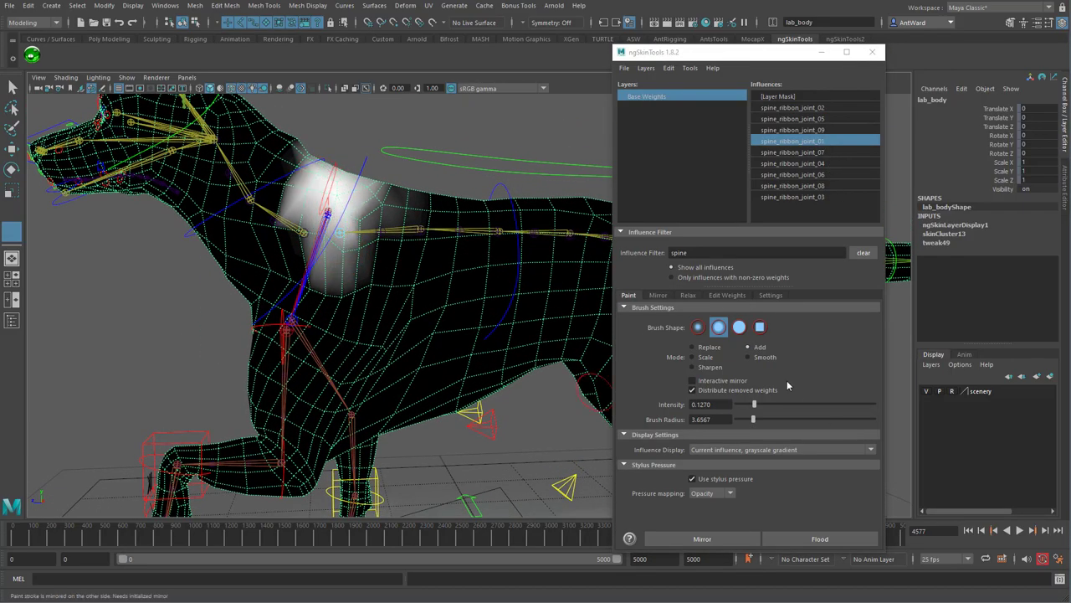
pyautogui.click(748, 357)
pyautogui.moveTo(297, 192); pyautogui.dragTo(297, 255)
# - Reposition the left front leg's IK control forward and sideways to test the shoulder deformation
pyautogui.scroll(-4, 435, 338)
pyautogui.keyDown('alt'); pyautogui.moveTo(436, 337); pyautogui.dragTo(424, 263, button='middle'); pyautogui.keyUp('alt')
pyautogui.press('w')
pyautogui.click(244, 374)
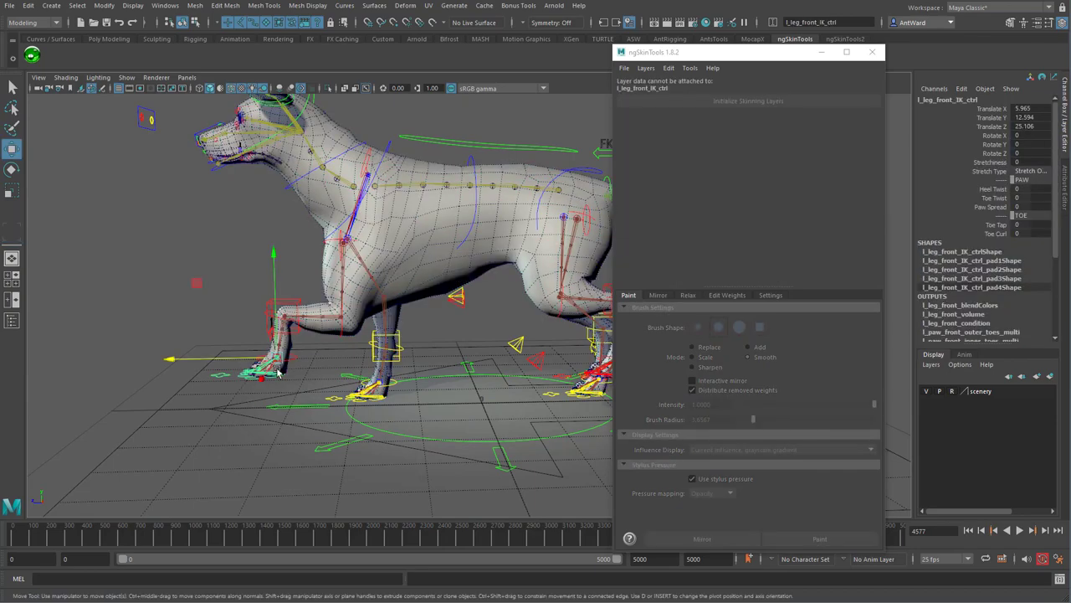
pyautogui.moveTo(277, 362); pyautogui.dragTo(373, 362)
pyautogui.moveTo(294, 361); pyautogui.dragTo(253, 359)
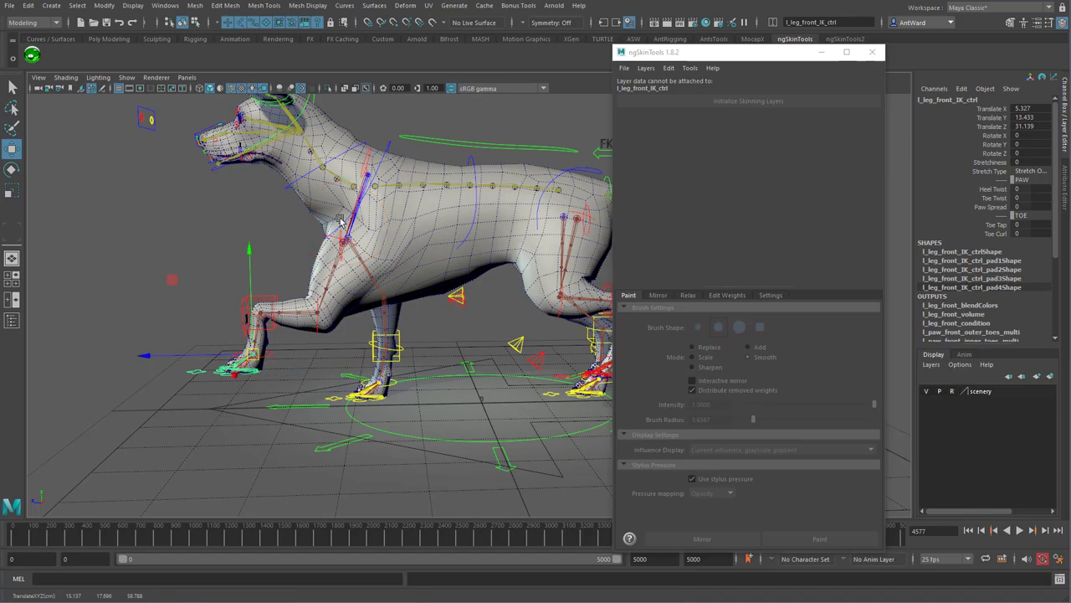
pyautogui.keyDown('alt'); pyautogui.moveTo(340, 219); pyautogui.dragTo(397, 224); pyautogui.keyUp('alt')
pyautogui.moveTo(379, 393); pyautogui.dragTo(397, 399)
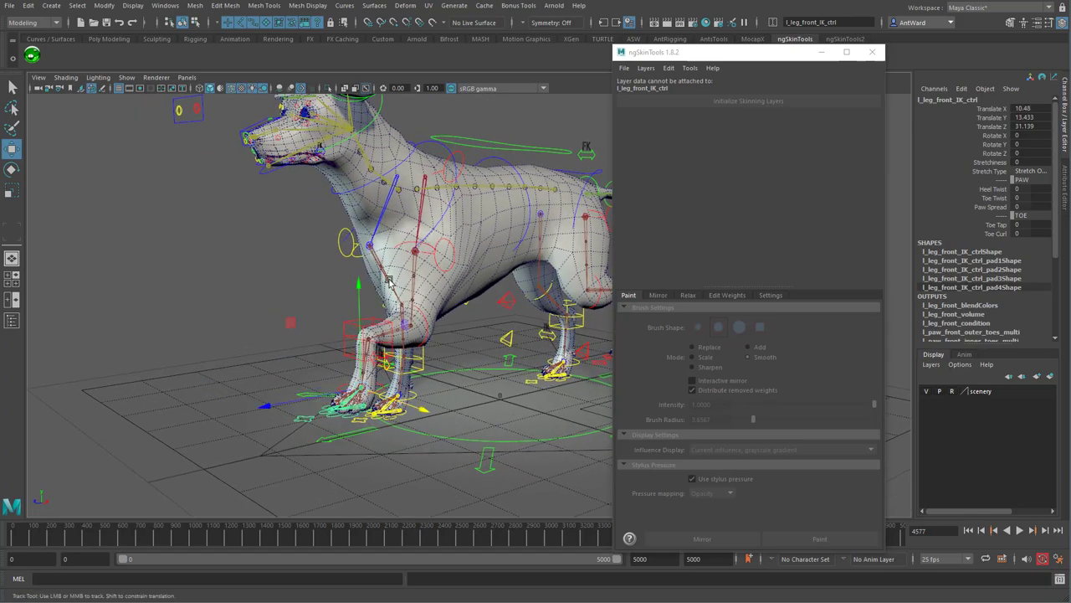
# - Fill spine_ribbon_joint_01 weight on the body from the withers down to the front of the chest, using Add mode at intensity 0.1270
pyautogui.keyDown('alt'); pyautogui.moveTo(387, 283); pyautogui.dragTo(365, 301, button='middle'); pyautogui.keyUp('alt')
pyautogui.keyDown('alt'); pyautogui.moveTo(365, 301); pyautogui.dragTo(477, 283, button='right'); pyautogui.keyUp('alt')
pyautogui.click(459, 229)
pyautogui.click(818, 538)
pyautogui.keyDown('alt'); pyautogui.moveTo(474, 251); pyautogui.dragTo(431, 256); pyautogui.keyUp('alt')
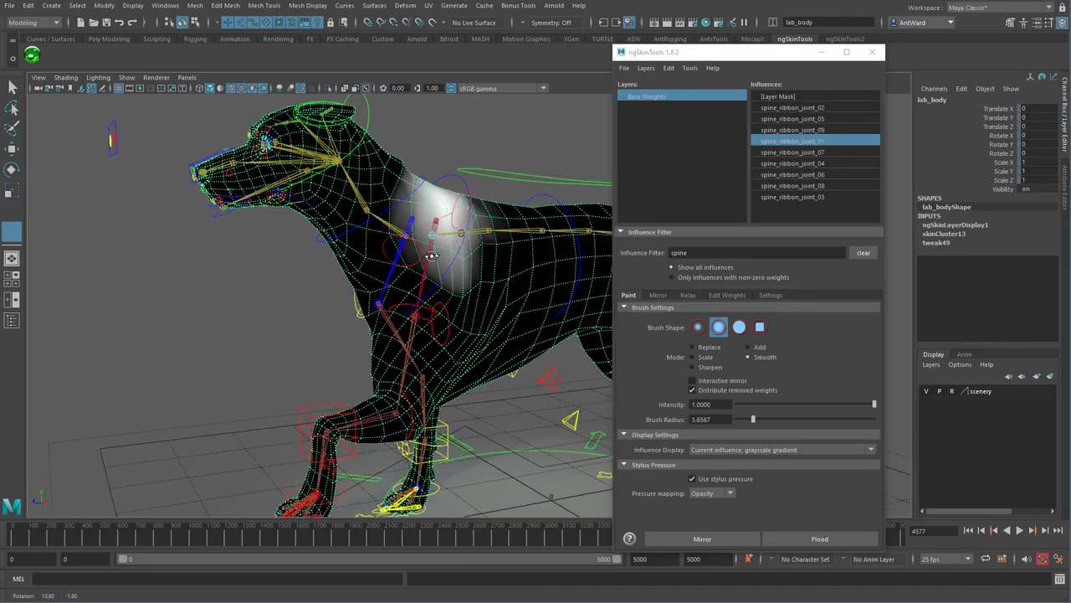
pyautogui.scroll(3, 432, 255)
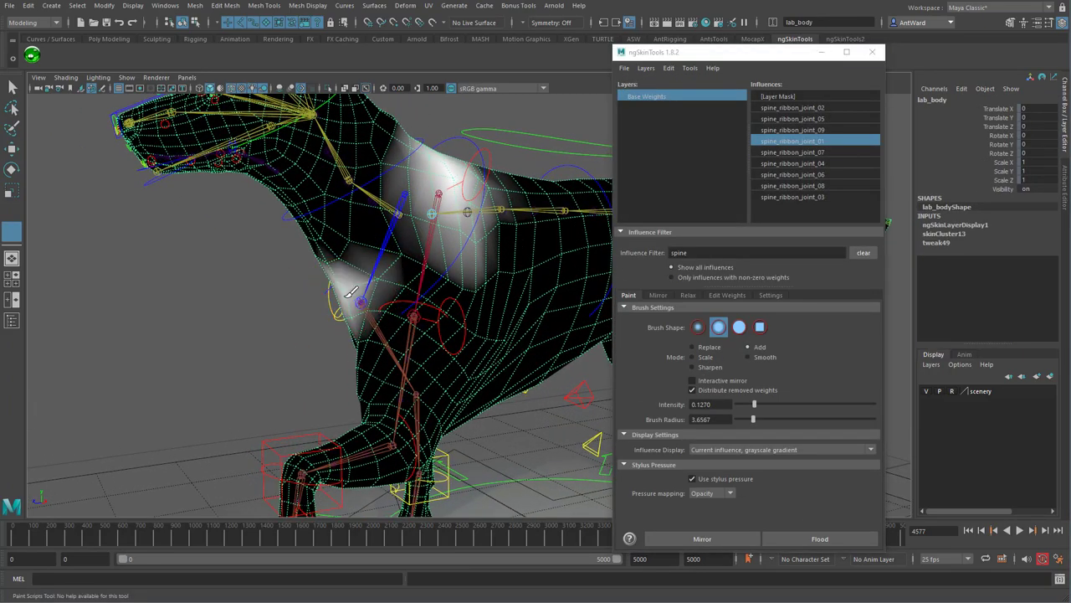
pyautogui.moveTo(422, 197); pyautogui.dragTo(431, 167)
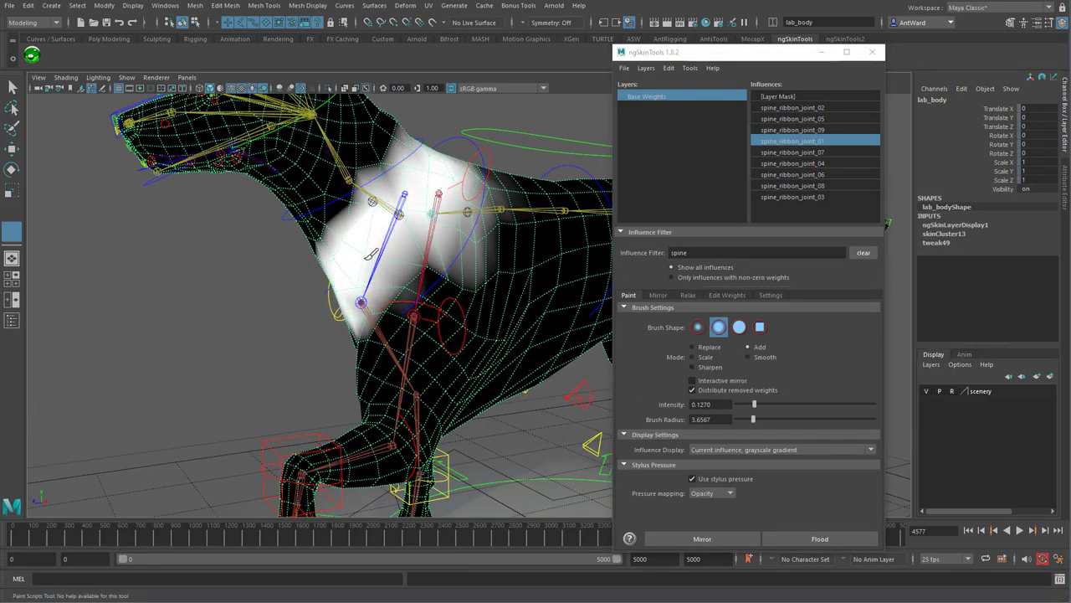
# - Smooth spine_ribbon_joint_01 weight across the neck base and shoulder at intensity 1.0000 with a 4.2108 brush radius
pyautogui.keyDown('alt'); pyautogui.moveTo(251, 243); pyautogui.dragTo(393, 252); pyautogui.keyUp('alt')
pyautogui.moveTo(416, 254); pyautogui.dragTo(352, 299)
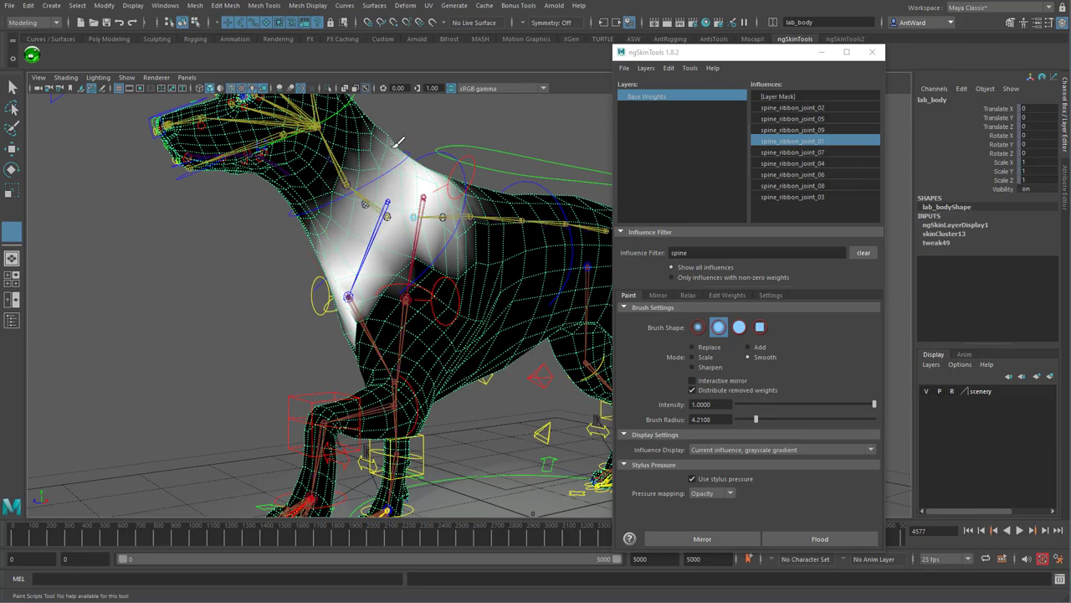
pyautogui.keyDown('alt'); pyautogui.moveTo(396, 146); pyautogui.dragTo(339, 158); pyautogui.keyUp('alt')
pyautogui.keyDown('alt'); pyautogui.moveTo(385, 268); pyautogui.dragTo(339, 276); pyautogui.keyUp('alt')
pyautogui.moveTo(360, 272)
pyautogui.mouseDown()
pyautogui.moveTo(375, 263)
pyautogui.moveTo(407, 273)
pyautogui.moveTo(415, 261)
pyautogui.mouseUp()
pyautogui.keyDown('alt'); pyautogui.moveTo(410, 267); pyautogui.dragTo(460, 278); pyautogui.keyUp('alt')
# - Identify the left scapula joint's name, filter the body's influences by "spine, scap", and start painting l_scapula
pyautogui.press('w')
pyautogui.click(444, 239)
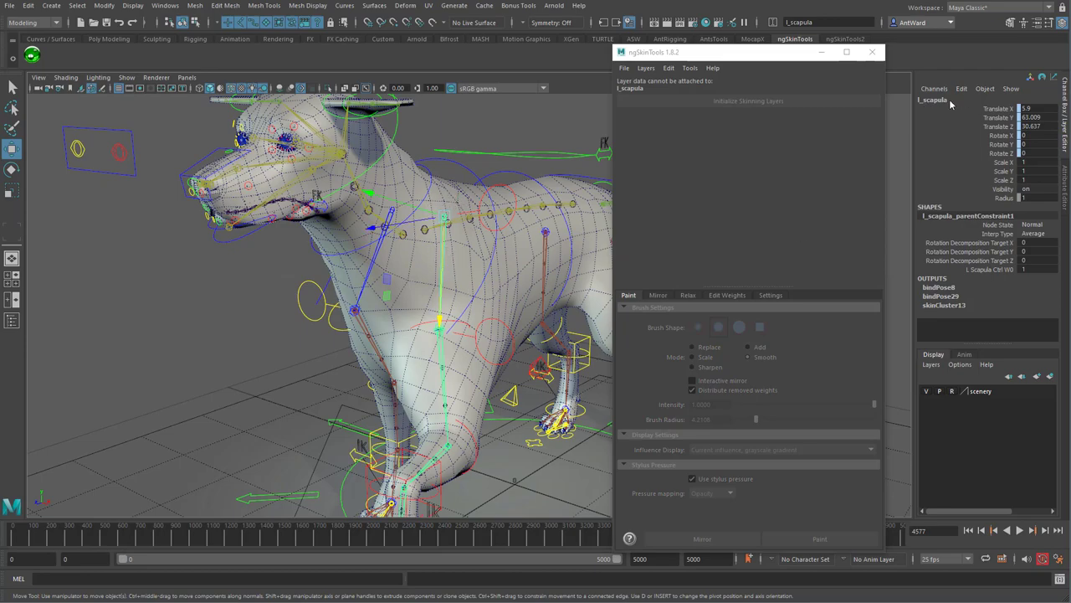
pyautogui.click(514, 287)
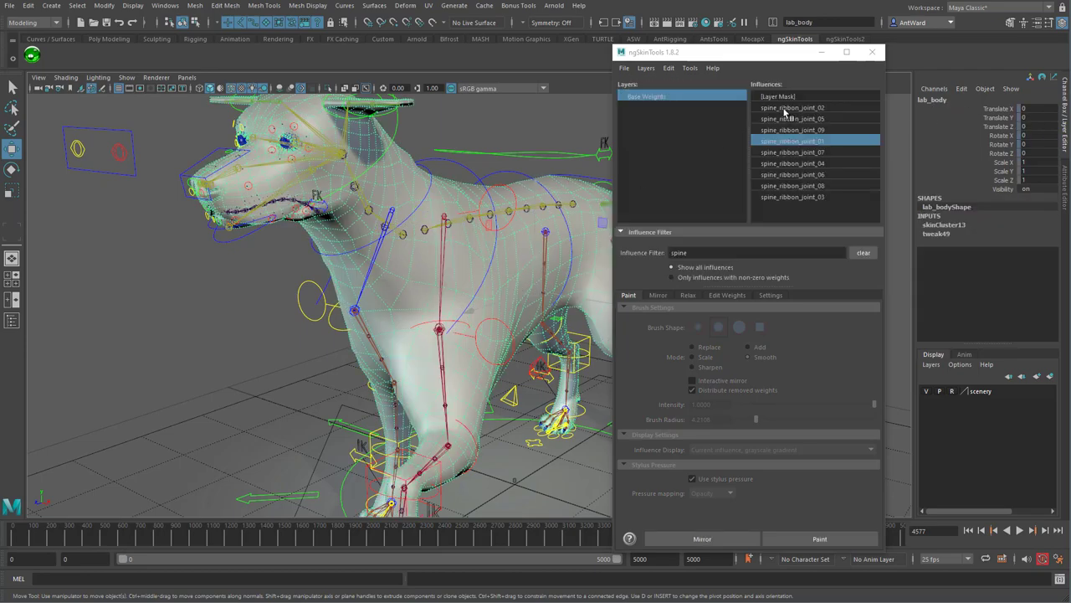
pyautogui.click(699, 252)
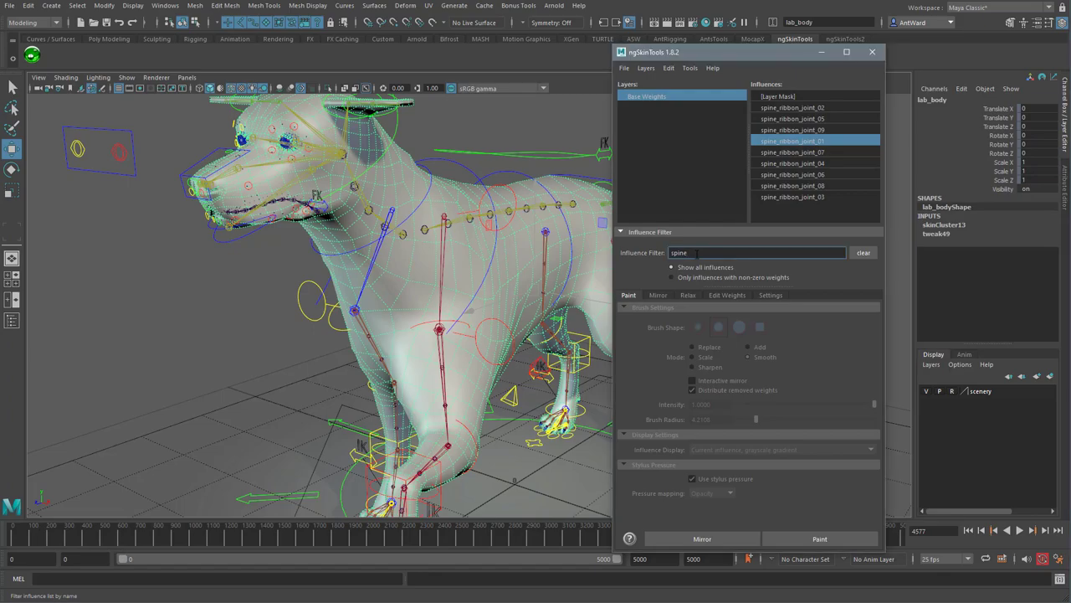
pyautogui.press('Return')
pyautogui.click(774, 208)
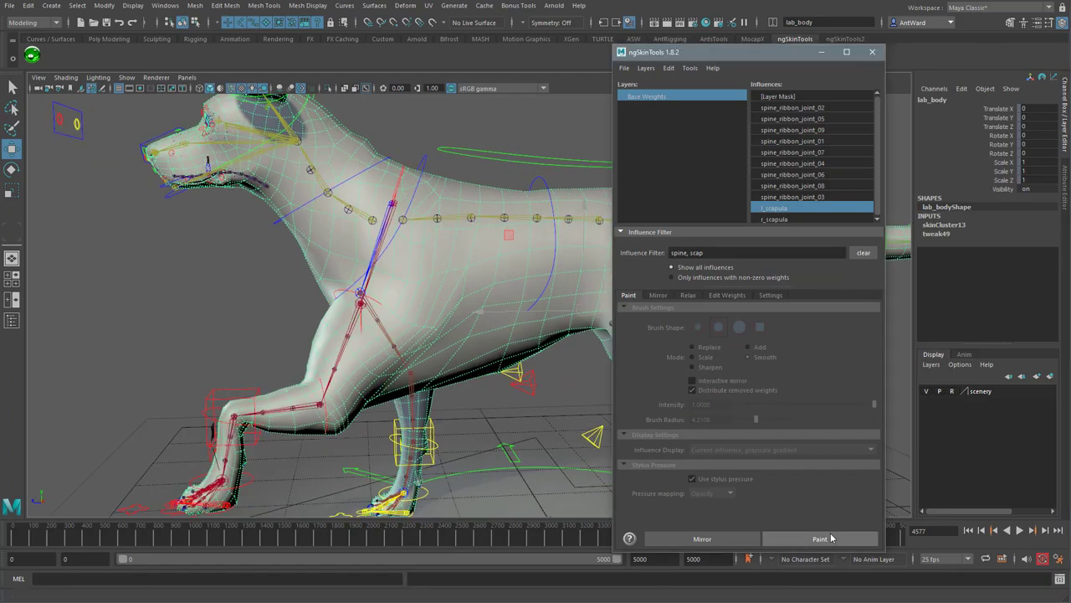
pyautogui.click(820, 539)
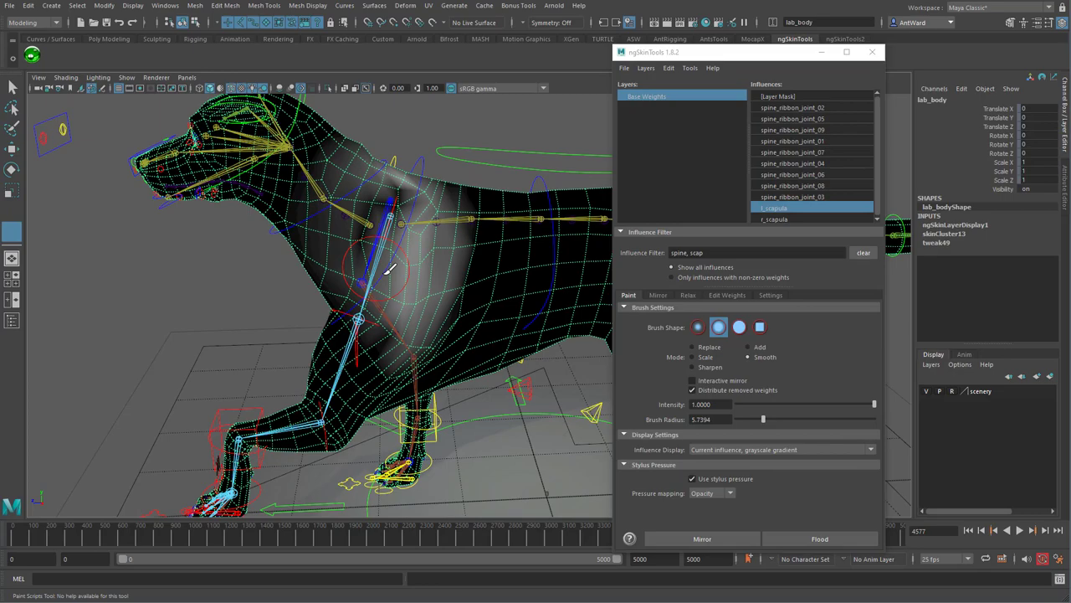
# - Build up l_scapula weight over the left shoulder blade using Add mode at intensity 0.1270 and brush radius 5.7394
pyautogui.click(760, 347)
pyautogui.keyDown('alt'); pyautogui.moveTo(478, 318); pyautogui.dragTo(456, 326); pyautogui.keyUp('alt')
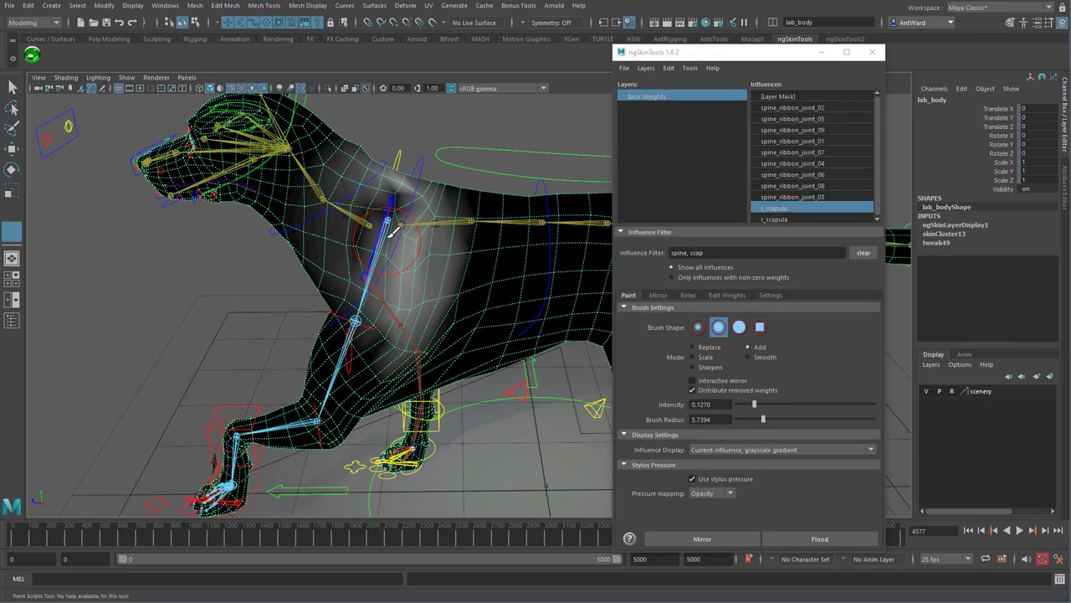
pyautogui.moveTo(392, 225)
pyautogui.mouseDown()
pyautogui.moveTo(356, 288)
pyautogui.moveTo(393, 201)
pyautogui.moveTo(413, 217)
pyautogui.moveTo(394, 278)
pyautogui.mouseUp()
pyautogui.keyDown('alt'); pyautogui.moveTo(381, 295); pyautogui.dragTo(416, 251); pyautogui.keyUp('alt')
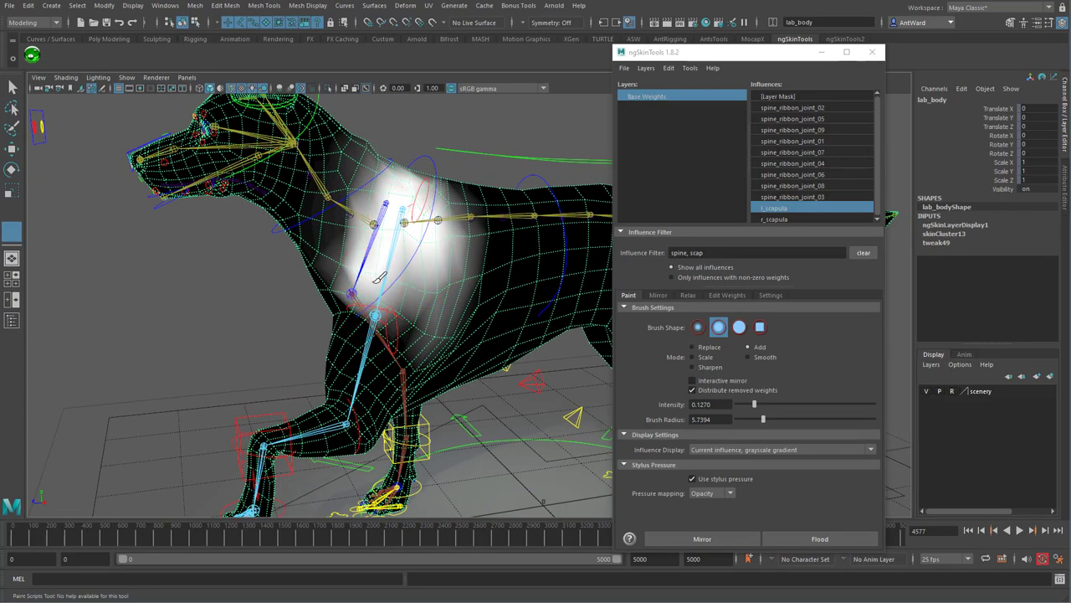
pyautogui.keyDown('alt'); pyautogui.moveTo(408, 292); pyautogui.dragTo(376, 294); pyautogui.keyUp('alt')
pyautogui.keyDown('alt'); pyautogui.moveTo(402, 221); pyautogui.dragTo(410, 241); pyautogui.keyUp('alt')
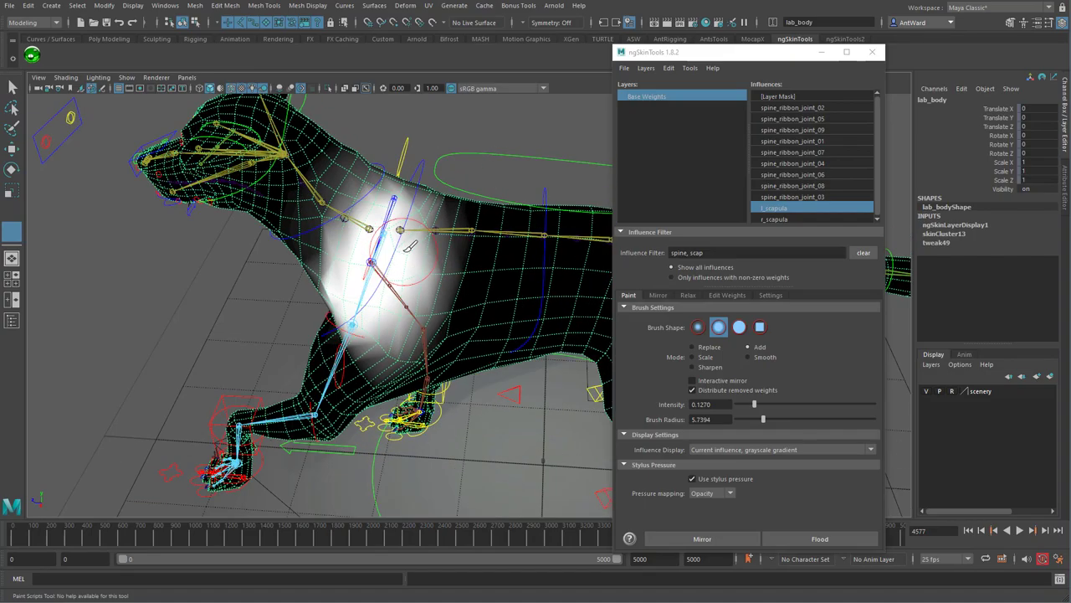
pyautogui.keyDown('alt'); pyautogui.moveTo(410, 303); pyautogui.dragTo(436, 279); pyautogui.keyUp('alt')
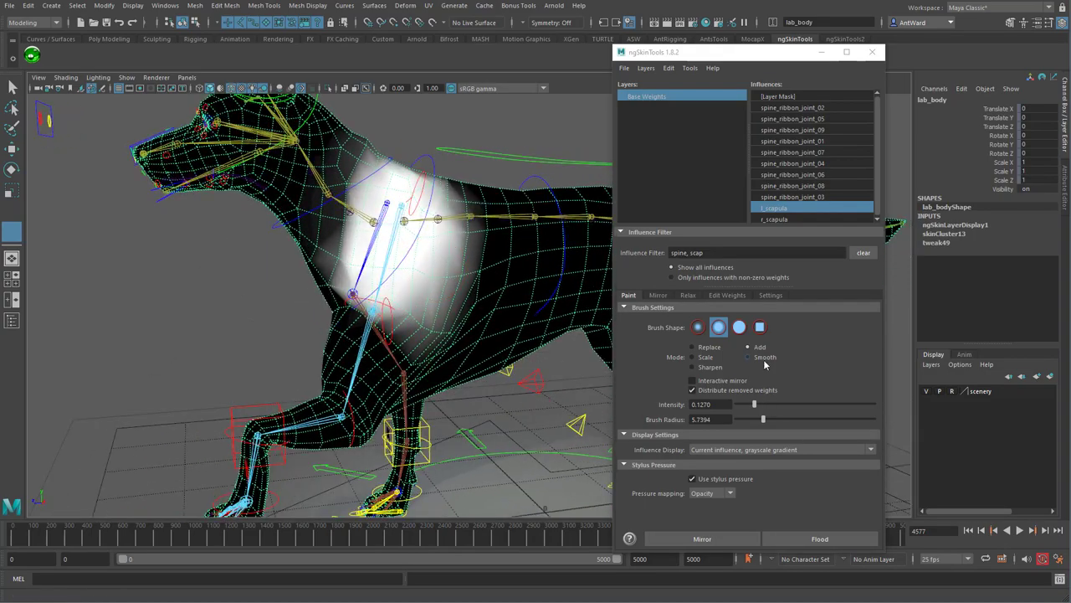
# - Smooth the edges of the l_scapula weight around the shoulder using Smooth mode at intensity 1.0000
pyautogui.click(749, 356)
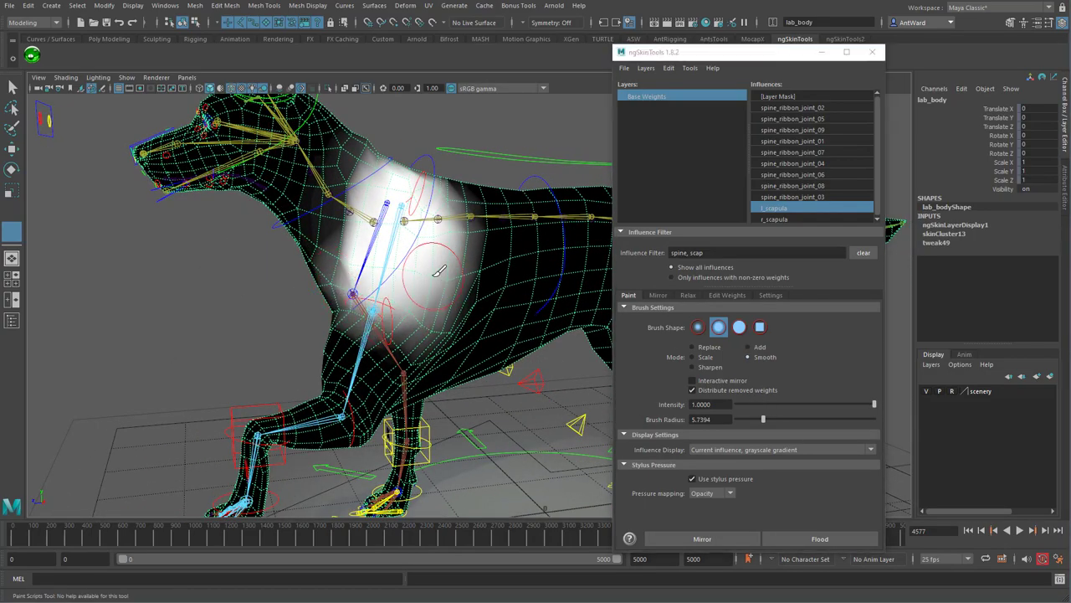
pyautogui.keyDown('alt'); pyautogui.moveTo(438, 264); pyautogui.dragTo(432, 223); pyautogui.keyUp('alt')
pyautogui.moveTo(339, 213)
pyautogui.mouseDown()
pyautogui.moveTo(339, 283)
pyautogui.moveTo(463, 268)
pyautogui.mouseUp()
# - Move the left shoulder's control upward to test the scapula weights, and reselect the body mesh
pyautogui.press('w')
pyautogui.click(402, 285)
pyautogui.moveTo(441, 216)
pyautogui.mouseDown()
pyautogui.moveTo(446, 231)
pyautogui.moveTo(453, 194)
pyautogui.mouseUp()
pyautogui.moveTo(430, 337)
pyautogui.keyDown('alt'); pyautogui.mouseDown()
pyautogui.moveTo(376, 333)
pyautogui.moveTo(359, 343)
pyautogui.mouseUp(); pyautogui.keyUp('alt')
pyautogui.click(354, 357)
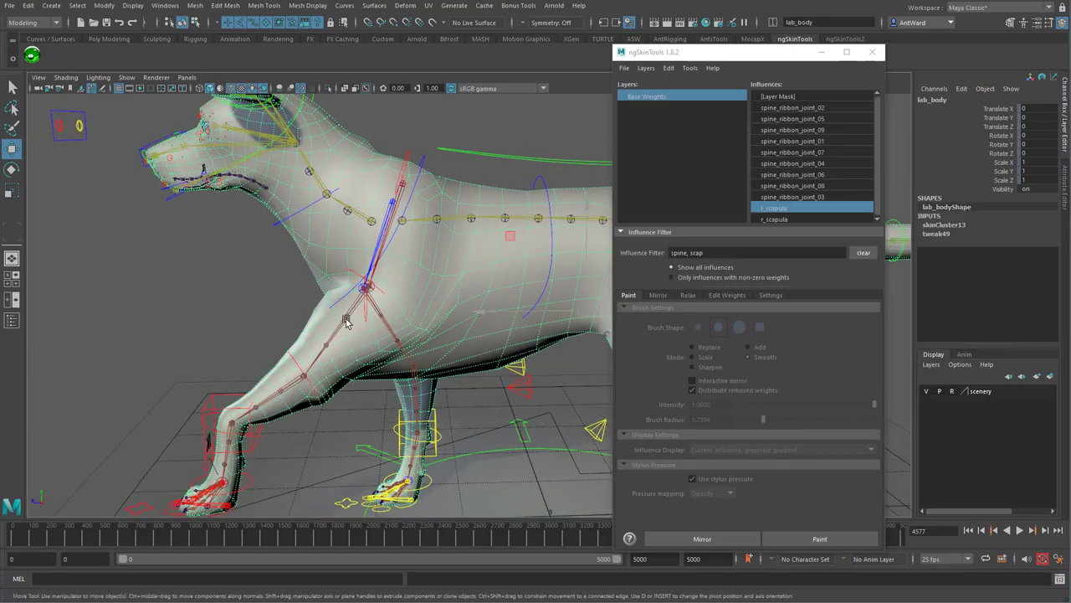
# - Filter the influences by l_front and inspect the l_front_ribbon_joint_03, 06 and 10 weights in paint mode
pyautogui.click(720, 251)
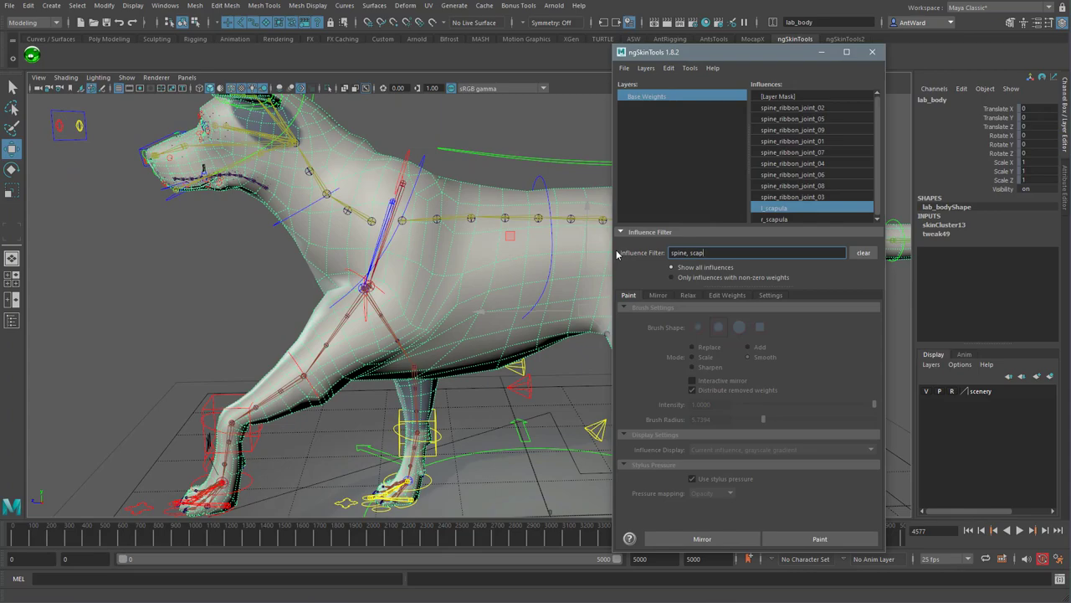
pyautogui.write('l_front')
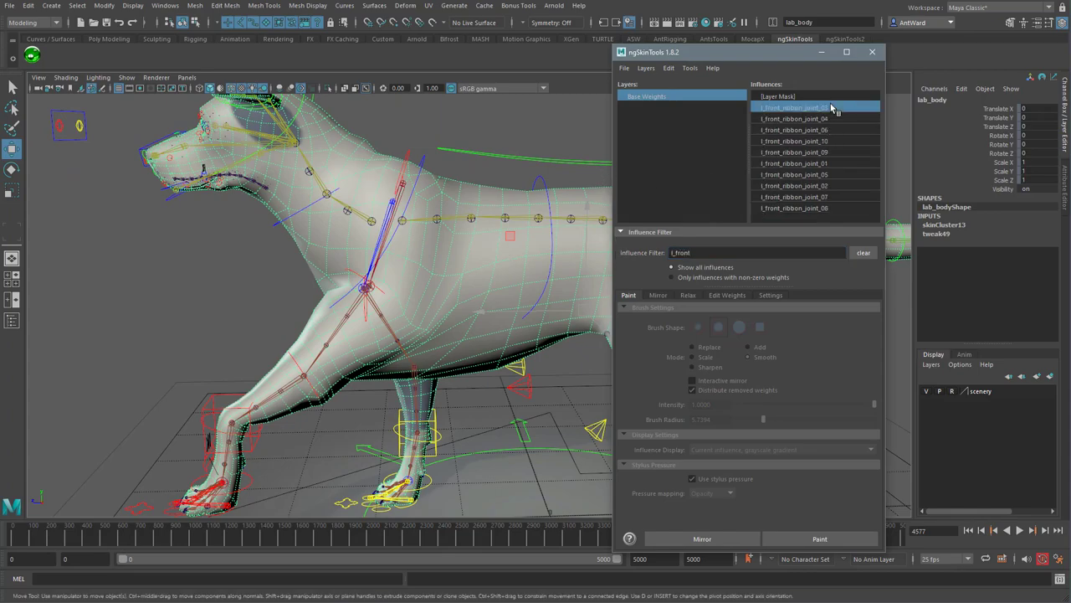
pyautogui.click(819, 538)
pyautogui.keyDown('alt'); pyautogui.moveTo(351, 369); pyautogui.dragTo(376, 334); pyautogui.keyUp('alt')
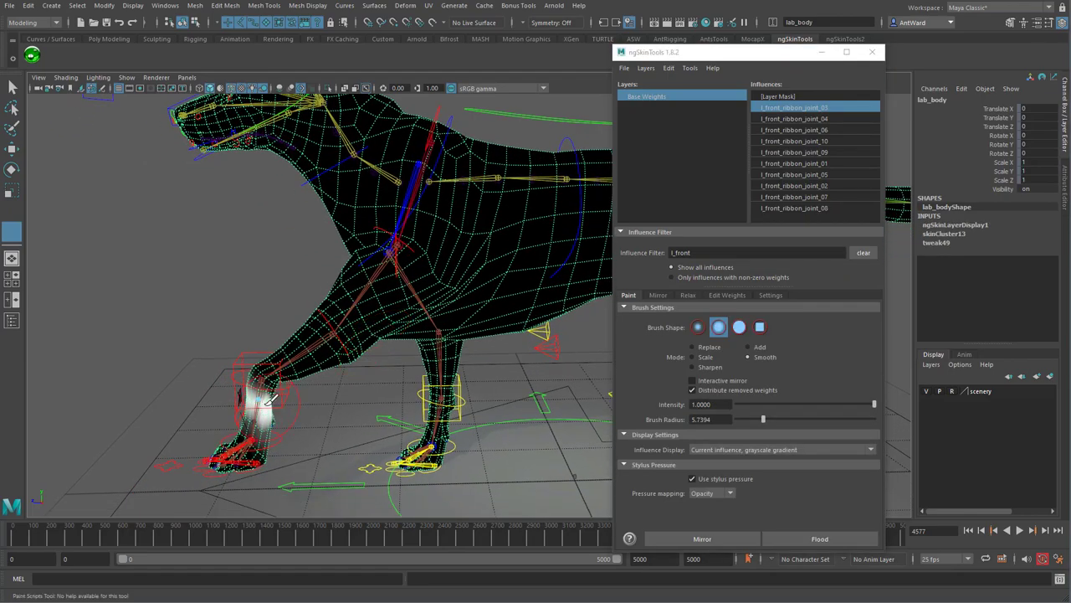
pyautogui.click(833, 130)
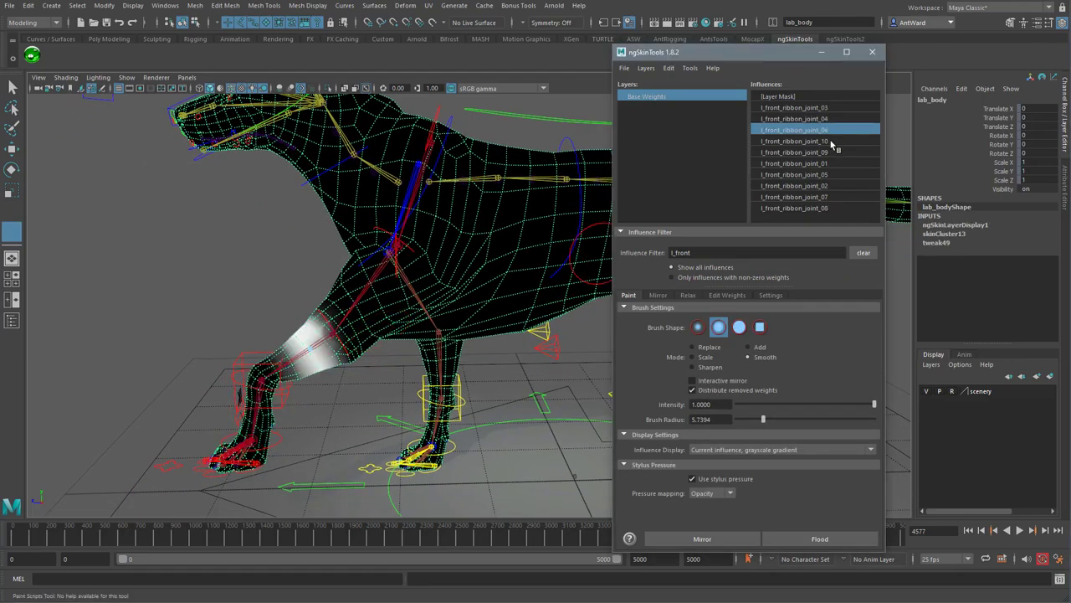
pyautogui.click(829, 142)
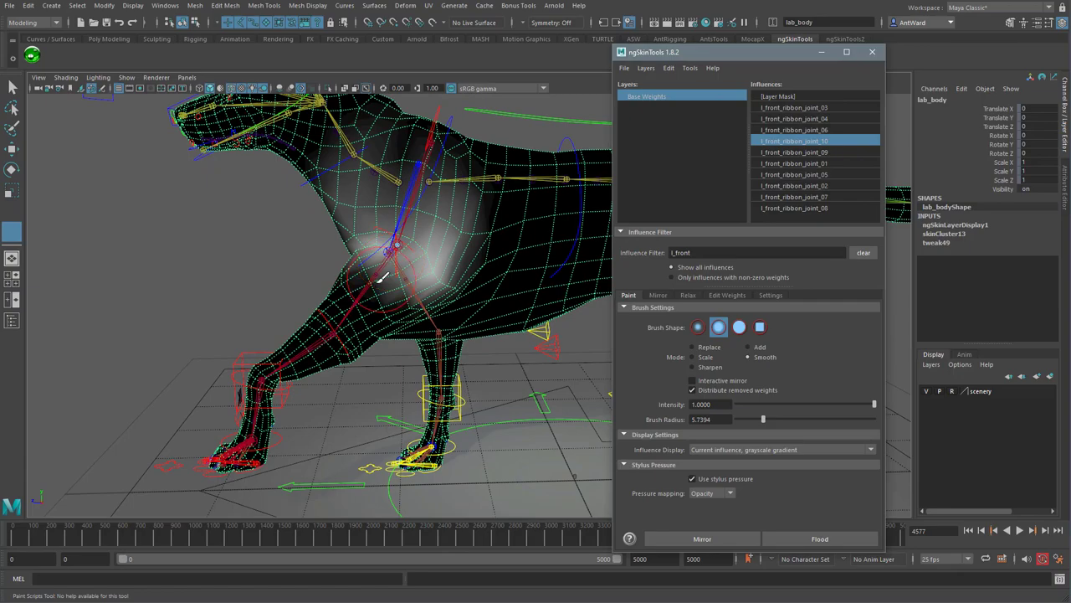
# - Strengthen l_front_ribbon_joint_10 weight around the left shoulder joint using Add mode at intensity 0.1270
pyautogui.scroll(2, 293, 310)
pyautogui.scroll(4, 390, 311)
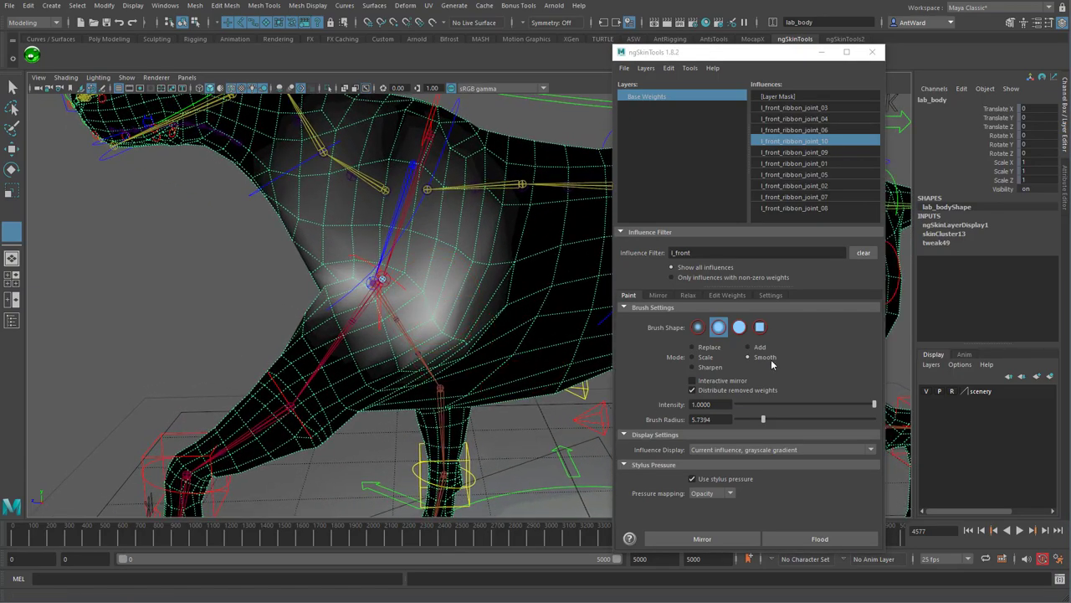
pyautogui.click(760, 347)
pyautogui.keyDown('alt'); pyautogui.moveTo(397, 345); pyautogui.dragTo(413, 344); pyautogui.keyUp('alt')
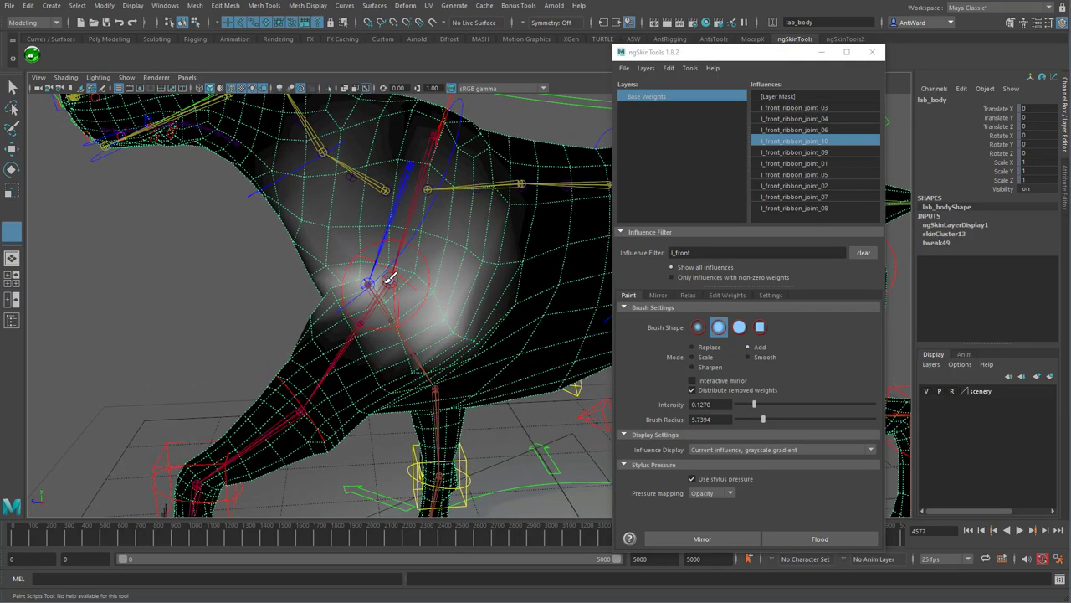
pyautogui.moveTo(385, 281)
pyautogui.mouseDown()
pyautogui.moveTo(385, 339)
pyautogui.moveTo(425, 302)
pyautogui.mouseUp()
pyautogui.moveTo(418, 326)
pyautogui.keyDown('alt'); pyautogui.mouseDown()
pyautogui.moveTo(354, 289)
pyautogui.moveTo(427, 289)
pyautogui.mouseUp(); pyautogui.keyUp('alt')
pyautogui.moveTo(374, 324)
pyautogui.keyDown('alt'); pyautogui.mouseDown()
pyautogui.moveTo(357, 266)
pyautogui.moveTo(418, 355)
pyautogui.mouseUp(); pyautogui.keyUp('alt')
# - Clear stray l_front_ribbon_joint_09 weight from the shoulder and chest with Replace mode, and build up its upper-leg area with Add mode
pyautogui.click(794, 151)
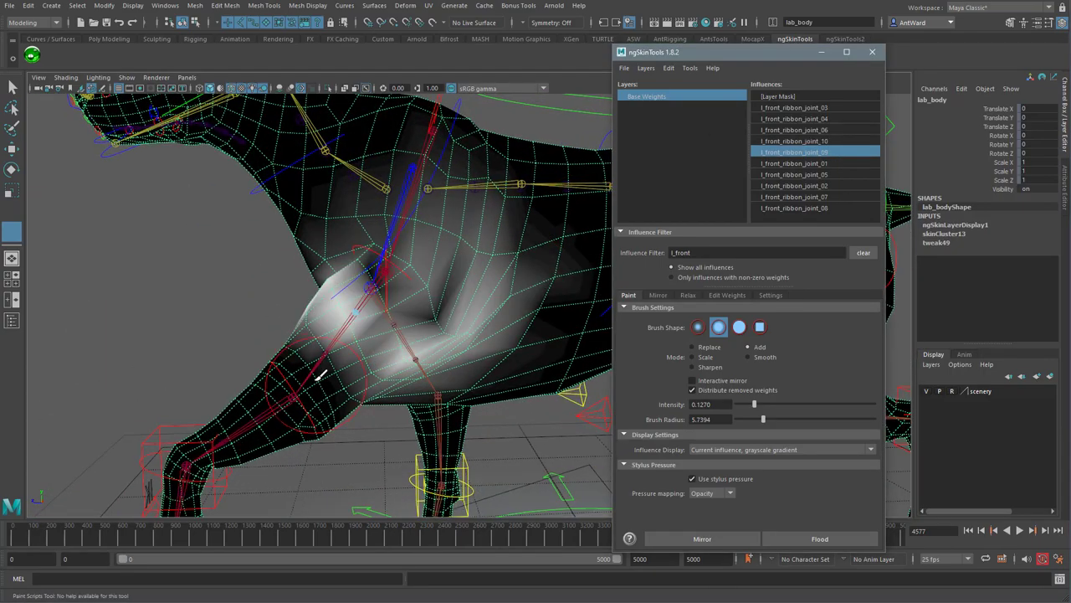
pyautogui.keyDown('alt'); pyautogui.moveTo(314, 365); pyautogui.dragTo(334, 382); pyautogui.keyUp('alt')
pyautogui.click(691, 346)
pyautogui.moveTo(336, 197)
pyautogui.keyDown('alt'); pyautogui.mouseDown()
pyautogui.moveTo(411, 201)
pyautogui.moveTo(344, 215)
pyautogui.mouseUp(); pyautogui.keyUp('alt')
pyautogui.moveTo(360, 180)
pyautogui.mouseDown()
pyautogui.moveTo(437, 220)
pyautogui.moveTo(497, 339)
pyautogui.moveTo(536, 316)
pyautogui.mouseUp()
pyautogui.moveTo(431, 134)
pyautogui.mouseDown()
pyautogui.moveTo(571, 241)
pyautogui.moveTo(485, 284)
pyautogui.mouseUp()
pyautogui.click(749, 346)
pyautogui.moveTo(354, 272)
pyautogui.keyDown('alt'); pyautogui.mouseDown()
pyautogui.moveTo(467, 296)
pyautogui.moveTo(360, 285)
pyautogui.mouseUp(); pyautogui.keyUp('alt')
# - Paint l_front_ribbon_joint_08 weight on the upper leg and remove its stray weight on the torso using Replace mode at intensity 0
pyautogui.click(843, 208)
pyautogui.moveTo(343, 322)
pyautogui.keyDown('alt'); pyautogui.mouseDown()
pyautogui.moveTo(363, 332)
pyautogui.moveTo(426, 283)
pyautogui.moveTo(396, 326)
pyautogui.moveTo(418, 276)
pyautogui.mouseUp(); pyautogui.keyUp('alt')
pyautogui.click(711, 346)
pyautogui.moveTo(561, 323); pyautogui.dragTo(575, 403)
pyautogui.moveTo(535, 368)
pyautogui.keyDown('alt'); pyautogui.mouseDown()
pyautogui.moveTo(450, 382)
pyautogui.moveTo(502, 318)
pyautogui.moveTo(491, 275)
pyautogui.moveTo(521, 385)
pyautogui.mouseUp(); pyautogui.keyUp('alt')
pyautogui.click(749, 347)
pyautogui.click(712, 347)
# - Move the left front paw control back under the body and shift that leg's hock control forward
pyautogui.press('w')
pyautogui.keyDown('alt'); pyautogui.moveTo(522, 385); pyautogui.dragTo(297, 433, button='right'); pyautogui.keyUp('alt')
pyautogui.click(295, 421)
pyautogui.keyDown('alt'); pyautogui.moveTo(294, 425); pyautogui.dragTo(448, 406); pyautogui.keyUp('alt')
pyautogui.keyDown('alt'); pyautogui.moveTo(326, 406); pyautogui.dragTo(458, 422); pyautogui.keyUp('alt')
pyautogui.click(444, 341)
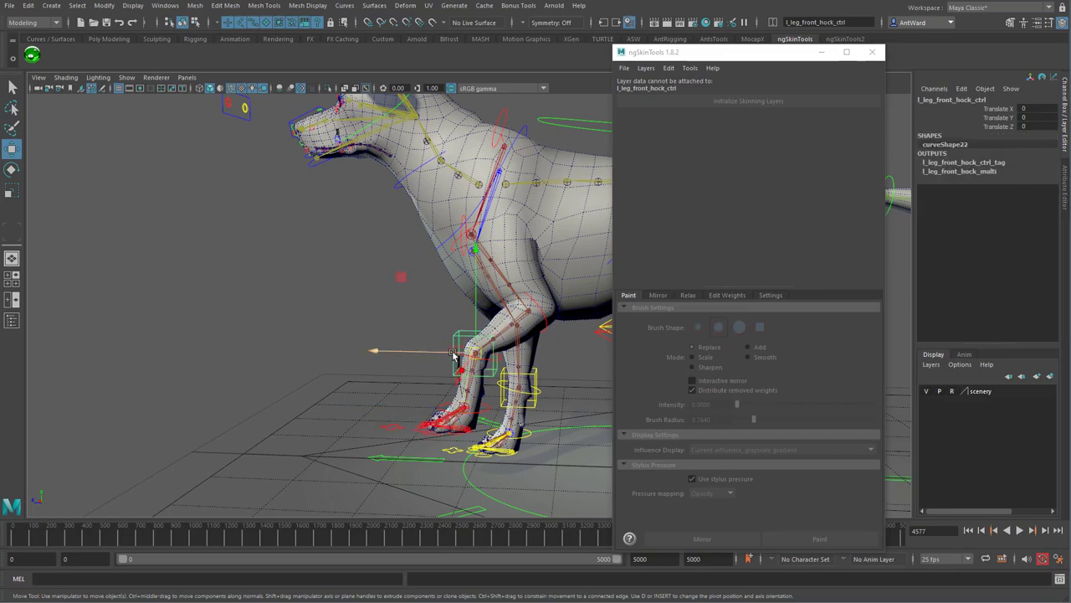
pyautogui.moveTo(453, 355); pyautogui.dragTo(434, 354)
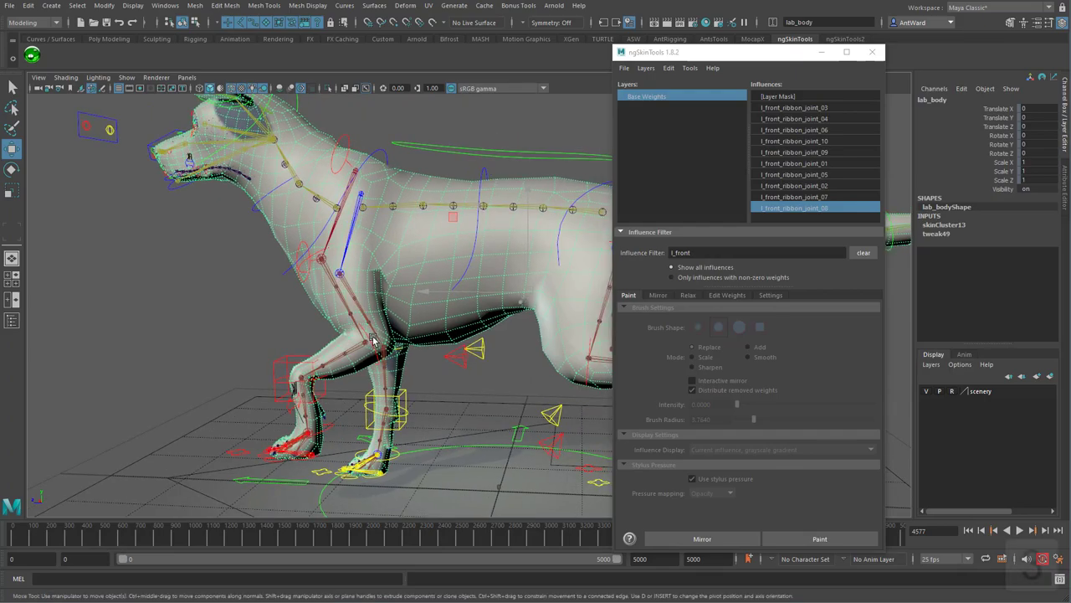
# - Show the body's smooth mesh preview and blend l_front_ribbon_joint_08 weight above the elbow using Smooth mode at intensity 1.0000
pyautogui.press('3')
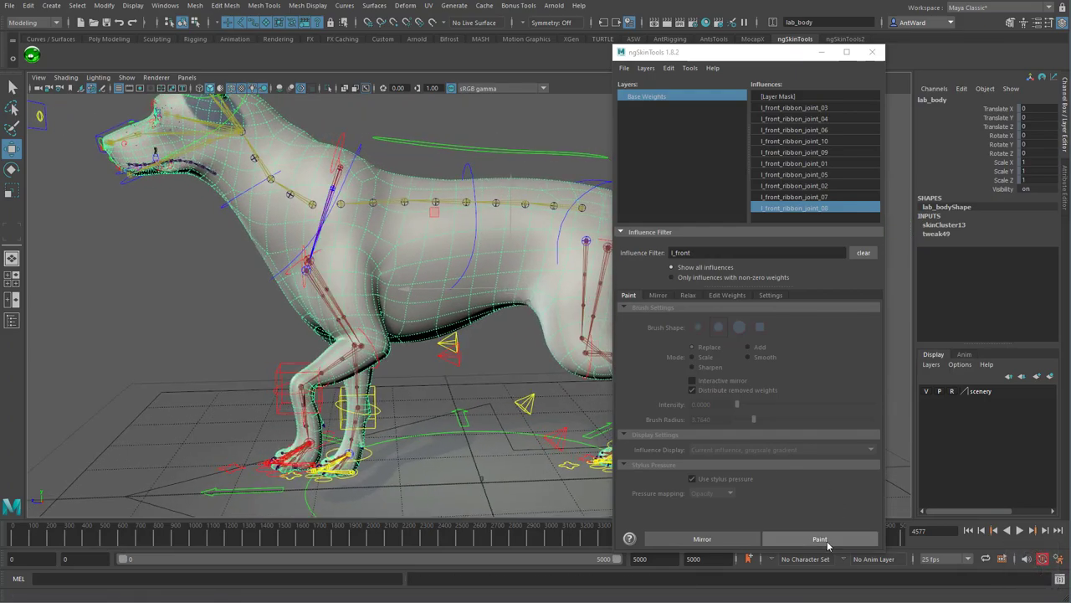
pyautogui.click(820, 538)
pyautogui.scroll(5, 345, 313)
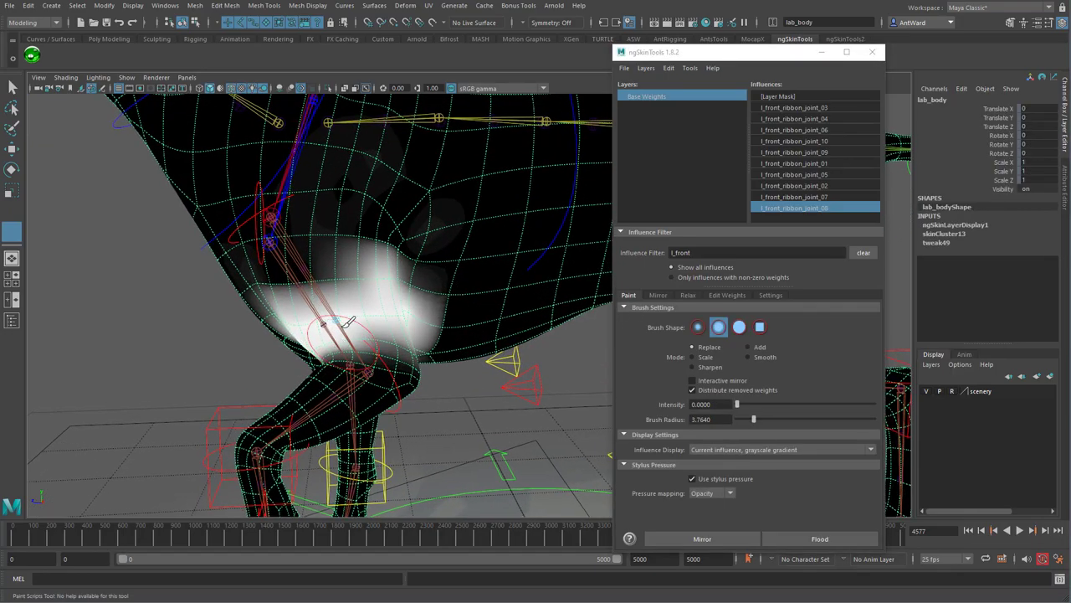
pyautogui.click(763, 359)
pyautogui.moveTo(350, 278)
pyautogui.mouseDown()
pyautogui.moveTo(304, 276)
pyautogui.moveTo(288, 301)
pyautogui.mouseUp()
pyautogui.moveTo(288, 301)
pyautogui.keyDown('alt'); pyautogui.mouseDown()
pyautogui.moveTo(342, 299)
pyautogui.moveTo(290, 252)
pyautogui.mouseUp(); pyautogui.keyUp('alt')
pyautogui.keyDown('alt'); pyautogui.moveTo(290, 252); pyautogui.dragTo(320, 243); pyautogui.keyUp('alt')
pyautogui.moveTo(319, 244)
pyautogui.mouseDown()
pyautogui.moveTo(359, 280)
pyautogui.moveTo(398, 362)
pyautogui.mouseUp()
pyautogui.moveTo(398, 361)
pyautogui.keyDown('alt'); pyautogui.mouseDown()
pyautogui.moveTo(421, 352)
pyautogui.moveTo(422, 273)
pyautogui.mouseUp(); pyautogui.keyUp('alt')
pyautogui.moveTo(422, 273)
pyautogui.keyDown('alt'); pyautogui.mouseDown()
pyautogui.moveTo(451, 339)
pyautogui.moveTo(373, 333)
pyautogui.mouseUp(); pyautogui.keyUp('alt')
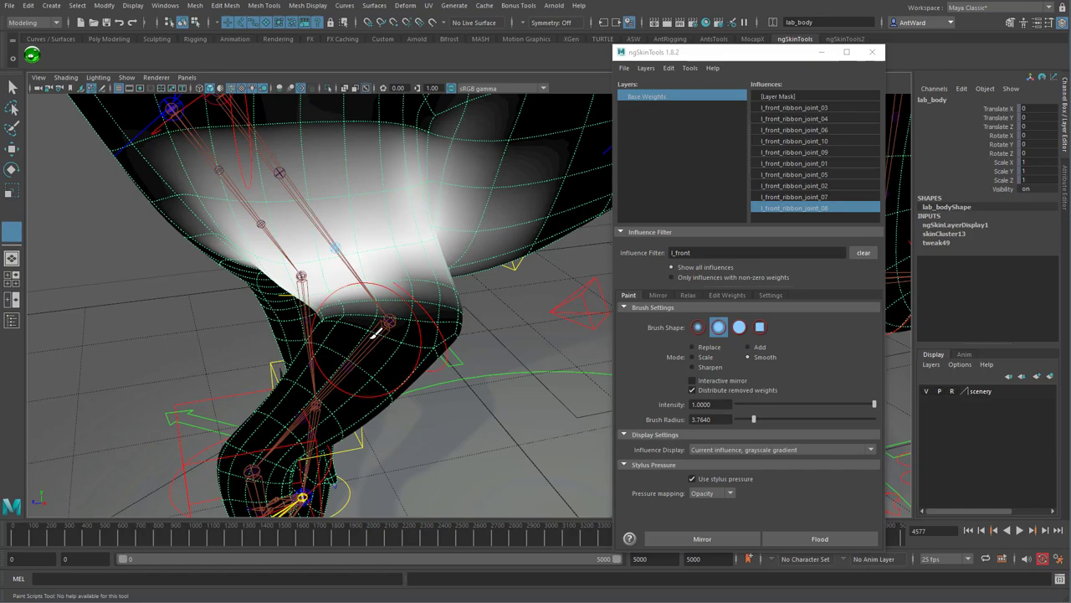
# - Refine l_front_ribbon_joint_08 weight near the elbow using the first brush shape, radius 2.1598, and Add mode at intensity 0.1270
pyautogui.click(699, 328)
pyautogui.moveTo(369, 335)
pyautogui.mouseDown()
pyautogui.moveTo(327, 334)
pyautogui.moveTo(361, 322)
pyautogui.moveTo(310, 243)
pyautogui.moveTo(313, 268)
pyautogui.moveTo(308, 256)
pyautogui.mouseUp()
pyautogui.click(751, 347)
pyautogui.press('1')
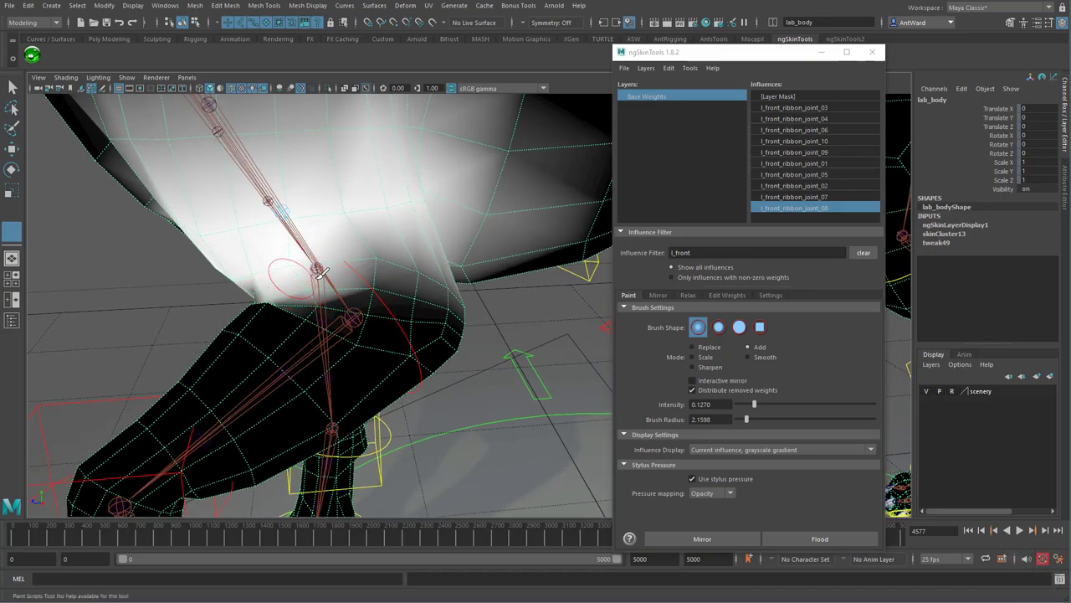
pyautogui.moveTo(363, 282)
pyautogui.mouseDown()
pyautogui.moveTo(375, 255)
pyautogui.moveTo(342, 272)
pyautogui.mouseUp()
pyautogui.moveTo(341, 272)
pyautogui.keyDown('alt'); pyautogui.mouseDown()
pyautogui.moveTo(449, 288)
pyautogui.moveTo(444, 261)
pyautogui.moveTo(356, 318)
pyautogui.moveTo(348, 298)
pyautogui.mouseUp(); pyautogui.keyUp('alt')
pyautogui.moveTo(352, 296)
pyautogui.mouseDown()
pyautogui.moveTo(382, 299)
pyautogui.moveTo(371, 279)
pyautogui.moveTo(287, 346)
pyautogui.moveTo(346, 318)
pyautogui.moveTo(495, 340)
pyautogui.moveTo(485, 292)
pyautogui.moveTo(586, 192)
pyautogui.mouseUp()
pyautogui.press('3')
# - Remove stray l_front_ribbon_joint_07 weight from the torso above the left front elbow using Replace mode and brush radius 3.0058
pyautogui.click(804, 197)
pyautogui.keyDown('alt'); pyautogui.moveTo(486, 285); pyautogui.dragTo(433, 302); pyautogui.keyUp('alt')
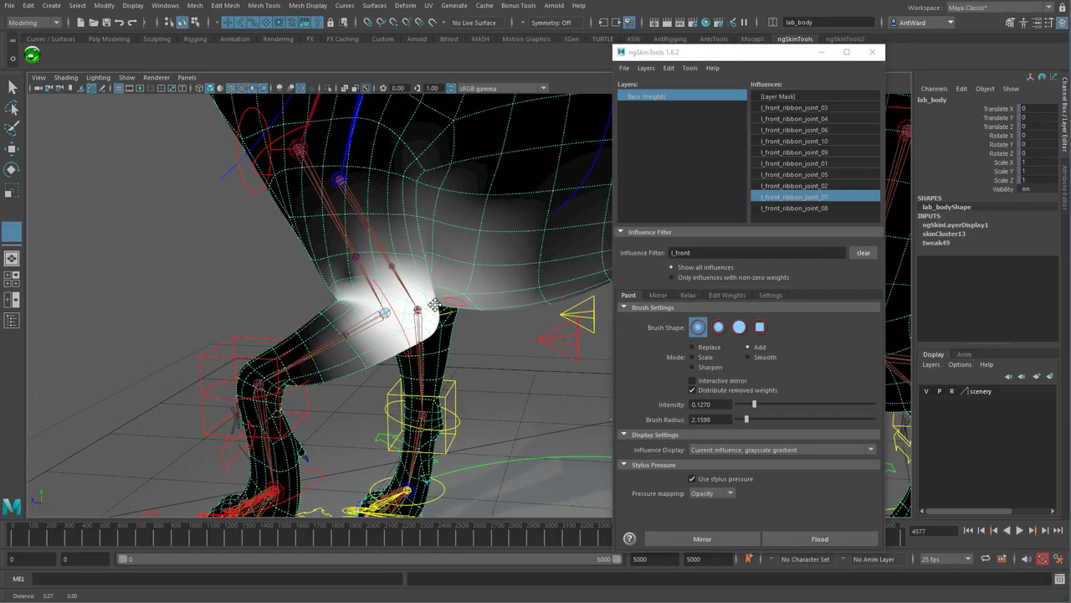
pyautogui.keyDown('alt'); pyautogui.moveTo(405, 309); pyautogui.dragTo(377, 314, button='middle'); pyautogui.keyUp('alt')
pyautogui.click(701, 348)
pyautogui.moveTo(469, 283)
pyautogui.keyDown('alt'); pyautogui.mouseDown()
pyautogui.moveTo(426, 275)
pyautogui.moveTo(438, 274)
pyautogui.mouseUp(); pyautogui.keyUp('alt')
pyautogui.press('b')
pyautogui.moveTo(286, 253)
pyautogui.mouseDown()
pyautogui.moveTo(333, 251)
pyautogui.moveTo(313, 273)
pyautogui.moveTo(359, 246)
pyautogui.mouseUp()
pyautogui.keyDown('alt'); pyautogui.moveTo(424, 307); pyautogui.dragTo(416, 301); pyautogui.keyUp('alt')
pyautogui.moveTo(428, 341)
pyautogui.mouseDown()
pyautogui.moveTo(432, 403)
pyautogui.moveTo(570, 328)
pyautogui.moveTo(425, 306)
pyautogui.moveTo(393, 258)
pyautogui.moveTo(526, 363)
pyautogui.moveTo(371, 411)
pyautogui.moveTo(395, 400)
pyautogui.moveTo(401, 470)
pyautogui.moveTo(555, 383)
pyautogui.moveTo(437, 421)
pyautogui.moveTo(395, 340)
pyautogui.moveTo(395, 427)
pyautogui.moveTo(426, 376)
pyautogui.mouseUp()
pyautogui.keyDown('alt'); pyautogui.moveTo(473, 308); pyautogui.dragTo(500, 361); pyautogui.keyUp('alt')
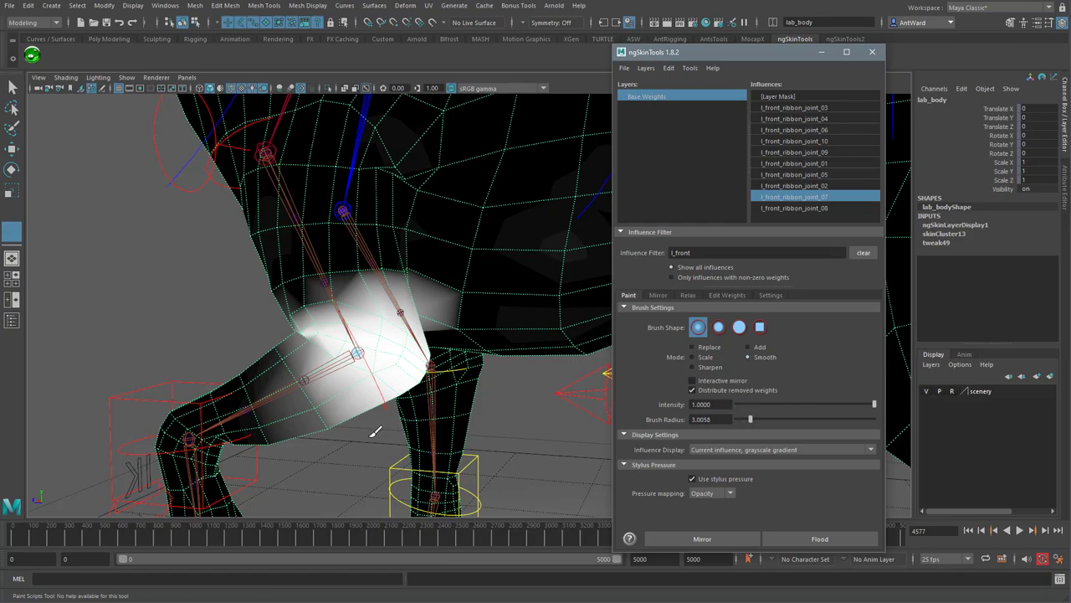
# - Blend l_front_ribbon_joint_07 weight around the left front elbow using Smooth mode at intensity 1.0000
pyautogui.keyDown('alt'); pyautogui.moveTo(375, 431); pyautogui.dragTo(432, 359); pyautogui.keyUp('alt')
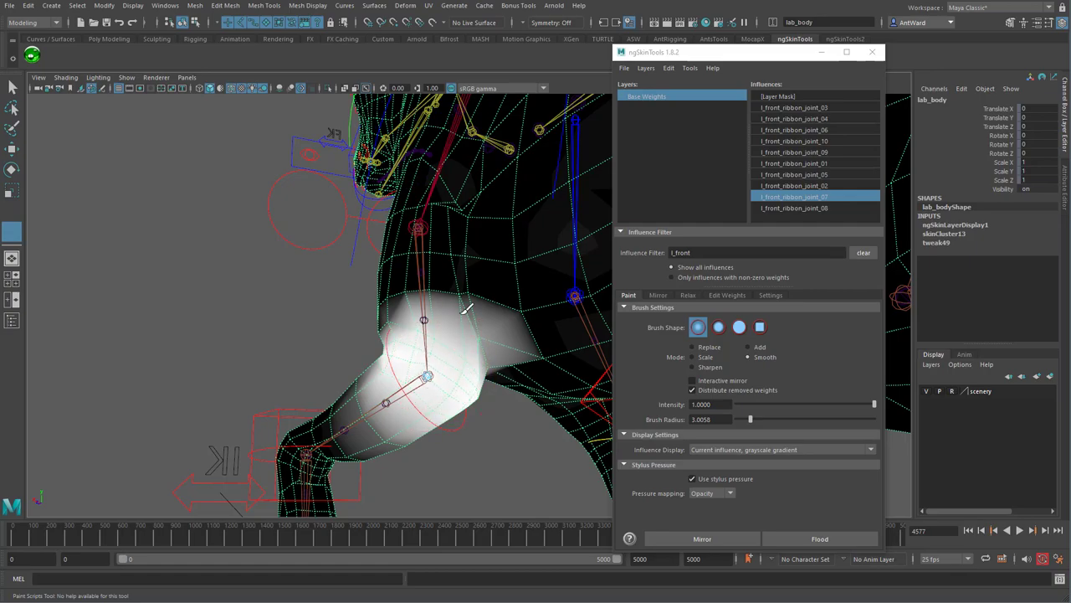
pyautogui.moveTo(466, 308); pyautogui.dragTo(444, 293)
pyautogui.keyDown('alt'); pyautogui.moveTo(402, 339); pyautogui.dragTo(454, 349); pyautogui.keyUp('alt')
pyautogui.moveTo(377, 322)
pyautogui.mouseDown()
pyautogui.moveTo(357, 287)
pyautogui.moveTo(288, 303)
pyautogui.mouseUp()
pyautogui.moveTo(294, 301)
pyautogui.keyDown('alt'); pyautogui.mouseDown()
pyautogui.moveTo(403, 303)
pyautogui.moveTo(329, 285)
pyautogui.moveTo(333, 309)
pyautogui.moveTo(464, 206)
pyautogui.moveTo(433, 221)
pyautogui.moveTo(405, 255)
pyautogui.moveTo(320, 273)
pyautogui.moveTo(485, 303)
pyautogui.mouseUp(); pyautogui.keyUp('alt')
pyautogui.moveTo(494, 289)
pyautogui.mouseDown()
pyautogui.moveTo(465, 274)
pyautogui.moveTo(504, 309)
pyautogui.moveTo(376, 312)
pyautogui.moveTo(454, 294)
pyautogui.mouseUp()
pyautogui.moveTo(463, 332)
pyautogui.keyDown('alt'); pyautogui.mouseDown()
pyautogui.moveTo(406, 331)
pyautogui.moveTo(428, 332)
pyautogui.mouseUp(); pyautogui.keyUp('alt')
# - Refine l_front_ribbon_joint_08 weight above the elbow using Add mode at intensity 0.1270 and Smooth mode at intensity 1.0000
pyautogui.click(829, 207)
pyautogui.click(748, 347)
pyautogui.keyDown('alt'); pyautogui.moveTo(440, 285); pyautogui.dragTo(386, 248); pyautogui.keyUp('alt')
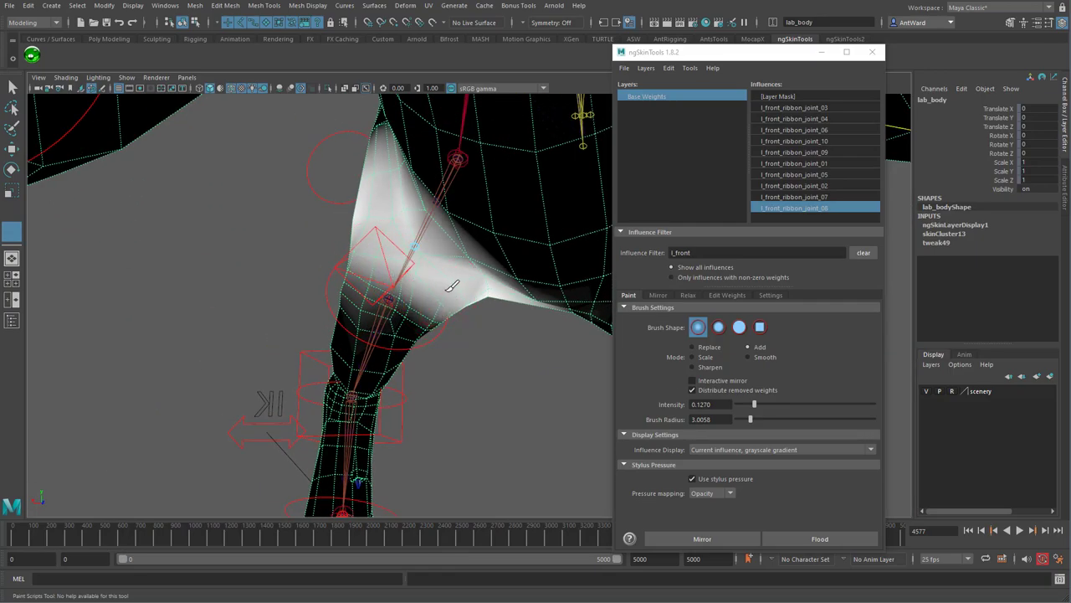
pyautogui.moveTo(453, 286)
pyautogui.keyDown('alt'); pyautogui.mouseDown()
pyautogui.moveTo(388, 263)
pyautogui.moveTo(368, 221)
pyautogui.mouseUp(); pyautogui.keyUp('alt')
pyautogui.moveTo(377, 259)
pyautogui.keyDown('alt'); pyautogui.mouseDown()
pyautogui.moveTo(446, 312)
pyautogui.moveTo(446, 363)
pyautogui.moveTo(368, 289)
pyautogui.moveTo(502, 292)
pyautogui.moveTo(347, 294)
pyautogui.mouseUp(); pyautogui.keyUp('alt')
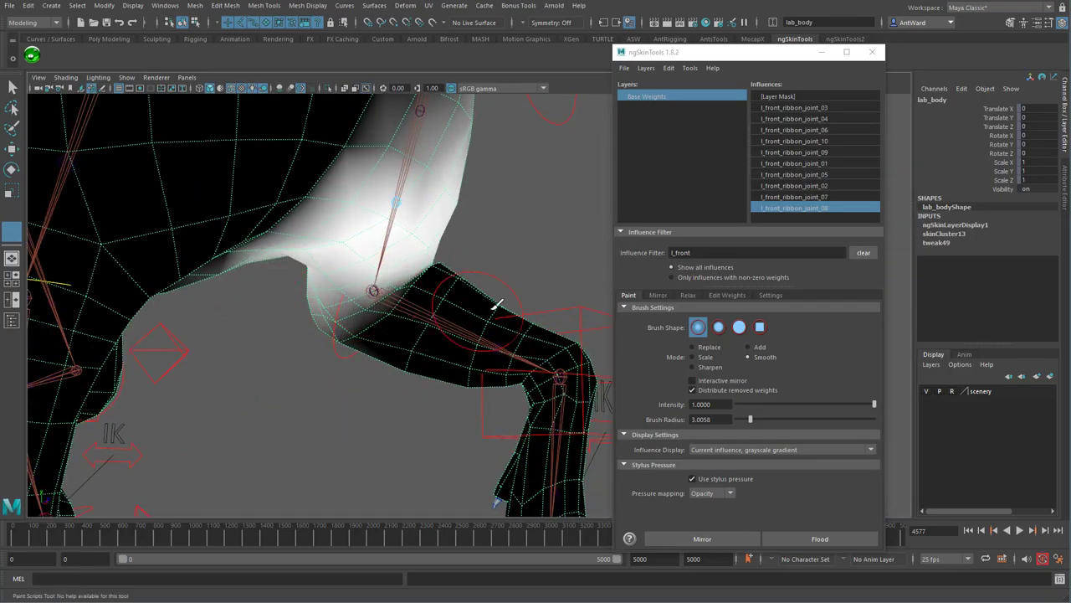
pyautogui.keyDown('alt'); pyautogui.moveTo(500, 308); pyautogui.dragTo(377, 293); pyautogui.keyUp('alt')
# - Refine l_front_ribbon_joint_06 weight below the elbow using Add mode at intensity 0.1270 with brush radius 3.0058
pyautogui.click(834, 197)
pyautogui.click(827, 131)
pyautogui.keyDown('alt'); pyautogui.moveTo(452, 294); pyautogui.dragTo(395, 291); pyautogui.keyUp('alt')
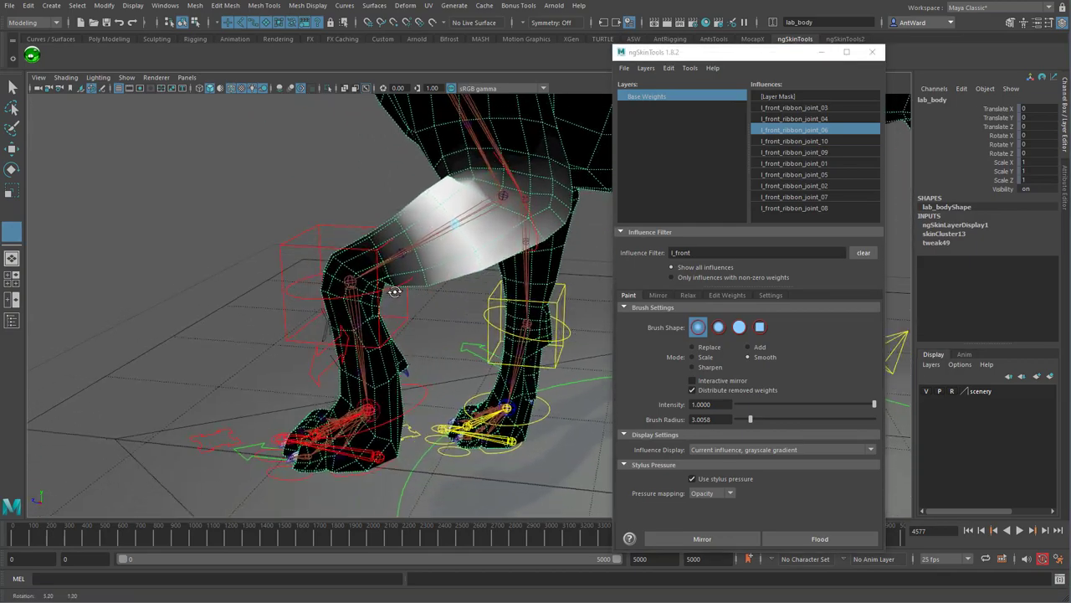
pyautogui.keyDown('alt'); pyautogui.moveTo(563, 190); pyautogui.dragTo(449, 207); pyautogui.keyUp('alt')
pyautogui.moveTo(517, 283)
pyautogui.keyDown('alt'); pyautogui.mouseDown()
pyautogui.moveTo(454, 292)
pyautogui.moveTo(475, 277)
pyautogui.mouseUp(); pyautogui.keyUp('alt')
pyautogui.click(749, 347)
pyautogui.keyDown('alt'); pyautogui.moveTo(340, 263); pyautogui.dragTo(459, 308); pyautogui.keyUp('alt')
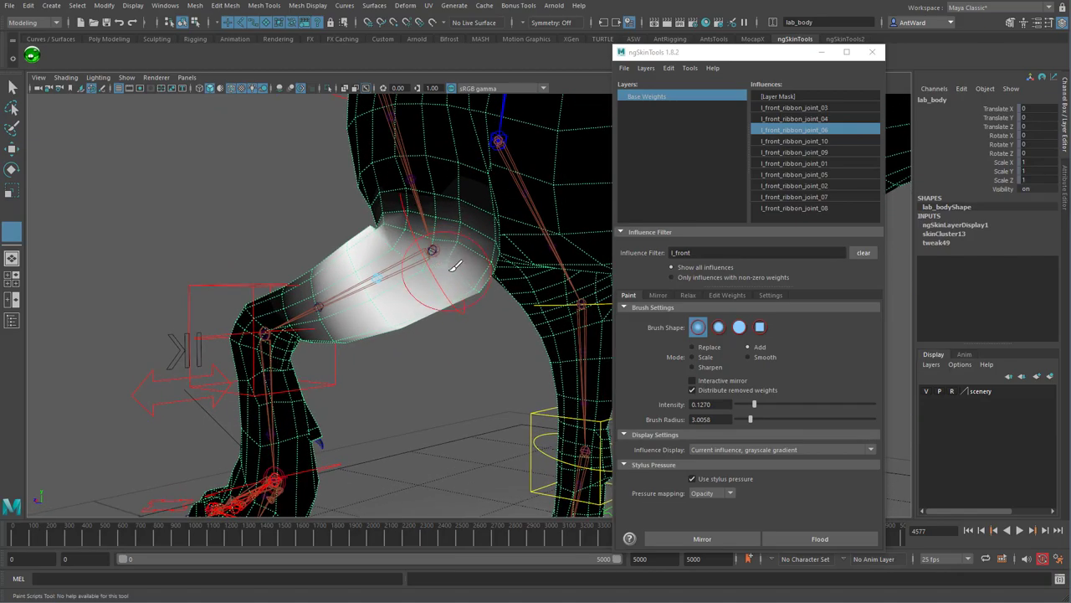
pyautogui.keyDown('alt'); pyautogui.moveTo(449, 271); pyautogui.dragTo(474, 318); pyautogui.keyUp('alt')
pyautogui.click(760, 357)
# - Blend l_front_ribbon_joint_05 weight along the lower forearm using Smooth mode at intensity 1.0000
pyautogui.click(834, 175)
pyautogui.keyDown('alt'); pyautogui.moveTo(267, 307); pyautogui.dragTo(477, 306); pyautogui.keyUp('alt')
pyautogui.moveTo(433, 358)
pyautogui.mouseDown()
pyautogui.moveTo(408, 335)
pyautogui.moveTo(421, 341)
pyautogui.mouseUp()
pyautogui.keyDown('alt'); pyautogui.moveTo(301, 333); pyautogui.dragTo(390, 321); pyautogui.keyUp('alt')
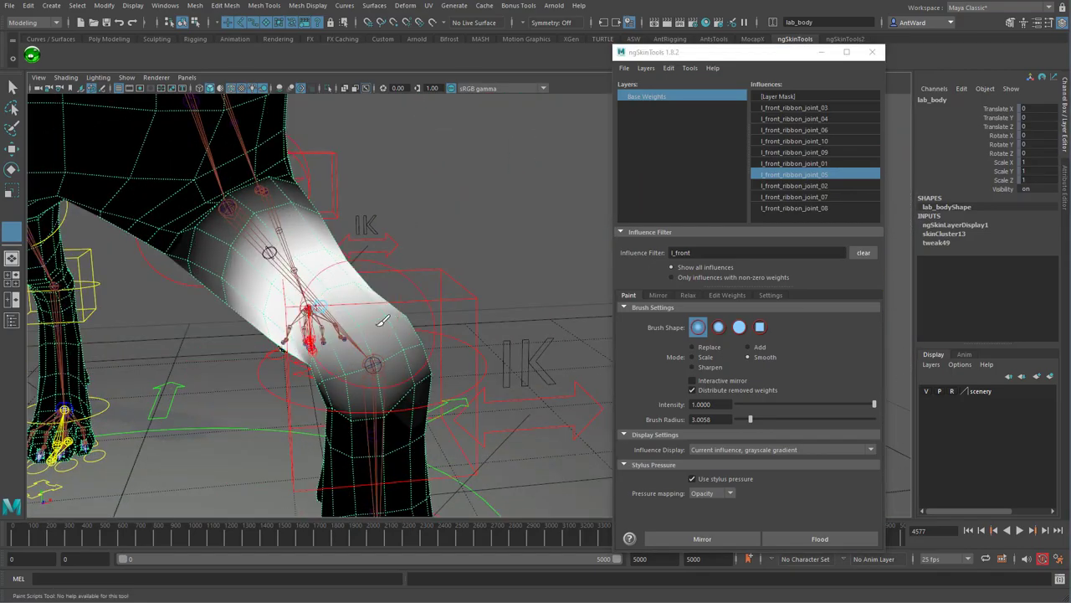
pyautogui.keyDown('alt'); pyautogui.moveTo(452, 346); pyautogui.dragTo(398, 355); pyautogui.keyUp('alt')
# - Build up l_front_ribbon_joint_05 weight on the forearm just above the wrist using Add mode at intensity 0.1270 and brush radius 0.8420
pyautogui.moveTo(262, 287)
pyautogui.keyDown('alt'); pyautogui.mouseDown()
pyautogui.moveTo(256, 306)
pyautogui.moveTo(310, 311)
pyautogui.moveTo(474, 301)
pyautogui.moveTo(313, 318)
pyautogui.moveTo(416, 275)
pyautogui.moveTo(220, 198)
pyautogui.moveTo(339, 257)
pyautogui.moveTo(371, 313)
pyautogui.mouseUp(); pyautogui.keyUp('alt')
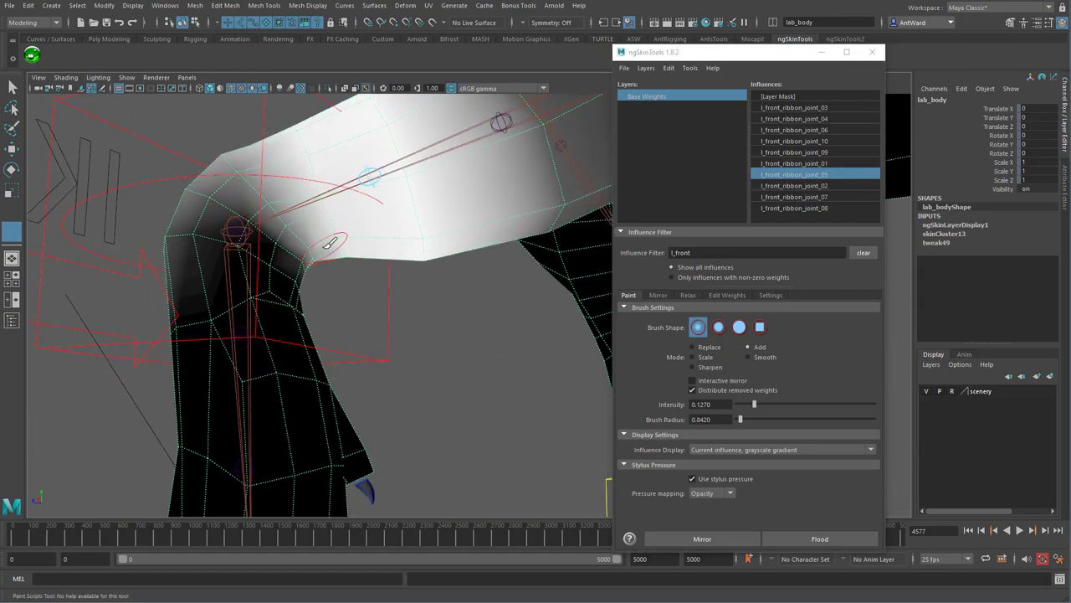
pyautogui.moveTo(330, 243)
pyautogui.mouseDown()
pyautogui.moveTo(284, 235)
pyautogui.moveTo(309, 247)
pyautogui.mouseUp()
pyautogui.moveTo(417, 269)
pyautogui.keyDown('alt'); pyautogui.mouseDown()
pyautogui.moveTo(313, 275)
pyautogui.moveTo(219, 261)
pyautogui.moveTo(278, 266)
pyautogui.mouseUp(); pyautogui.keyUp('alt')
pyautogui.moveTo(278, 266)
pyautogui.keyDown('alt'); pyautogui.mouseDown()
pyautogui.moveTo(246, 265)
pyautogui.moveTo(260, 228)
pyautogui.mouseUp(); pyautogui.keyUp('alt')
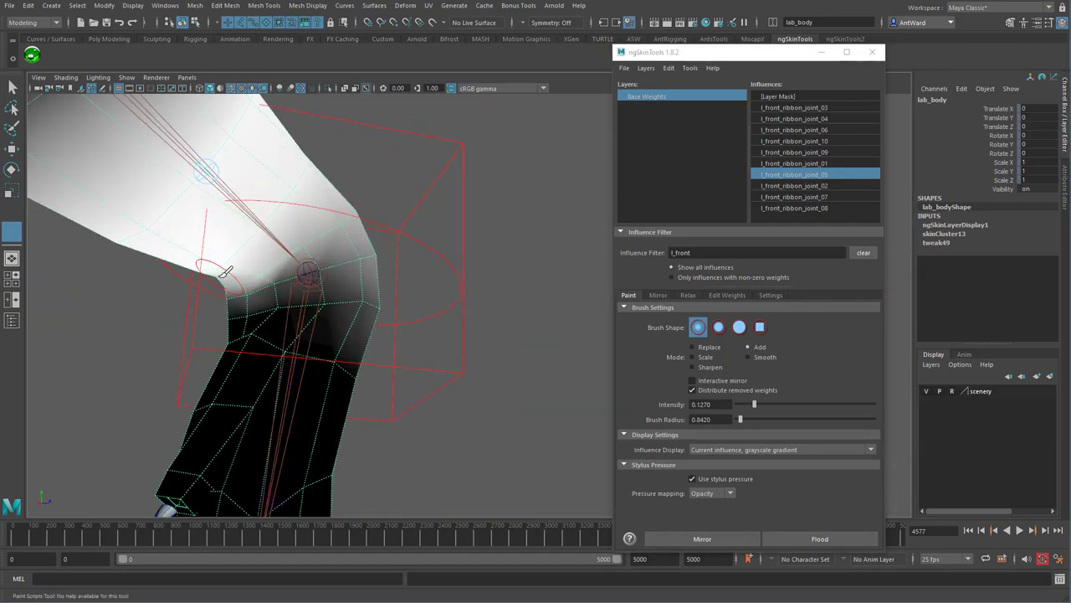
pyautogui.moveTo(250, 268)
pyautogui.mouseDown()
pyautogui.moveTo(294, 241)
pyautogui.moveTo(377, 246)
pyautogui.moveTo(428, 279)
pyautogui.mouseUp()
pyautogui.keyDown('alt'); pyautogui.moveTo(387, 289); pyautogui.dragTo(306, 300, button='middle'); pyautogui.keyUp('alt')
pyautogui.keyDown('alt'); pyautogui.moveTo(305, 298); pyautogui.dragTo(339, 293, button='right'); pyautogui.keyUp('alt')
pyautogui.moveTo(277, 270)
pyautogui.mouseDown()
pyautogui.moveTo(291, 289)
pyautogui.moveTo(155, 305)
pyautogui.mouseUp()
pyautogui.moveTo(494, 308)
pyautogui.keyDown('alt'); pyautogui.mouseDown()
pyautogui.moveTo(475, 307)
pyautogui.moveTo(509, 306)
pyautogui.moveTo(375, 331)
pyautogui.mouseUp(); pyautogui.keyUp('alt')
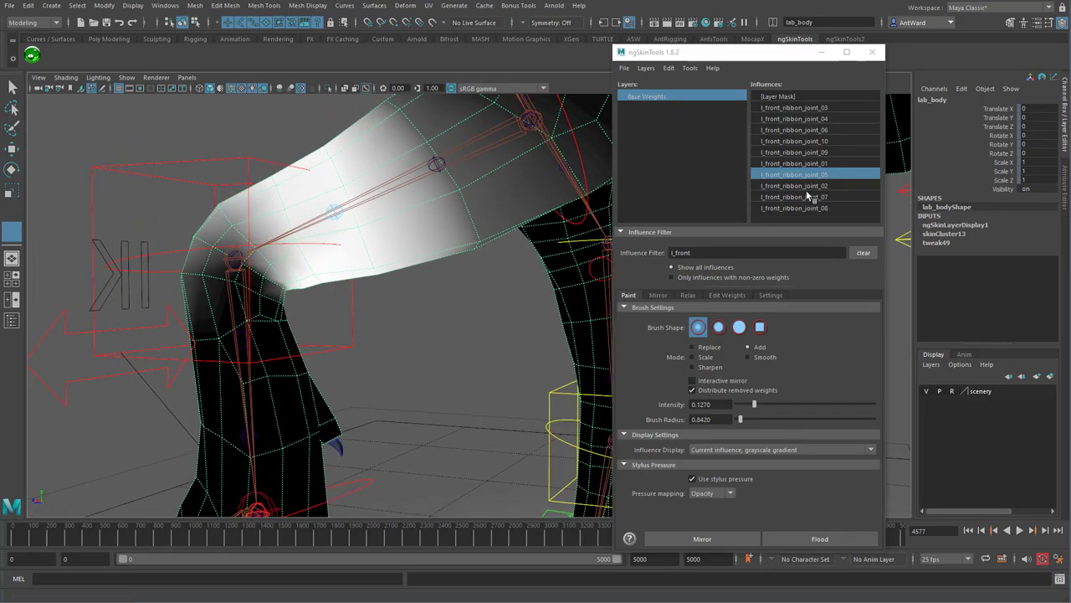
# - Build up l_front_ribbon_joint_04 weight around the left front wrist using Add mode at intensity 0.1270
pyautogui.click(795, 118)
pyautogui.keyDown('alt'); pyautogui.moveTo(469, 334); pyautogui.dragTo(421, 320); pyautogui.keyUp('alt')
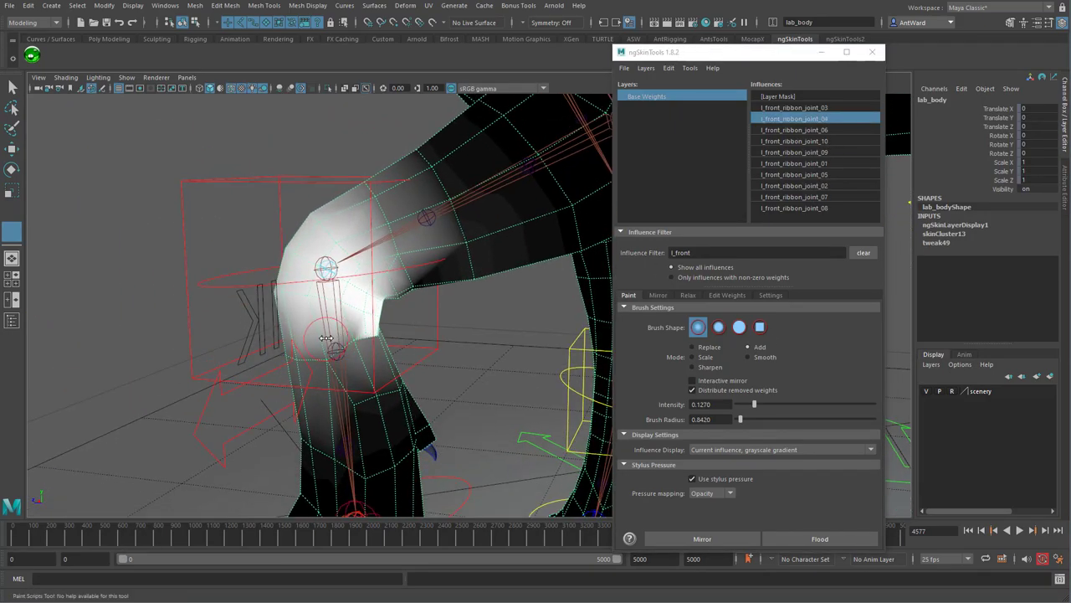
pyautogui.keyDown('alt'); pyautogui.moveTo(327, 337); pyautogui.dragTo(440, 344); pyautogui.keyUp('alt')
pyautogui.click(796, 107)
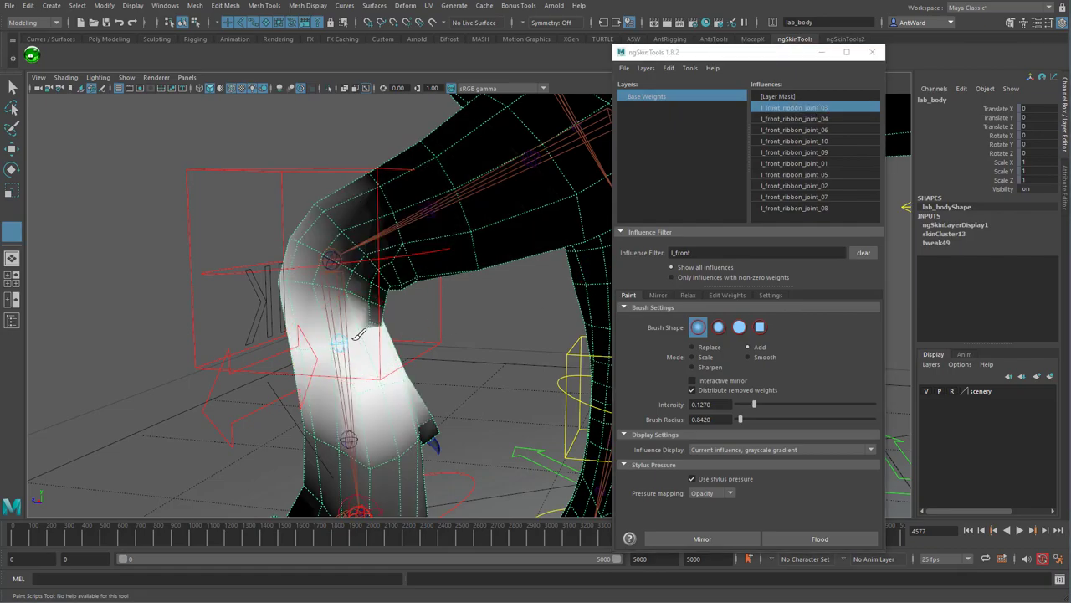
pyautogui.moveTo(388, 332)
pyautogui.keyDown('alt'); pyautogui.mouseDown()
pyautogui.moveTo(352, 328)
pyautogui.moveTo(387, 316)
pyautogui.mouseUp(); pyautogui.keyUp('alt')
pyautogui.click(835, 119)
pyautogui.keyDown('alt'); pyautogui.moveTo(428, 308); pyautogui.dragTo(397, 339, button='middle'); pyautogui.keyUp('alt')
pyautogui.keyDown('alt'); pyautogui.moveTo(397, 340); pyautogui.dragTo(349, 359, button='right'); pyautogui.keyUp('alt')
pyautogui.moveTo(343, 271)
pyautogui.keyDown('alt'); pyautogui.mouseDown()
pyautogui.moveTo(244, 306)
pyautogui.moveTo(310, 236)
pyautogui.mouseUp(); pyautogui.keyUp('alt')
pyautogui.moveTo(310, 236)
pyautogui.keyDown('alt'); pyautogui.mouseDown()
pyautogui.moveTo(339, 270)
pyautogui.moveTo(536, 225)
pyautogui.mouseUp(); pyautogui.keyUp('alt')
pyautogui.keyDown('alt'); pyautogui.moveTo(433, 298); pyautogui.dragTo(333, 307, button='middle'); pyautogui.keyUp('alt')
pyautogui.keyDown('alt'); pyautogui.moveTo(333, 307); pyautogui.dragTo(389, 307, button='right'); pyautogui.keyUp('alt')
# - Blend l_front_ribbon_joint_04 weight below the wrist using the second brush shape, radius 0.8006, and Smooth mode at intensity 1.0000
pyautogui.click(748, 357)
pyautogui.click(718, 326)
pyautogui.keyDown('alt'); pyautogui.moveTo(416, 328); pyautogui.dragTo(402, 326, button='middle'); pyautogui.keyUp('alt')
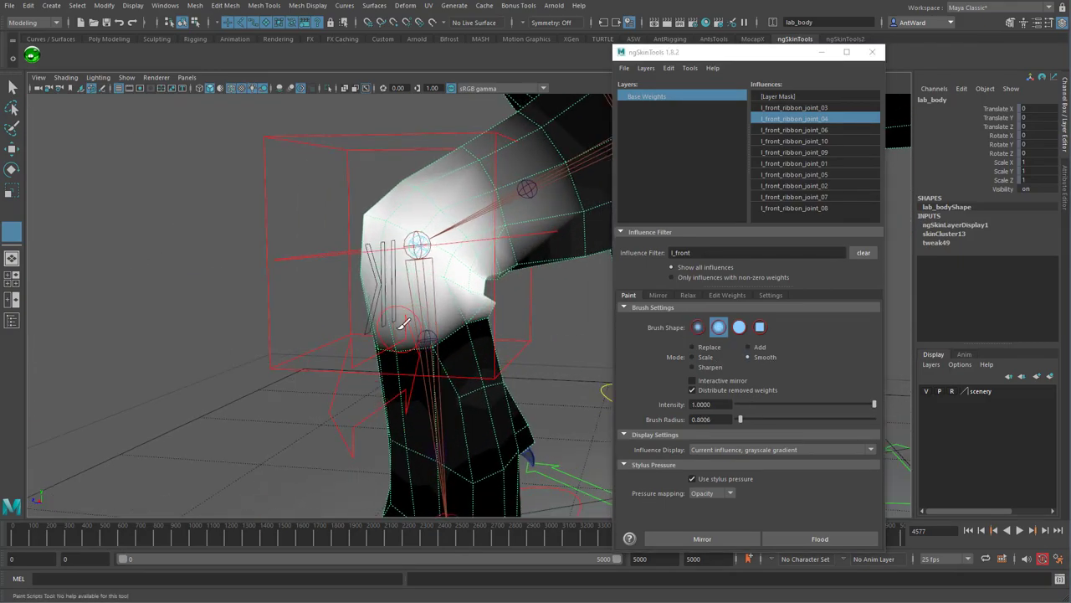
pyautogui.moveTo(393, 352)
pyautogui.mouseDown()
pyautogui.moveTo(450, 358)
pyautogui.moveTo(486, 307)
pyautogui.moveTo(399, 382)
pyautogui.moveTo(413, 368)
pyautogui.mouseUp()
pyautogui.moveTo(413, 376)
pyautogui.mouseDown()
pyautogui.moveTo(387, 360)
pyautogui.moveTo(490, 351)
pyautogui.mouseUp()
pyautogui.keyDown('alt'); pyautogui.moveTo(490, 351); pyautogui.dragTo(340, 424, button='right'); pyautogui.keyUp('alt')
pyautogui.keyDown('alt'); pyautogui.moveTo(340, 423); pyautogui.dragTo(390, 320, button='middle'); pyautogui.keyUp('alt')
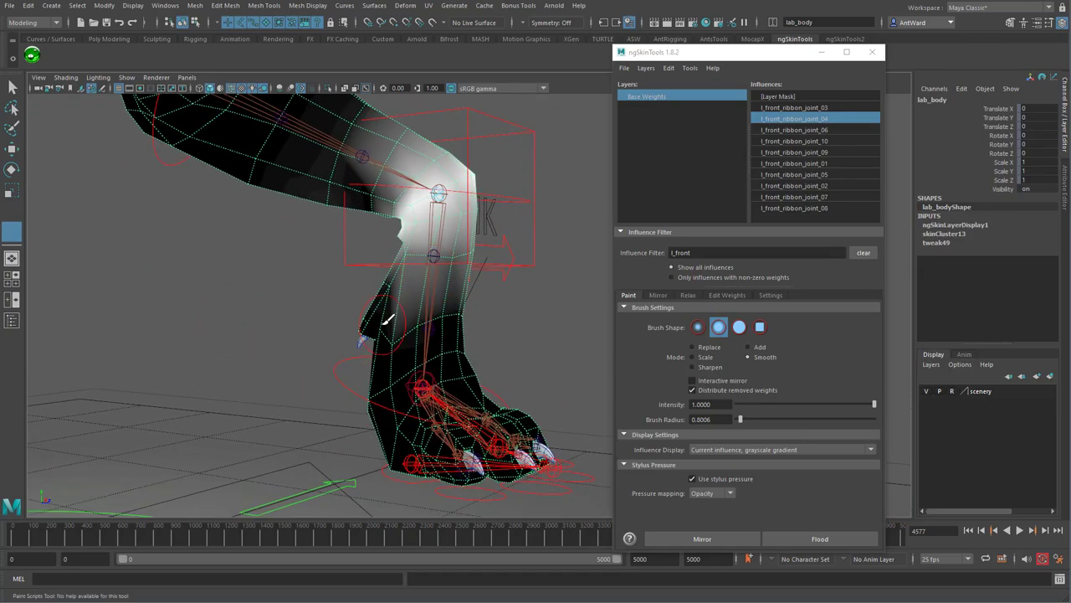
# - Examine the weights of l_front_ribbon_joint_03, l_front_ribbon_joint_02 and l_front_ribbon_joint_01 down the lower leg to the paw
pyautogui.click(832, 109)
pyautogui.keyDown('alt'); pyautogui.moveTo(412, 231); pyautogui.dragTo(376, 270); pyautogui.keyUp('alt')
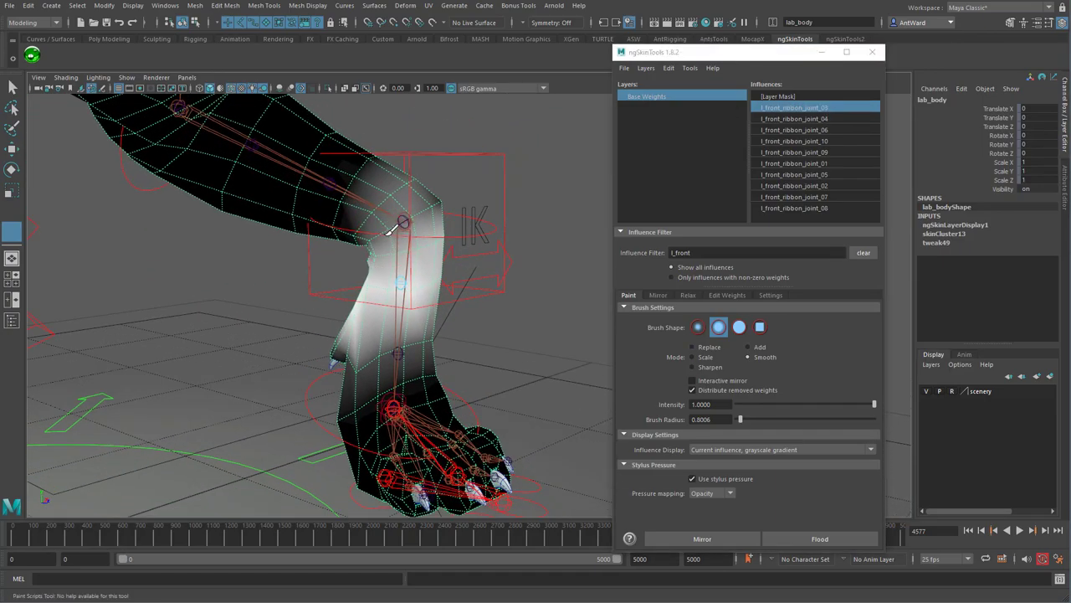
pyautogui.keyDown('alt'); pyautogui.moveTo(532, 216); pyautogui.dragTo(437, 160); pyautogui.keyUp('alt')
pyautogui.keyDown('alt'); pyautogui.moveTo(352, 308); pyautogui.dragTo(559, 343); pyautogui.keyUp('alt')
pyautogui.click(829, 186)
pyautogui.click(830, 185)
pyautogui.keyDown('alt'); pyautogui.moveTo(401, 352); pyautogui.dragTo(389, 328); pyautogui.keyUp('alt')
pyautogui.click(830, 163)
pyautogui.keyDown('alt'); pyautogui.moveTo(377, 335); pyautogui.dragTo(600, 308, button='right'); pyautogui.keyUp('alt')
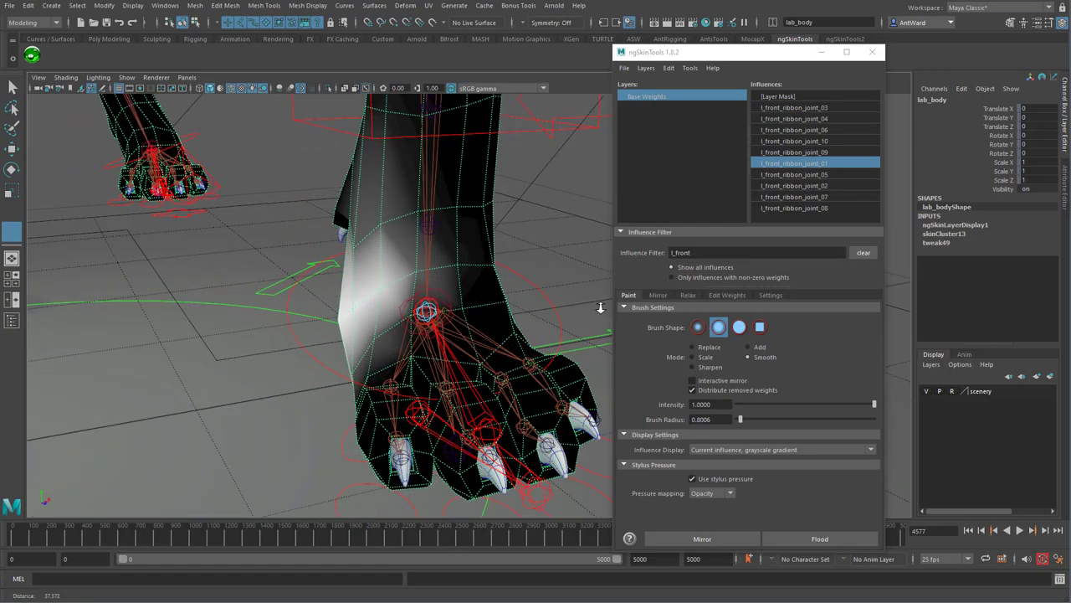
pyautogui.keyDown('alt'); pyautogui.moveTo(500, 329); pyautogui.dragTo(431, 345); pyautogui.keyUp('alt')
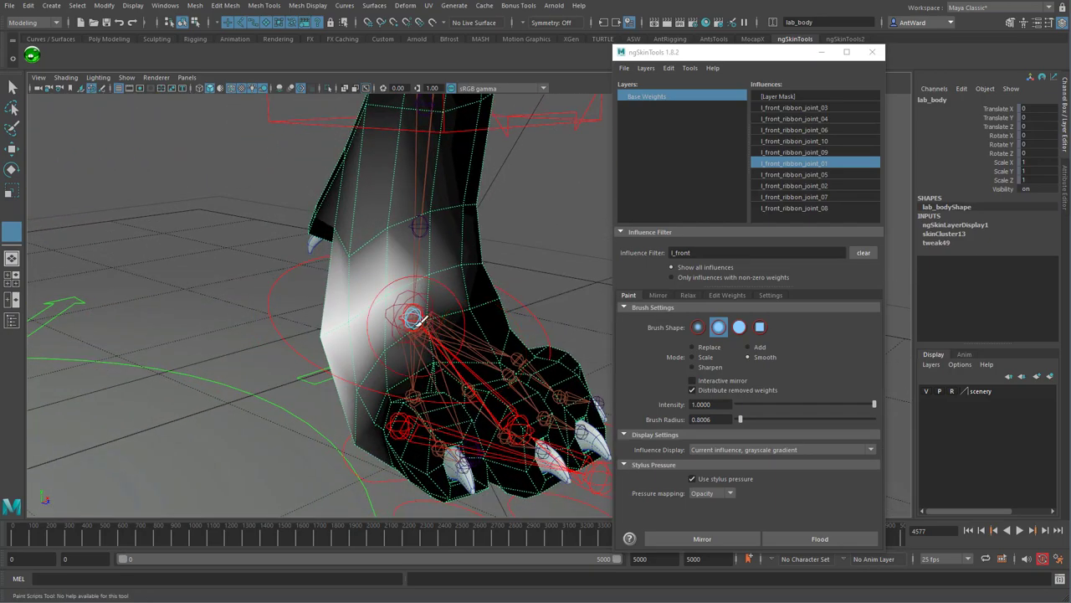
# - Identify the paw's metacarpus joint, filter the body's influences by meta and select l_frnt_metacarpus for painting
pyautogui.press('w')
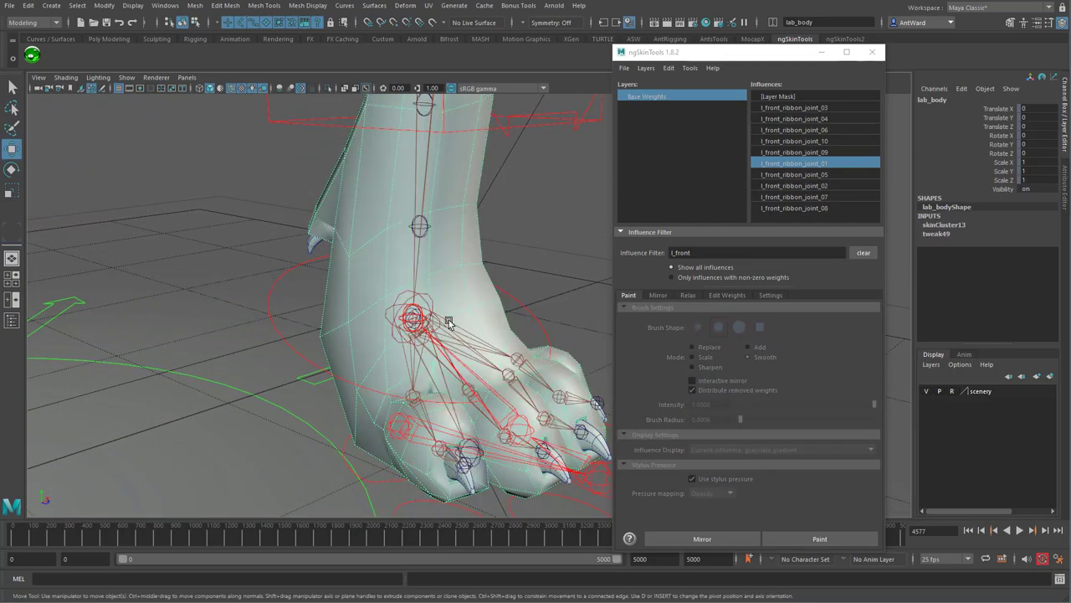
pyautogui.click(448, 323)
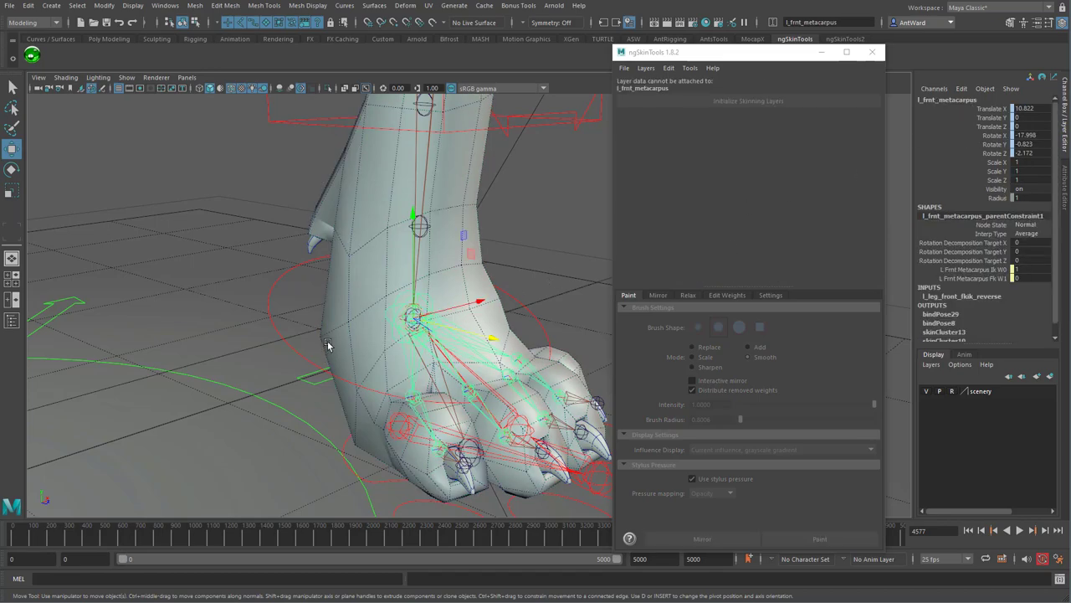
pyautogui.click(353, 321)
pyautogui.click(853, 539)
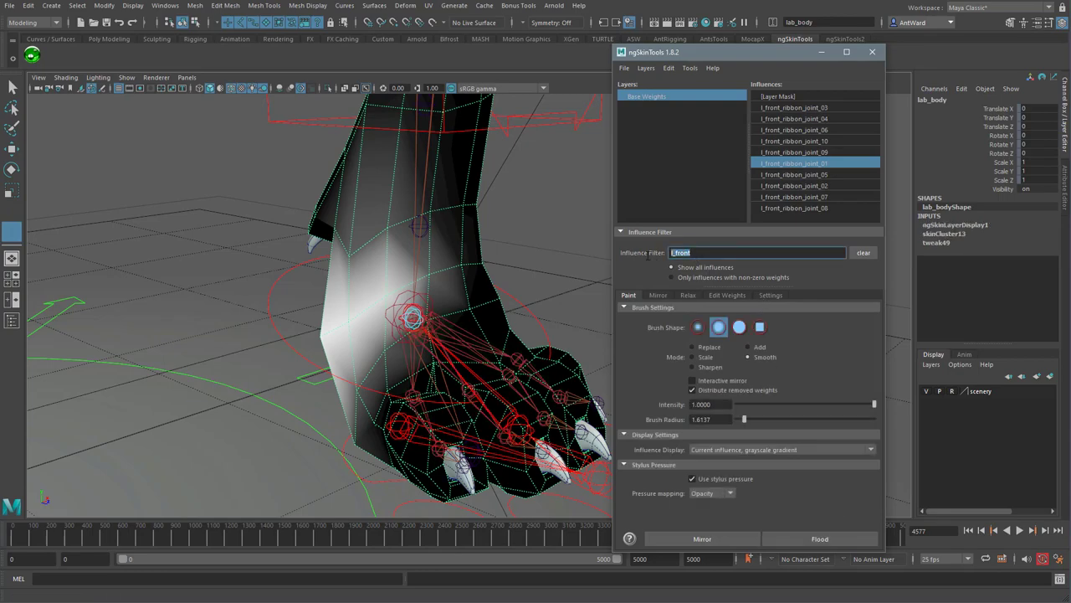
pyautogui.write('meta')
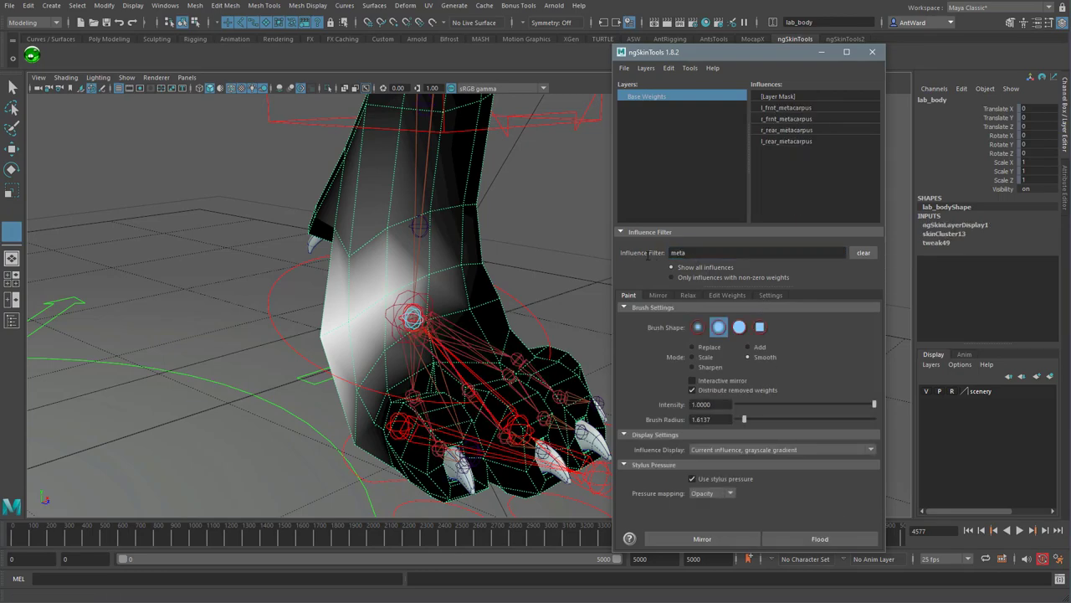
pyautogui.click(795, 108)
pyautogui.click(831, 539)
# - Pose the left front paw by moving l_paw_front_ctrl along its Z axis, and reselect the body mesh
pyautogui.keyDown('alt'); pyautogui.moveTo(507, 365); pyautogui.dragTo(456, 365, button='right'); pyautogui.keyUp('alt')
pyautogui.keyDown('alt'); pyautogui.moveTo(456, 364); pyautogui.dragTo(569, 350); pyautogui.keyUp('alt')
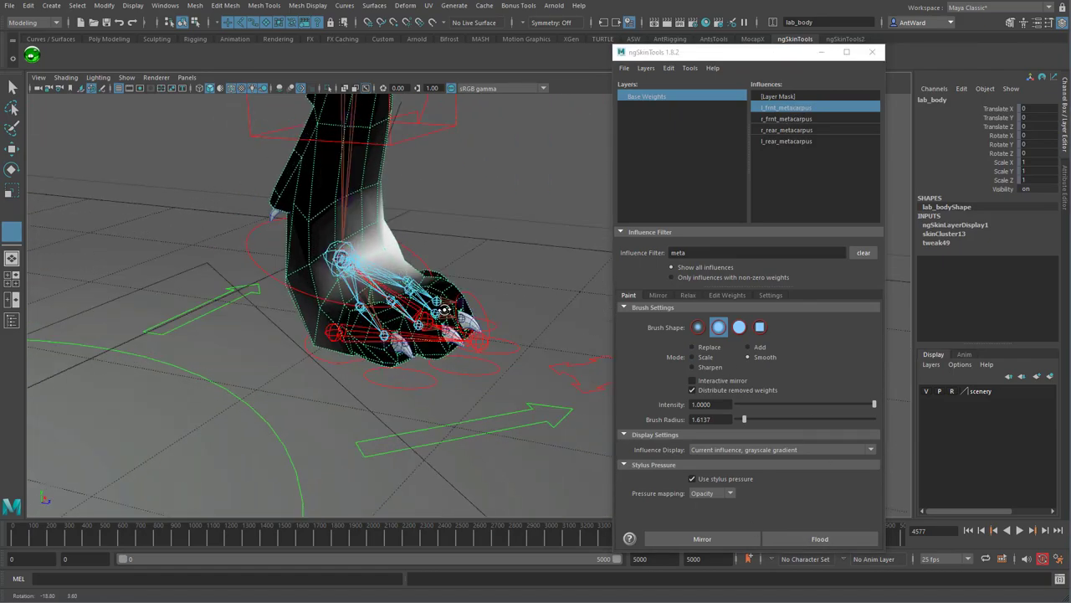
pyautogui.keyDown('alt'); pyautogui.moveTo(569, 350); pyautogui.dragTo(556, 349, button='right'); pyautogui.keyUp('alt')
pyautogui.press('w')
pyautogui.keyDown('alt'); pyautogui.moveTo(506, 373); pyautogui.dragTo(468, 377, button='right'); pyautogui.keyUp('alt')
pyautogui.click(568, 339)
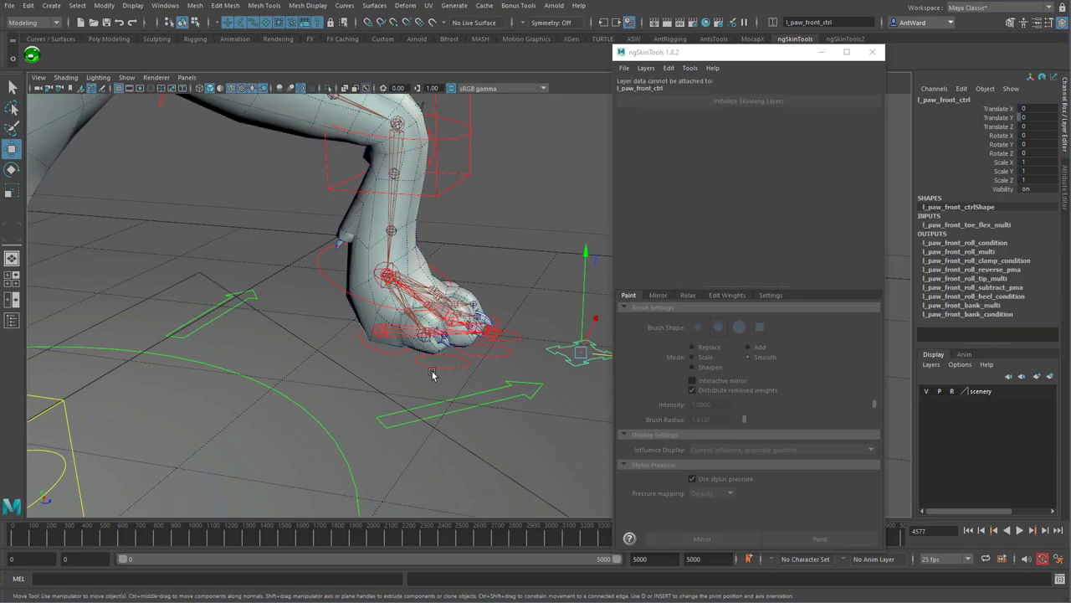
pyautogui.keyDown('alt'); pyautogui.moveTo(432, 371); pyautogui.dragTo(292, 362, button='middle'); pyautogui.keyUp('alt')
pyautogui.moveTo(452, 349); pyautogui.dragTo(507, 362)
pyautogui.keyDown('alt'); pyautogui.moveTo(222, 354); pyautogui.dragTo(335, 377, button='middle'); pyautogui.keyUp('alt')
pyautogui.keyDown('alt'); pyautogui.moveTo(335, 377); pyautogui.dragTo(532, 371, button='right'); pyautogui.keyUp('alt')
pyautogui.keyDown('alt'); pyautogui.moveTo(474, 370); pyautogui.dragTo(352, 350); pyautogui.keyUp('alt')
pyautogui.click(450, 313)
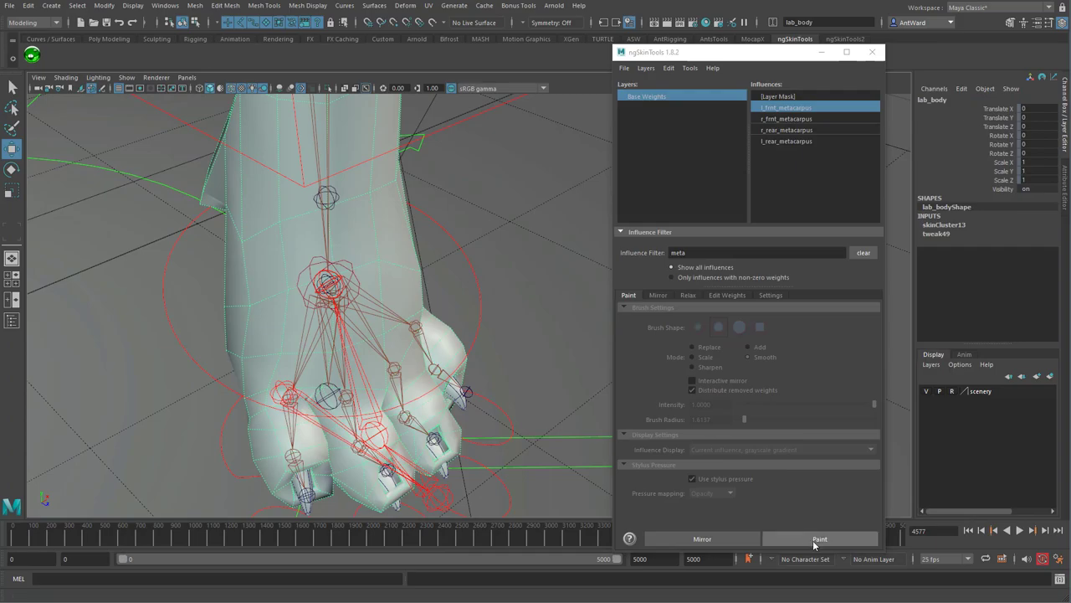
# - Paint l_frnt_metacarpus weight across the top of the left front paw using Add mode at intensity 0.1270 and brush radius 1.6137
pyautogui.click(813, 540)
pyautogui.moveTo(466, 318)
pyautogui.keyDown('alt'); pyautogui.mouseDown()
pyautogui.moveTo(454, 316)
pyautogui.moveTo(472, 306)
pyautogui.moveTo(456, 303)
pyautogui.mouseUp(); pyautogui.keyUp('alt')
pyautogui.click(711, 348)
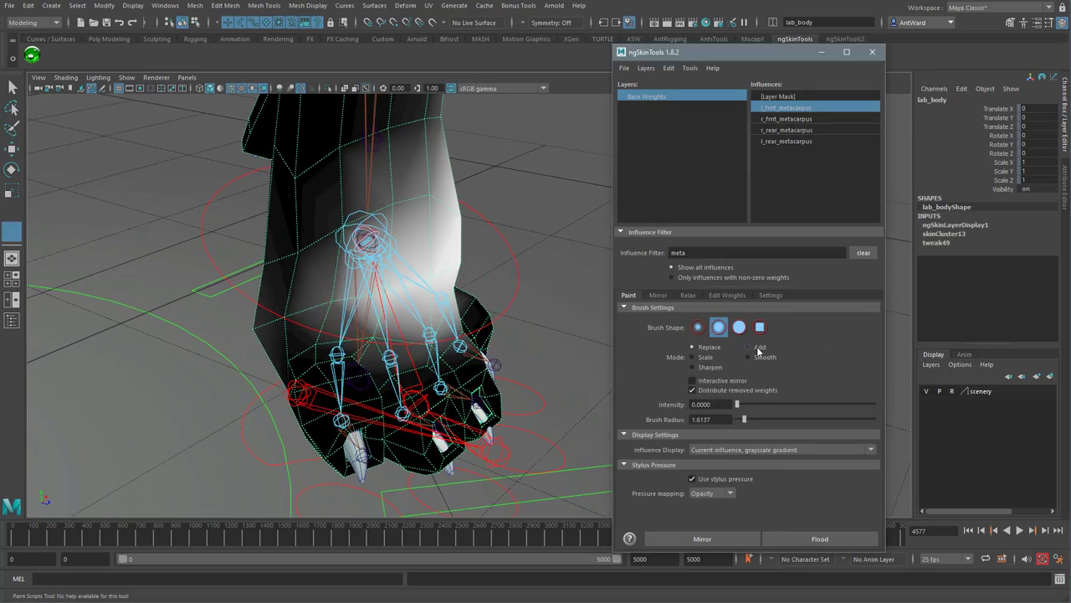
pyautogui.click(758, 346)
pyautogui.moveTo(502, 251)
pyautogui.keyDown('alt'); pyautogui.mouseDown()
pyautogui.moveTo(478, 227)
pyautogui.moveTo(460, 277)
pyautogui.mouseUp(); pyautogui.keyUp('alt')
pyautogui.keyDown('alt'); pyautogui.moveTo(358, 258); pyautogui.dragTo(393, 251); pyautogui.keyUp('alt')
pyautogui.moveTo(330, 239)
pyautogui.mouseDown()
pyautogui.moveTo(383, 251)
pyautogui.moveTo(491, 242)
pyautogui.moveTo(435, 226)
pyautogui.mouseUp()
pyautogui.moveTo(452, 233); pyautogui.dragTo(310, 251)
# - Turn off X-Ray Joints, show the unsmoothed mesh and extend l_frnt_metacarpus weight around the paw's underside and sides
pyautogui.click(65, 77)
pyautogui.click(87, 201)
pyautogui.moveTo(359, 298)
pyautogui.keyDown('alt'); pyautogui.mouseDown()
pyautogui.moveTo(512, 264)
pyautogui.moveTo(530, 229)
pyautogui.mouseUp(); pyautogui.keyUp('alt')
pyautogui.press('1')
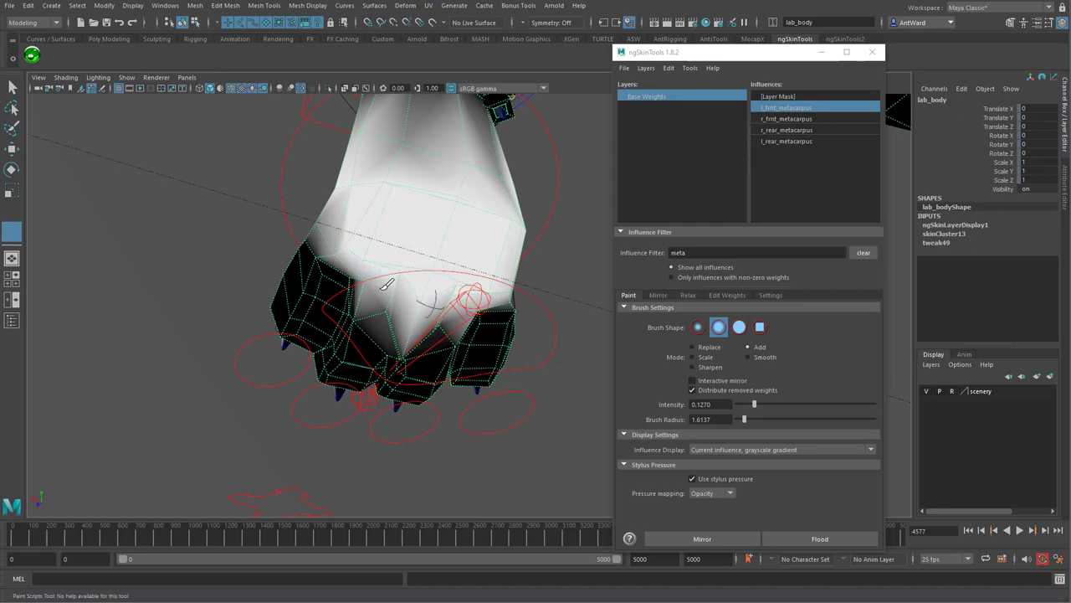
pyautogui.keyDown('alt'); pyautogui.moveTo(369, 197); pyautogui.dragTo(285, 189); pyautogui.keyUp('alt')
pyautogui.moveTo(356, 209)
pyautogui.mouseDown()
pyautogui.moveTo(368, 174)
pyautogui.moveTo(421, 248)
pyautogui.mouseUp()
pyautogui.keyDown('alt'); pyautogui.moveTo(421, 249); pyautogui.dragTo(410, 355, button='middle'); pyautogui.keyUp('alt')
pyautogui.moveTo(419, 192)
pyautogui.mouseDown()
pyautogui.moveTo(385, 229)
pyautogui.moveTo(502, 226)
pyautogui.mouseUp()
pyautogui.moveTo(468, 201)
pyautogui.mouseDown()
pyautogui.moveTo(512, 226)
pyautogui.moveTo(287, 287)
pyautogui.mouseUp()
pyautogui.keyDown('alt'); pyautogui.moveTo(402, 323); pyautogui.dragTo(391, 349); pyautogui.keyUp('alt')
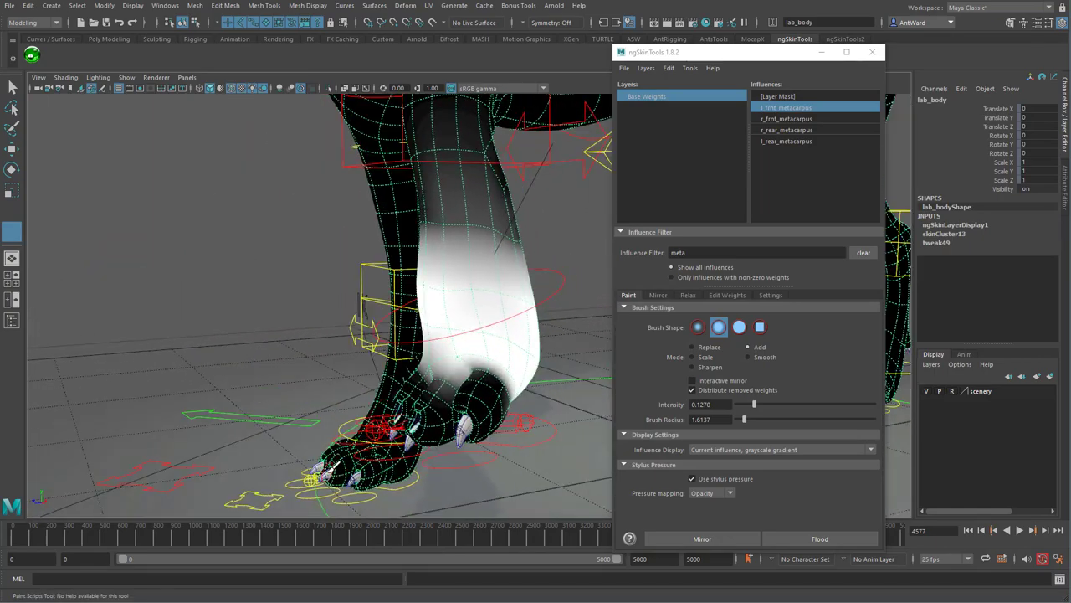
# - Bend the left front paw's toes upward by moving l_paw_front_ctrl along its Z axis, and reselect the body mesh
pyautogui.press('w')
pyautogui.click(210, 471)
pyautogui.keyDown('alt'); pyautogui.moveTo(363, 464); pyautogui.dragTo(275, 457); pyautogui.keyUp('alt')
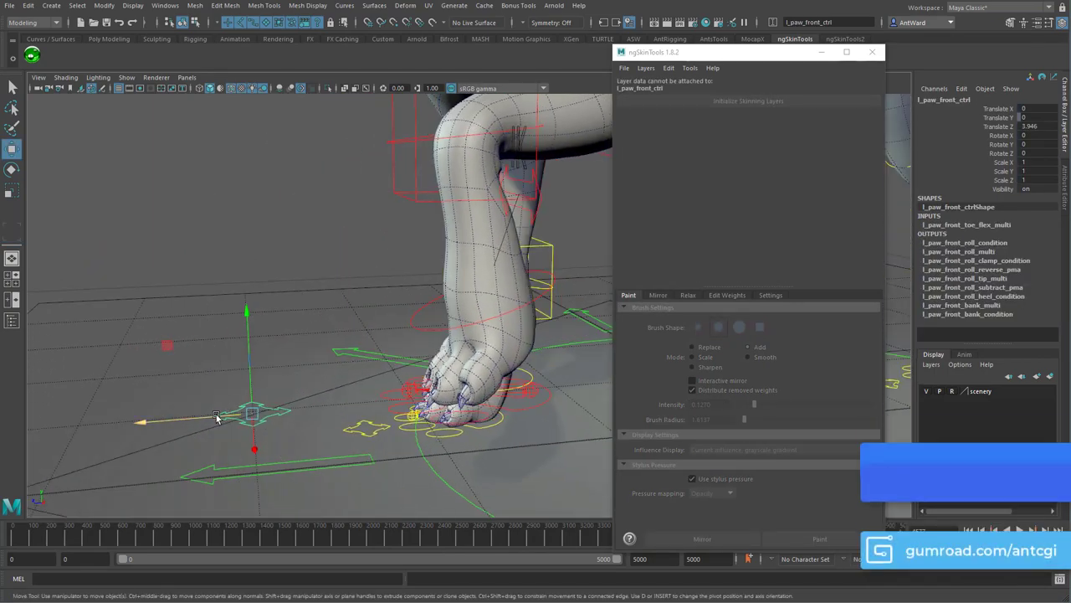
pyautogui.moveTo(215, 416); pyautogui.dragTo(362, 430)
pyautogui.click(563, 333)
pyautogui.keyDown('alt'); pyautogui.moveTo(502, 343); pyautogui.dragTo(380, 370); pyautogui.keyUp('alt')
pyautogui.keyDown('alt'); pyautogui.moveTo(380, 371); pyautogui.dragTo(512, 280, button='right'); pyautogui.keyUp('alt')
pyautogui.click(498, 281)
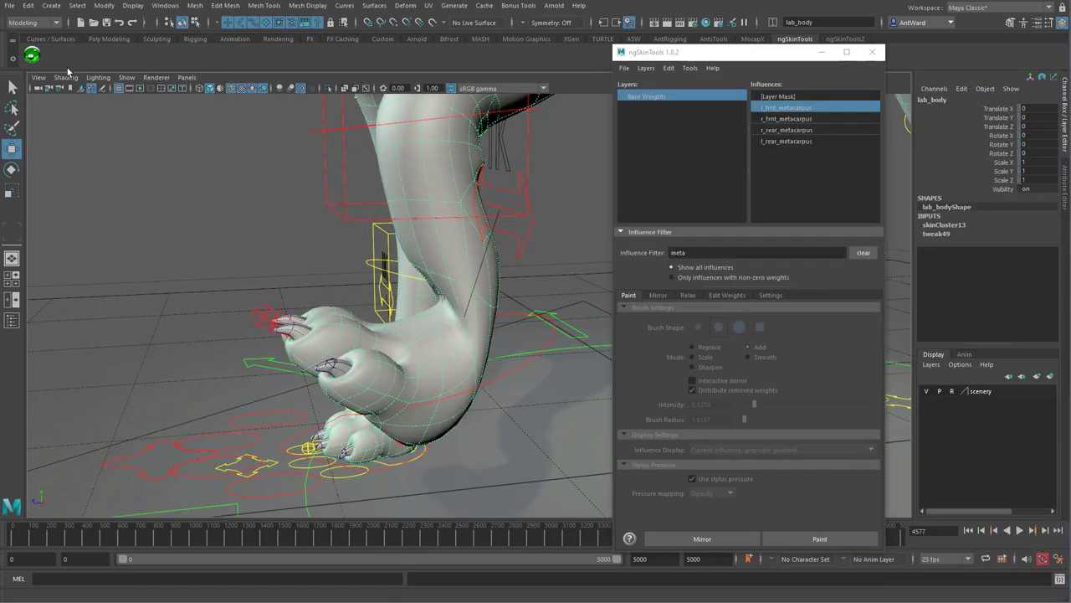
# - Turn X-Ray Joints back on and filter the body's influences by l_front
pyautogui.click(123, 78)
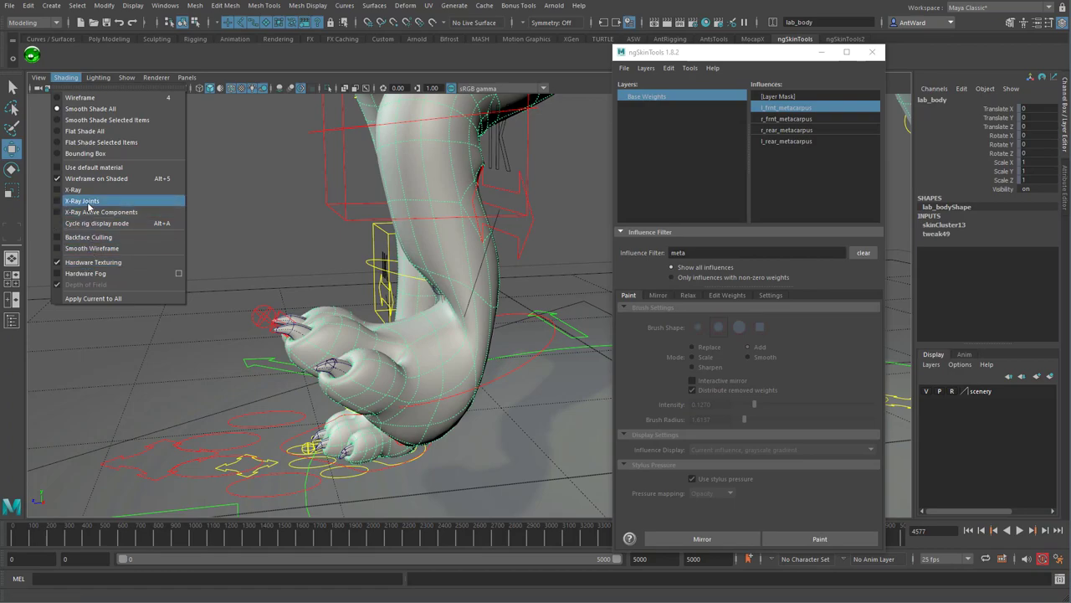
pyautogui.click(89, 204)
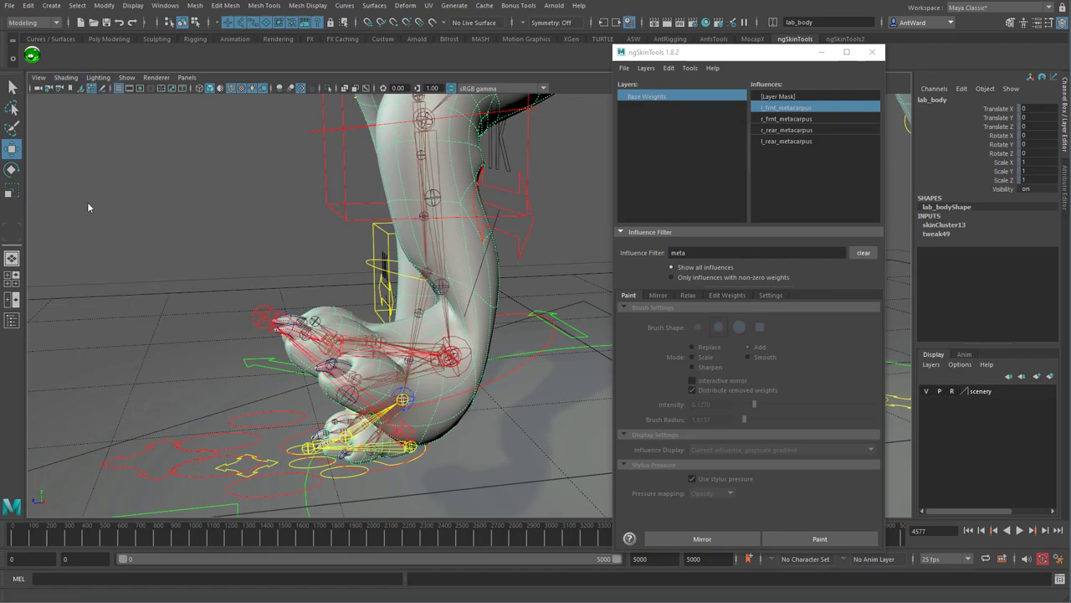
pyautogui.click(721, 252)
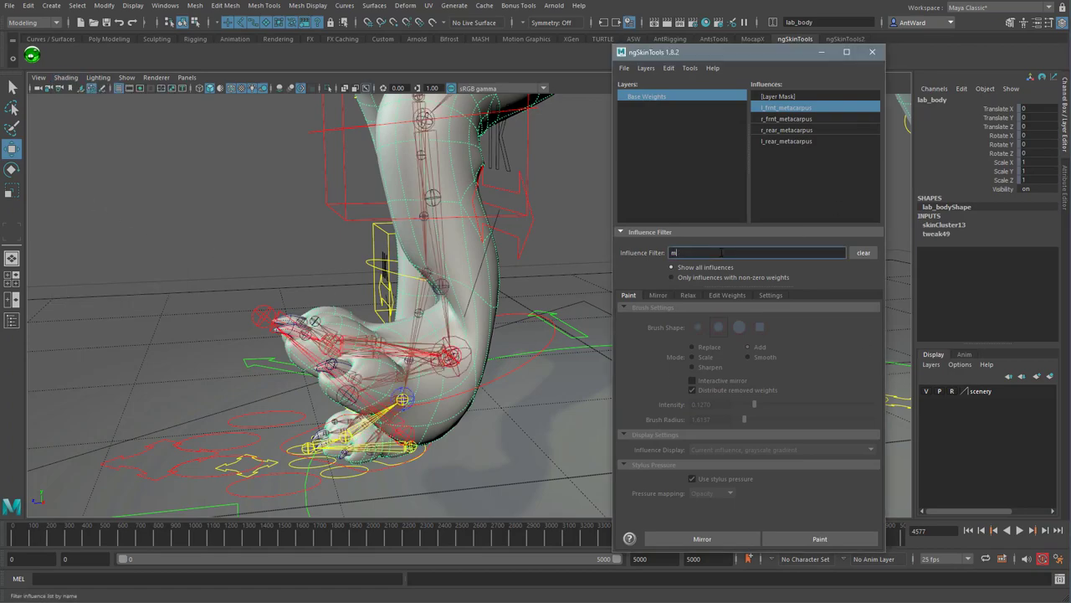
pyautogui.write('l_front')
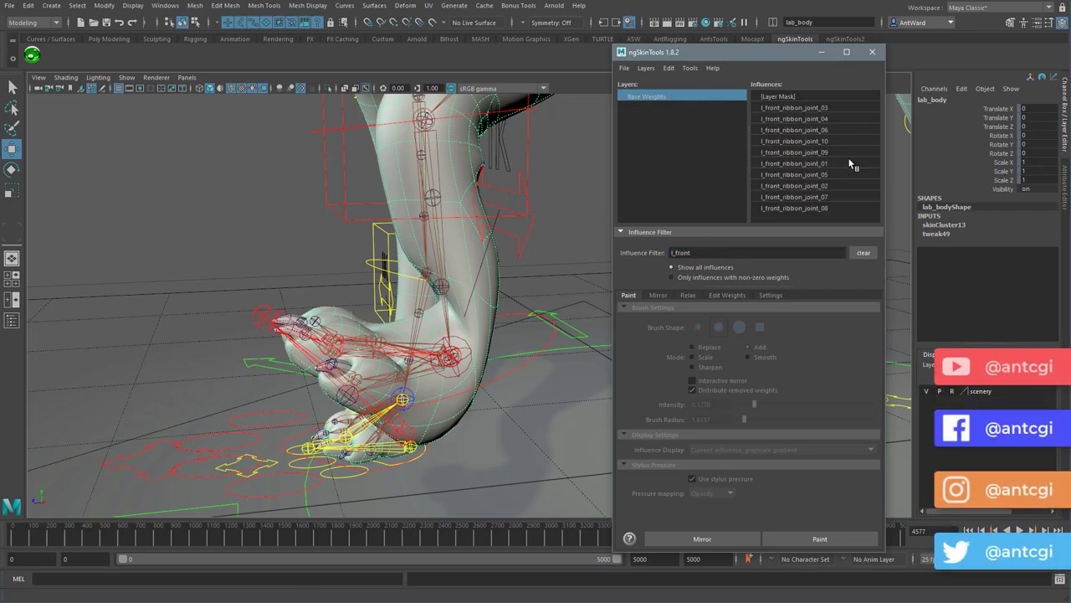
# - Clear all l_front_ribbon_joint_01 weight from the body by flooding it in Replace mode at intensity 0.0000
pyautogui.click(828, 164)
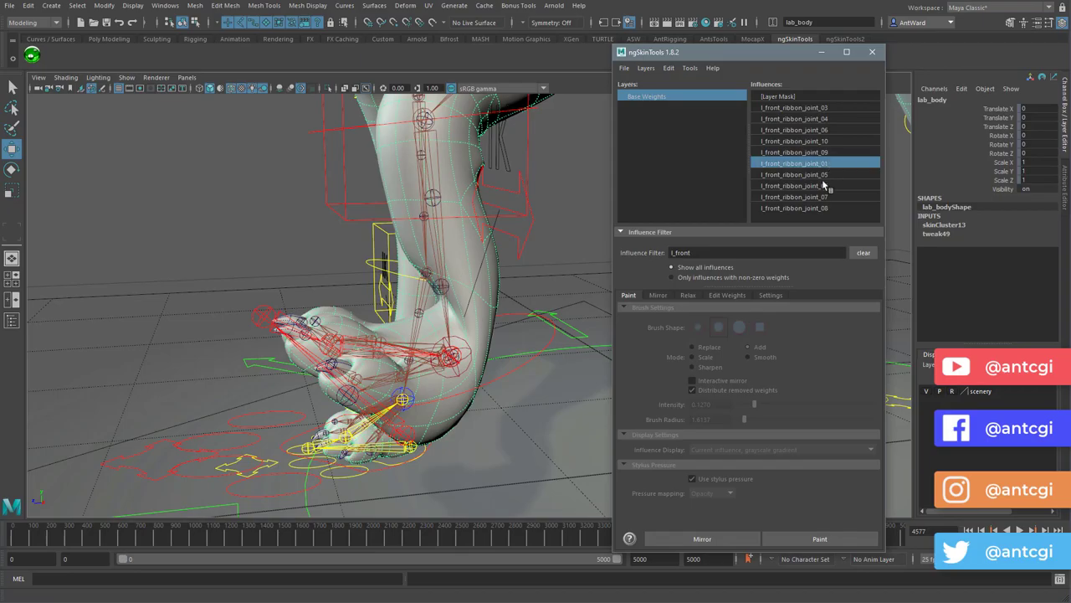
pyautogui.click(819, 538)
pyautogui.keyDown('alt'); pyautogui.moveTo(474, 343); pyautogui.dragTo(653, 321); pyautogui.keyUp('alt')
pyautogui.click(710, 346)
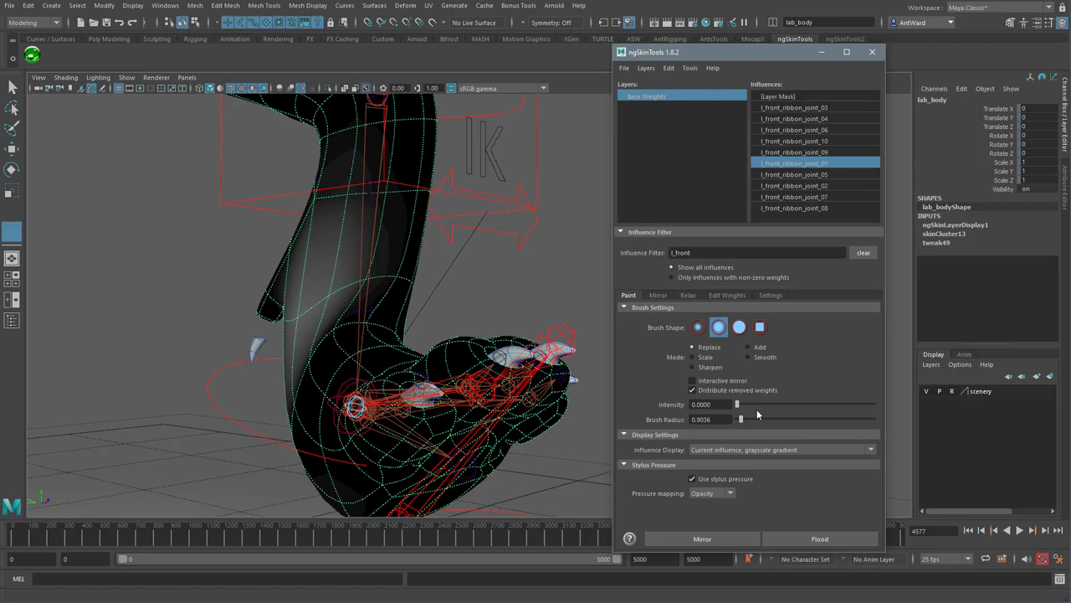
pyautogui.click(820, 539)
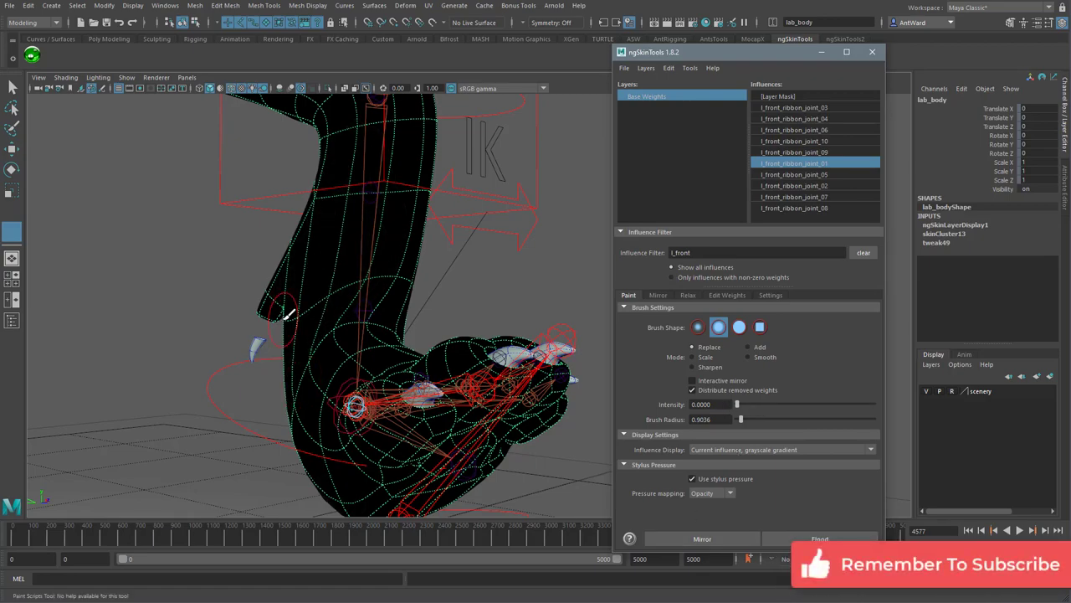
# - Select l_front_ribbon_joint_02 and set Smooth mode at intensity 1.0000 for the lower leg above the paw
pyautogui.click(829, 184)
pyautogui.keyDown('alt'); pyautogui.moveTo(358, 371); pyautogui.dragTo(395, 374); pyautogui.keyUp('alt')
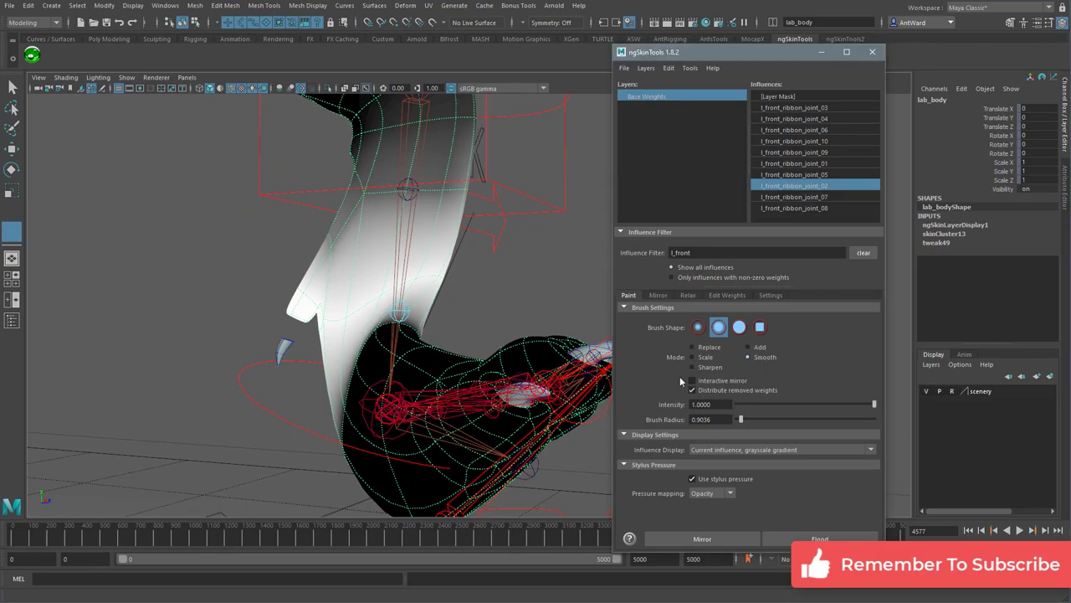
# - Turn off smooth mesh preview and add l_front_ribbon_joint_02 weight around the ankle at intensity 0.1270, brush radius 0.7998
pyautogui.moveTo(418, 352)
pyautogui.keyDown('alt'); pyautogui.mouseDown()
pyautogui.moveTo(354, 376)
pyautogui.moveTo(380, 348)
pyautogui.moveTo(468, 360)
pyautogui.moveTo(504, 390)
pyautogui.moveTo(456, 410)
pyautogui.moveTo(411, 412)
pyautogui.mouseUp(); pyautogui.keyUp('alt')
pyautogui.keyDown('alt'); pyautogui.moveTo(434, 366); pyautogui.dragTo(320, 355); pyautogui.keyUp('alt')
pyautogui.keyDown('alt'); pyautogui.moveTo(321, 355); pyautogui.dragTo(373, 357, button='right'); pyautogui.keyUp('alt')
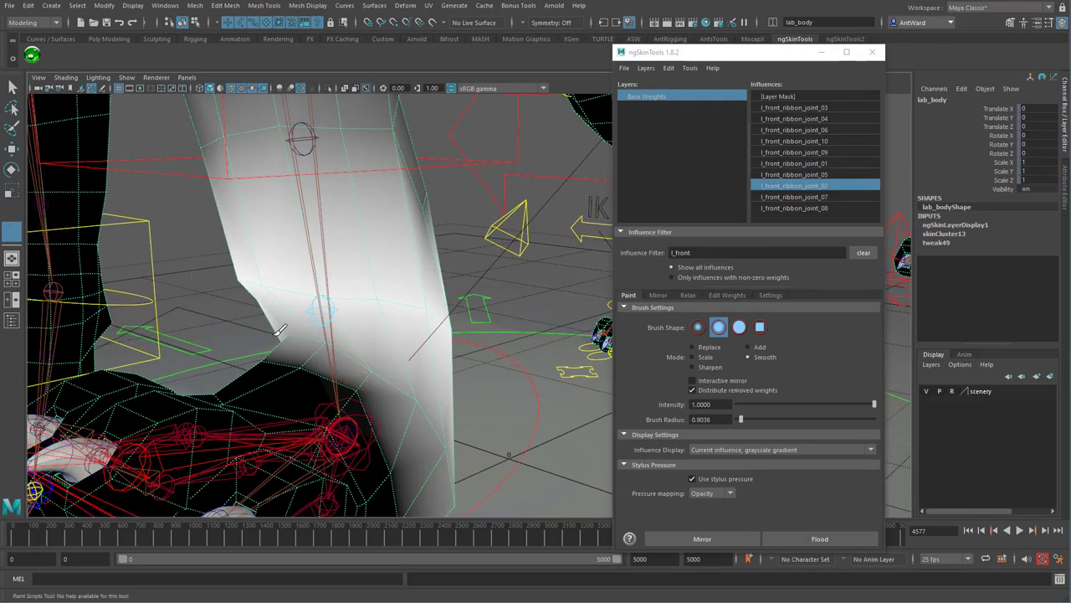
pyautogui.keyDown('alt'); pyautogui.moveTo(281, 330); pyautogui.dragTo(339, 295); pyautogui.keyUp('alt')
pyautogui.keyDown('alt'); pyautogui.moveTo(431, 367); pyautogui.dragTo(390, 366); pyautogui.keyUp('alt')
pyautogui.click(759, 347)
pyautogui.press('1')
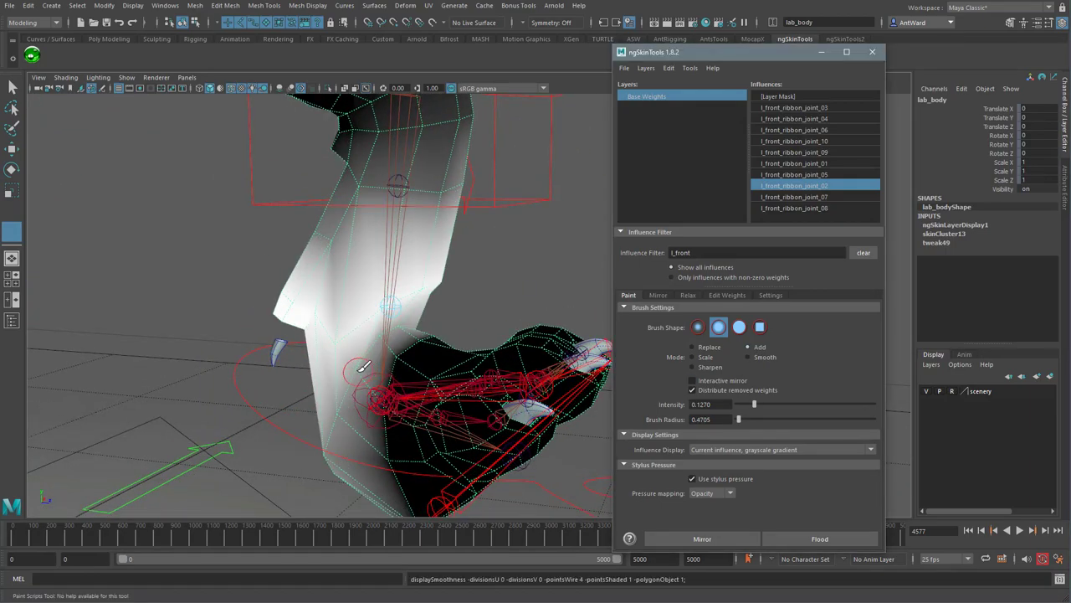
pyautogui.keyDown('alt'); pyautogui.moveTo(387, 351); pyautogui.dragTo(332, 299); pyautogui.keyUp('alt')
pyautogui.keyDown('alt'); pyautogui.moveTo(323, 339); pyautogui.dragTo(421, 294); pyautogui.keyUp('alt')
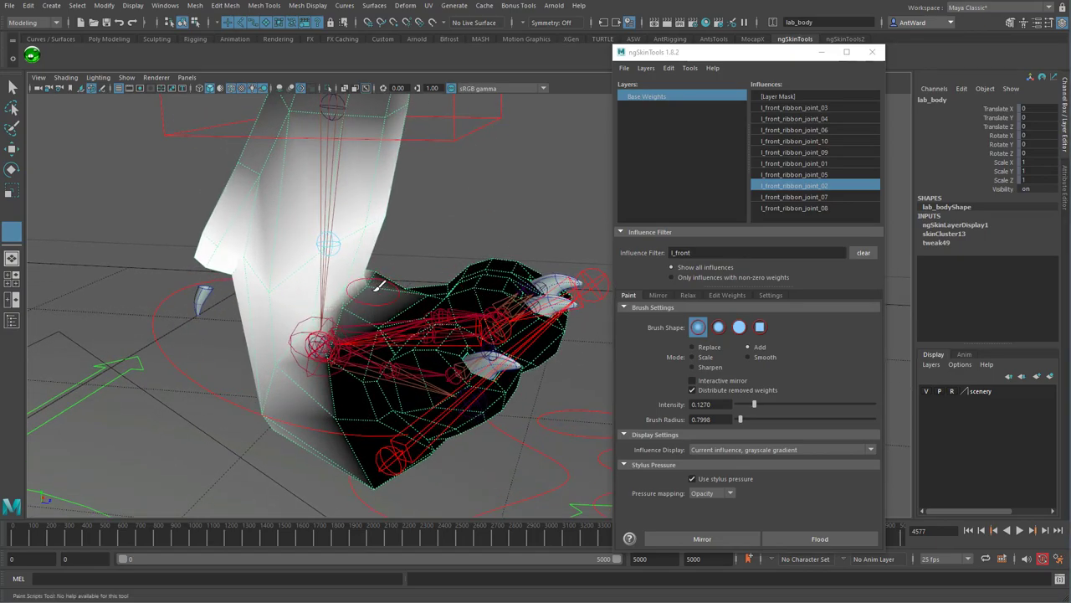
pyautogui.click(335, 359)
pyautogui.moveTo(335, 359)
pyautogui.keyDown('alt'); pyautogui.mouseDown()
pyautogui.moveTo(531, 249)
pyautogui.moveTo(358, 258)
pyautogui.moveTo(393, 318)
pyautogui.moveTo(463, 348)
pyautogui.moveTo(186, 408)
pyautogui.moveTo(257, 370)
pyautogui.moveTo(146, 365)
pyautogui.moveTo(265, 371)
pyautogui.moveTo(163, 395)
pyautogui.moveTo(187, 397)
pyautogui.mouseUp(); pyautogui.keyUp('alt')
pyautogui.click(531, 250)
pyautogui.click(526, 230)
pyautogui.press('w')
pyautogui.click(144, 397)
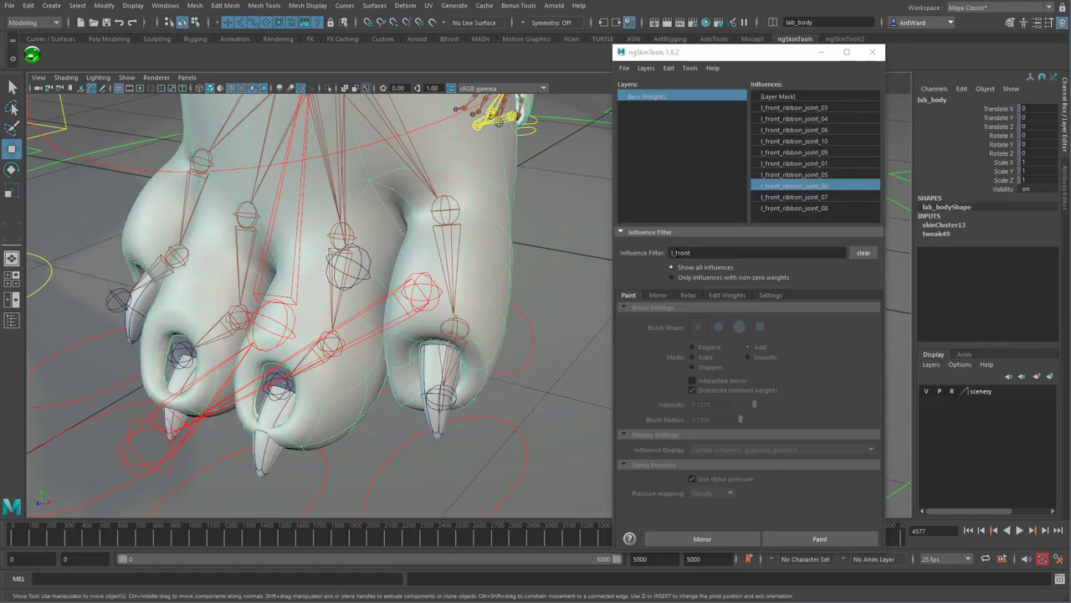
# - Filter the influences by "l_front, tip" to list the front ribbon joints and toe tip joints
pyautogui.click(689, 252)
pyautogui.press('BackSpace')
pyautogui.press('BackSpace')
pyautogui.press('BackSpace')
pyautogui.press('BackSpace')
pyautogui.press('BackSpace')
pyautogui.write('tip')
pyautogui.press('Return')
pyautogui.click(804, 119)
pyautogui.keyDown('alt'); pyautogui.moveTo(375, 332); pyautogui.dragTo(403, 338); pyautogui.keyUp('alt')
pyautogui.scroll(-3, 810, 172)
pyautogui.press('Left')
pyautogui.press('Left')
pyautogui.press('Left')
pyautogui.press('Left')
pyautogui.press('Left')
pyautogui.write('front')
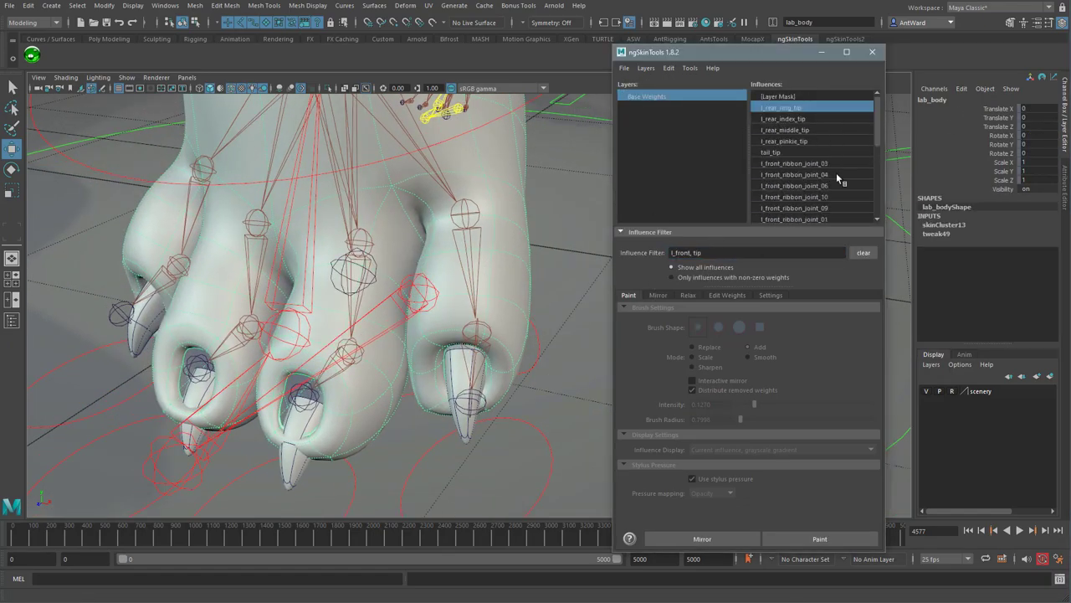
# - Erase stray l_frnt_middle_tip weight from the neighbouring toes using Replace mode with intensity 0
pyautogui.scroll(-3, 836, 172)
pyautogui.doubleClick(796, 130)
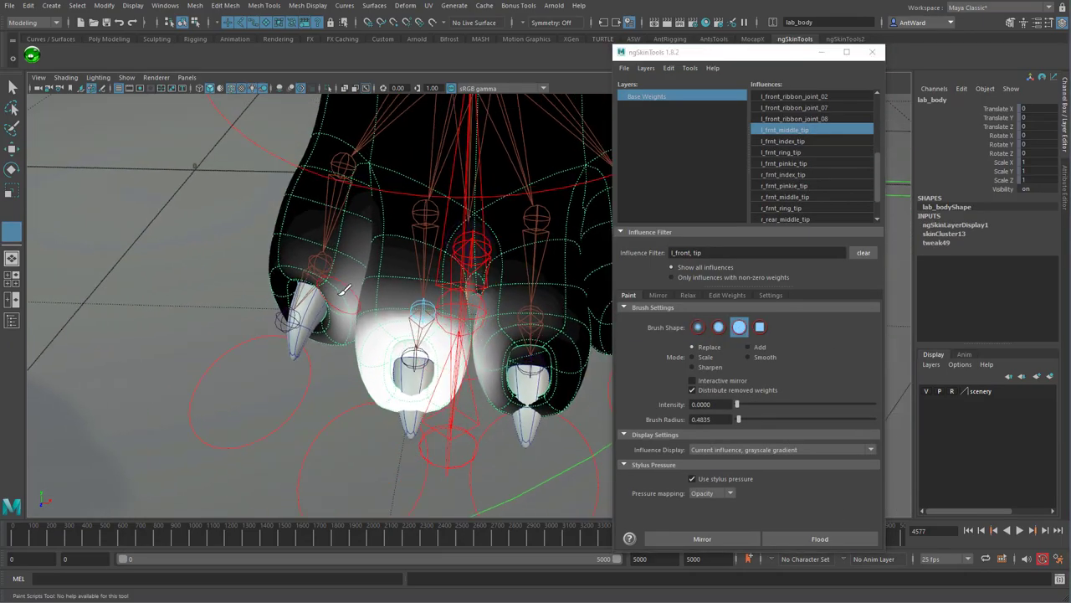
pyautogui.moveTo(337, 302)
pyautogui.mouseDown()
pyautogui.moveTo(369, 264)
pyautogui.moveTo(543, 306)
pyautogui.mouseUp()
pyautogui.keyDown('alt'); pyautogui.moveTo(414, 261); pyautogui.dragTo(501, 355); pyautogui.keyUp('alt')
pyautogui.keyDown('alt'); pyautogui.moveTo(502, 355); pyautogui.dragTo(522, 351, button='right'); pyautogui.keyUp('alt')
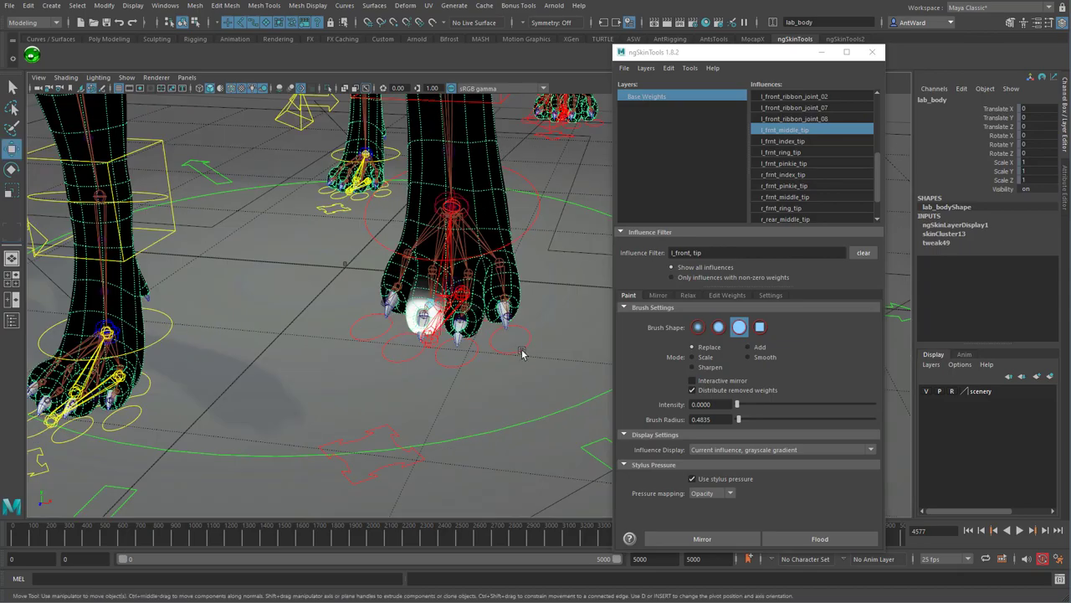
# - Spread the left front paw's toes with the leg control's Paw Spread attribute, hide the claws, and resume weight painting on the body
pyautogui.click(522, 351)
pyautogui.click(964, 206)
pyautogui.moveTo(469, 343); pyautogui.dragTo(523, 343, button='middle')
pyautogui.click(402, 348)
pyautogui.hotkey('ctrl', 'h')
pyautogui.click(416, 314)
pyautogui.keyDown('alt'); pyautogui.moveTo(416, 314); pyautogui.dragTo(452, 322, button='right'); pyautogui.keyUp('alt')
pyautogui.scroll(3, 452, 282)
pyautogui.press('y')
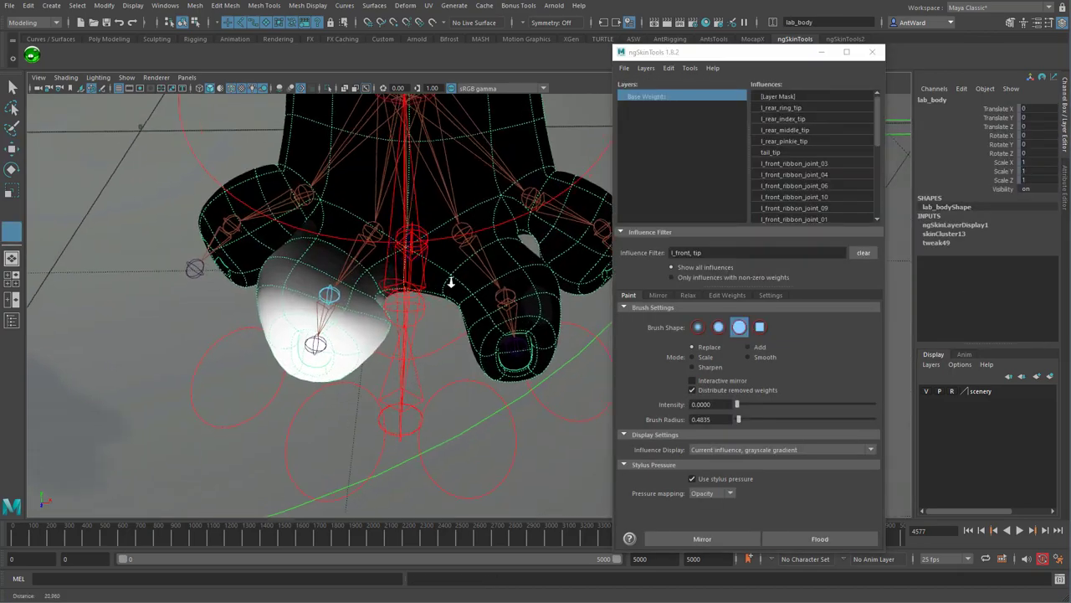
# - Erase stray weights of the other left front toe tip joints from adjacent toes, turning off smooth mesh preview
pyautogui.scroll(-6, 802, 112)
pyautogui.click(802, 115)
pyautogui.moveTo(251, 294)
pyautogui.keyDown('alt'); pyautogui.mouseDown()
pyautogui.moveTo(335, 298)
pyautogui.moveTo(364, 394)
pyautogui.mouseUp(); pyautogui.keyUp('alt')
pyautogui.moveTo(364, 393)
pyautogui.keyDown('alt'); pyautogui.mouseDown()
pyautogui.moveTo(402, 192)
pyautogui.moveTo(477, 167)
pyautogui.mouseUp(); pyautogui.keyUp('alt')
pyautogui.moveTo(402, 168)
pyautogui.keyDown('alt'); pyautogui.mouseDown()
pyautogui.moveTo(346, 160)
pyautogui.moveTo(402, 276)
pyautogui.mouseUp(); pyautogui.keyUp('alt')
pyautogui.click(787, 127)
pyautogui.moveTo(435, 402)
pyautogui.keyDown('alt'); pyautogui.mouseDown()
pyautogui.moveTo(389, 333)
pyautogui.moveTo(427, 308)
pyautogui.moveTo(474, 296)
pyautogui.moveTo(474, 309)
pyautogui.moveTo(693, 206)
pyautogui.mouseUp(); pyautogui.keyUp('alt')
pyautogui.press('1')
pyautogui.click(787, 138)
pyautogui.moveTo(469, 326)
pyautogui.keyDown('alt'); pyautogui.mouseDown()
pyautogui.moveTo(432, 282)
pyautogui.moveTo(456, 314)
pyautogui.mouseUp(); pyautogui.keyUp('alt')
# - Filter the influences by "pinkie, middle, ring, index" and clean stray l_frnt_middle weight off the neighbouring toes
pyautogui.moveTo(724, 252); pyautogui.dragTo(652, 251)
pyautogui.write('pinkie, middle, ring, index')
pyautogui.click(799, 173)
pyautogui.click(799, 185)
pyautogui.keyDown('alt'); pyautogui.moveTo(235, 345); pyautogui.dragTo(313, 347); pyautogui.keyUp('alt')
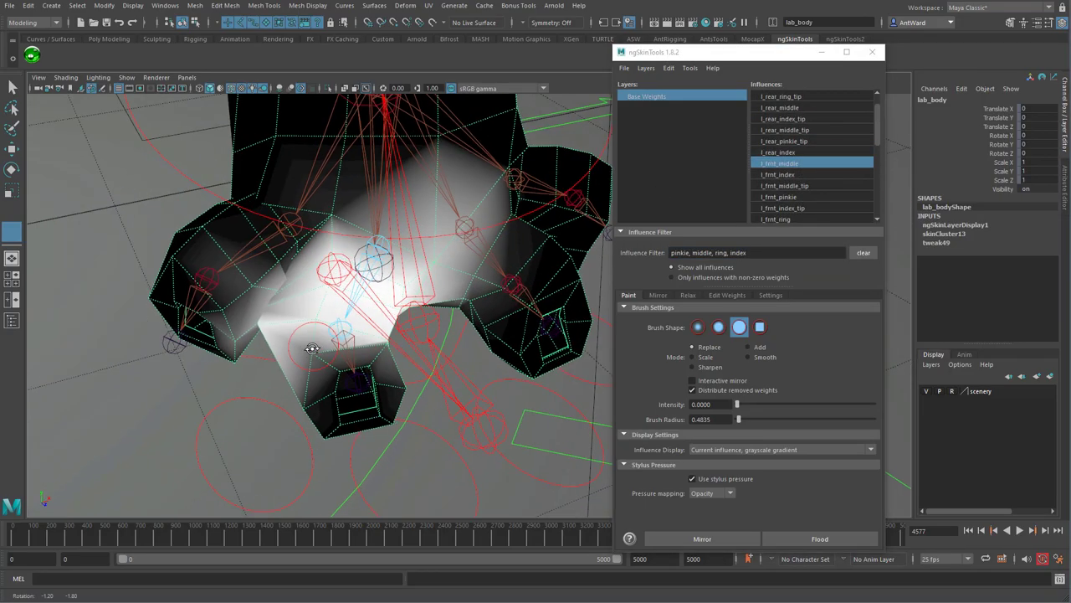
pyautogui.keyDown('alt'); pyautogui.moveTo(284, 286); pyautogui.dragTo(452, 276); pyautogui.keyUp('alt')
# - Erase stray l_frnt_index weight from the adjacent middle toe with Replace at intensity 0
pyautogui.scroll(-5, 428, 259)
pyautogui.click(799, 197)
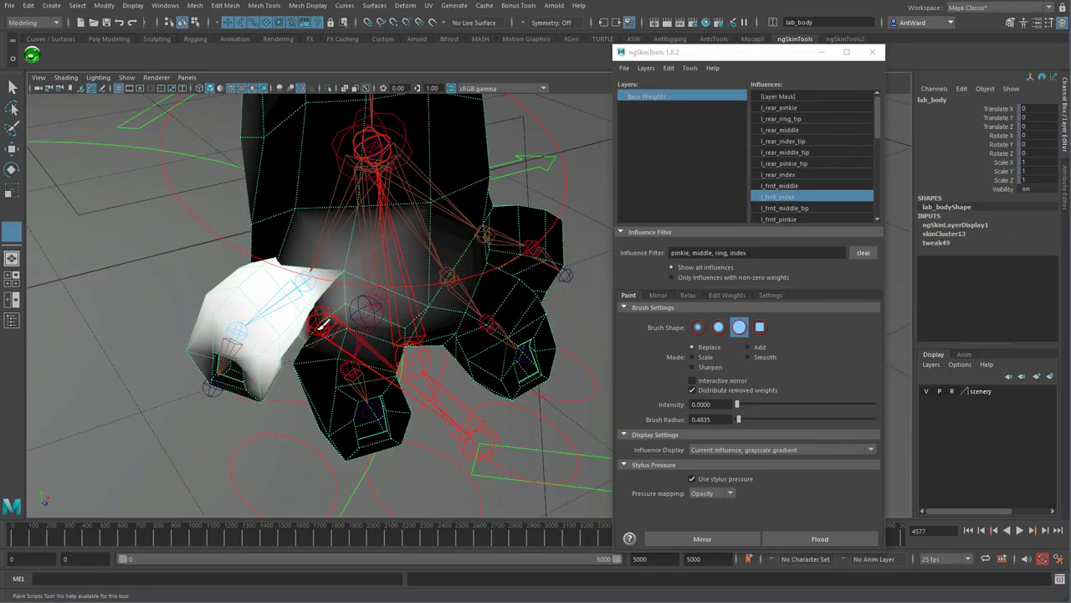
pyautogui.keyDown('alt'); pyautogui.moveTo(323, 325); pyautogui.dragTo(418, 306); pyautogui.keyUp('alt')
pyautogui.scroll(-1, 799, 179)
# - Clean the stray weights of the remaining left front toe joints off their neighbouring toes
pyautogui.click(799, 175)
pyautogui.keyDown('alt'); pyautogui.moveTo(569, 394); pyautogui.dragTo(385, 351); pyautogui.keyUp('alt')
pyautogui.press('Down')
pyautogui.press('Down')
pyautogui.scroll(-1, 802, 177)
pyautogui.click(802, 175)
pyautogui.keyDown('alt'); pyautogui.moveTo(527, 385); pyautogui.dragTo(494, 283); pyautogui.keyUp('alt')
pyautogui.moveTo(481, 235)
pyautogui.keyDown('alt'); pyautogui.mouseDown()
pyautogui.moveTo(496, 326)
pyautogui.moveTo(547, 431)
pyautogui.mouseUp(); pyautogui.keyUp('alt')
# - Reset the left front leg control's Paw Spread to close the toes, and resume weight painting on the body
pyautogui.press('w')
pyautogui.click(536, 418)
pyautogui.click(1029, 207)
pyautogui.moveTo(477, 352)
pyautogui.keyDown('alt'); pyautogui.mouseDown()
pyautogui.moveTo(520, 349)
pyautogui.moveTo(457, 313)
pyautogui.moveTo(491, 376)
pyautogui.moveTo(346, 360)
pyautogui.mouseUp(); pyautogui.keyUp('alt')
pyautogui.click(520, 350)
pyautogui.press('y')
# - With smooth mesh preview on, add weight at intensity 0.1270 to the l_frnt_ring and l_frnt_pinkie_tip influences
pyautogui.click(747, 347)
pyautogui.click(718, 327)
pyautogui.press('3')
pyautogui.keyDown('alt'); pyautogui.moveTo(410, 293); pyautogui.dragTo(368, 368); pyautogui.keyUp('alt')
pyautogui.scroll(-3, 792, 152)
pyautogui.click(790, 151)
pyautogui.keyDown('alt'); pyautogui.moveTo(503, 335); pyautogui.dragTo(407, 244); pyautogui.keyUp('alt')
pyautogui.click(790, 174)
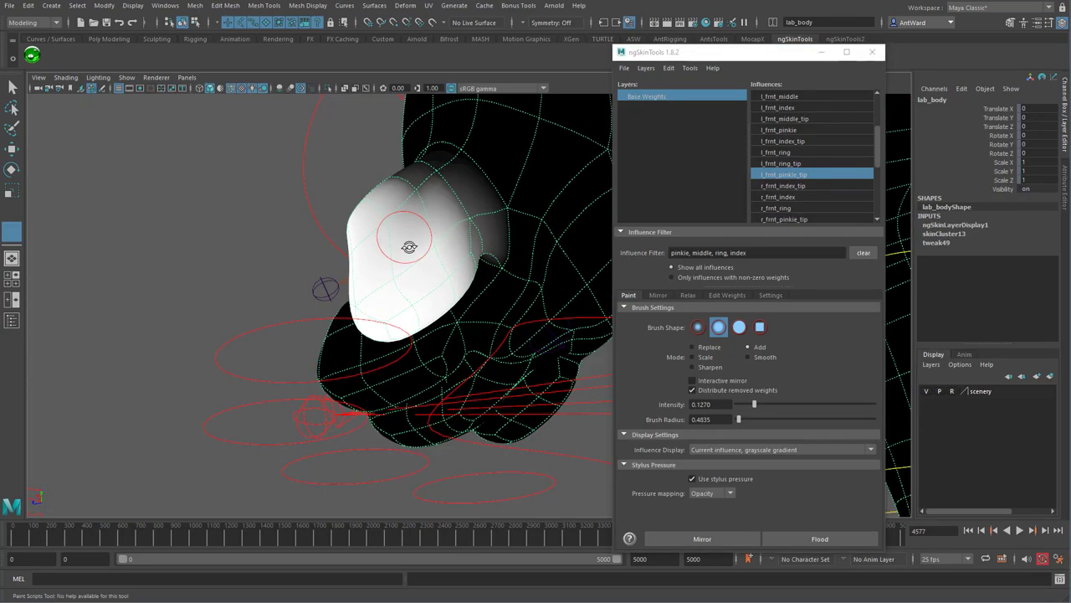
# - Refine the l_frnt_pinkie weights on the outer toe using Replace and Add modes
pyautogui.click(789, 130)
pyautogui.click(710, 347)
pyautogui.keyDown('alt'); pyautogui.moveTo(502, 318); pyautogui.dragTo(413, 368); pyautogui.keyUp('alt')
pyautogui.click(748, 346)
pyautogui.keyDown('alt'); pyautogui.moveTo(402, 293); pyautogui.dragTo(536, 285); pyautogui.keyUp('alt')
# - Refine the l_frnt_index and l_frnt_index_tip weights, filling the index toe's tip with full influence
pyautogui.click(816, 107)
pyautogui.keyDown('alt'); pyautogui.moveTo(302, 318); pyautogui.dragTo(402, 302); pyautogui.keyUp('alt')
pyautogui.click(798, 139)
pyautogui.keyDown('alt'); pyautogui.moveTo(570, 259); pyautogui.dragTo(555, 346); pyautogui.keyUp('alt')
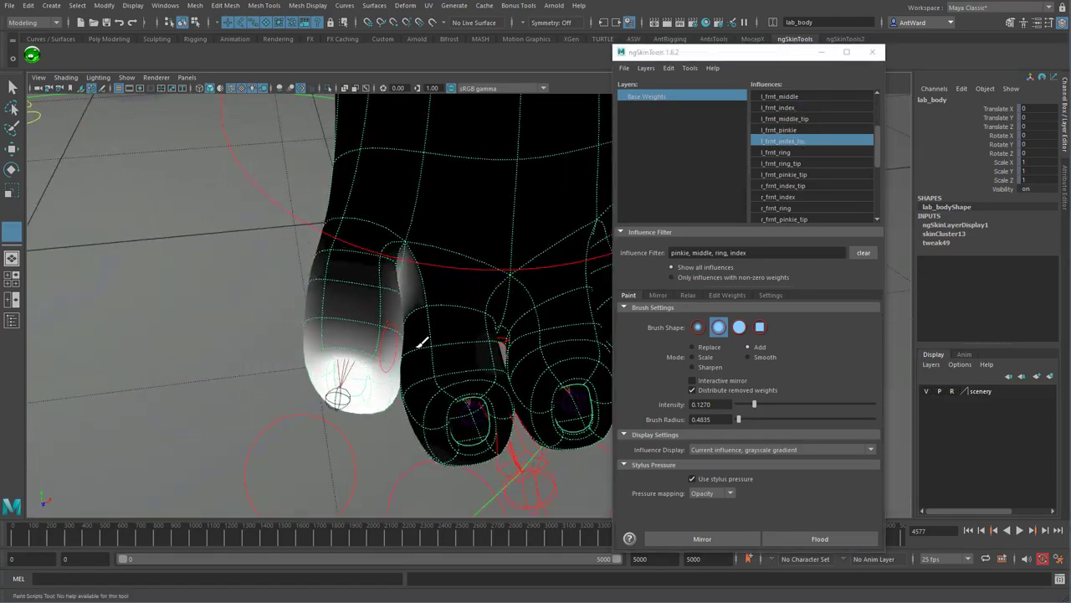
pyautogui.click(704, 346)
pyautogui.keyDown('alt'); pyautogui.moveTo(393, 288); pyautogui.dragTo(404, 324); pyautogui.keyUp('alt')
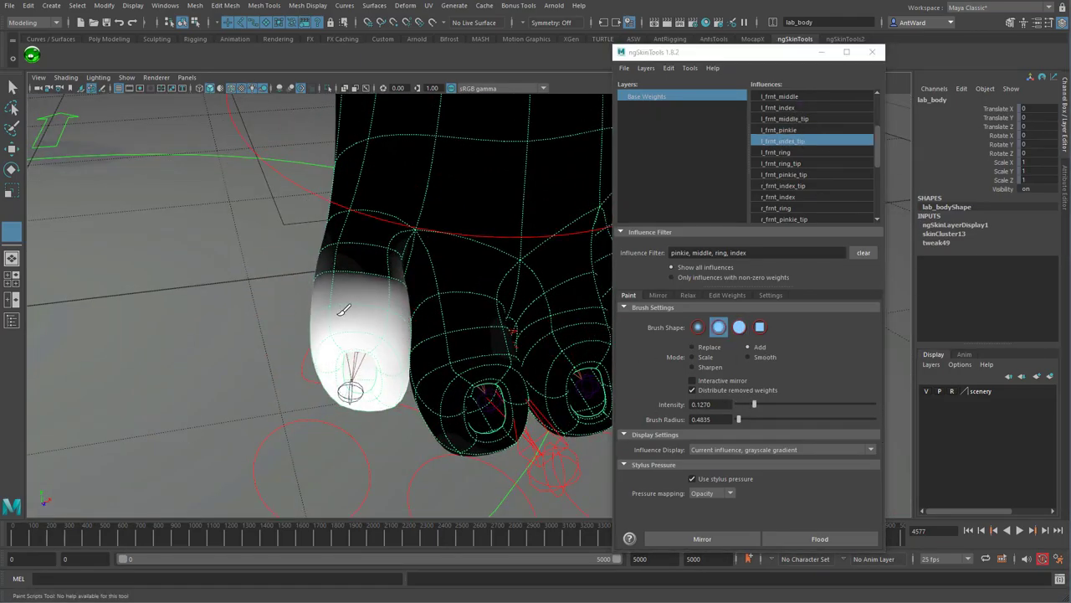
pyautogui.keyDown('alt'); pyautogui.moveTo(321, 314); pyautogui.dragTo(800, 354); pyautogui.keyUp('alt')
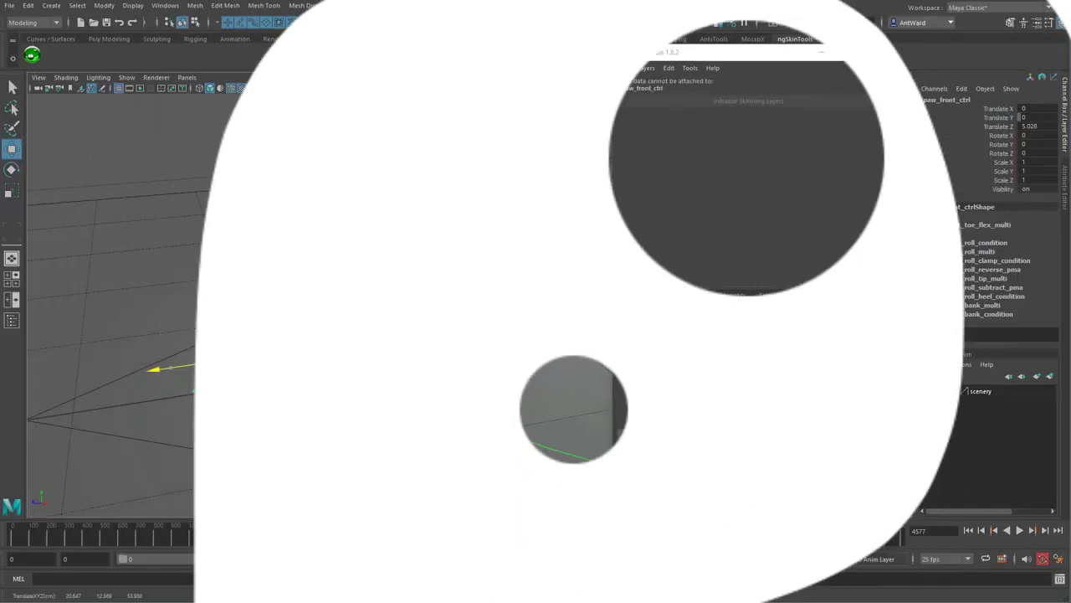
# - Move l_paw_front_ctrl along Z to 4.413 to test the front paw's roll
pyautogui.moveTo(218, 377)
pyautogui.mouseDown()
pyautogui.moveTo(340, 376)
pyautogui.moveTo(253, 376)
pyautogui.moveTo(287, 380)
pyautogui.moveTo(231, 392)
pyautogui.mouseUp()
pyautogui.keyDown('alt'); pyautogui.moveTo(380, 299); pyautogui.dragTo(485, 301); pyautogui.keyUp('alt')
pyautogui.keyDown('alt'); pyautogui.moveTo(486, 301); pyautogui.dragTo(387, 276, button='right'); pyautogui.keyUp('alt')
pyautogui.keyDown('alt'); pyautogui.moveTo(449, 263); pyautogui.dragTo(451, 343, button='middle'); pyautogui.keyUp('alt')
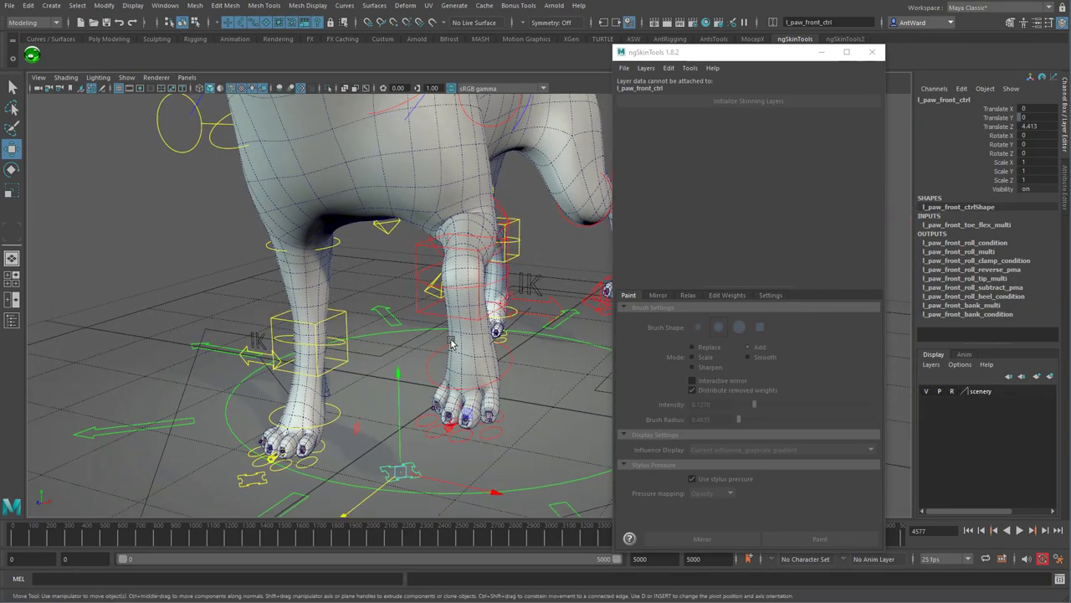
# - Move the right front leg's IK control forward to pose the raised leg, and select the body mesh
pyautogui.click(318, 467)
pyautogui.moveTo(300, 426); pyautogui.dragTo(213, 387)
pyautogui.click(273, 379)
pyautogui.keyDown('alt'); pyautogui.moveTo(486, 276); pyautogui.dragTo(456, 264); pyautogui.keyUp('alt')
pyautogui.click(445, 220)
pyautogui.keyDown('alt'); pyautogui.moveTo(459, 248); pyautogui.dragTo(380, 259, button='right'); pyautogui.keyUp('alt')
pyautogui.keyDown('alt'); pyautogui.moveTo(381, 258); pyautogui.dragTo(440, 314); pyautogui.keyUp('alt')
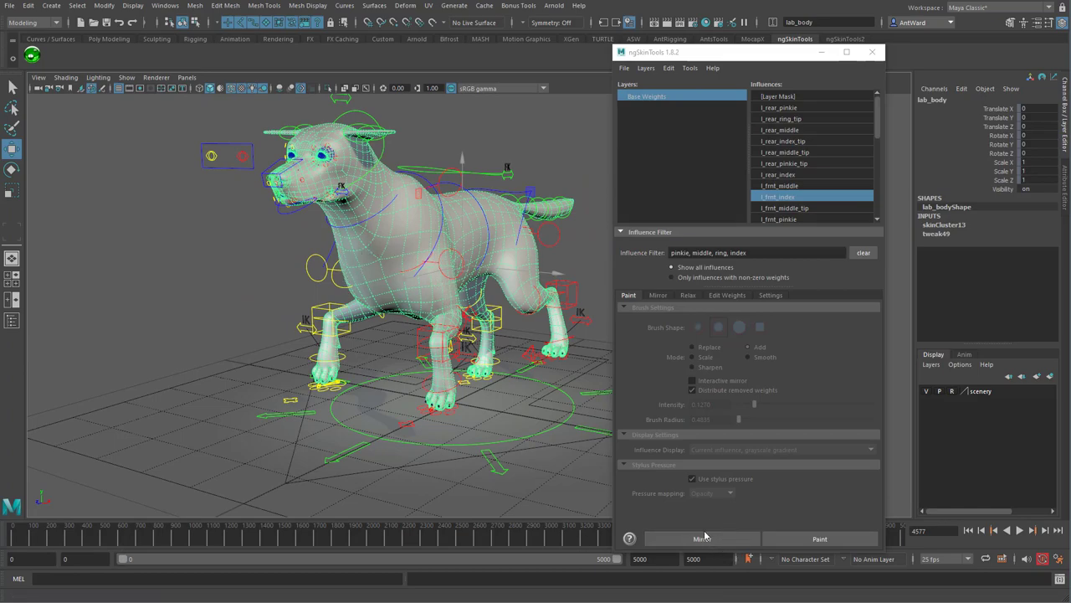
# - Mirror the body's skin weights to the other side with the leg still posed
pyautogui.keyDown('alt'); pyautogui.moveTo(531, 445); pyautogui.dragTo(569, 452); pyautogui.keyUp('alt')
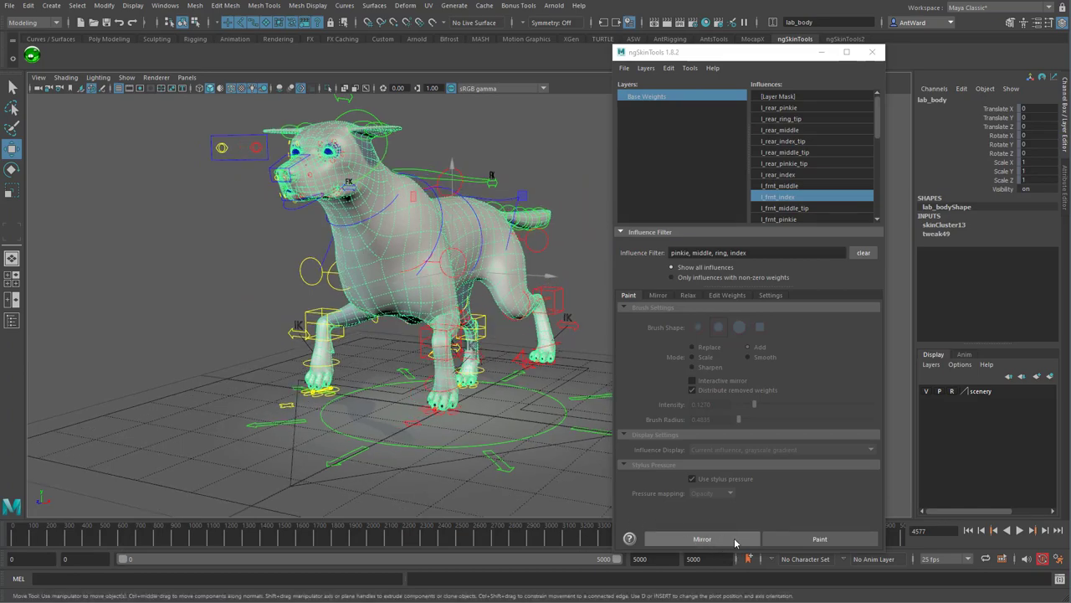
pyautogui.click(734, 537)
pyautogui.keyDown('alt'); pyautogui.moveTo(394, 401); pyautogui.dragTo(413, 428); pyautogui.keyUp('alt')
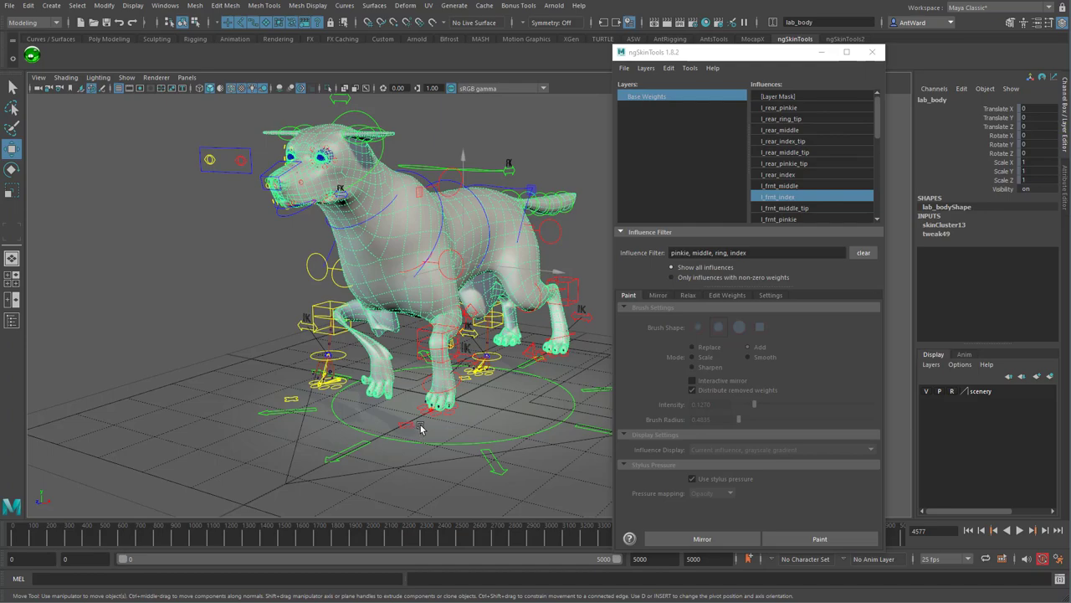
# - Try moving the left front leg's IK control to test the mirrored skinning, and undo the move
pyautogui.click(420, 426)
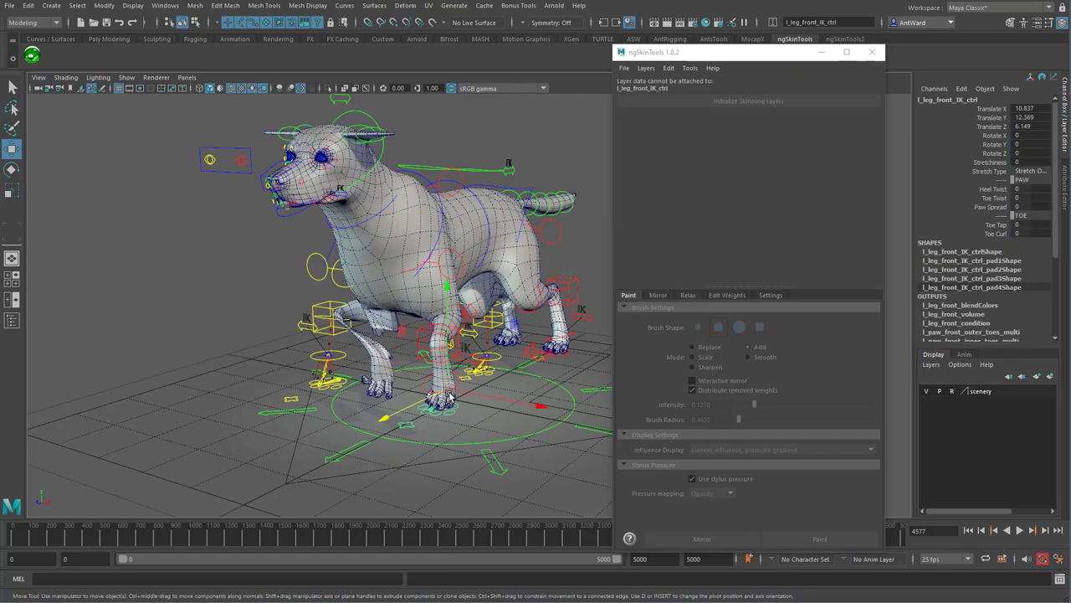
pyautogui.moveTo(449, 396)
pyautogui.mouseDown()
pyautogui.moveTo(438, 409)
pyautogui.moveTo(459, 407)
pyautogui.mouseUp()
pyautogui.hotkey('ctrl', 'z')
pyautogui.keyDown('alt'); pyautogui.moveTo(531, 360); pyautogui.dragTo(557, 350); pyautogui.keyUp('alt')
# - Try moving the right rear leg's IK control to test its skinning, undo the move, and reselect the body mesh
pyautogui.keyDown('alt'); pyautogui.moveTo(167, 394); pyautogui.dragTo(383, 404); pyautogui.keyUp('alt')
pyautogui.click(227, 441)
pyautogui.moveTo(231, 425); pyautogui.dragTo(184, 404)
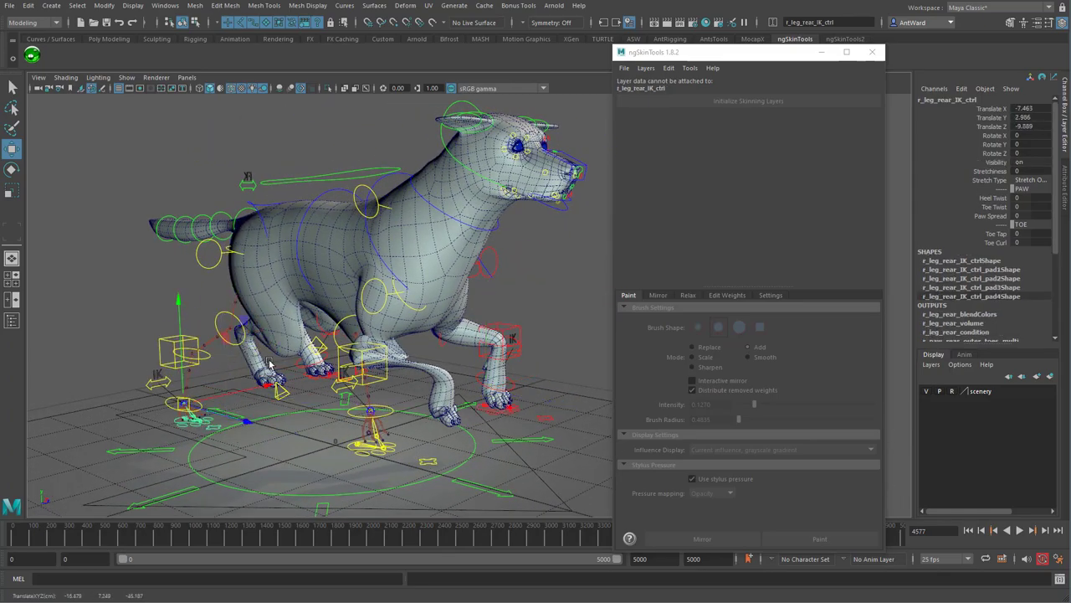
pyautogui.hotkey('ctrl', 'z')
pyautogui.click(307, 375)
pyautogui.keyDown('alt'); pyautogui.moveTo(307, 393); pyautogui.dragTo(484, 312); pyautogui.keyUp('alt')
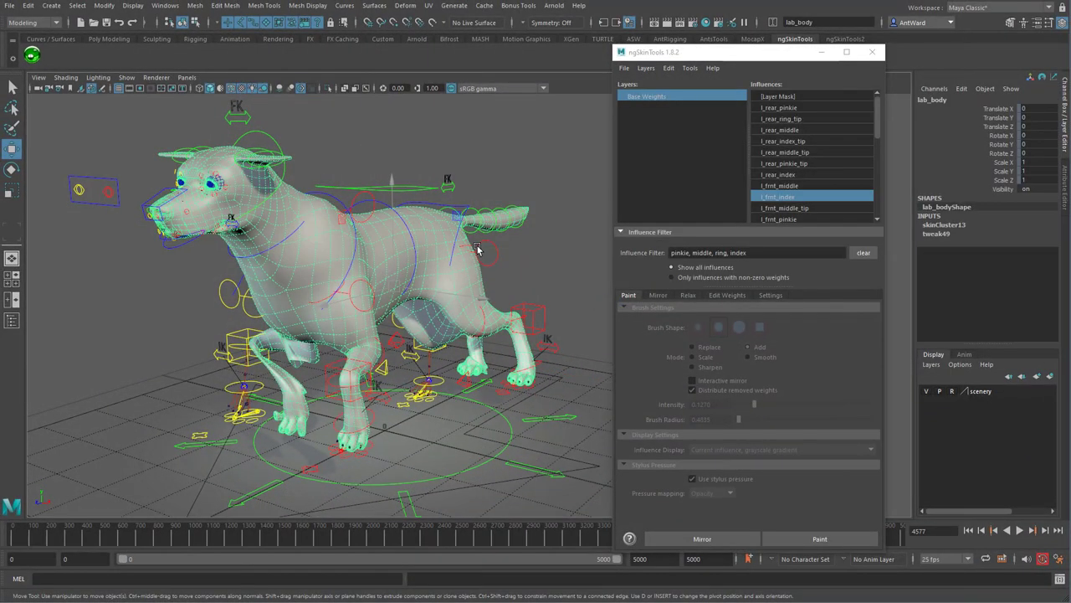
# - Examine the available mirror directions and vertex mapping modes in the mirroring settings
pyautogui.click(658, 296)
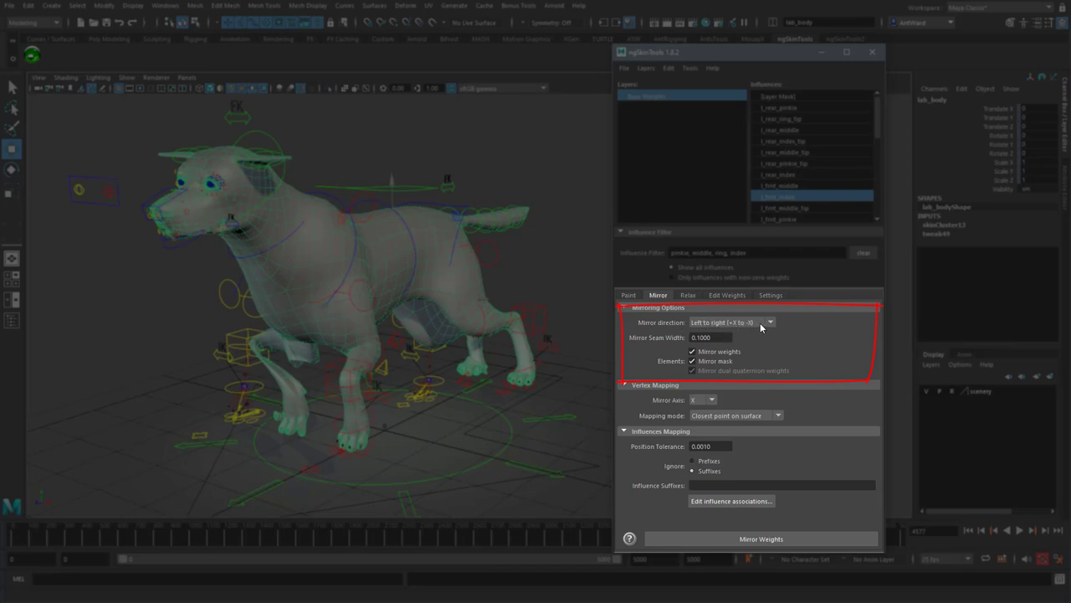
pyautogui.click(731, 324)
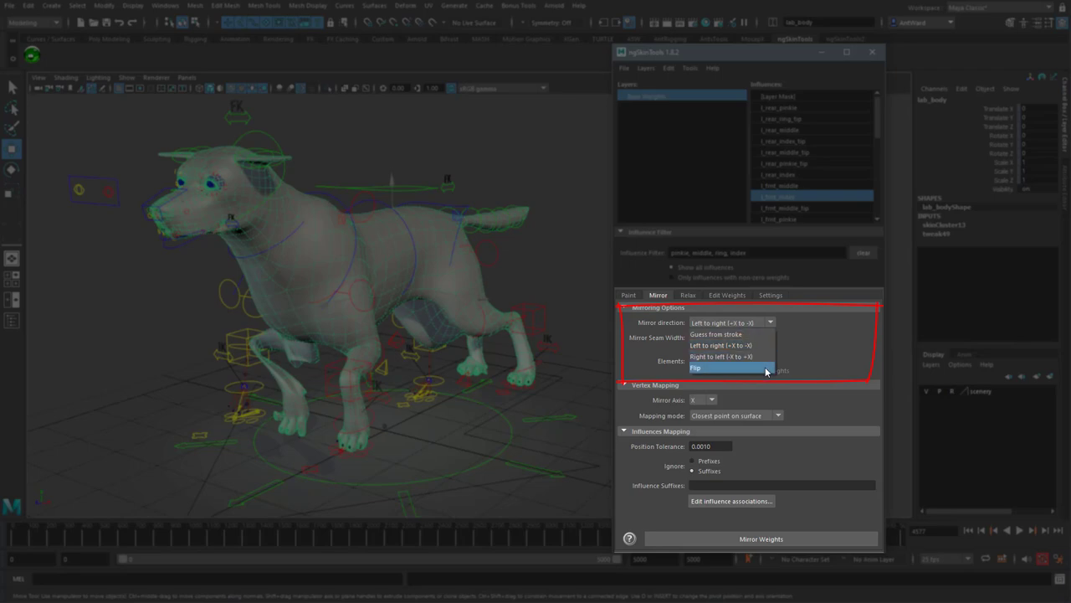
pyautogui.click(840, 348)
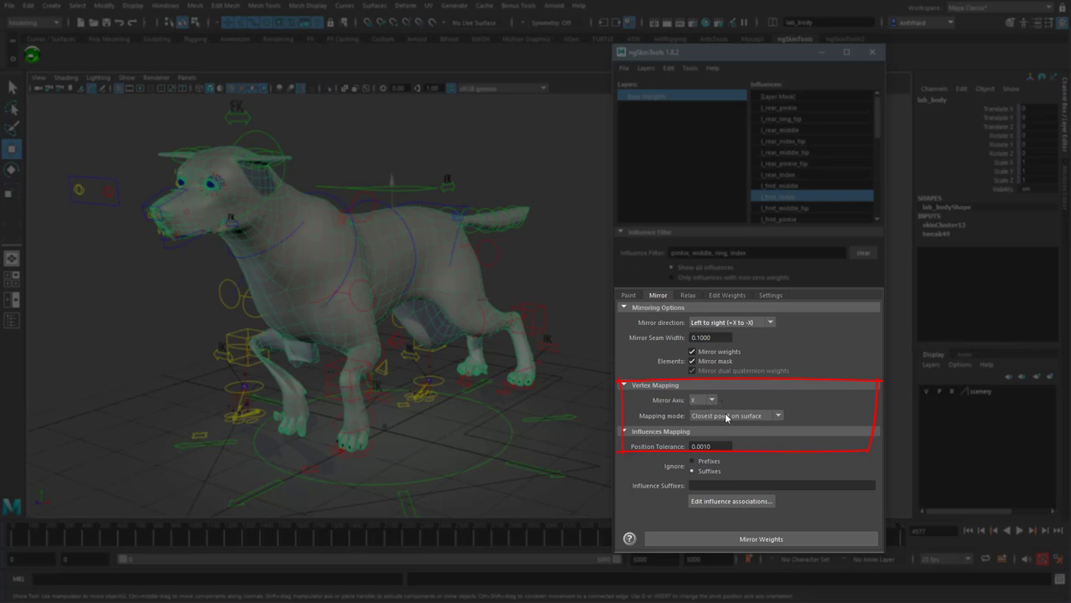
pyautogui.click(727, 416)
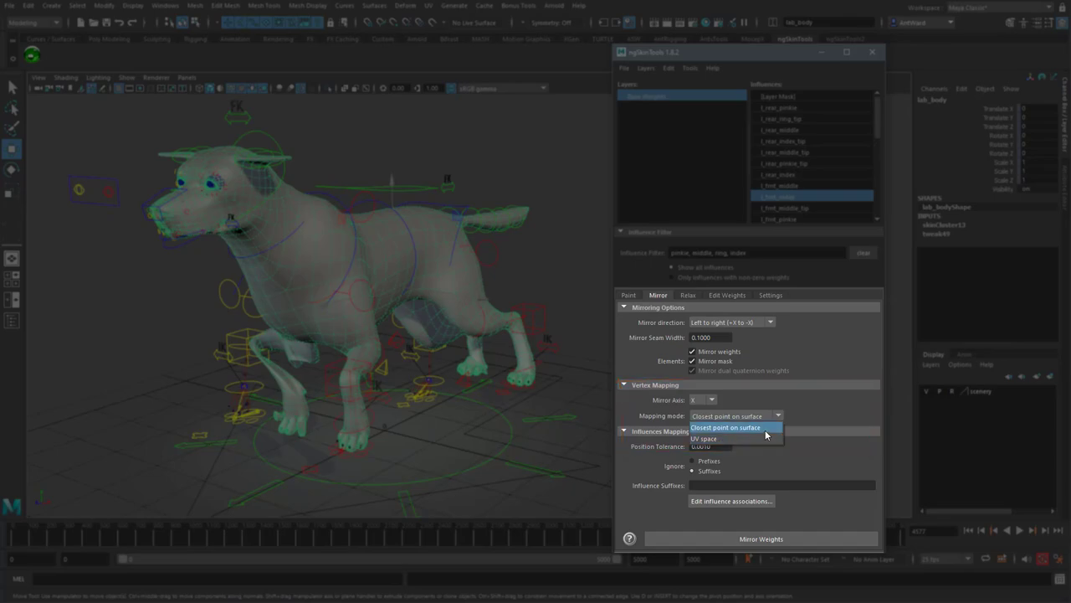
pyautogui.click(819, 414)
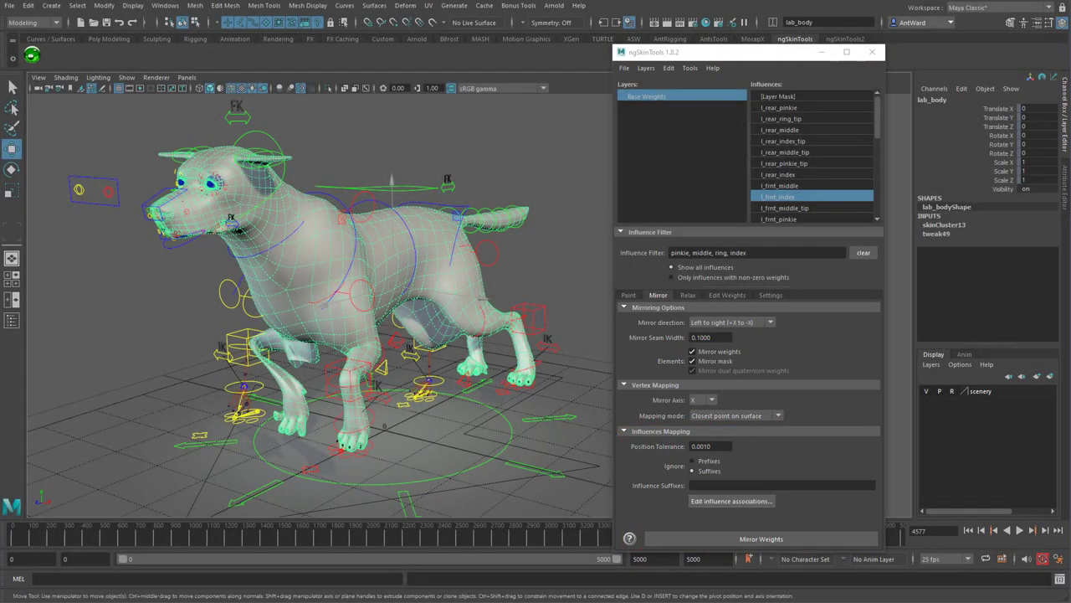
# - Open the mirror influence associations, make the window taller, and examine the scapula and ear base joint pairs
pyautogui.moveTo(293, 186); pyautogui.dragTo(376, 116)
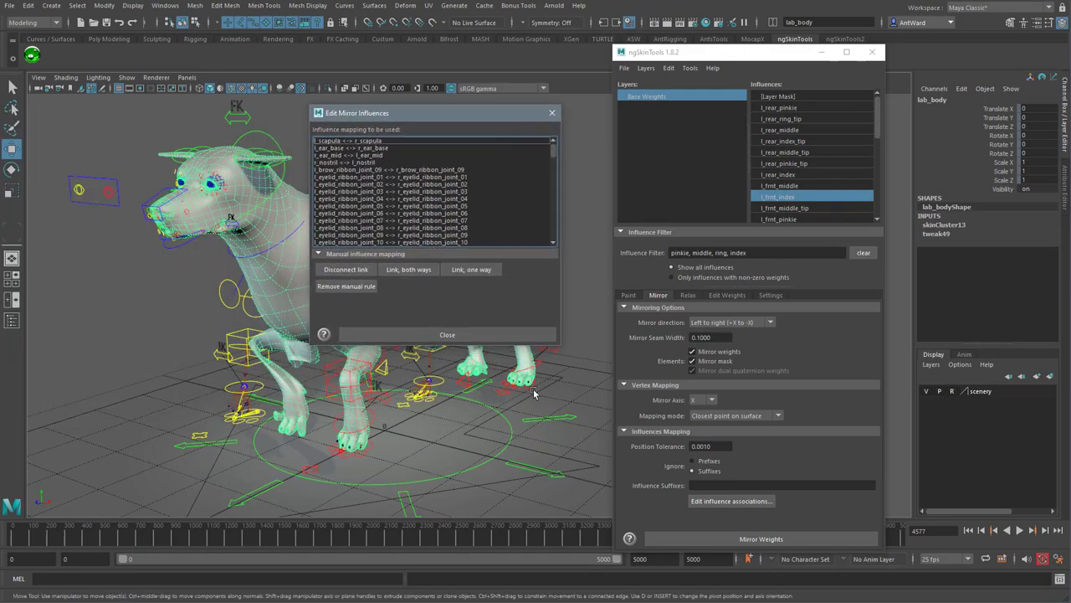
pyautogui.moveTo(530, 348); pyautogui.dragTo(530, 381)
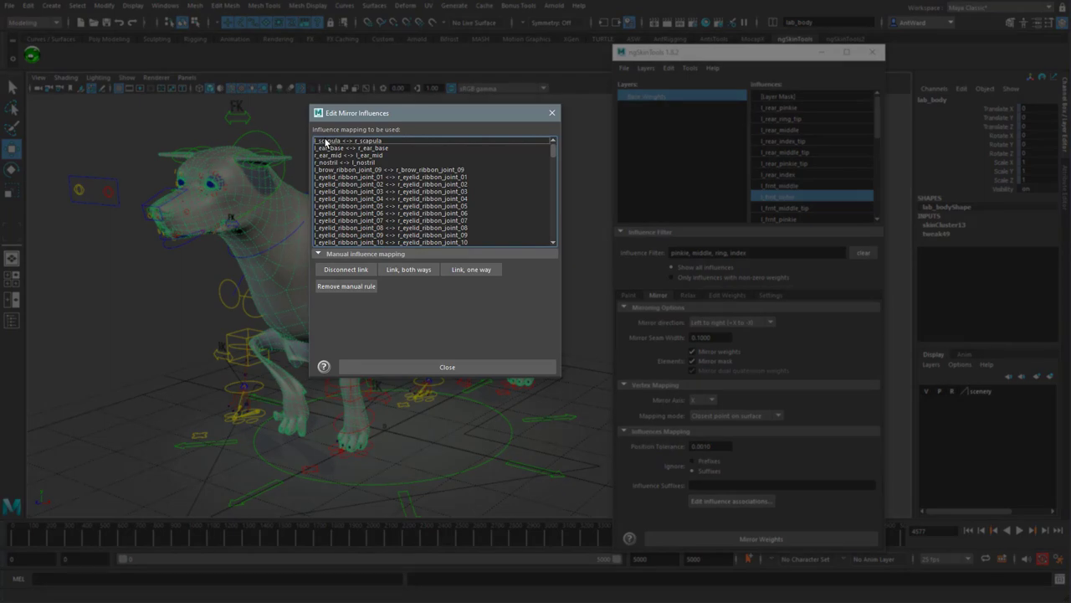
pyautogui.click(369, 142)
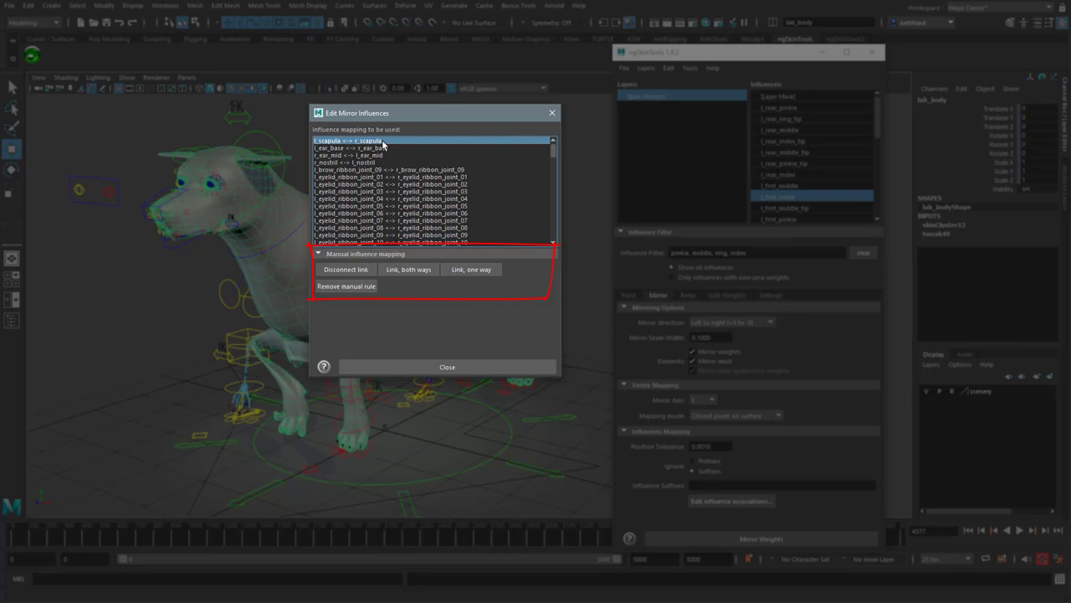
pyautogui.click(335, 148)
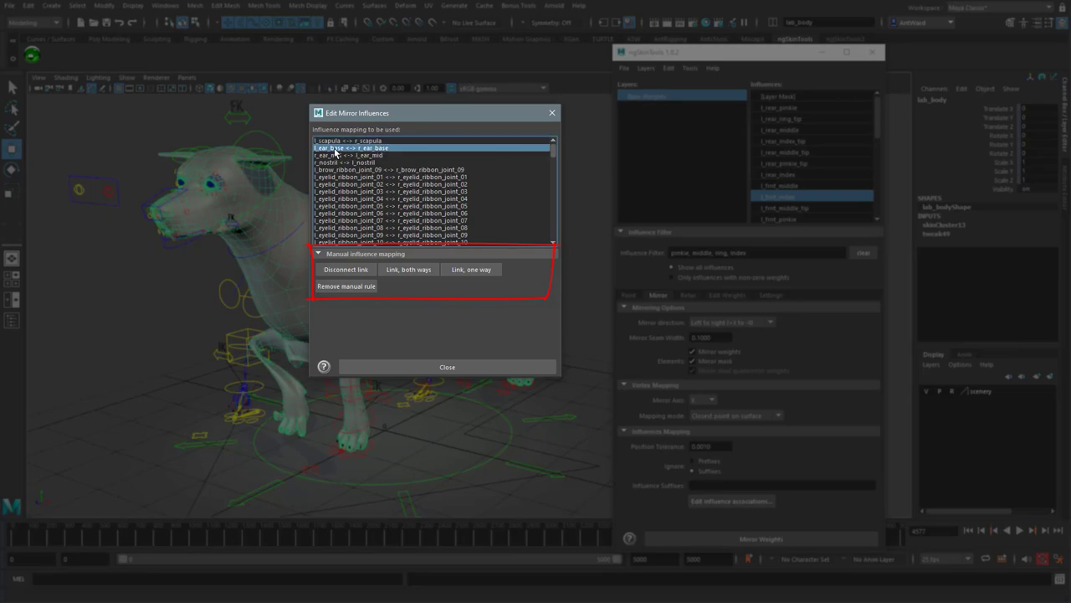
pyautogui.moveTo(204, 373)
pyautogui.keyDown('alt'); pyautogui.mouseDown()
pyautogui.moveTo(124, 366)
pyautogui.moveTo(246, 371)
pyautogui.mouseUp(); pyautogui.keyUp('alt')
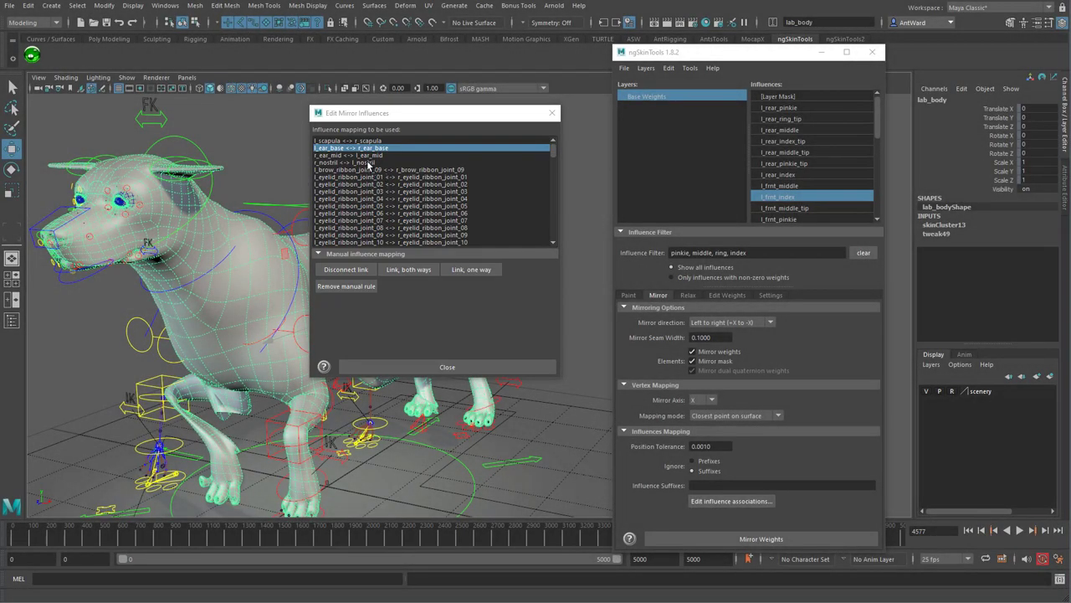
# - Examine the nostril joint pair in the association list against the dog's nose on the model
pyautogui.click(369, 162)
pyautogui.keyDown('alt'); pyautogui.moveTo(108, 284); pyautogui.dragTo(184, 292); pyautogui.keyUp('alt')
pyautogui.keyDown('alt'); pyautogui.moveTo(186, 293); pyautogui.dragTo(308, 294, button='right'); pyautogui.keyUp('alt')
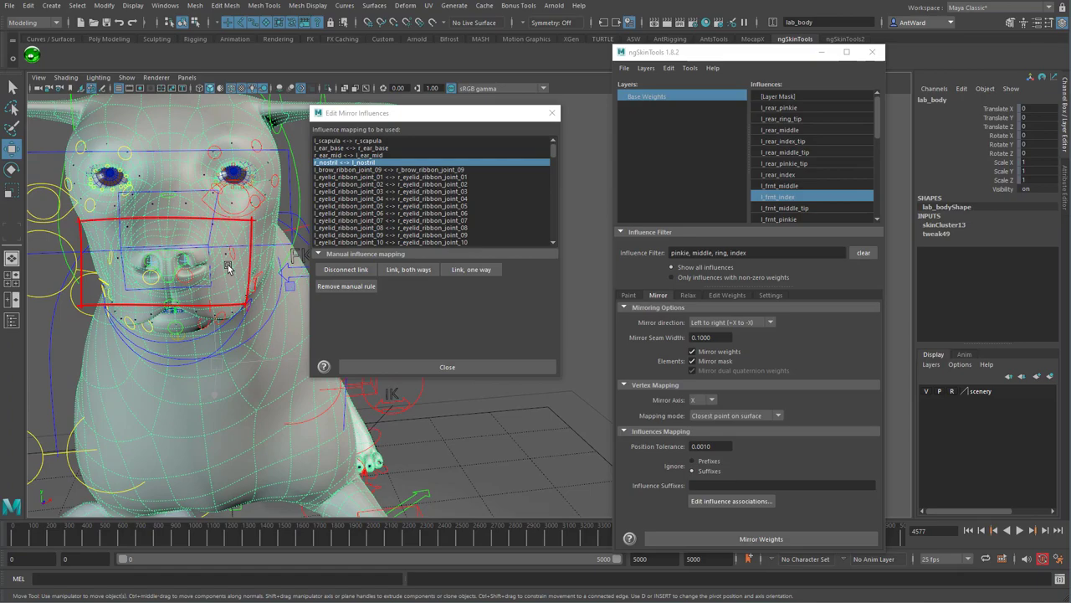
pyautogui.click(380, 170)
pyautogui.click(365, 162)
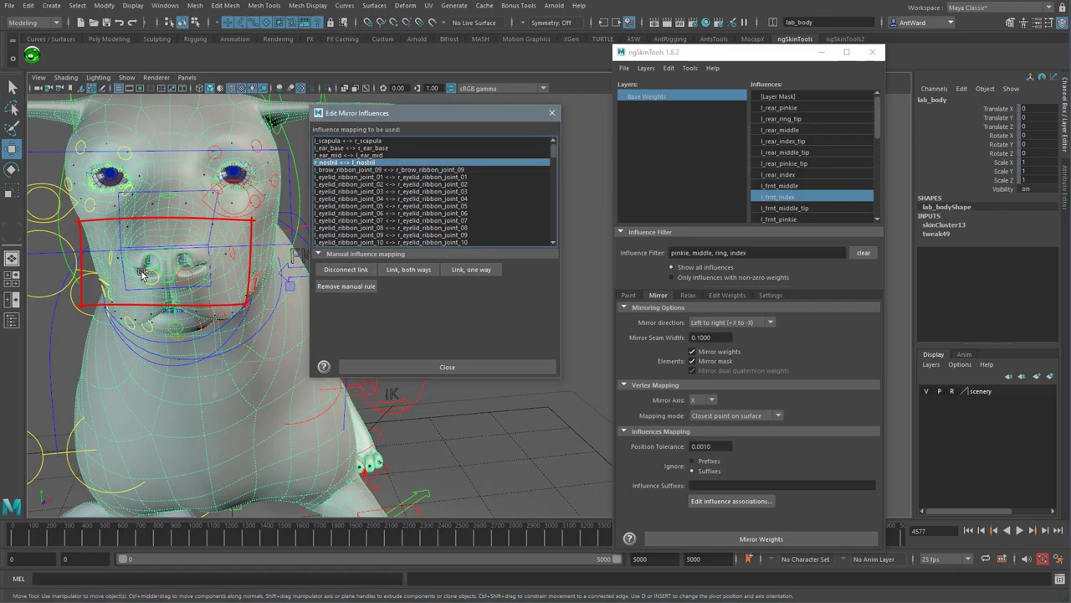
# - Move the associations window off the dog's face and examine the snout_ribbon_joint pairs farther down the mapping list
pyautogui.moveTo(451, 113); pyautogui.dragTo(498, 105)
pyautogui.moveTo(272, 254)
pyautogui.keyDown('alt'); pyautogui.mouseDown()
pyautogui.moveTo(239, 264)
pyautogui.moveTo(285, 255)
pyautogui.mouseUp(); pyautogui.keyUp('alt')
pyautogui.scroll(-1, 515, 178)
pyautogui.scroll(-10, 514, 179)
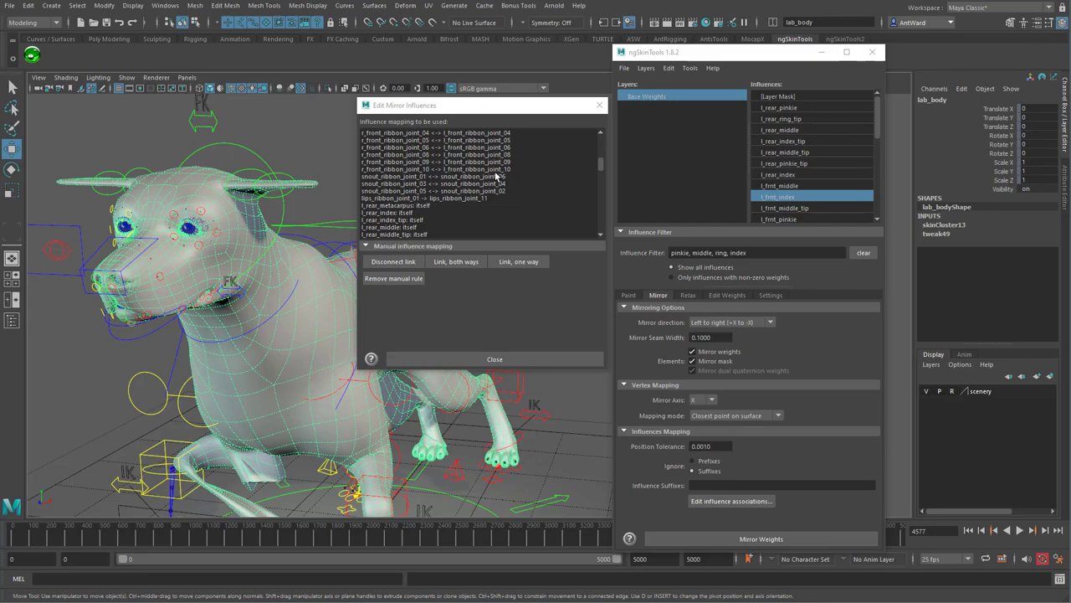
pyautogui.click(495, 175)
pyautogui.click(484, 183)
pyautogui.click(481, 190)
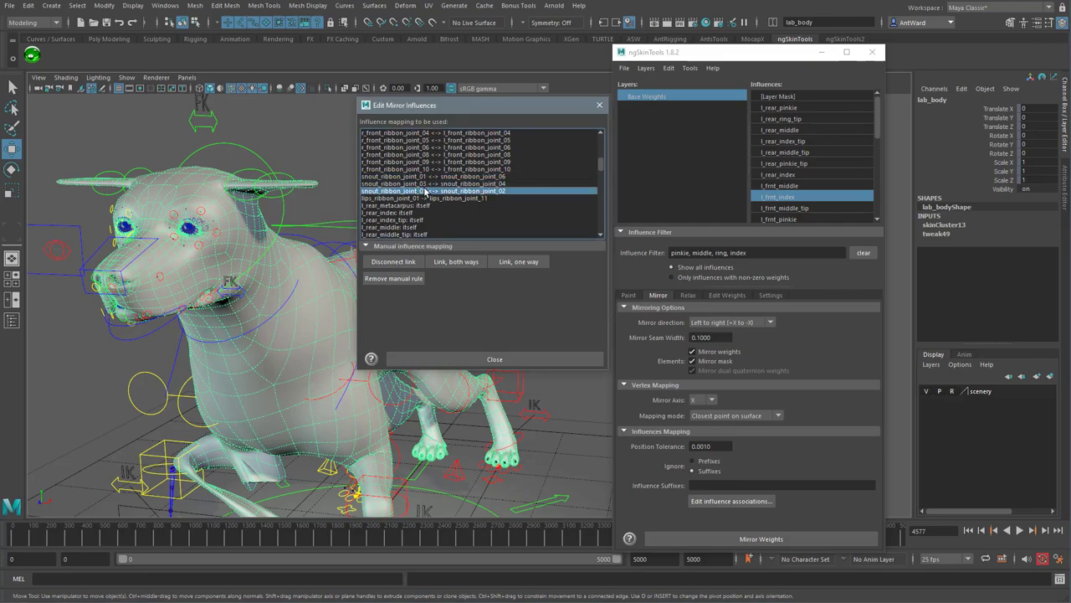
# - Link l_rear_metacarpus and r_rear_metacarpus both ways in the mirror influence mapping
pyautogui.scroll(-2, 426, 192)
pyautogui.click(374, 161)
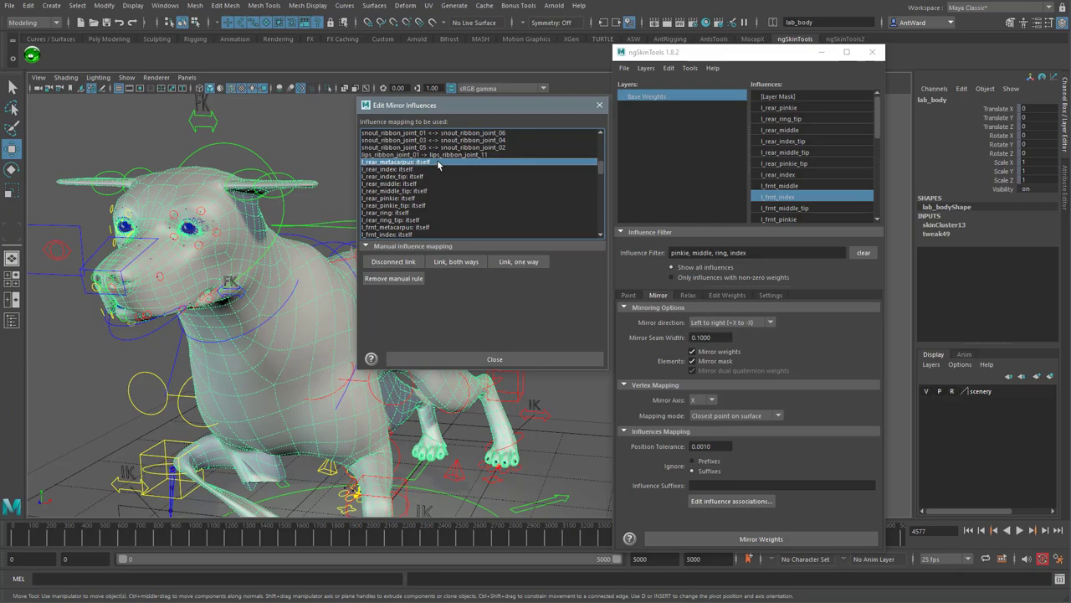
pyautogui.scroll(-7, 447, 183)
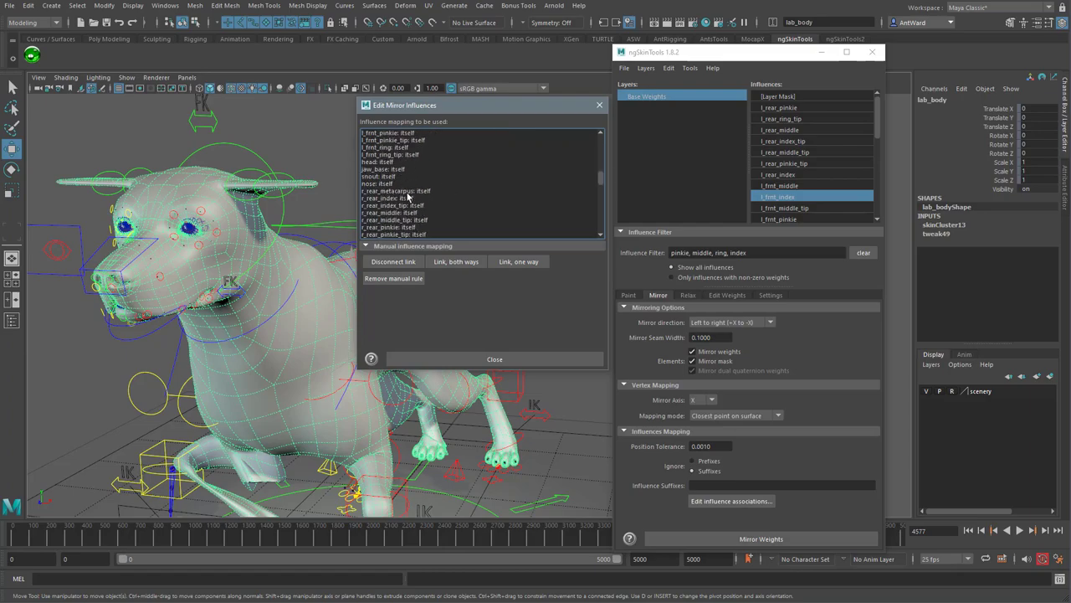
pyautogui.press('ctrl')
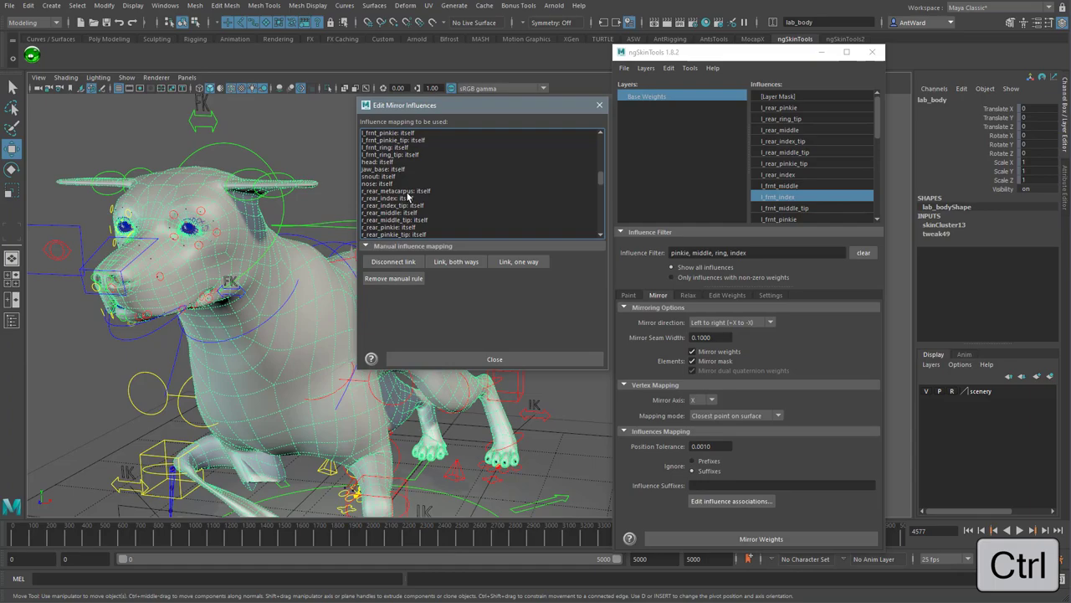
pyautogui.keyDown('ctrl'); pyautogui.click(408, 192); pyautogui.keyUp('ctrl')
pyautogui.scroll(5, 443, 191)
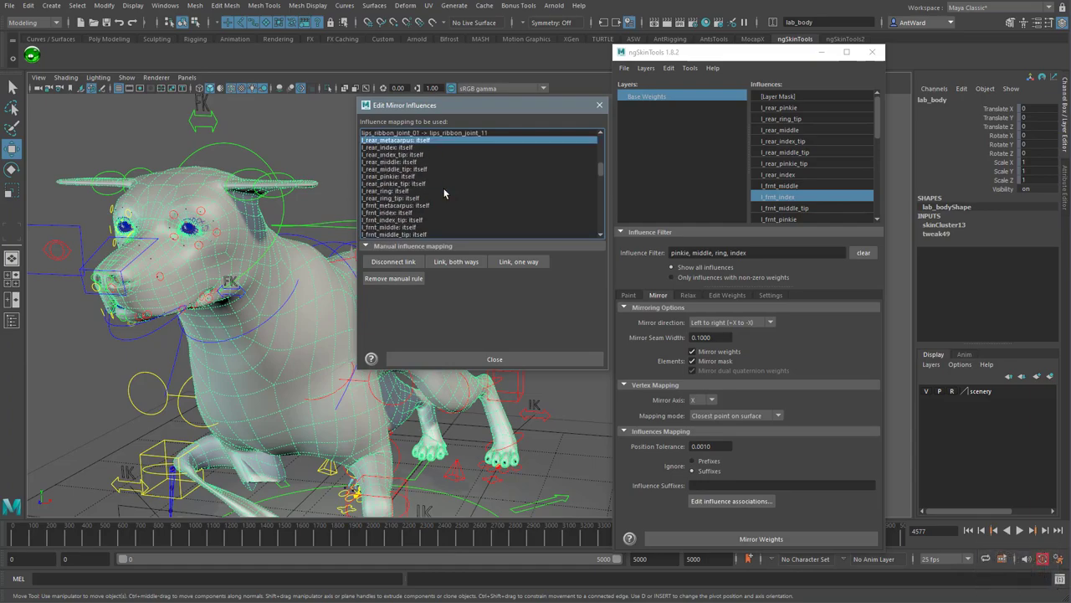
pyautogui.scroll(-5, 444, 193)
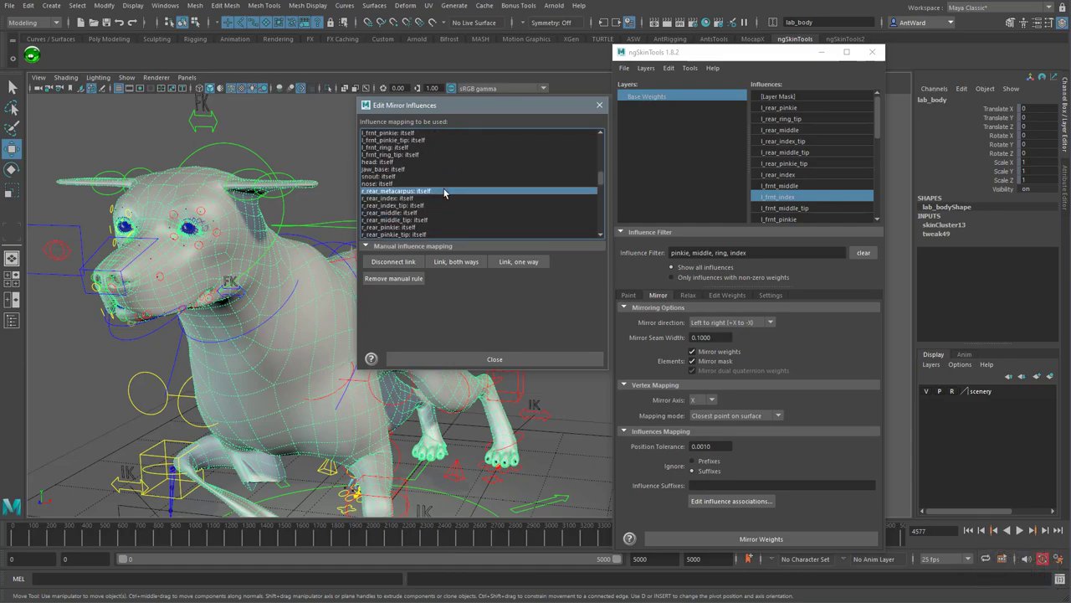
pyautogui.click(467, 263)
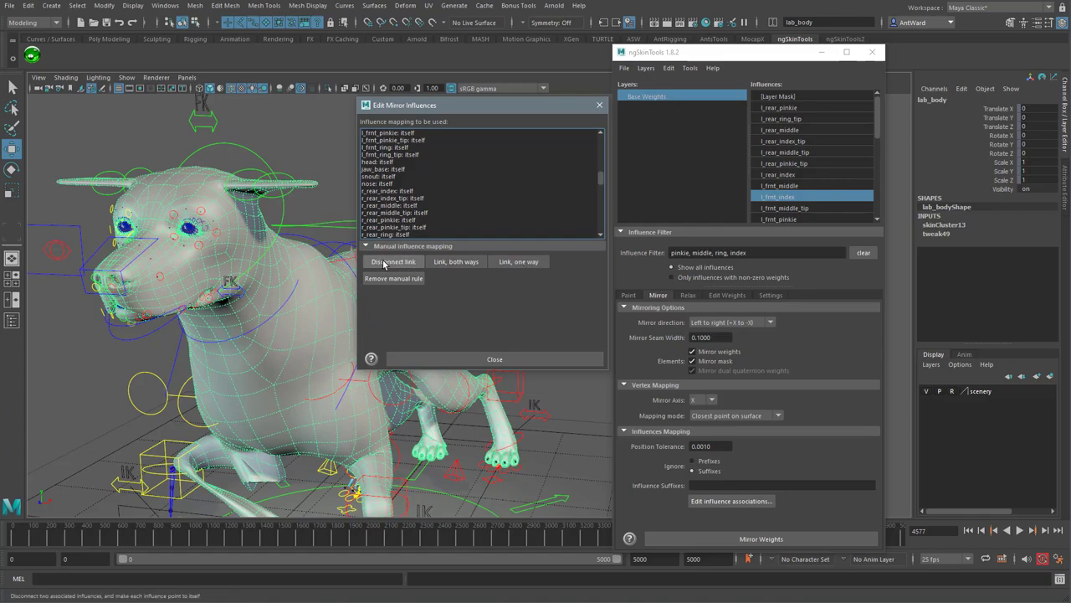
# - Link l_rear_index and r_rear_index both ways in the mirror influence mapping
pyautogui.scroll(3, 427, 195)
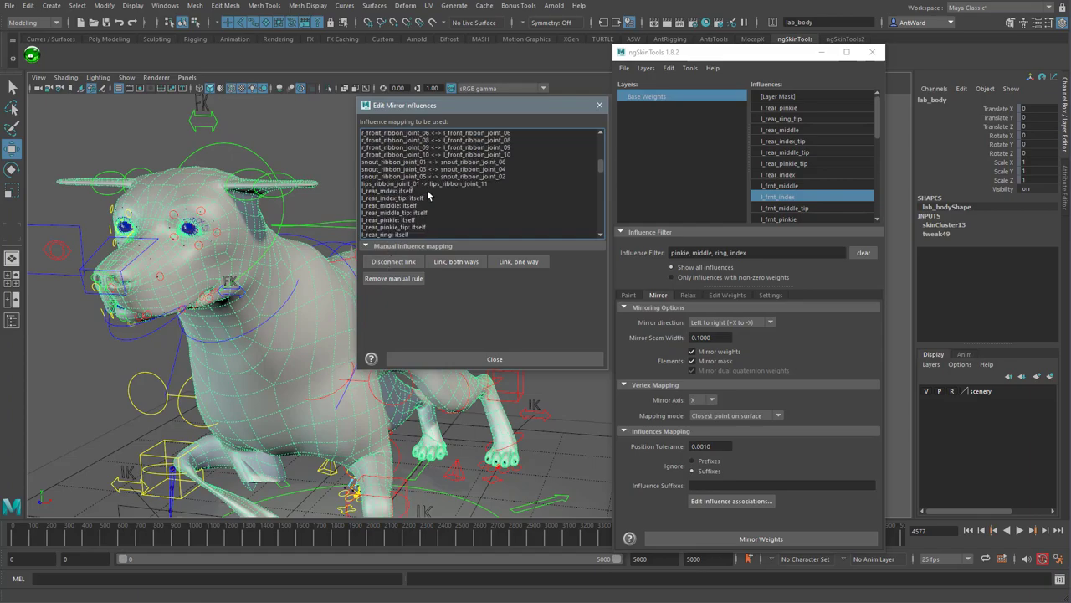
pyautogui.click(423, 190)
pyautogui.scroll(-5, 434, 189)
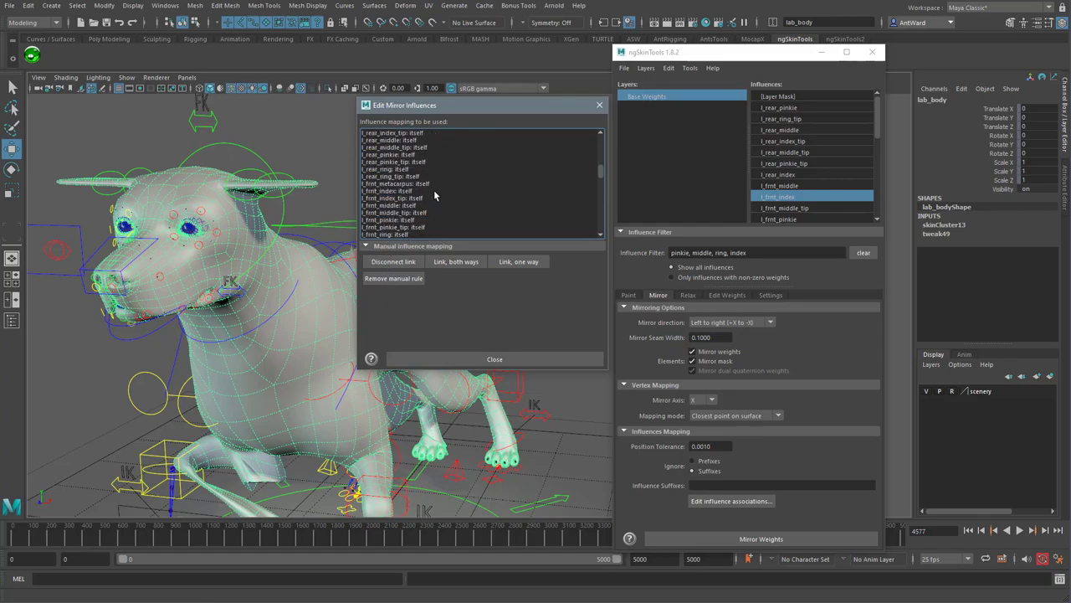
pyautogui.scroll(-1, 433, 195)
pyautogui.click(402, 212)
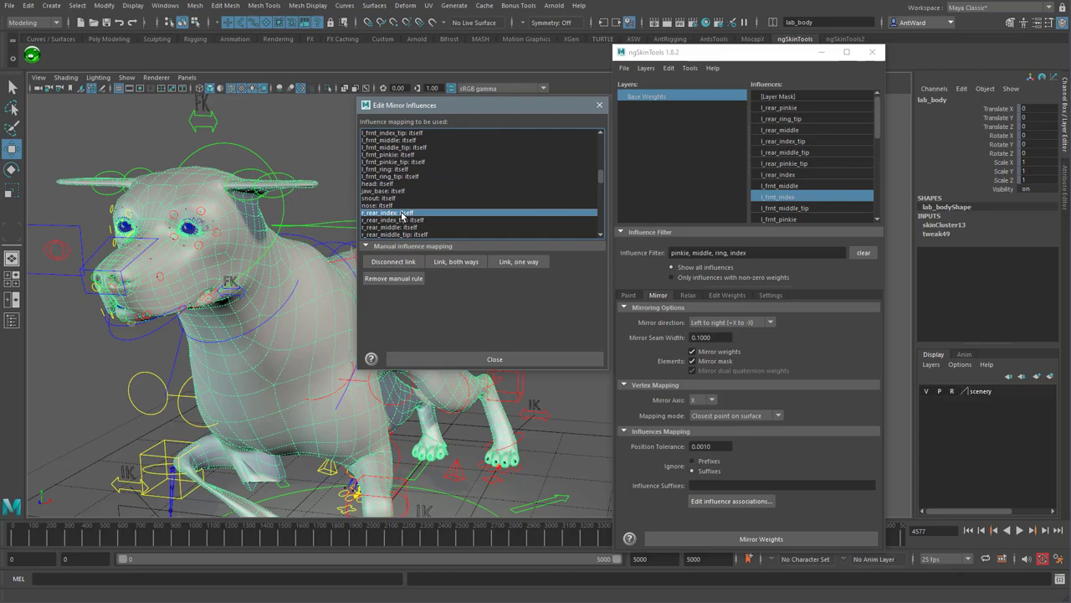
pyautogui.click(446, 262)
# - Link l_rear_index_tip and r_rear_index_tip both ways in the mirror influence mapping
pyautogui.scroll(5, 410, 191)
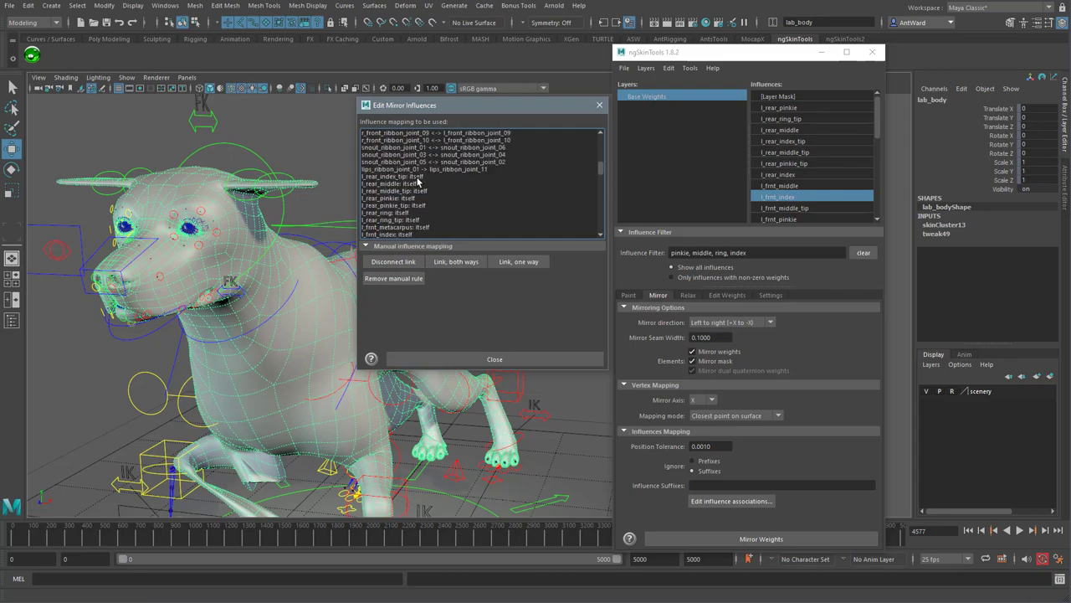
pyautogui.click(406, 177)
pyautogui.scroll(-5, 419, 184)
pyautogui.click(412, 219)
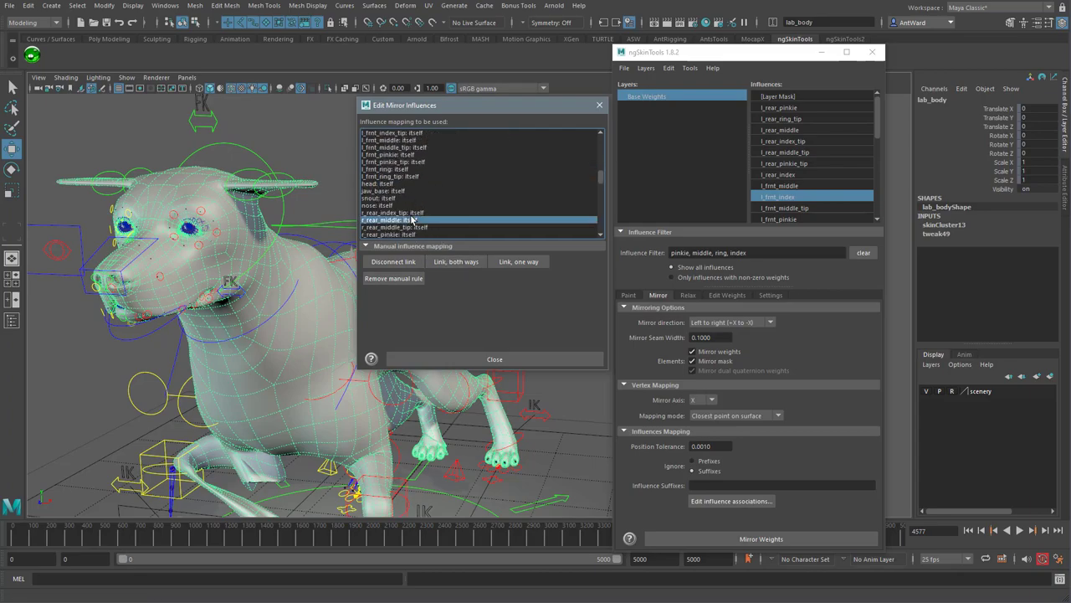
pyautogui.click(459, 261)
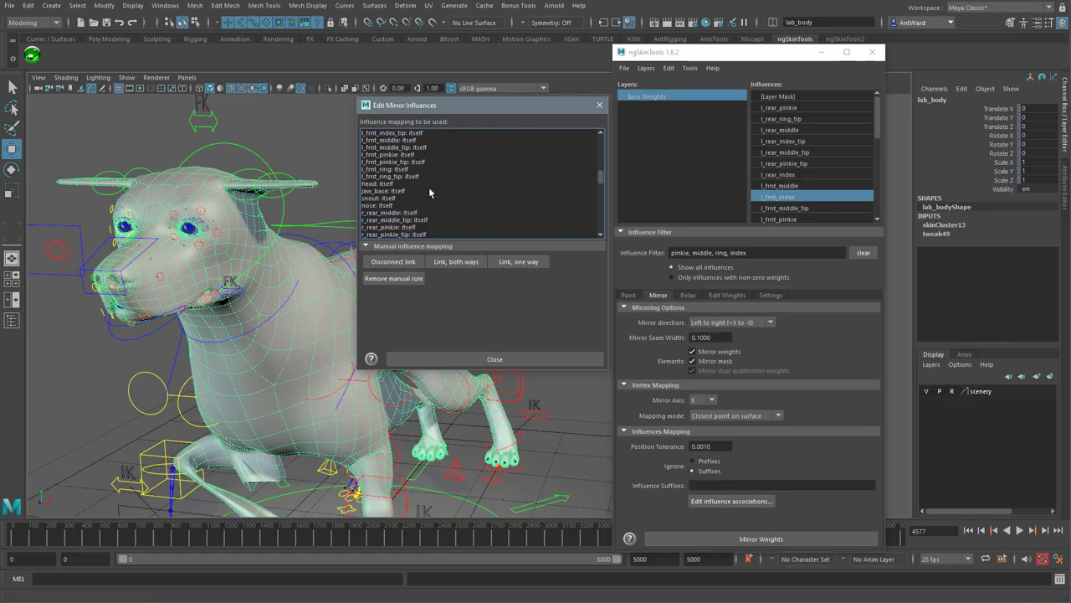
# - Link the remaining rear toe joints, front metacarpus and front toe joints with their opposite-side counterparts both ways
pyautogui.scroll(3, 428, 186)
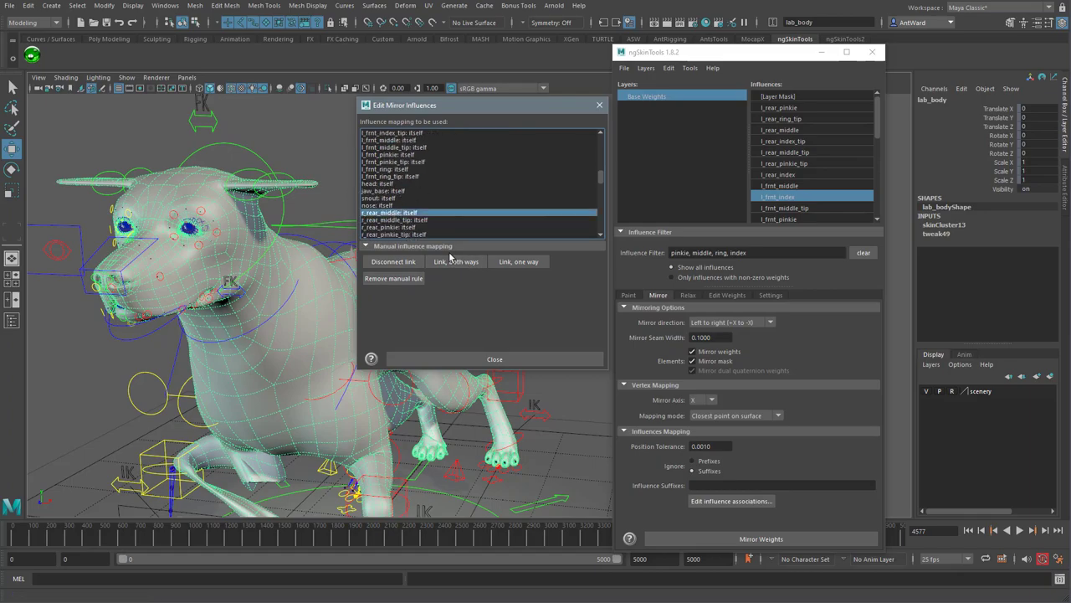
pyautogui.click(449, 258)
pyautogui.scroll(3, 431, 191)
pyautogui.scroll(-3, 430, 192)
pyautogui.keyDown('ctrl'); pyautogui.click(411, 213); pyautogui.keyUp('ctrl')
pyautogui.click(456, 261)
# - Examine the snout_ribbon_joint_05 pair against the dog's snout and review the manual toe links at the start of the mapping list
pyautogui.scroll(-3, 408, 170)
pyautogui.scroll(3, 421, 180)
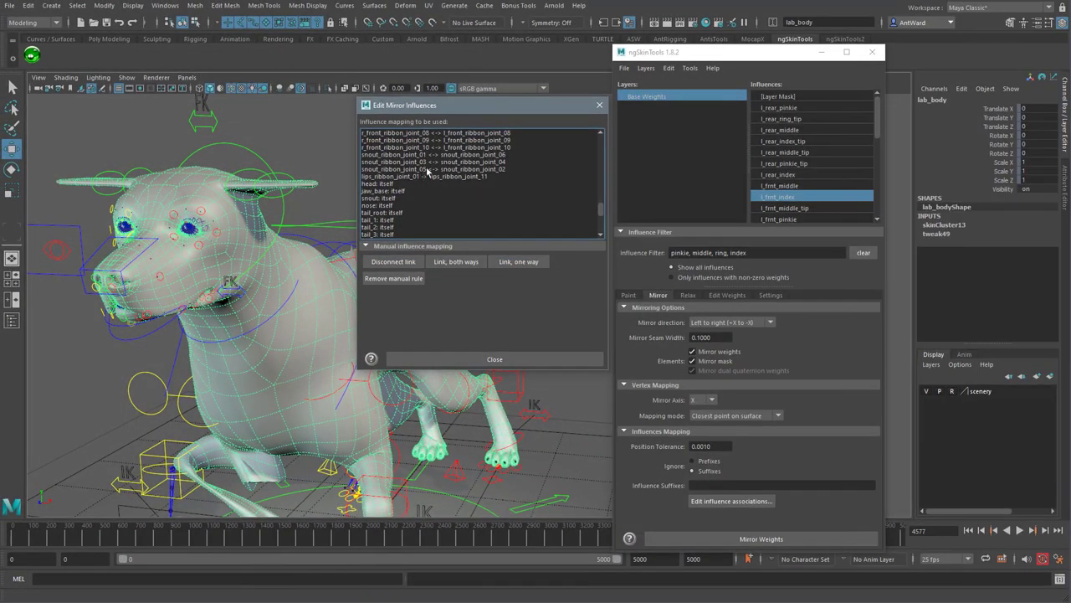
pyautogui.scroll(-3, 435, 176)
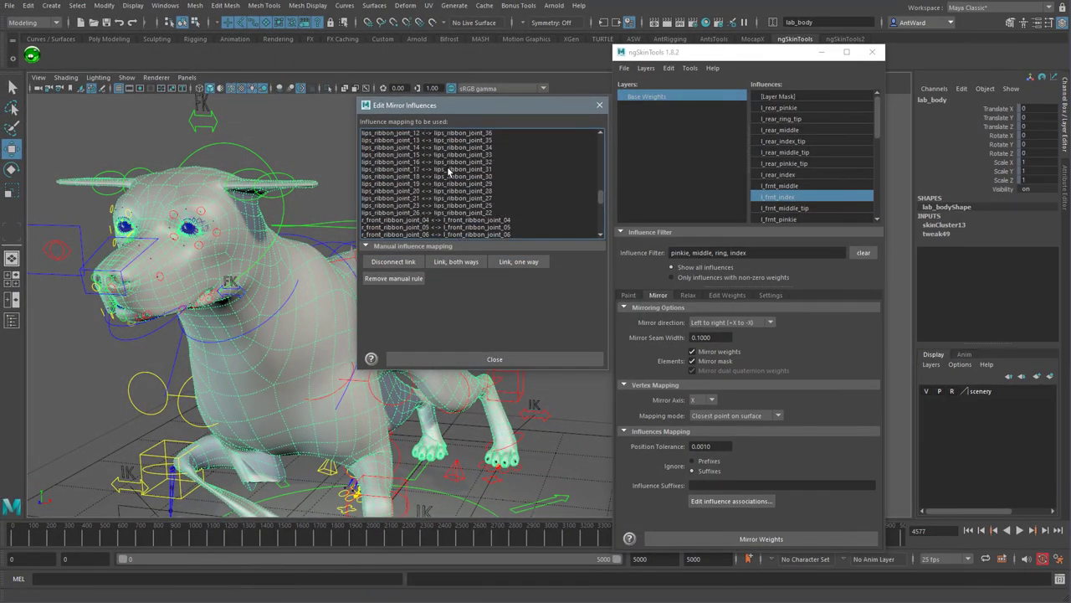
pyautogui.scroll(-4, 449, 172)
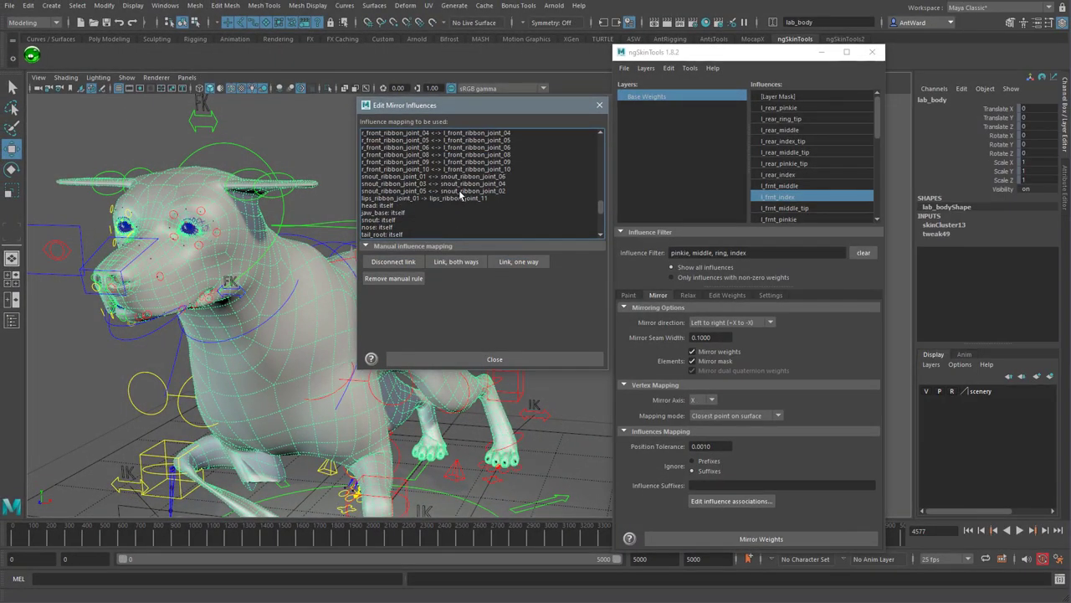
pyautogui.click(482, 192)
pyautogui.keyDown('alt'); pyautogui.moveTo(100, 298); pyautogui.dragTo(167, 293); pyautogui.keyUp('alt')
pyautogui.keyDown('alt'); pyautogui.moveTo(194, 286); pyautogui.dragTo(354, 275, button='right'); pyautogui.keyUp('alt')
pyautogui.keyDown('alt'); pyautogui.moveTo(164, 284); pyautogui.dragTo(210, 281); pyautogui.keyUp('alt')
pyautogui.keyDown('alt'); pyautogui.moveTo(210, 280); pyautogui.dragTo(239, 276, button='right'); pyautogui.keyUp('alt')
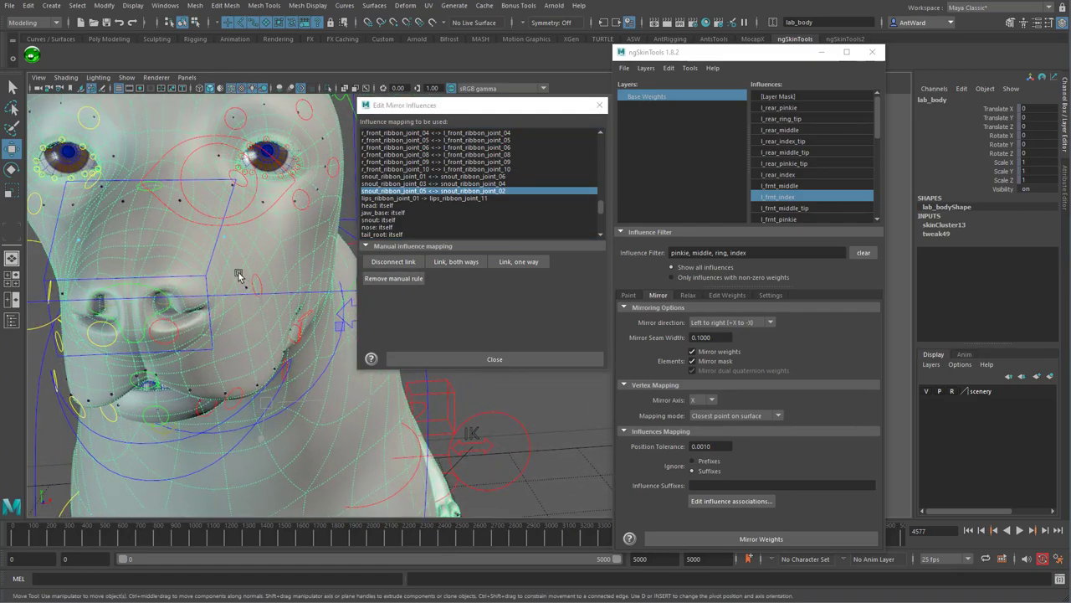
pyautogui.keyDown('alt'); pyautogui.moveTo(239, 275); pyautogui.dragTo(277, 287, button='middle'); pyautogui.keyUp('alt')
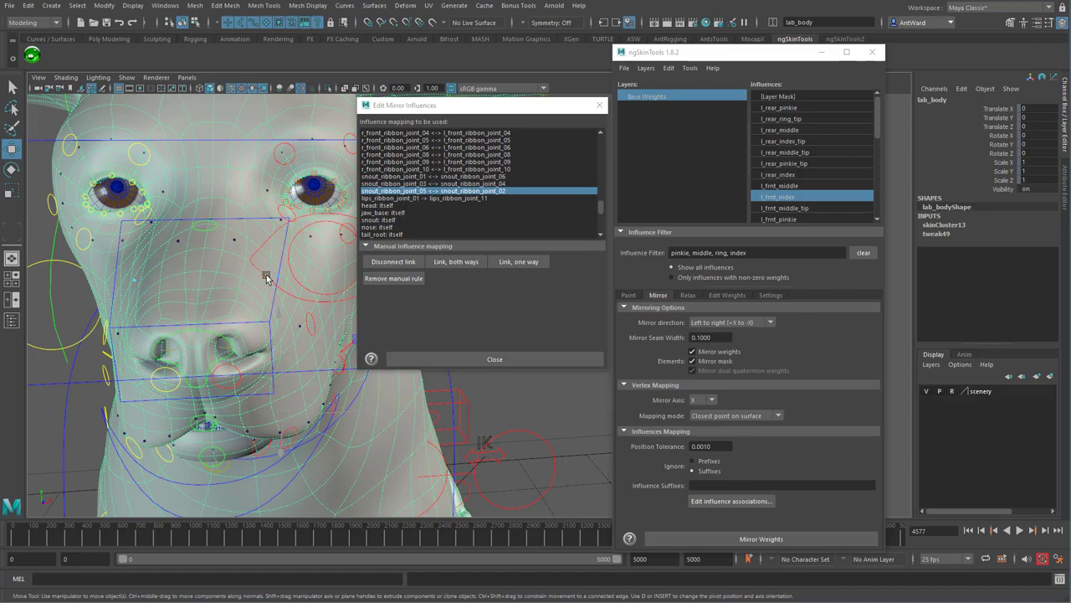
pyautogui.scroll(4, 507, 205)
pyautogui.scroll(8, 506, 205)
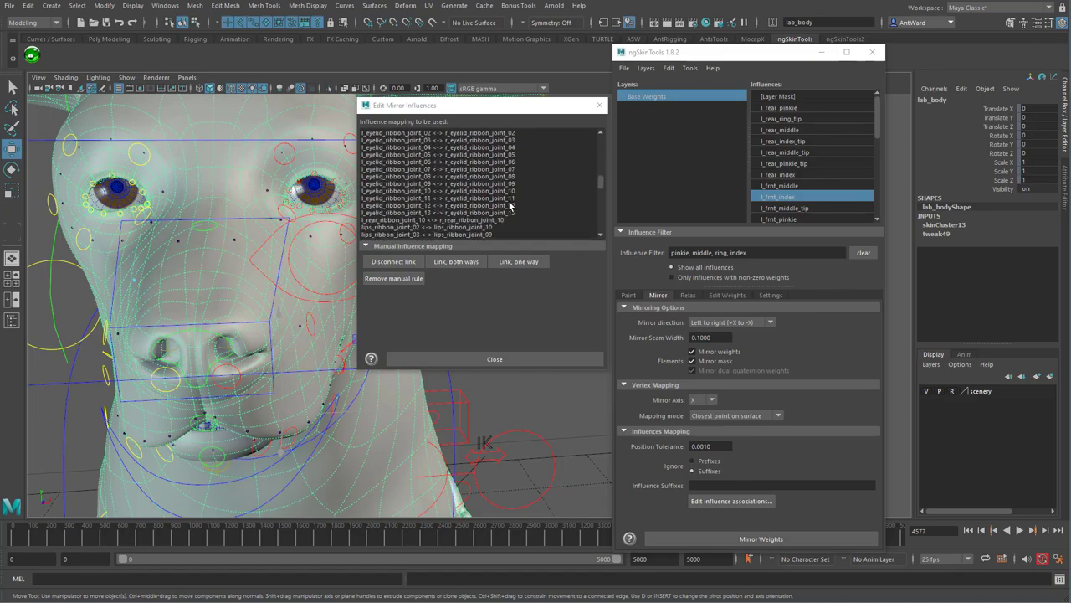
pyautogui.moveTo(598, 184); pyautogui.dragTo(594, 141)
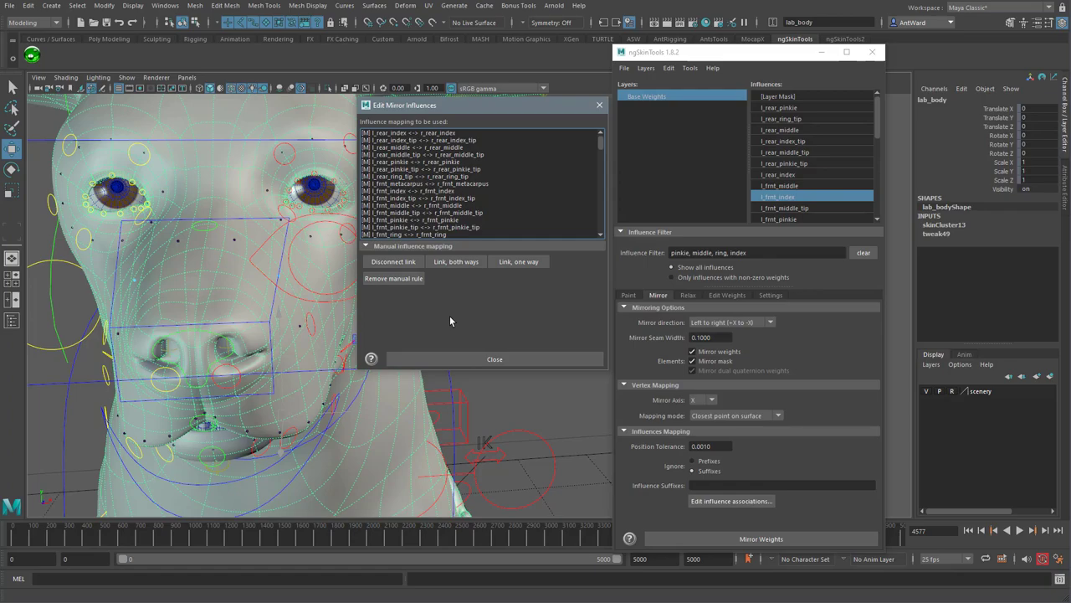
# - Close the influence associations window and mirror the dog's skin weights from left to right (+X to -X)
pyautogui.click(486, 359)
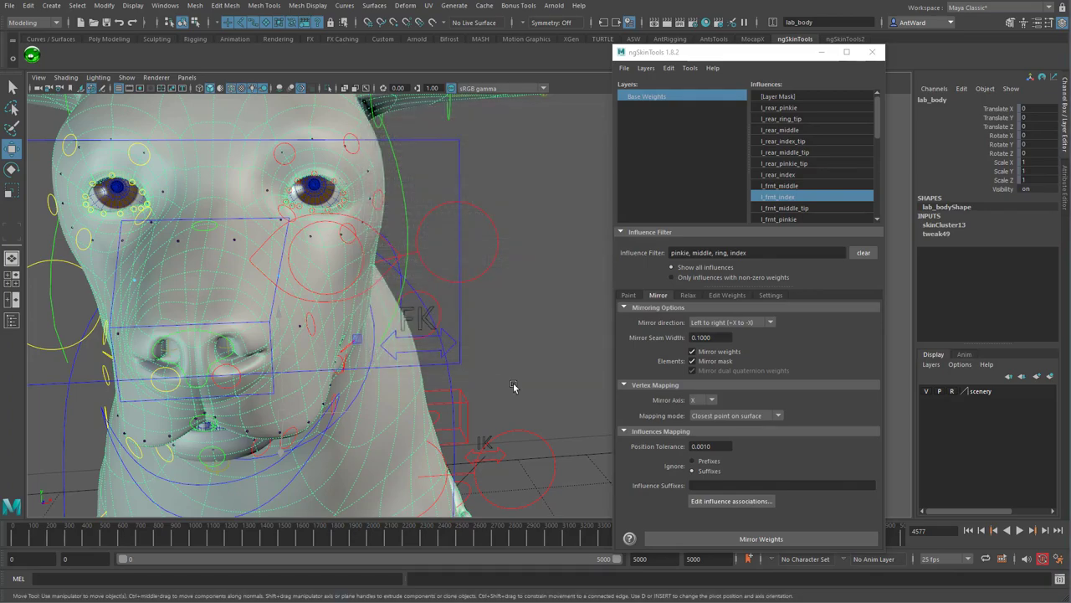
pyautogui.keyDown('alt'); pyautogui.moveTo(513, 382); pyautogui.dragTo(183, 354, button='right'); pyautogui.keyUp('alt')
pyautogui.keyDown('alt'); pyautogui.moveTo(408, 379); pyautogui.dragTo(421, 273, button='middle'); pyautogui.keyUp('alt')
pyautogui.keyDown('alt'); pyautogui.moveTo(421, 273); pyautogui.dragTo(414, 285); pyautogui.keyUp('alt')
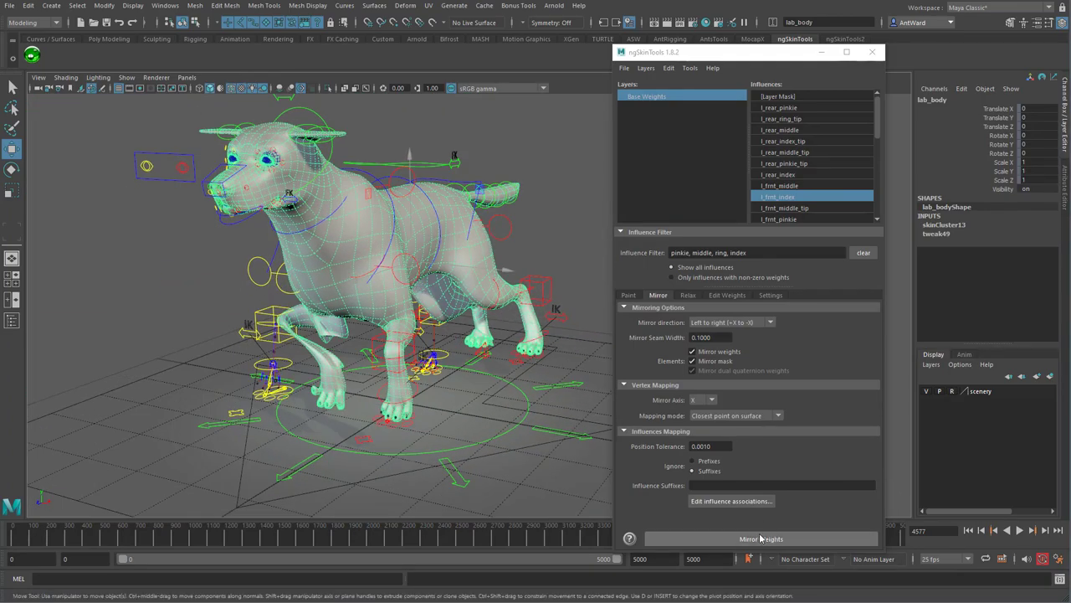
pyautogui.click(760, 538)
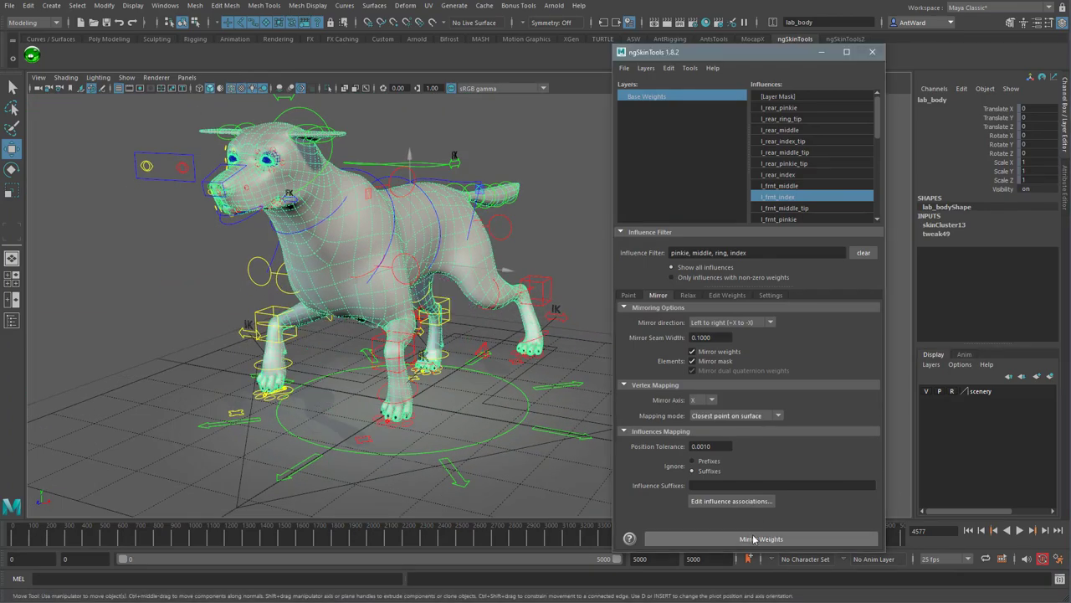
# - Move the dog's yellow front paw control to test the mirrored weights, and undo the move
pyautogui.keyDown('alt'); pyautogui.moveTo(280, 343); pyautogui.dragTo(266, 339); pyautogui.keyUp('alt')
pyautogui.keyDown('alt'); pyautogui.moveTo(266, 340); pyautogui.dragTo(373, 365, button='right'); pyautogui.keyUp('alt')
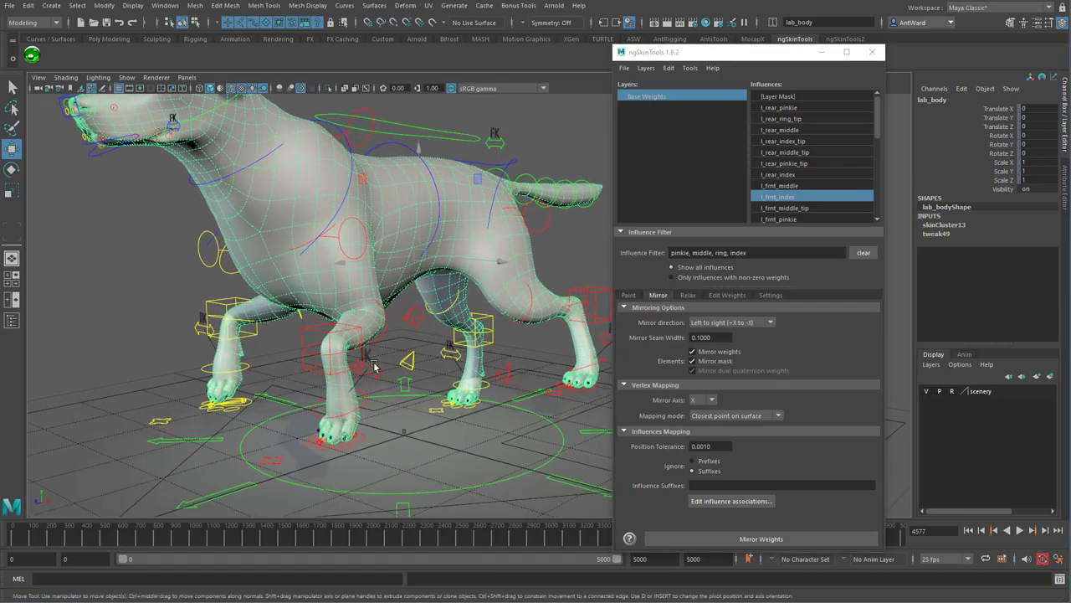
pyautogui.click(236, 406)
pyautogui.moveTo(240, 404); pyautogui.dragTo(273, 384)
pyautogui.hotkey('ctrl', 'z')
pyautogui.keyDown('alt'); pyautogui.moveTo(380, 374); pyautogui.dragTo(361, 314); pyautogui.keyUp('alt')
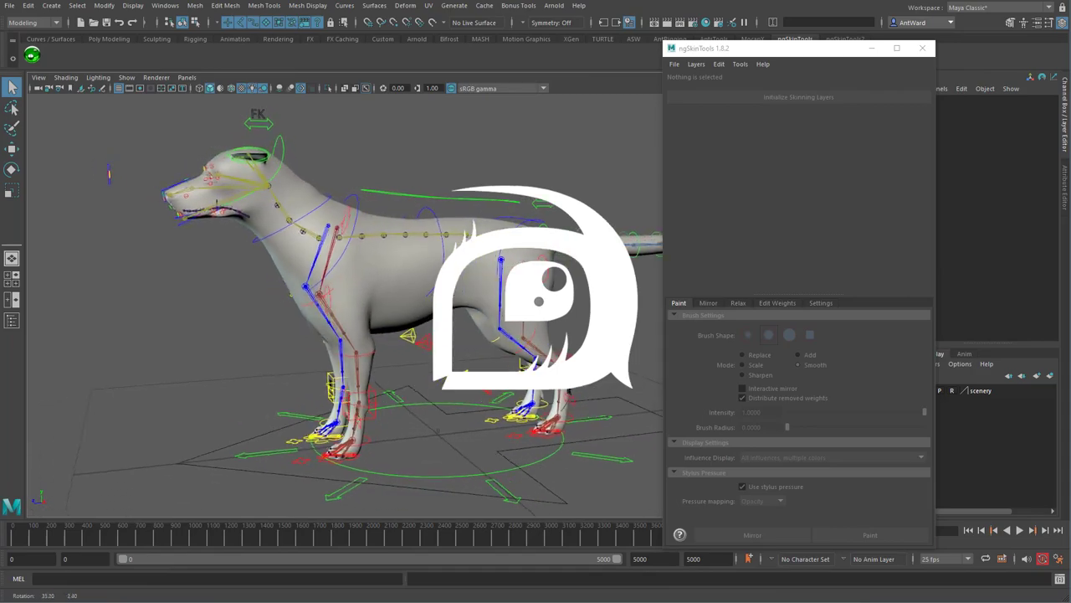
# - Select the dog's body mesh, filter its influences by "spine" and select spine_ribbon_joint_05
pyautogui.keyDown('alt'); pyautogui.moveTo(437, 277); pyautogui.dragTo(397, 277); pyautogui.keyUp('alt')
pyautogui.click(397, 277)
pyautogui.keyDown('alt'); pyautogui.moveTo(359, 270); pyautogui.dragTo(559, 276, button='right'); pyautogui.keyUp('alt')
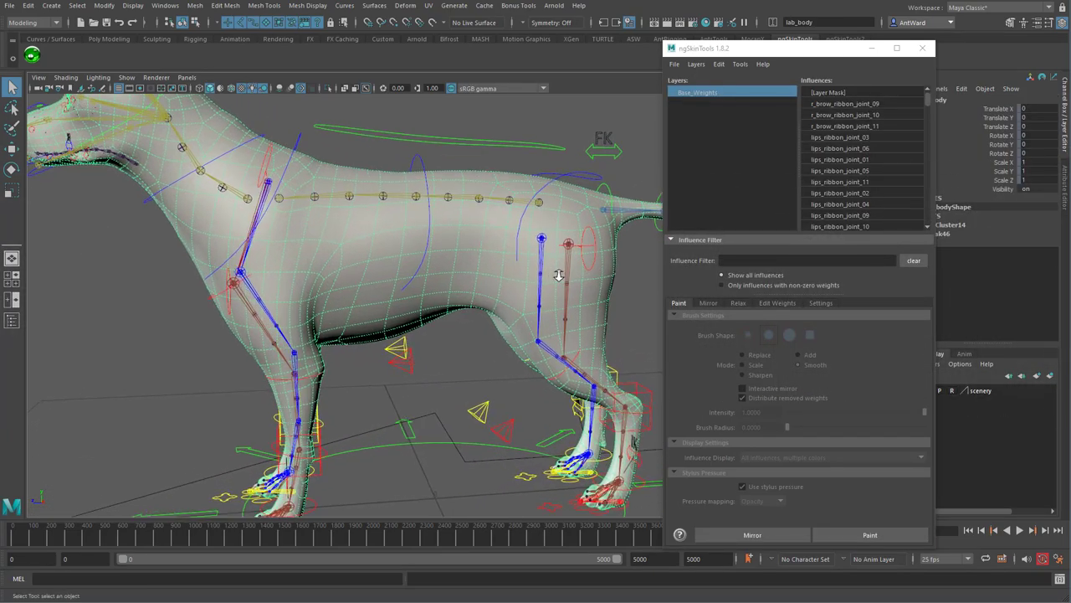
pyautogui.keyDown('alt'); pyautogui.moveTo(558, 275); pyautogui.dragTo(582, 266); pyautogui.keyUp('alt')
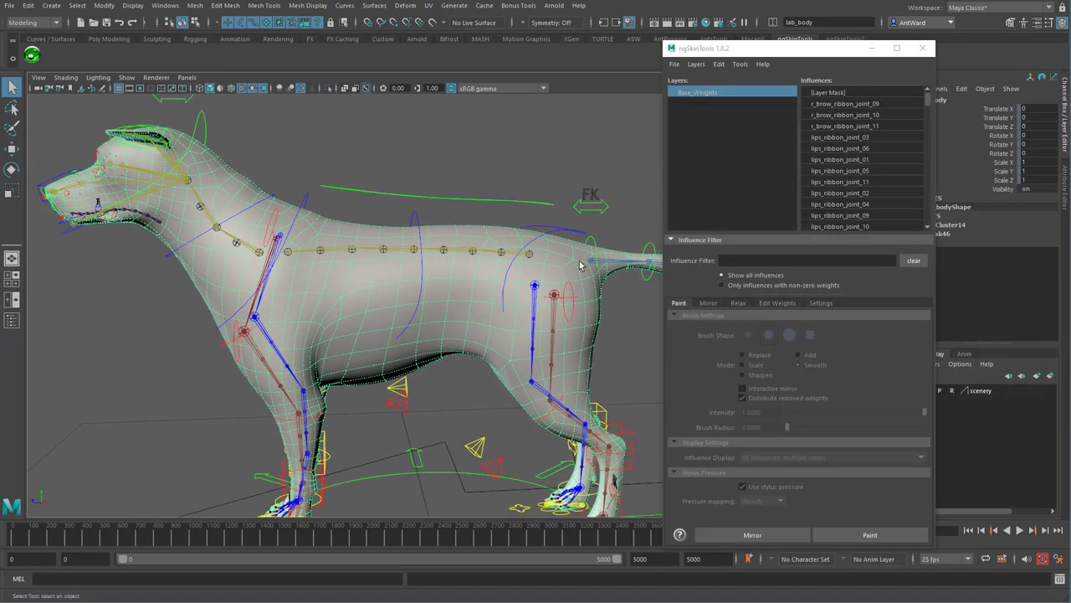
pyautogui.click(746, 260)
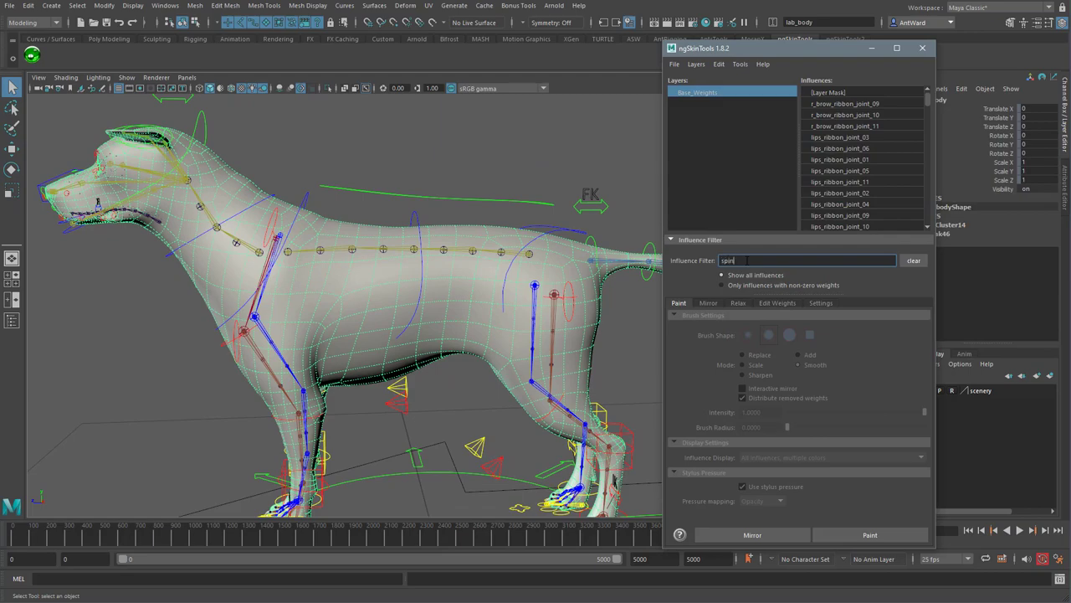
pyautogui.write('e')
pyautogui.click(882, 105)
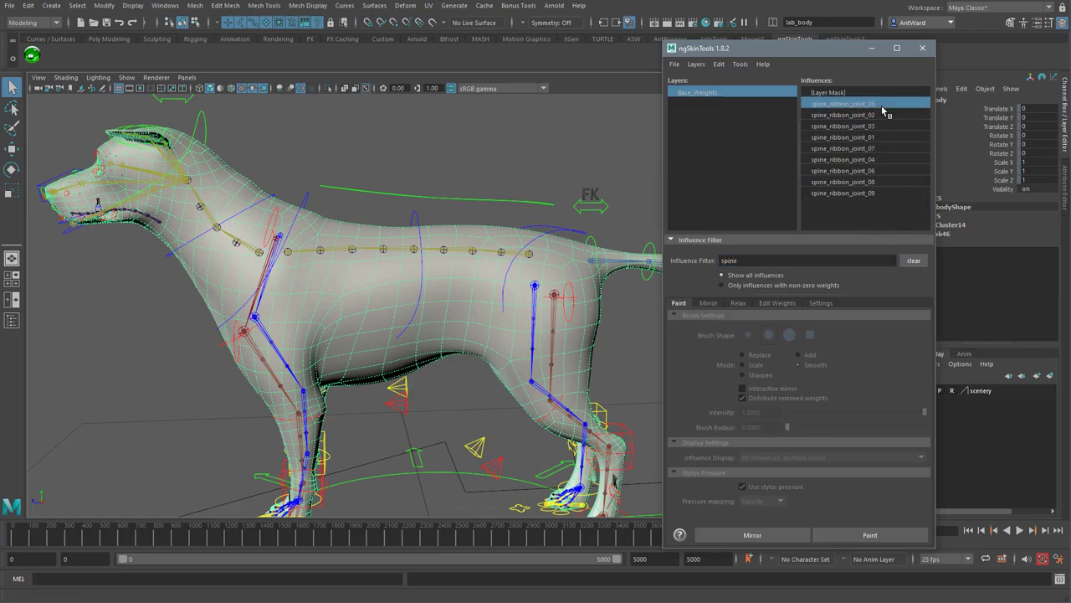
# - Start weight painting on the body and set the influence display to "Current influence, grayscale gradient"
pyautogui.click(837, 535)
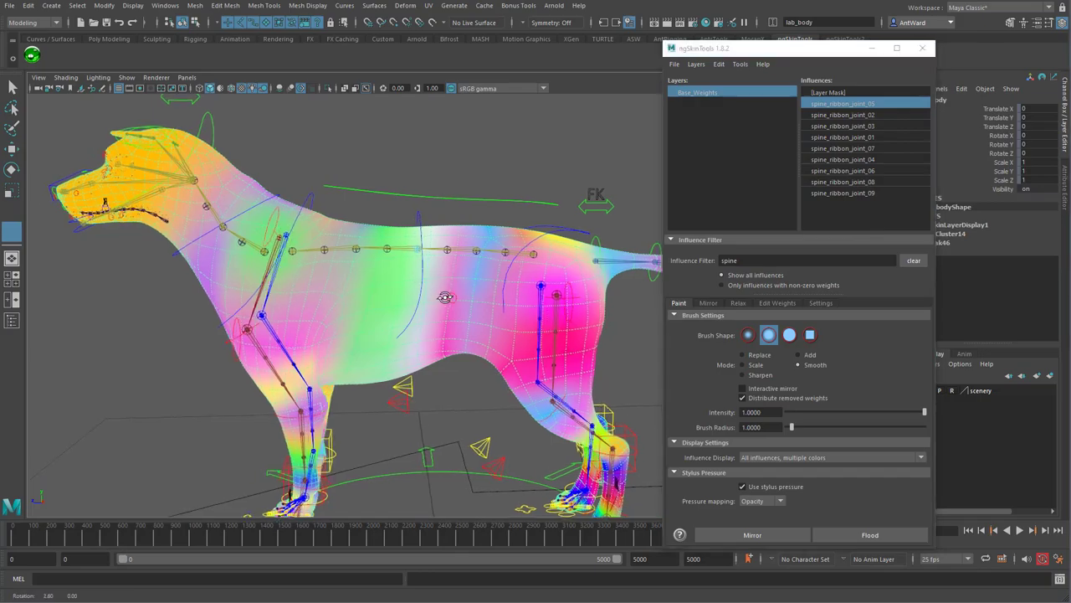
pyautogui.keyDown('alt'); pyautogui.moveTo(445, 297); pyautogui.dragTo(469, 301); pyautogui.keyUp('alt')
pyautogui.click(829, 457)
pyautogui.click(819, 482)
pyautogui.keyDown('alt'); pyautogui.moveTo(368, 333); pyautogui.dragTo(397, 337); pyautogui.keyUp('alt')
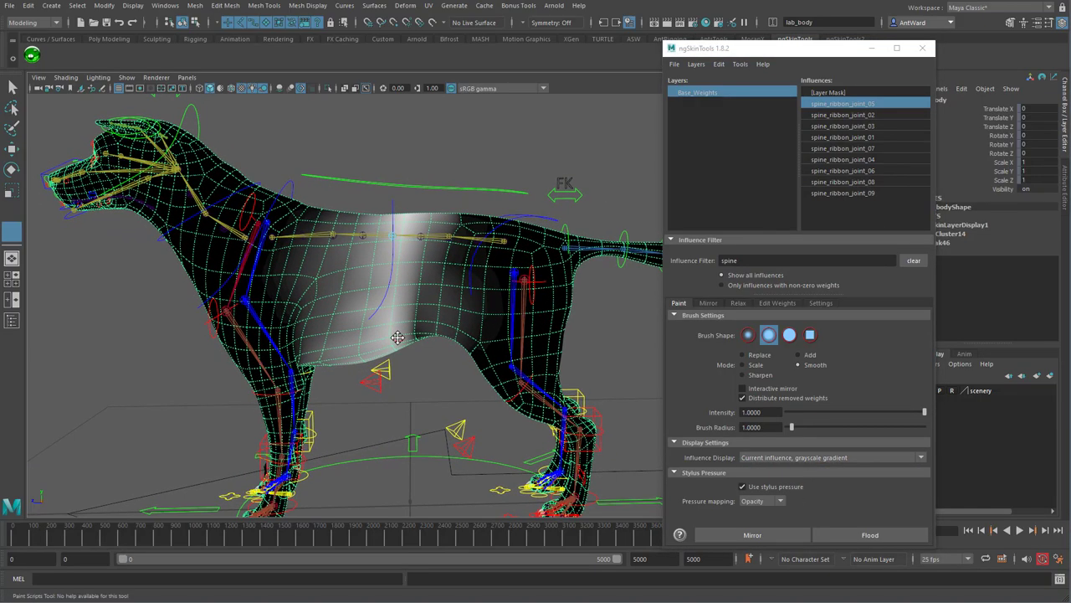
# - Copy the influence weights of spine_ribbon_joint_05 and paste them onto spine_ribbon_joint_04 in Add mode
pyautogui.rightClick(824, 105)
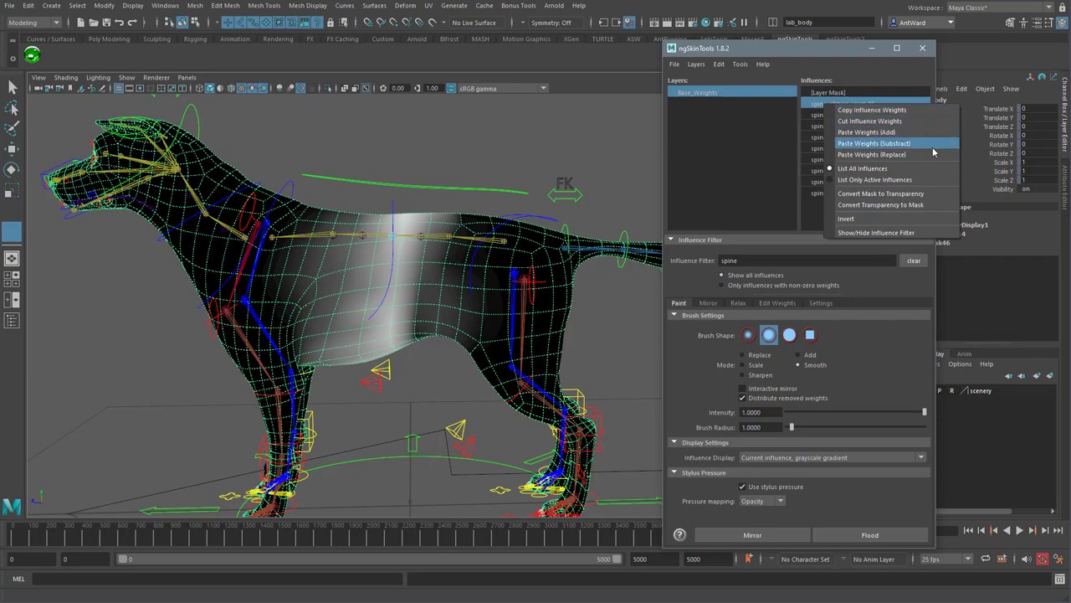
pyautogui.click(921, 112)
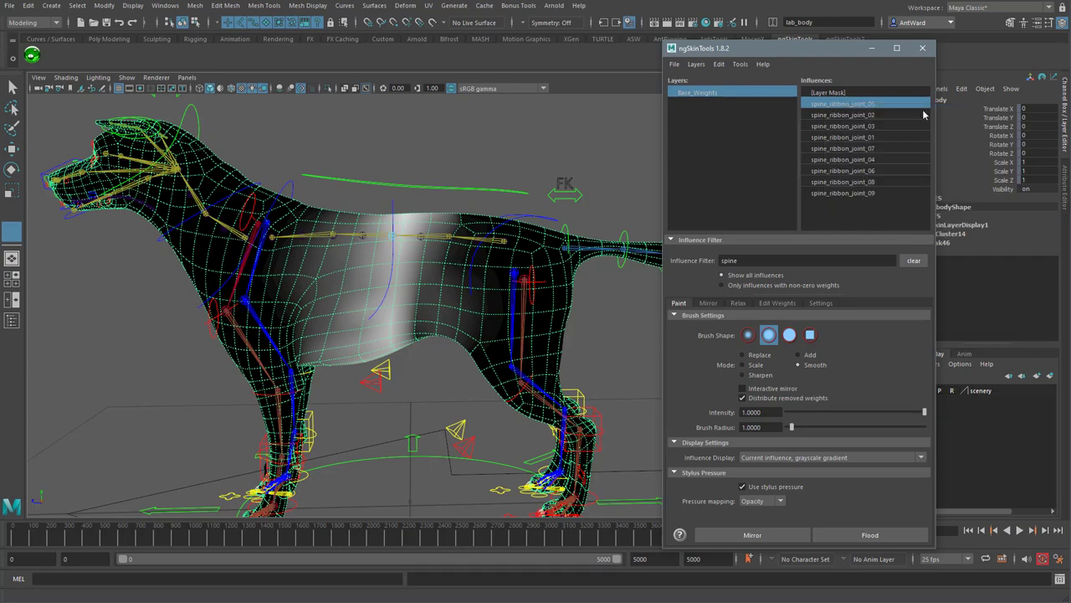
pyautogui.click(880, 115)
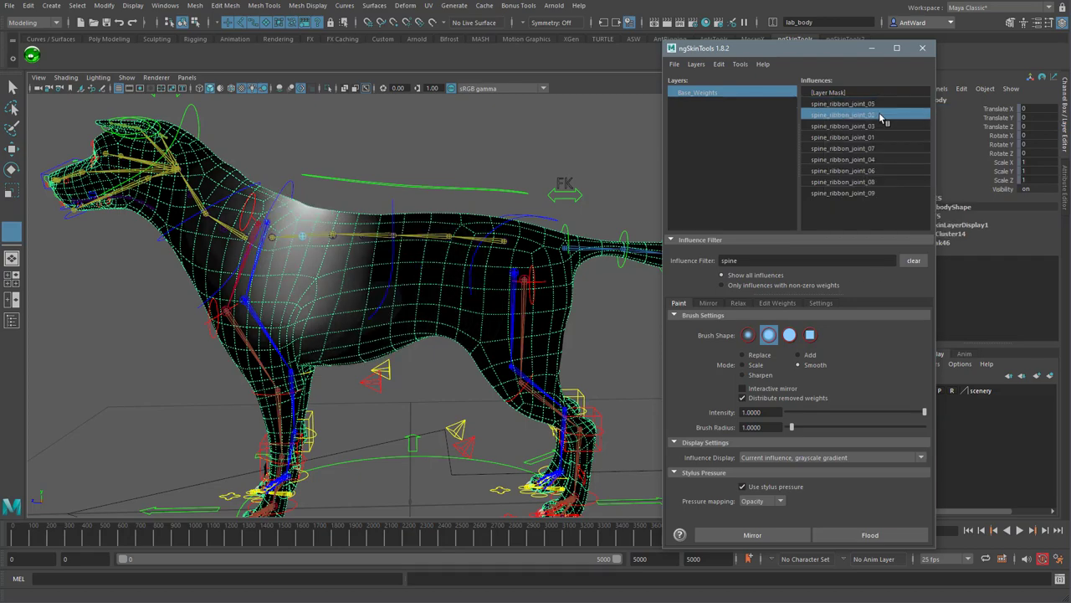
pyautogui.click(880, 160)
pyautogui.rightClick(880, 160)
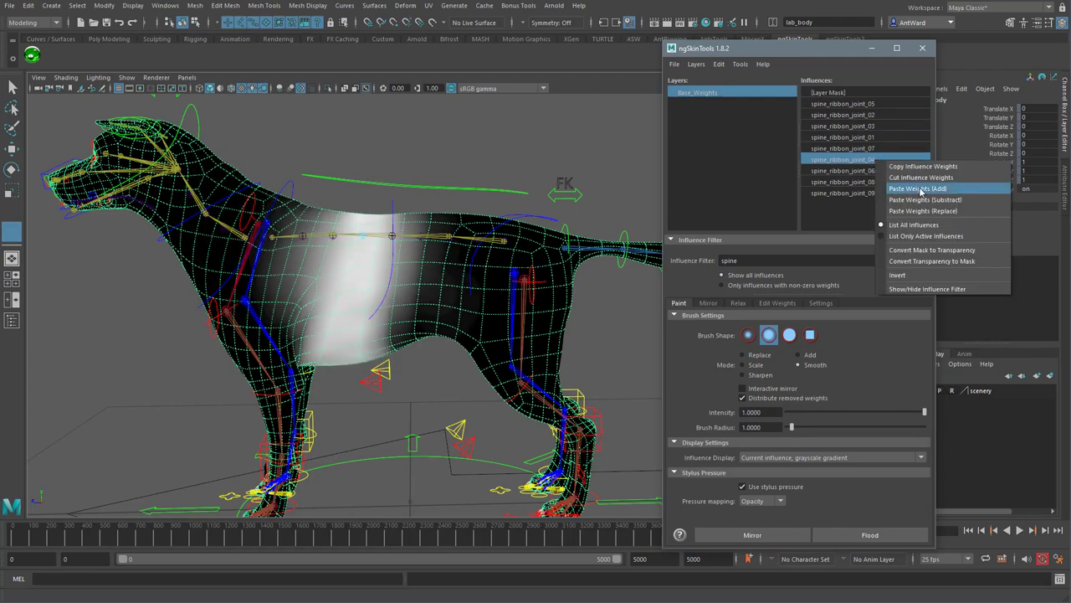
pyautogui.click(921, 189)
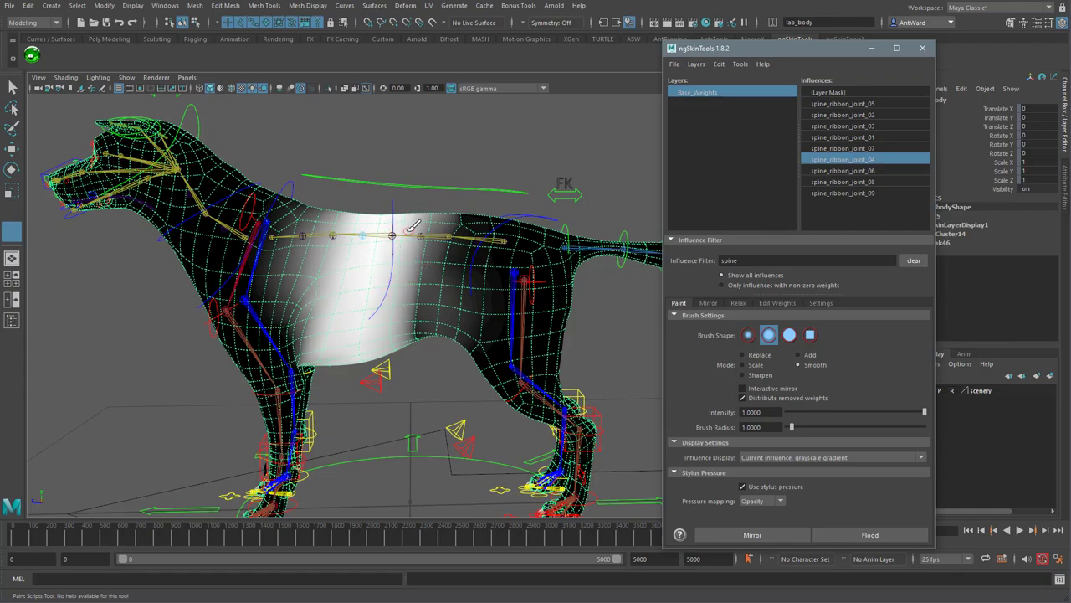
# - Compare the weights of spine_ribbon_joint_05 and spine_ribbon_joint_04, and undo the added weights
pyautogui.click(869, 104)
pyautogui.click(875, 159)
pyautogui.hotkey('ctrl', 'z')
pyautogui.hotkey('ctrl', 'z')
pyautogui.hotkey('ctrl', 'z')
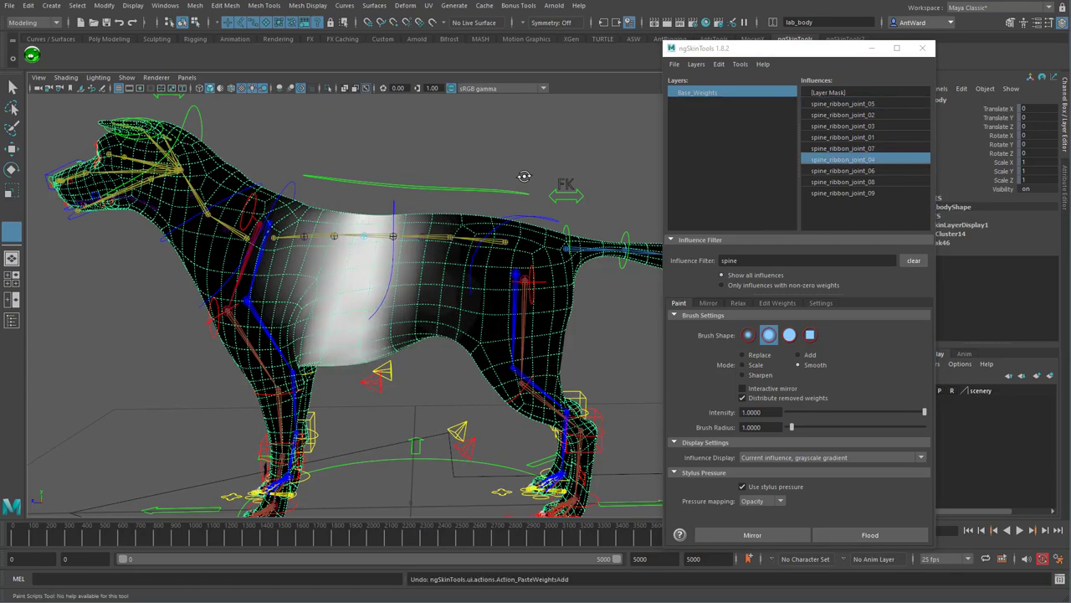
# - Try subtracting the copied weights from spine_ribbon_joint_04
pyautogui.rightClick(824, 161)
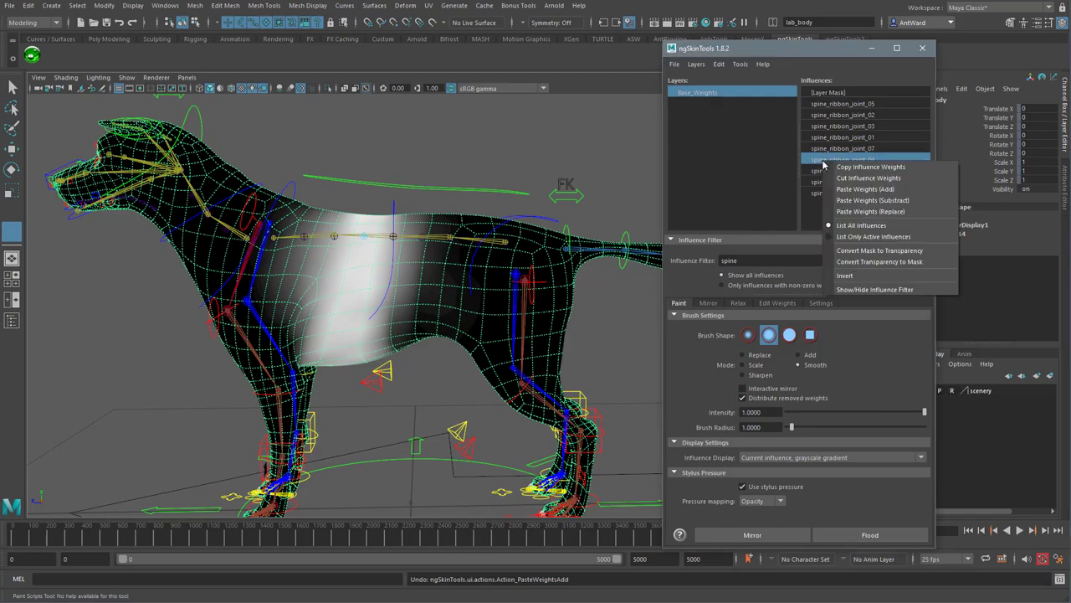
pyautogui.click(911, 202)
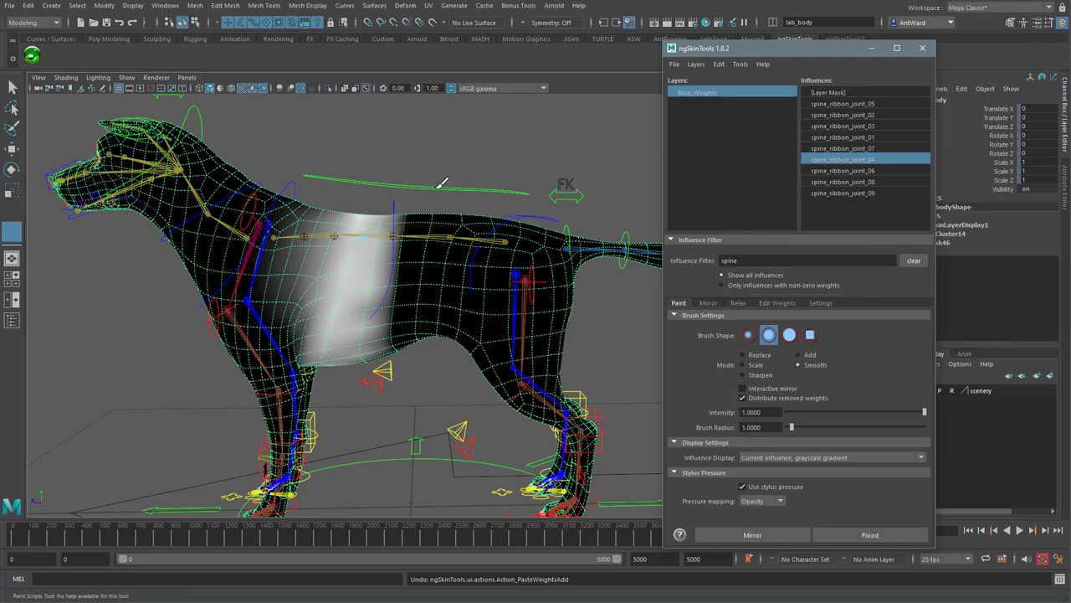
pyautogui.keyDown('alt'); pyautogui.moveTo(447, 177); pyautogui.dragTo(569, 172); pyautogui.keyUp('alt')
# - Replace spine_ribbon_joint_04's weights with the copied ones, compare them with spine_ribbon_joint_05, and undo the replacement
pyautogui.rightClick(847, 159)
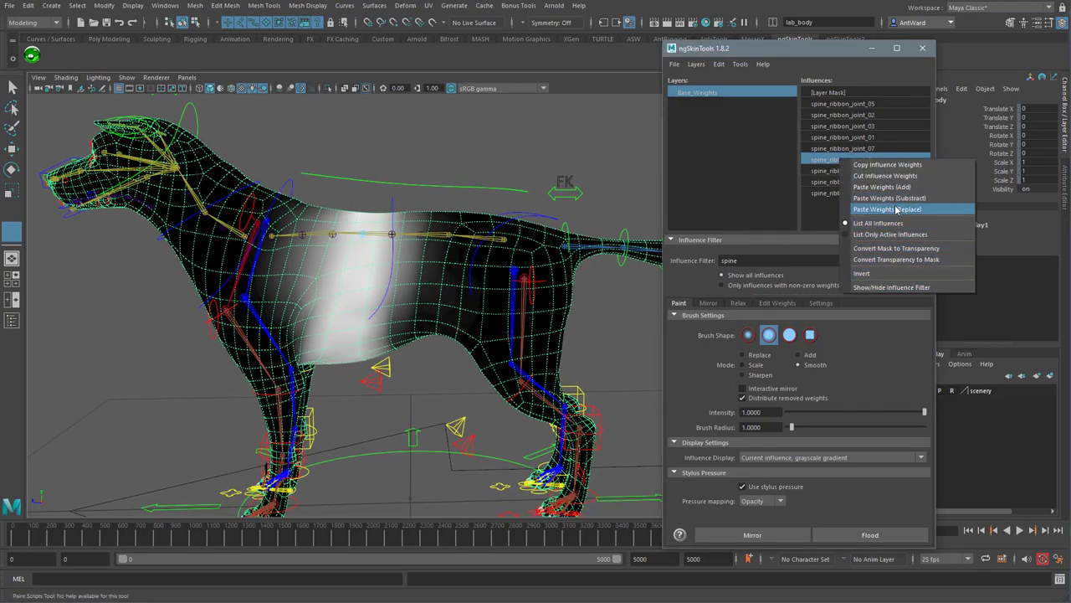
pyautogui.click(898, 210)
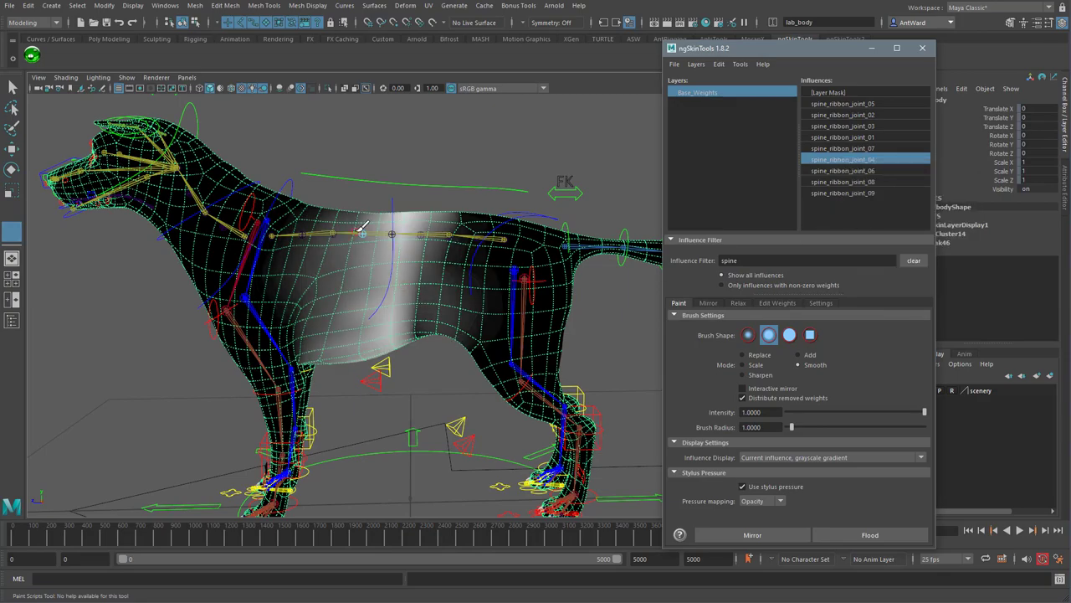
pyautogui.click(875, 104)
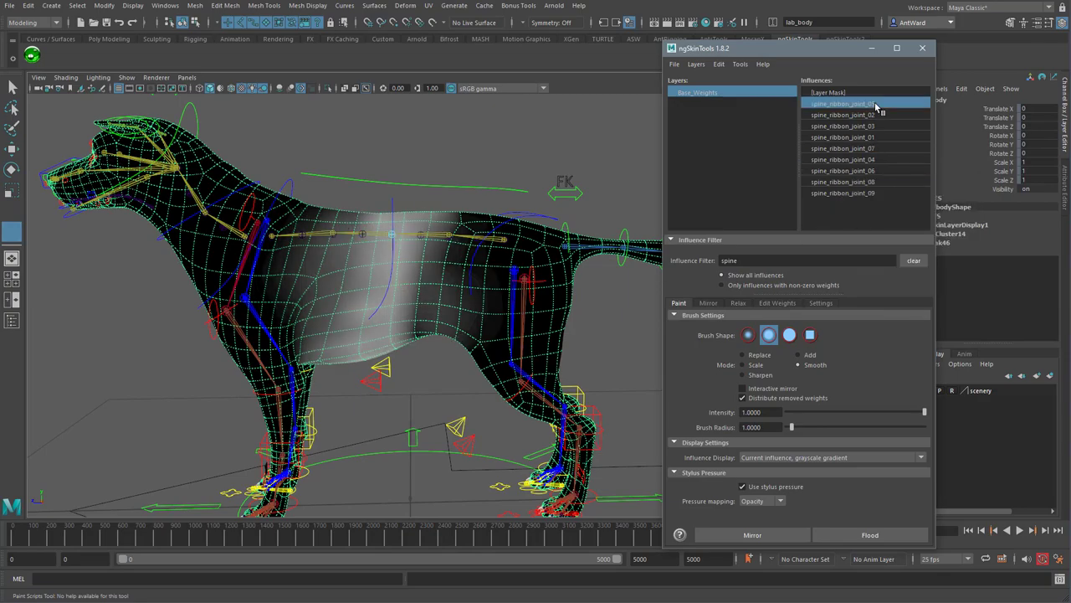
pyautogui.click(877, 162)
pyautogui.hotkey('ctrl', 'z')
pyautogui.keyDown('alt'); pyautogui.moveTo(431, 230); pyautogui.dragTo(437, 234); pyautogui.keyUp('alt')
pyautogui.hotkey('ctrl', 'z')
pyautogui.hotkey('ctrl', 'z')
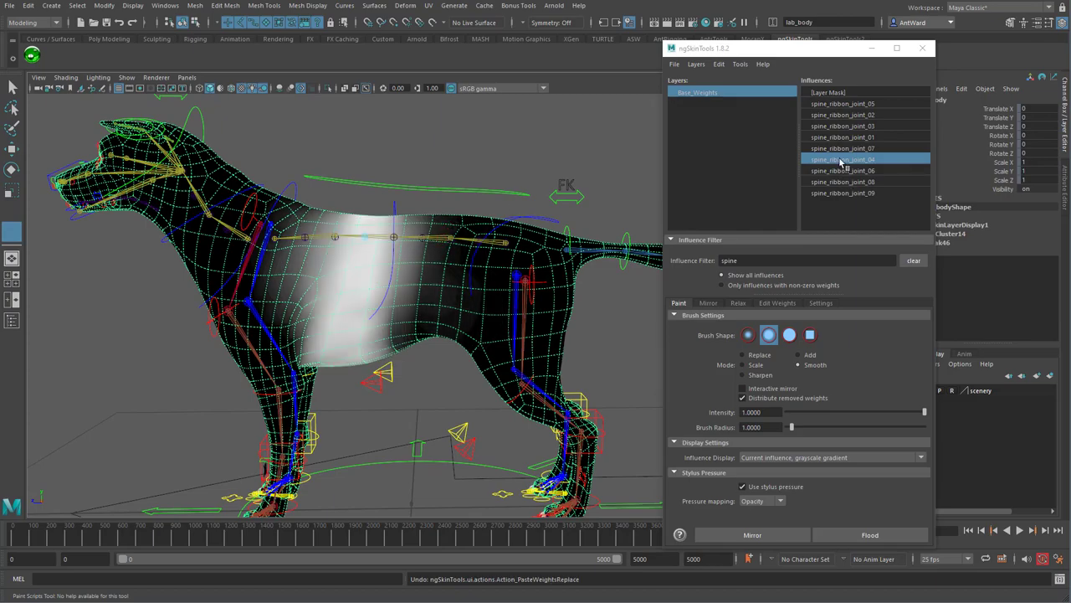
# - Limit the influence list to active influences only
pyautogui.rightClick(843, 162)
pyautogui.click(901, 238)
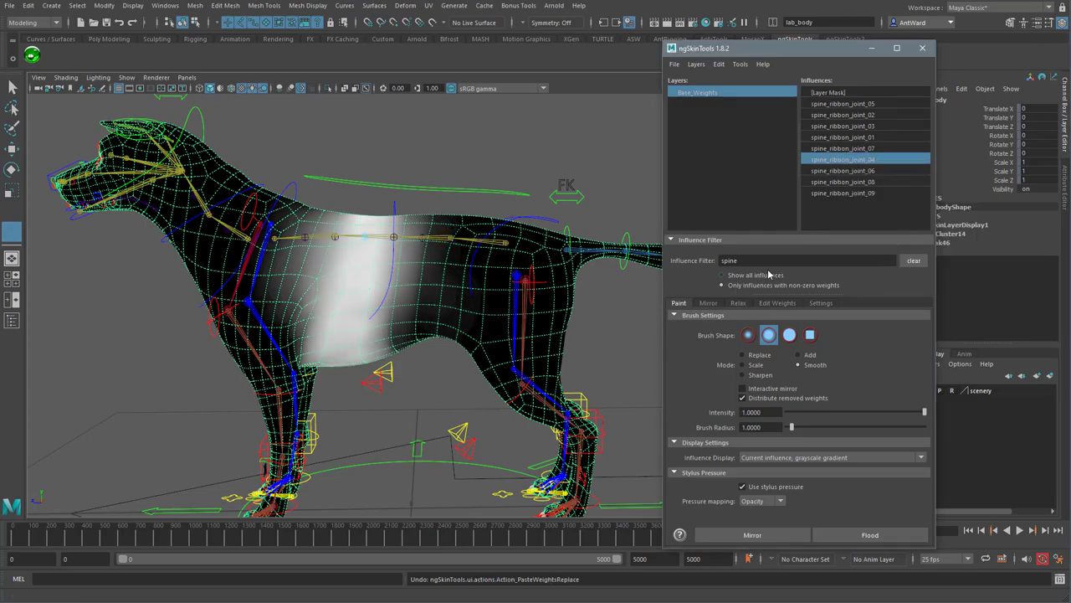
# - Invert the weights of spine_ribbon_joint_04 twice and undo the inversion
pyautogui.rightClick(827, 163)
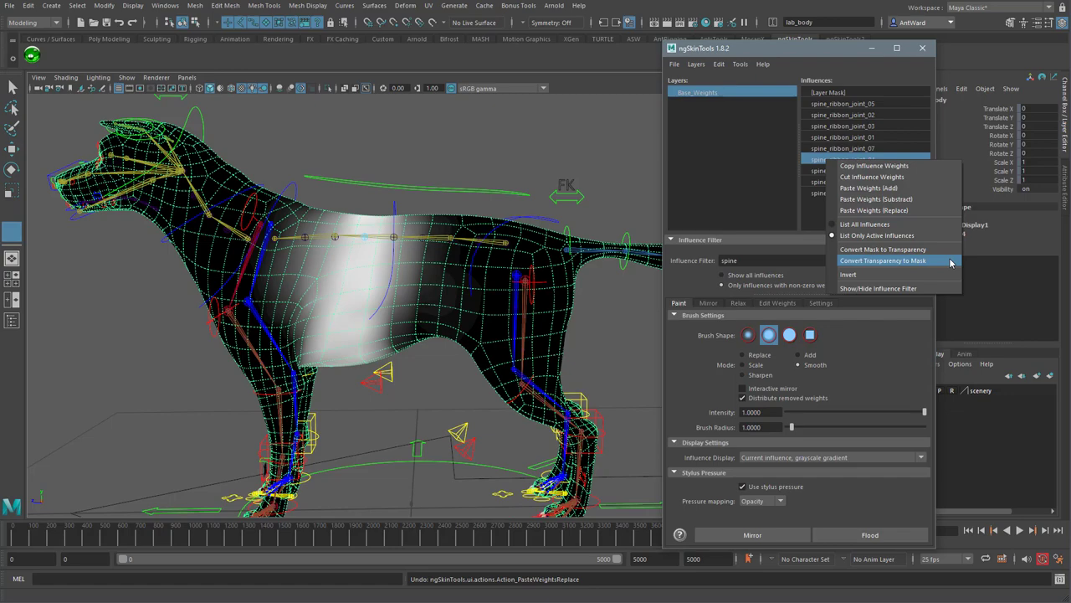
pyautogui.click(896, 277)
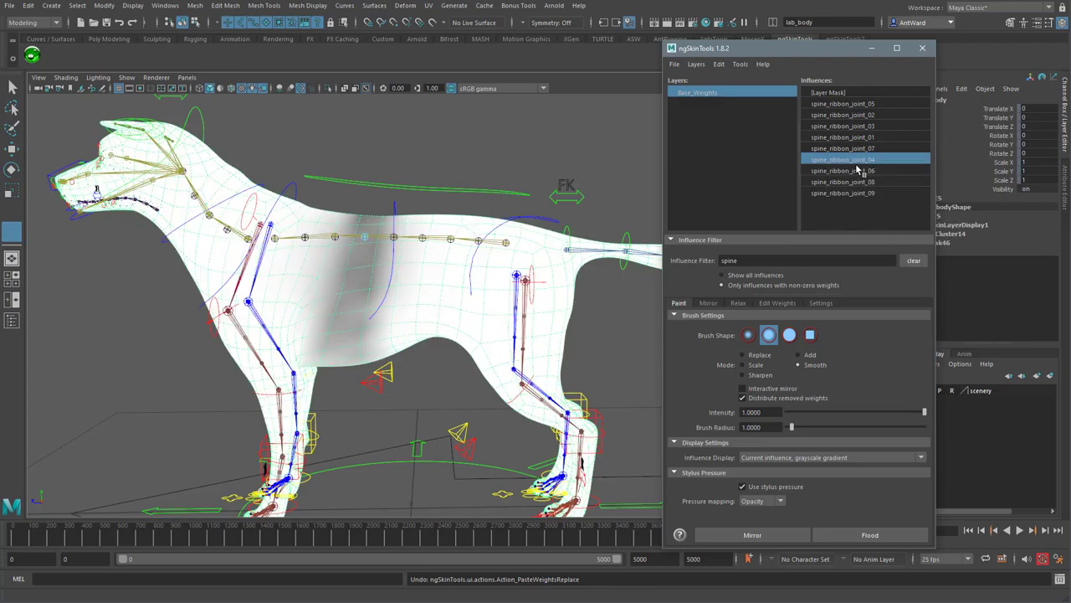
pyautogui.rightClick(857, 160)
pyautogui.click(881, 275)
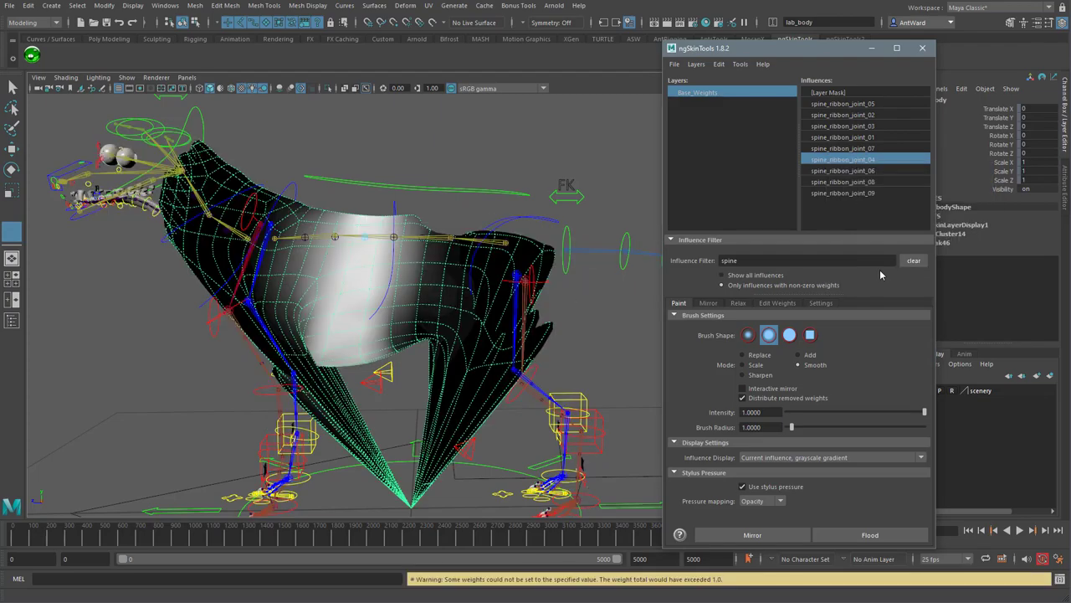
pyautogui.moveTo(424, 321)
pyautogui.keyDown('alt'); pyautogui.mouseDown()
pyautogui.moveTo(411, 327)
pyautogui.moveTo(420, 329)
pyautogui.mouseUp(); pyautogui.keyUp('alt')
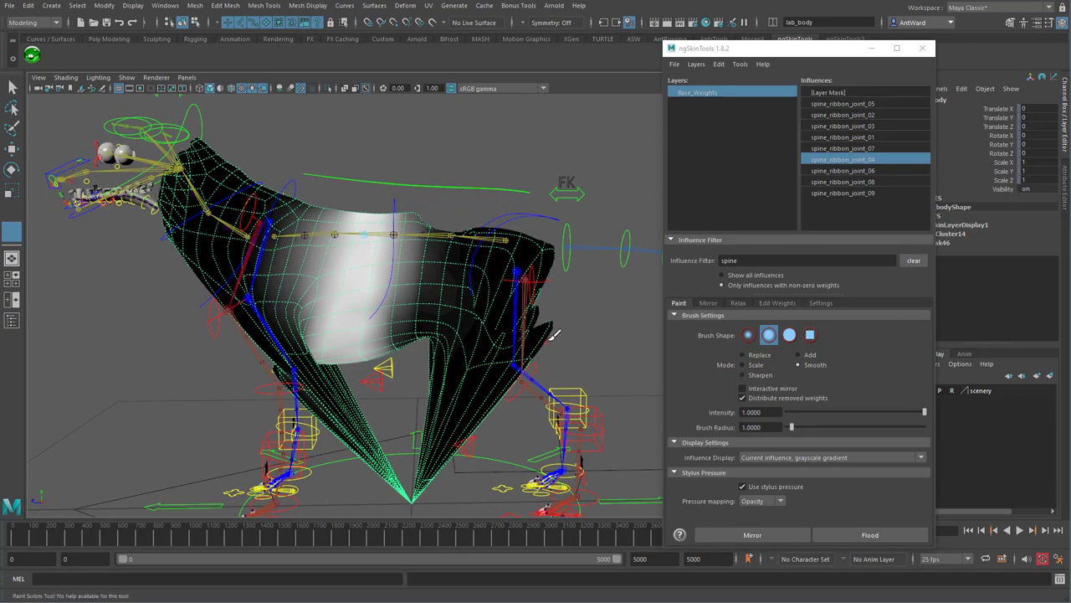
pyautogui.hotkey('ctrl', 'z')
pyautogui.keyDown('alt'); pyautogui.moveTo(399, 324); pyautogui.dragTo(347, 325); pyautogui.keyUp('alt')
pyautogui.click(718, 64)
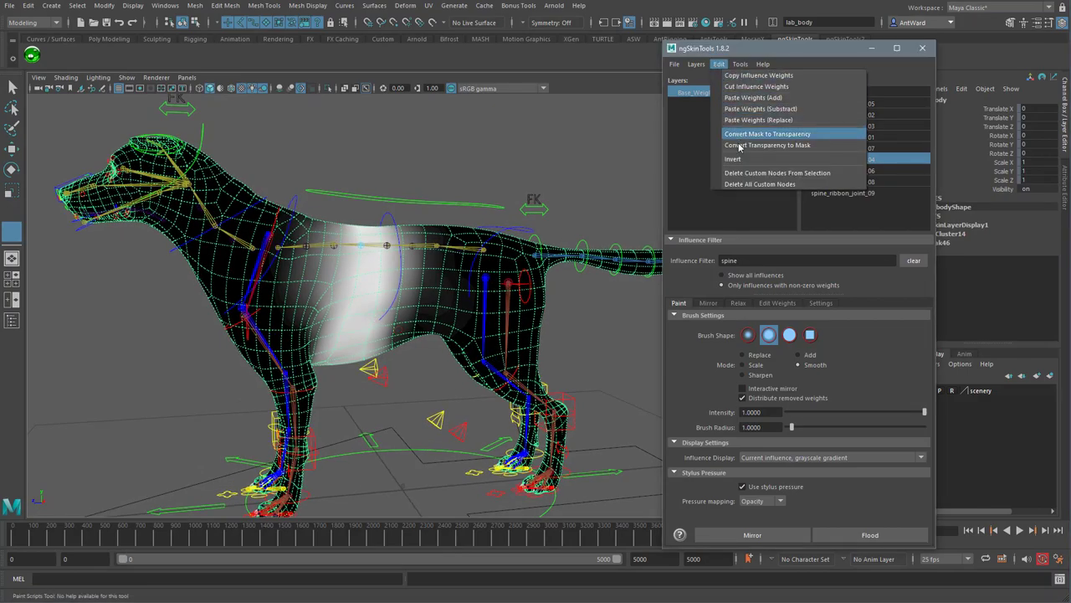
pyautogui.click(798, 49)
pyautogui.keyDown('alt'); pyautogui.moveTo(377, 325); pyautogui.dragTo(293, 325); pyautogui.keyUp('alt')
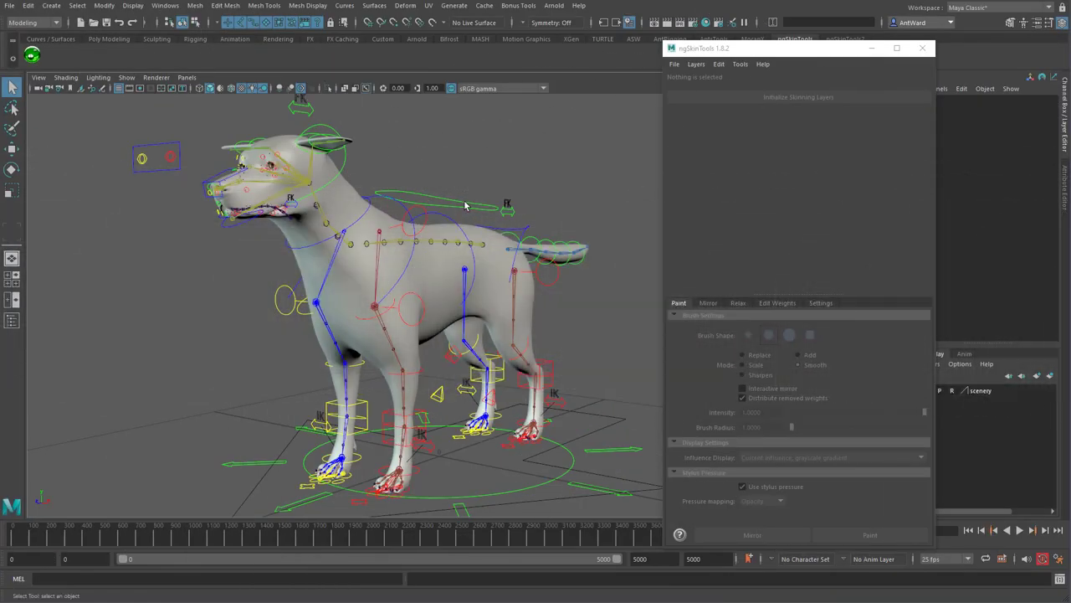
# - Select the dog's body mesh, choose its Body skinning layer and start weight painting
pyautogui.click(442, 272)
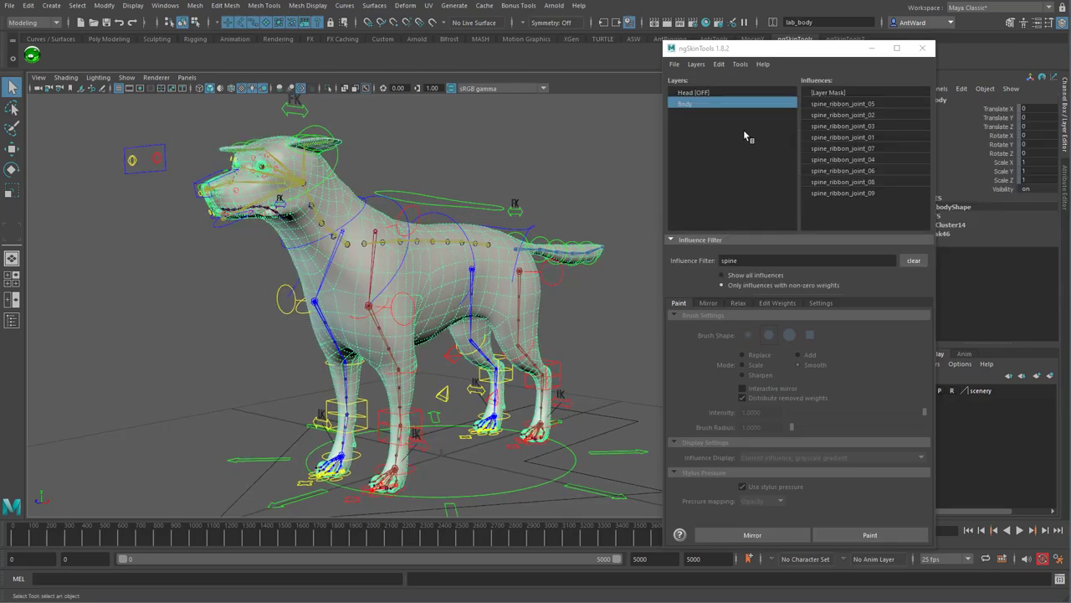
pyautogui.click(701, 92)
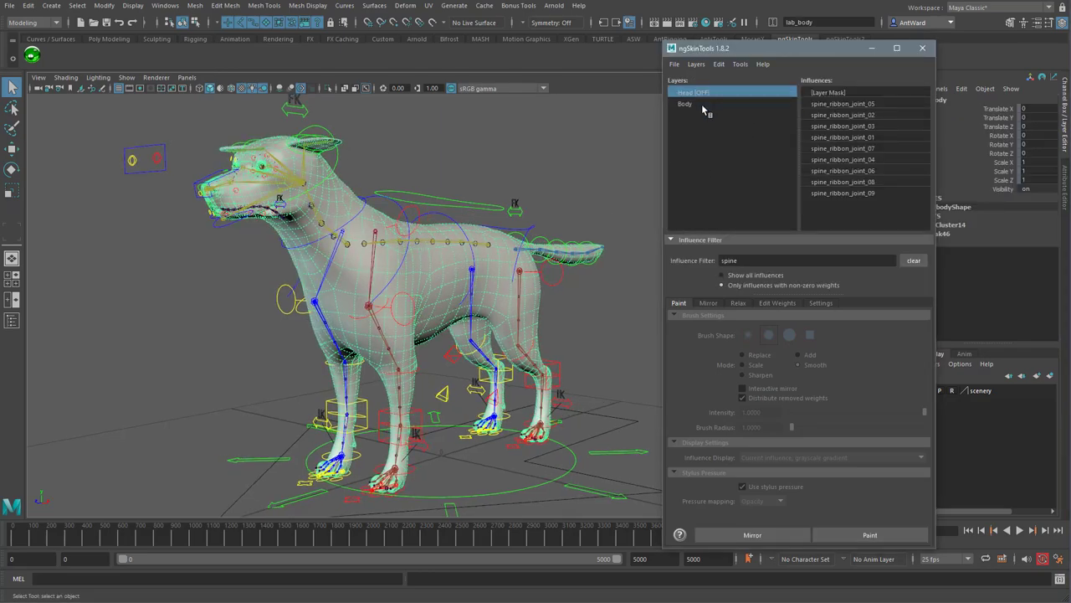
pyautogui.click(708, 105)
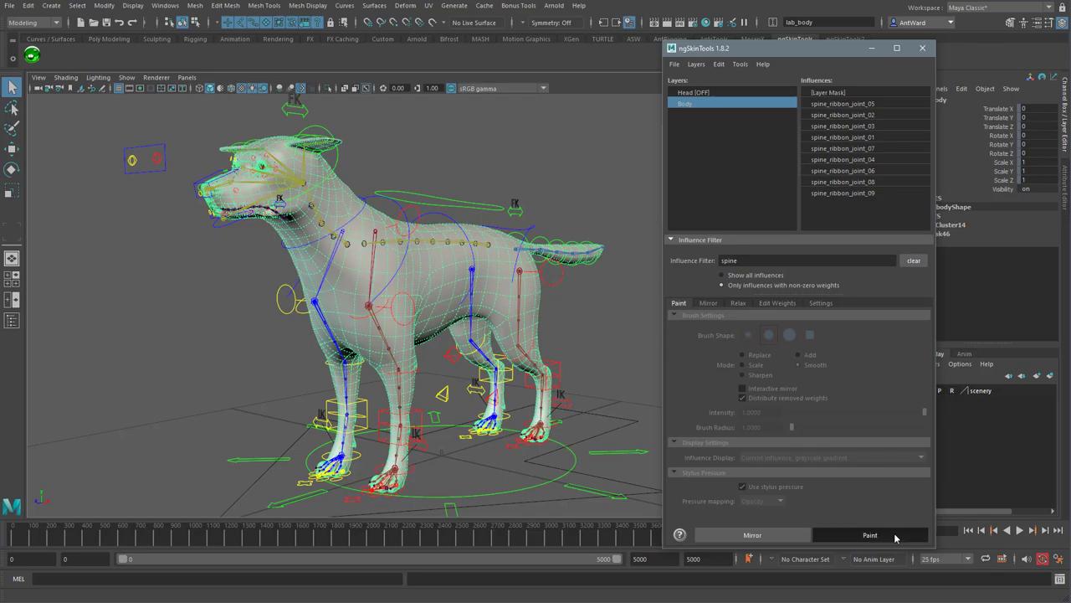
pyautogui.click(871, 534)
pyautogui.keyDown('alt'); pyautogui.moveTo(399, 272); pyautogui.dragTo(377, 280); pyautogui.keyUp('alt')
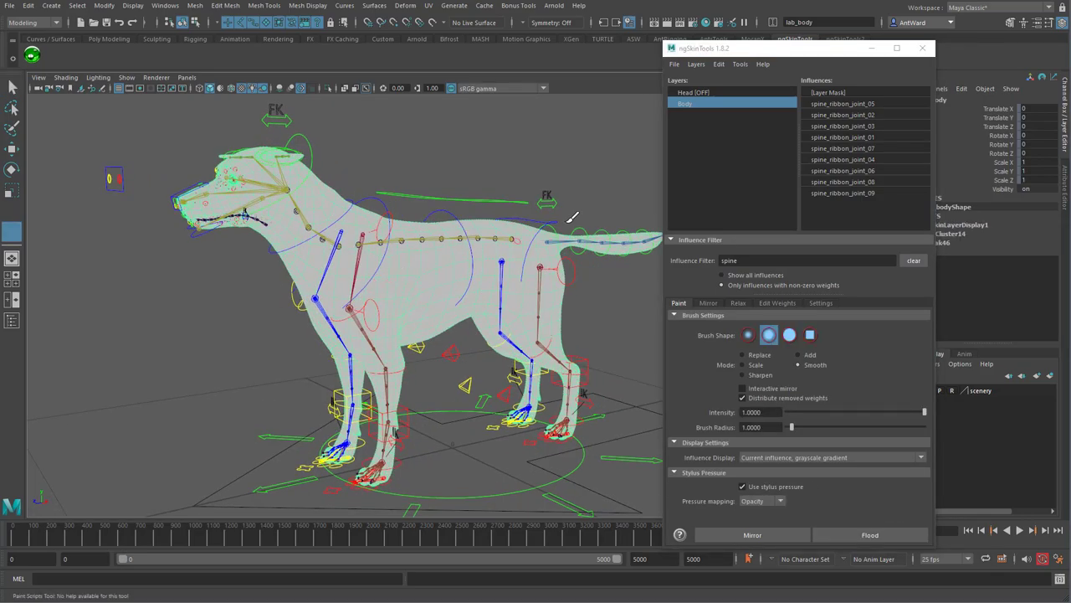
# - Examine the Body layer's weights for the different spine ribbon joints, and its layer mask
pyautogui.click(892, 105)
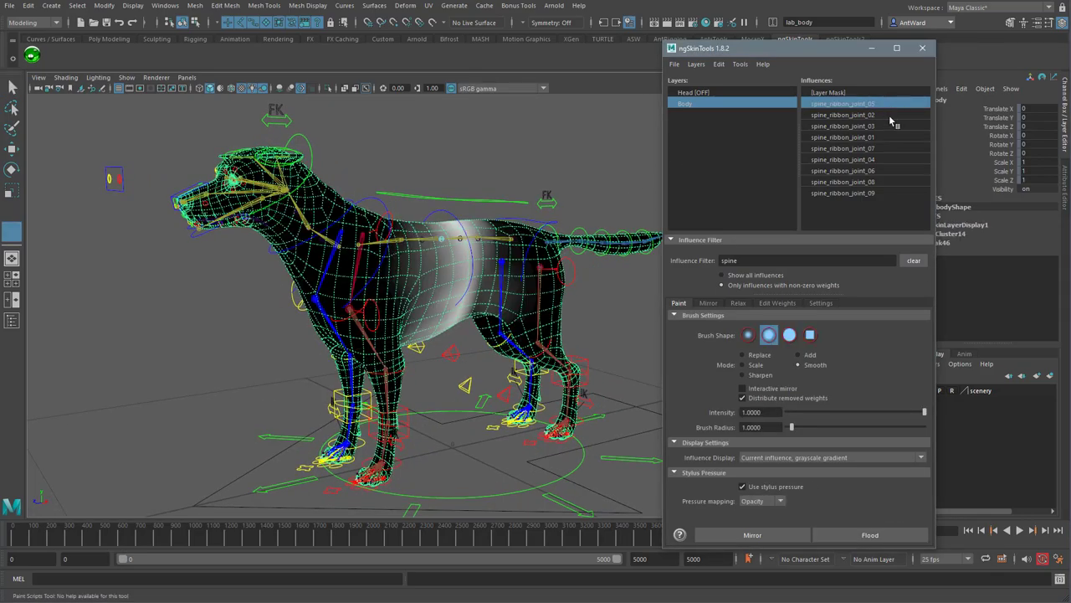
pyautogui.click(890, 115)
pyautogui.click(889, 137)
pyautogui.click(890, 148)
pyautogui.click(891, 168)
pyautogui.click(886, 192)
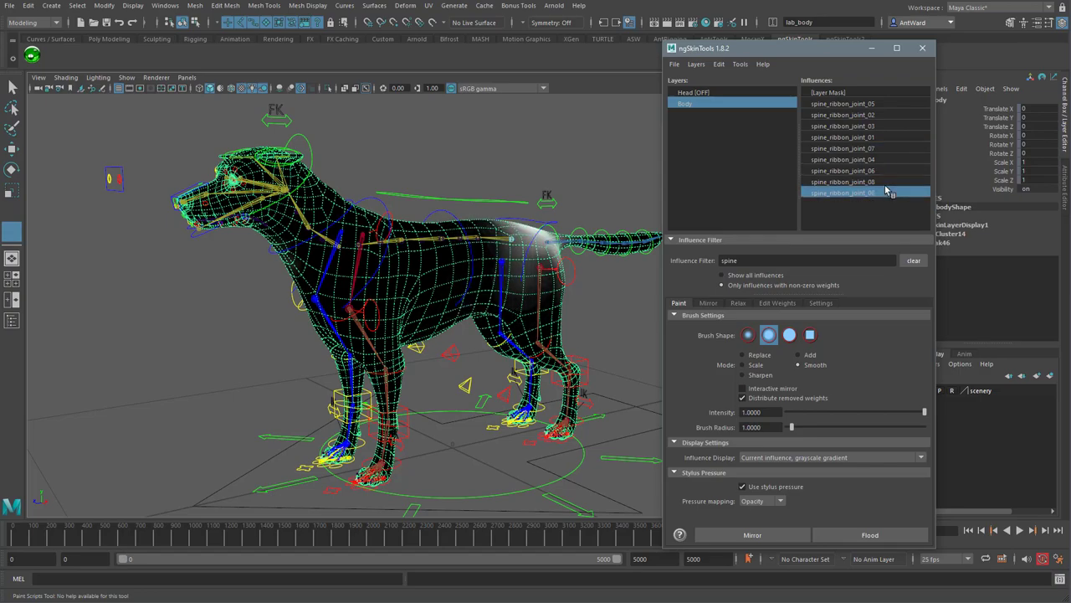
pyautogui.click(889, 103)
pyautogui.click(883, 147)
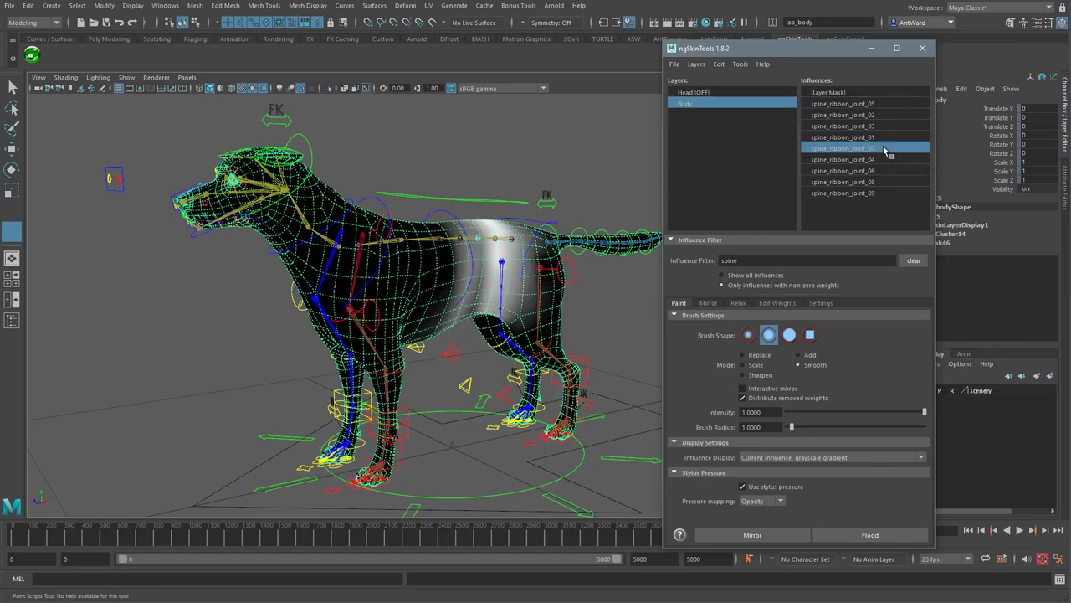
pyautogui.click(847, 93)
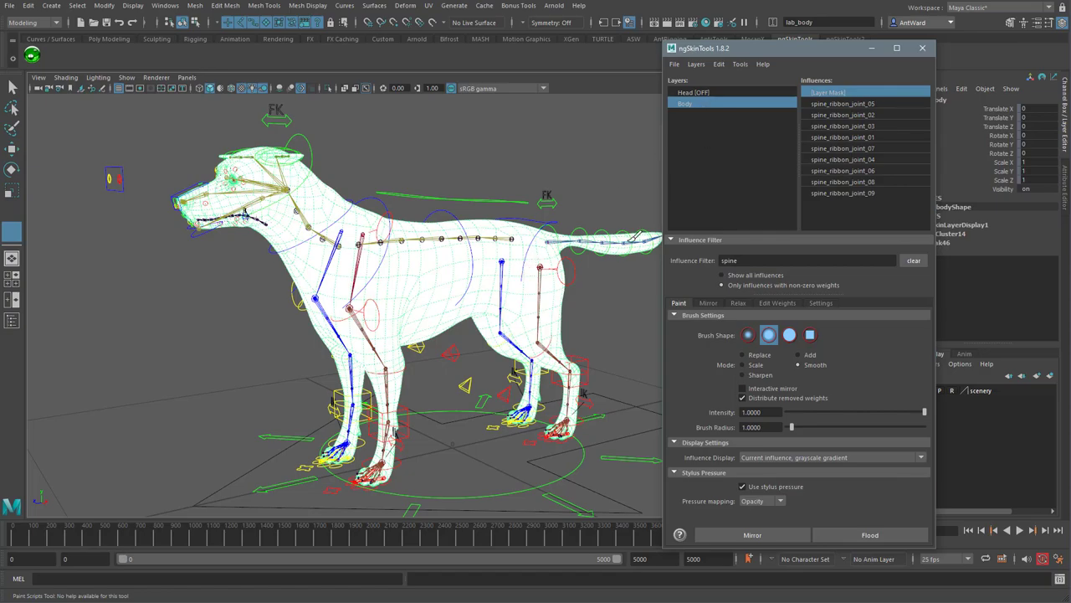
# - Leave weight painting, rotate the dog's jaw control to test the deformation, and undo the rotation
pyautogui.keyDown('alt'); pyautogui.moveTo(491, 293); pyautogui.dragTo(431, 265); pyautogui.keyUp('alt')
pyautogui.press('r')
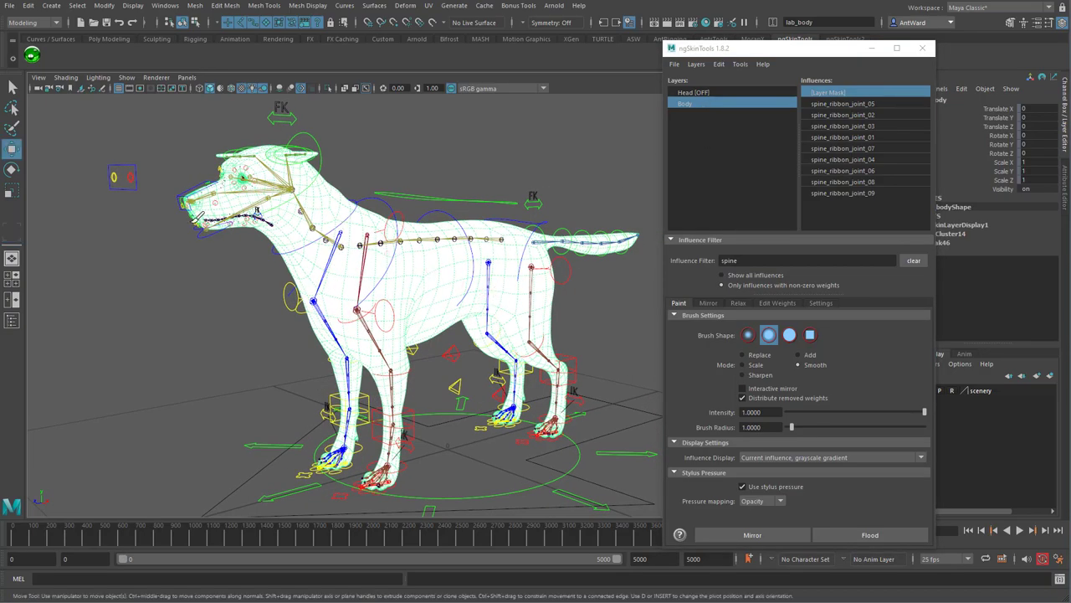
pyautogui.keyDown('alt'); pyautogui.moveTo(234, 229); pyautogui.dragTo(296, 230, button='right'); pyautogui.keyUp('alt')
pyautogui.keyDown('alt'); pyautogui.moveTo(296, 230); pyautogui.dragTo(440, 343, button='middle'); pyautogui.keyUp('alt')
pyautogui.keyDown('alt'); pyautogui.moveTo(440, 343); pyautogui.dragTo(394, 346); pyautogui.keyUp('alt')
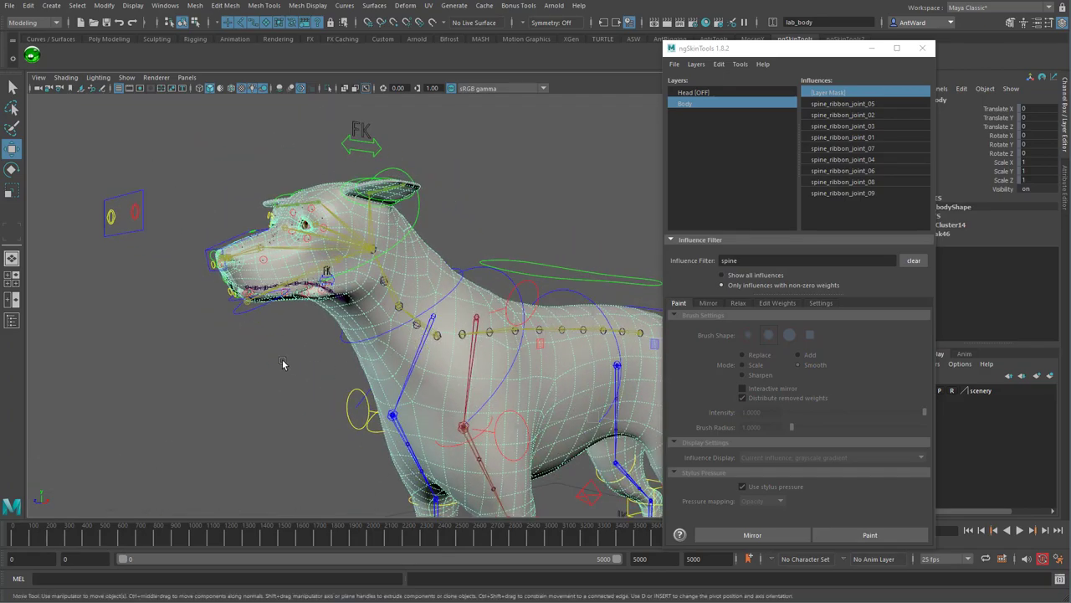
pyautogui.click(241, 317)
pyautogui.press('e')
pyautogui.moveTo(296, 356); pyautogui.dragTo(352, 334)
pyautogui.hotkey('ctrl', 'z')
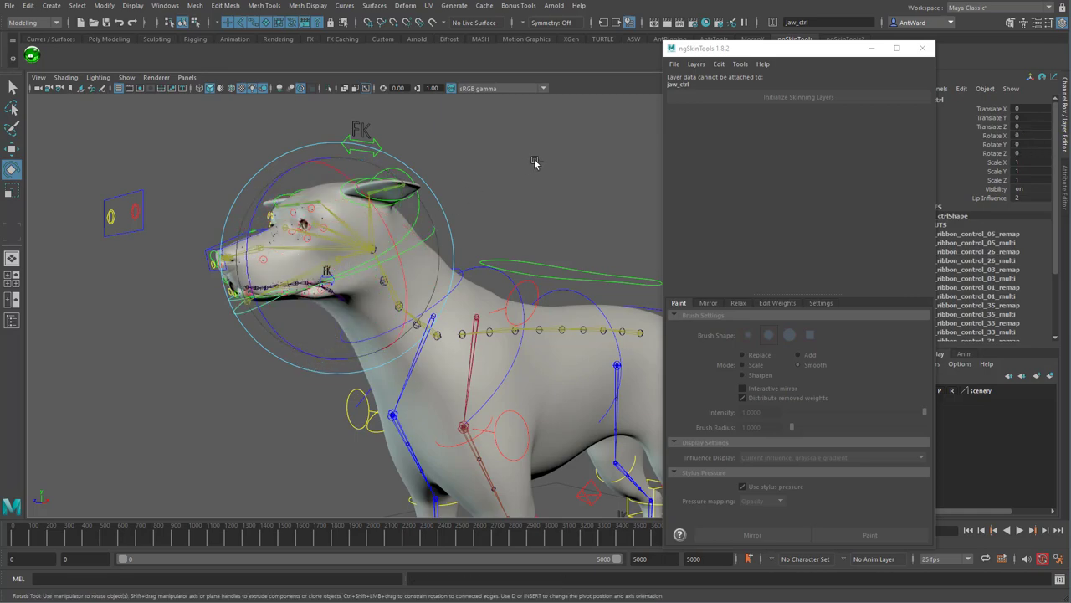
# - Rotate the dog's head control to test how the head deforms, and undo the rotation
pyautogui.click(536, 163)
pyautogui.click(421, 209)
pyautogui.moveTo(315, 280); pyautogui.dragTo(469, 291)
pyautogui.hotkey('ctrl', 'z')
# - Select the dog's left eye control and vary its Blink attribute to test the eyelids
pyautogui.keyDown('alt'); pyautogui.moveTo(469, 292); pyautogui.dragTo(531, 283, button='right'); pyautogui.keyUp('alt')
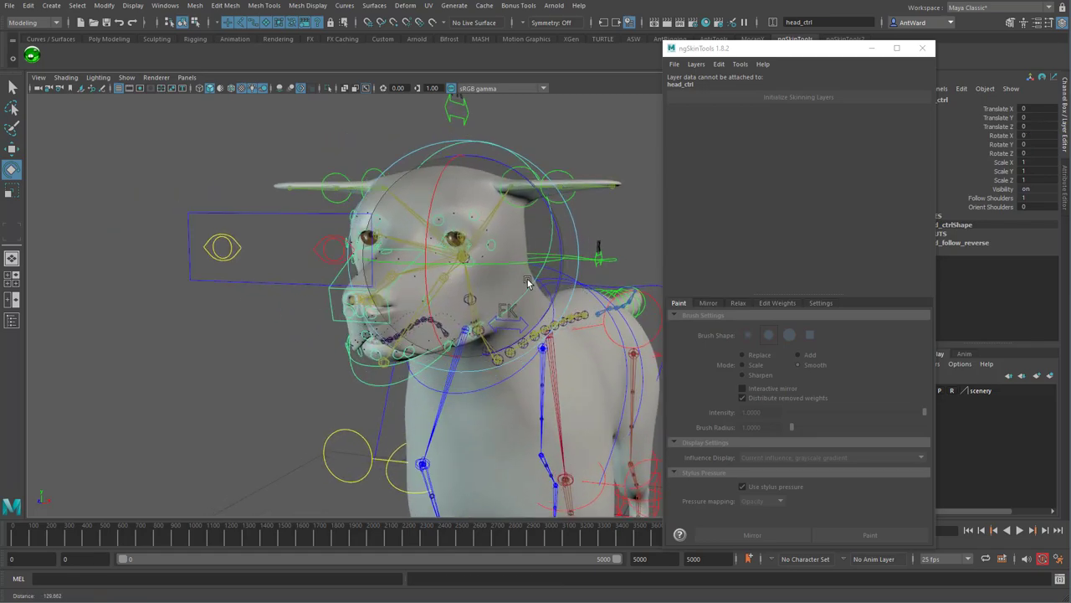
pyautogui.keyDown('alt'); pyautogui.moveTo(530, 283); pyautogui.dragTo(486, 273); pyautogui.keyUp('alt')
pyautogui.click(265, 235)
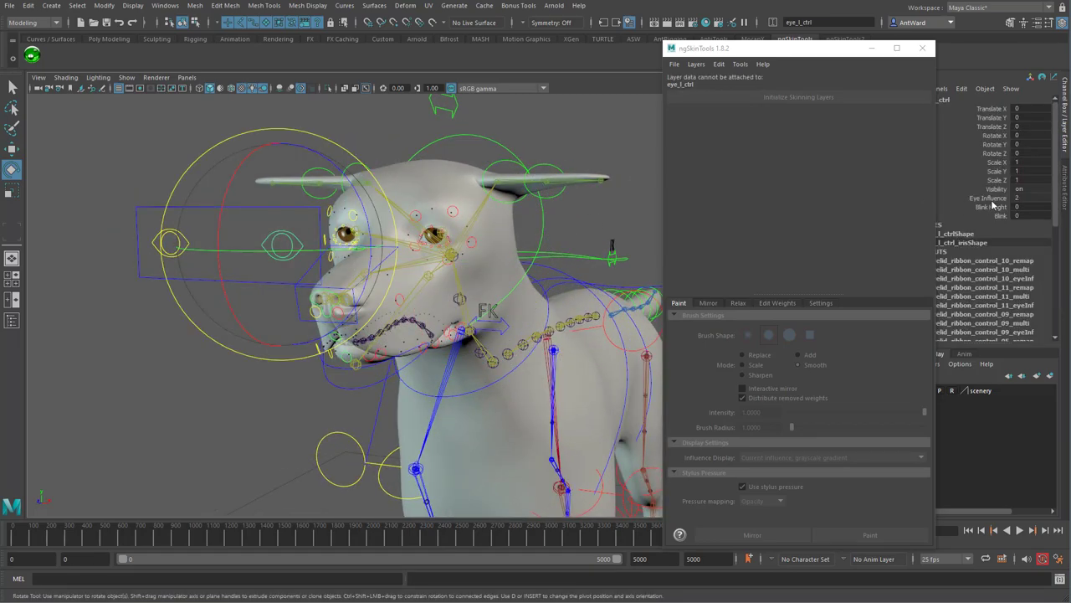
pyautogui.click(996, 215)
pyautogui.moveTo(494, 205); pyautogui.dragTo(456, 202, button='middle')
# - Select the dog's body mesh and turn its Head skinning layer back on
pyautogui.keyDown('alt'); pyautogui.moveTo(466, 277); pyautogui.dragTo(438, 270); pyautogui.keyUp('alt')
pyautogui.keyDown('alt'); pyautogui.moveTo(499, 273); pyautogui.dragTo(468, 280, button='right'); pyautogui.keyUp('alt')
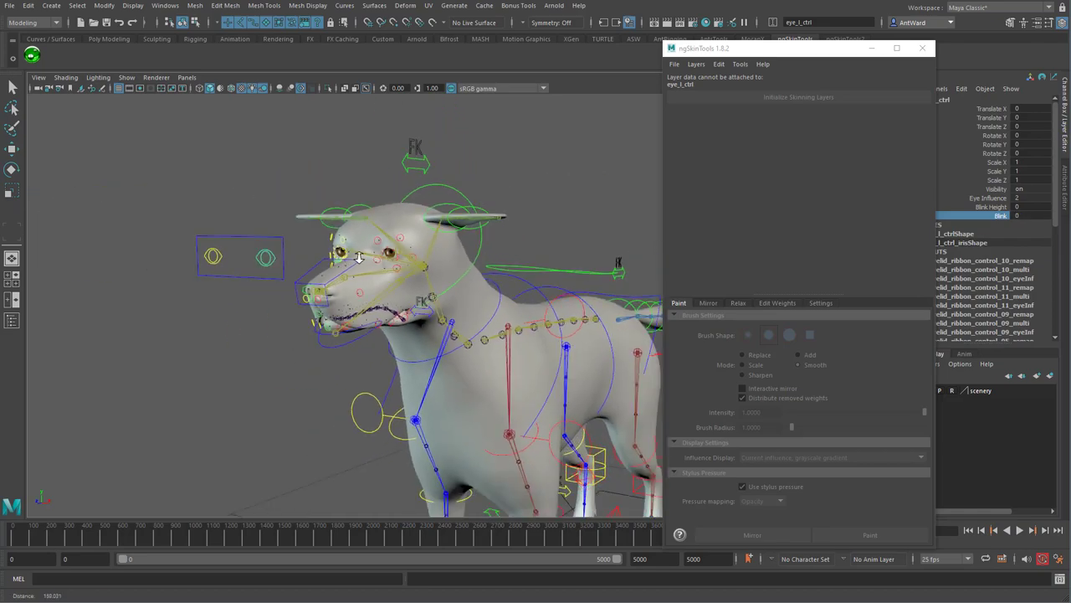
pyautogui.keyDown('alt'); pyautogui.moveTo(468, 280); pyautogui.dragTo(453, 277); pyautogui.keyUp('alt')
pyautogui.click(452, 279)
pyautogui.press('e')
pyautogui.click(687, 92)
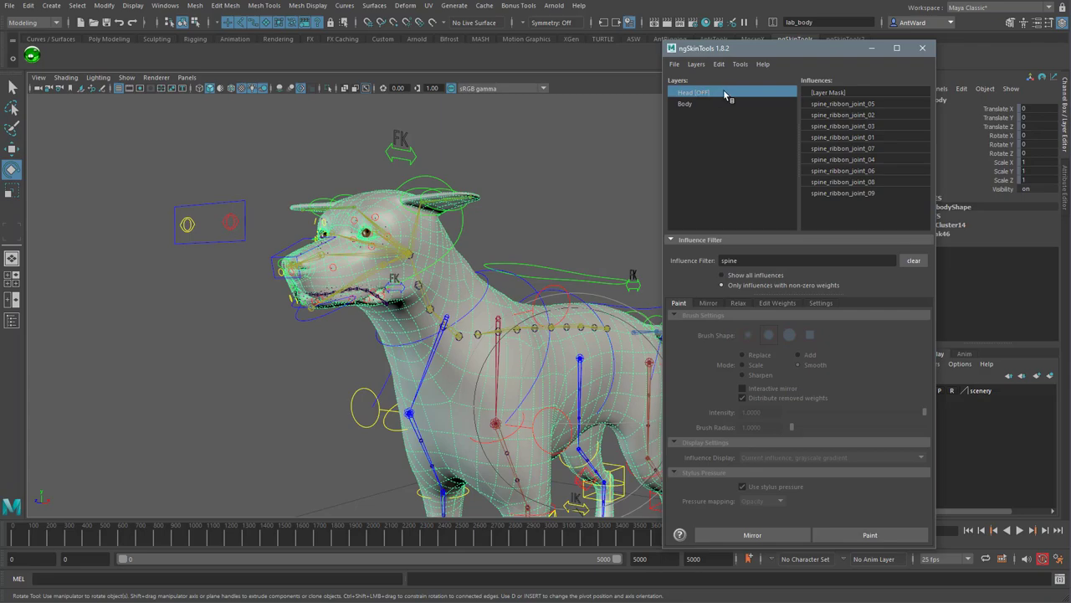
pyautogui.rightClick(708, 90)
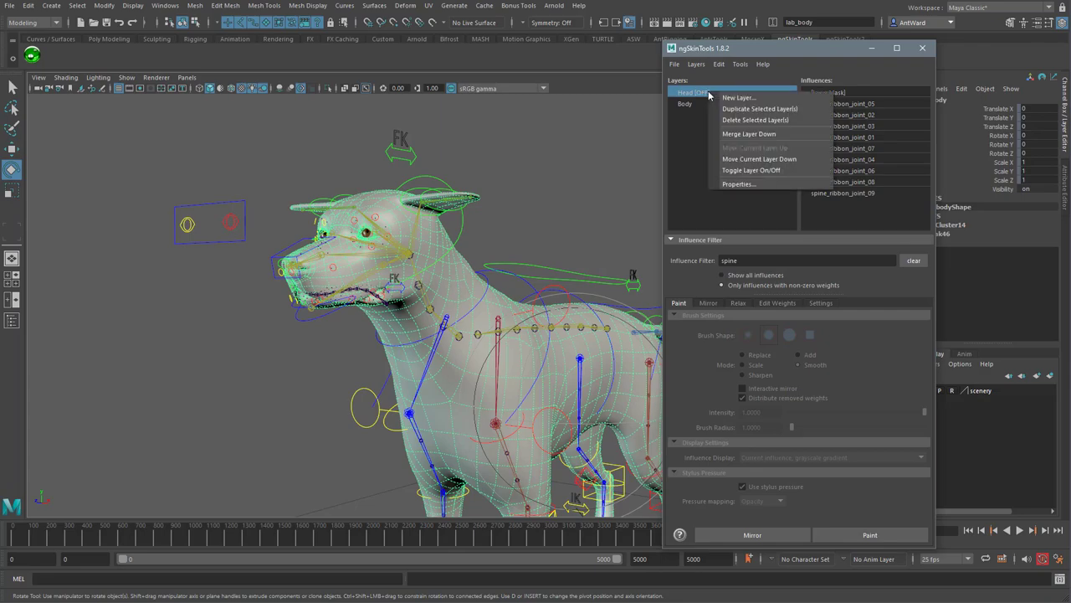
pyautogui.click(725, 171)
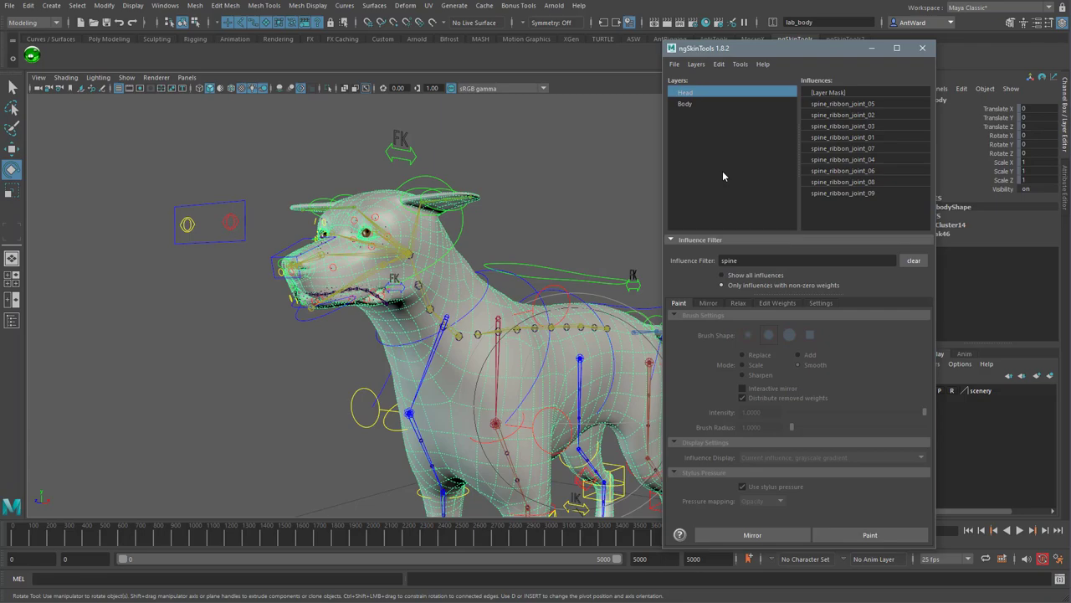
# - Enter weight painting, filter the Head layer's influences by "nos", and examine the nose weights and the layer mask
pyautogui.click(871, 535)
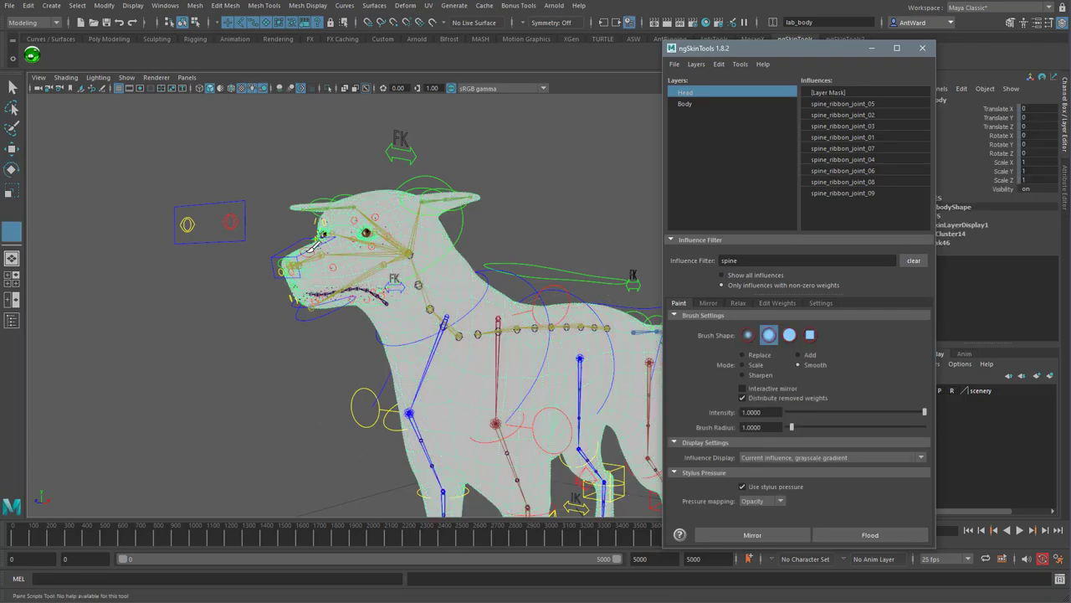
pyautogui.doubleClick(730, 261)
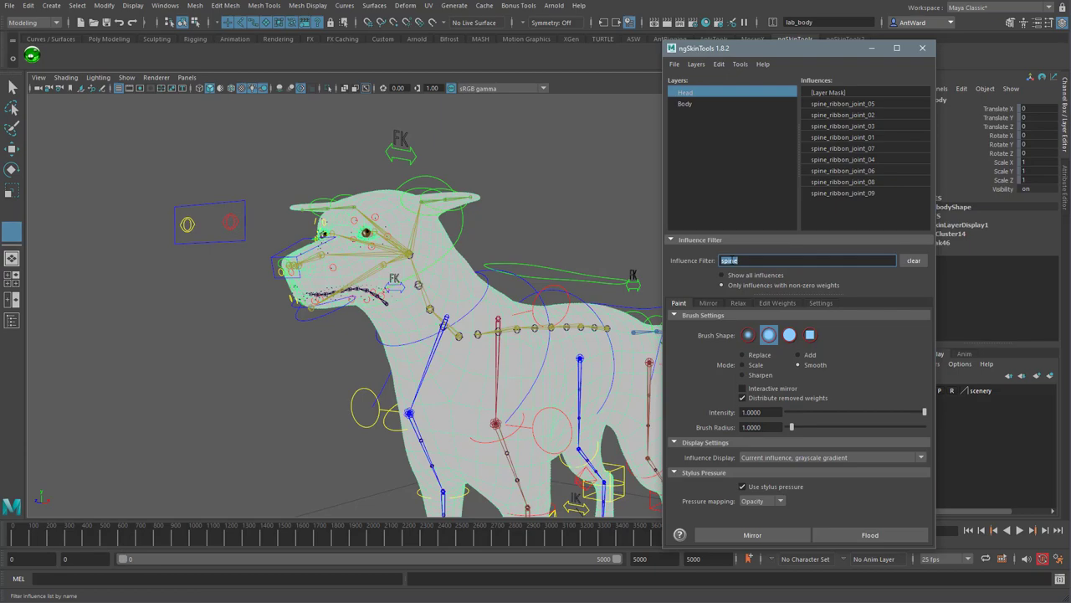
pyautogui.write('nos')
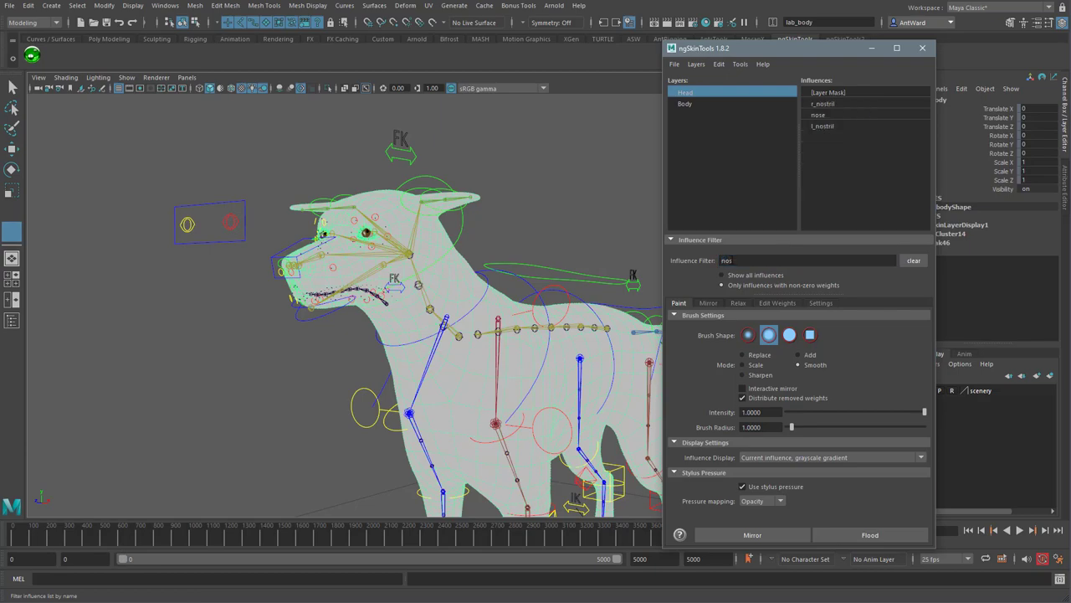
pyautogui.click(840, 115)
pyautogui.keyDown('alt'); pyautogui.moveTo(279, 257); pyautogui.dragTo(352, 260, button='right'); pyautogui.keyUp('alt')
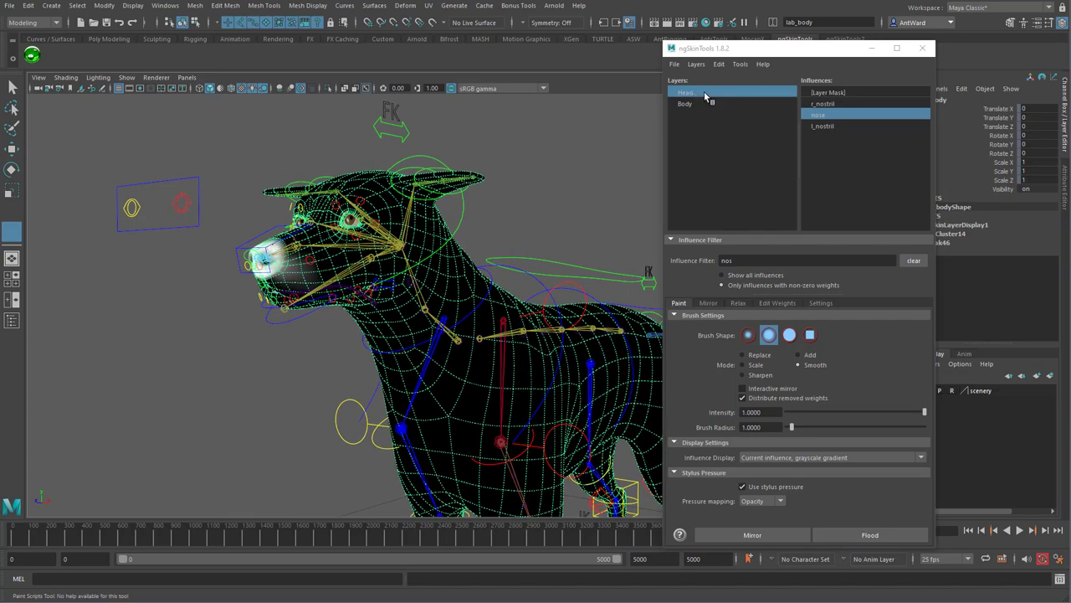
pyautogui.click(845, 93)
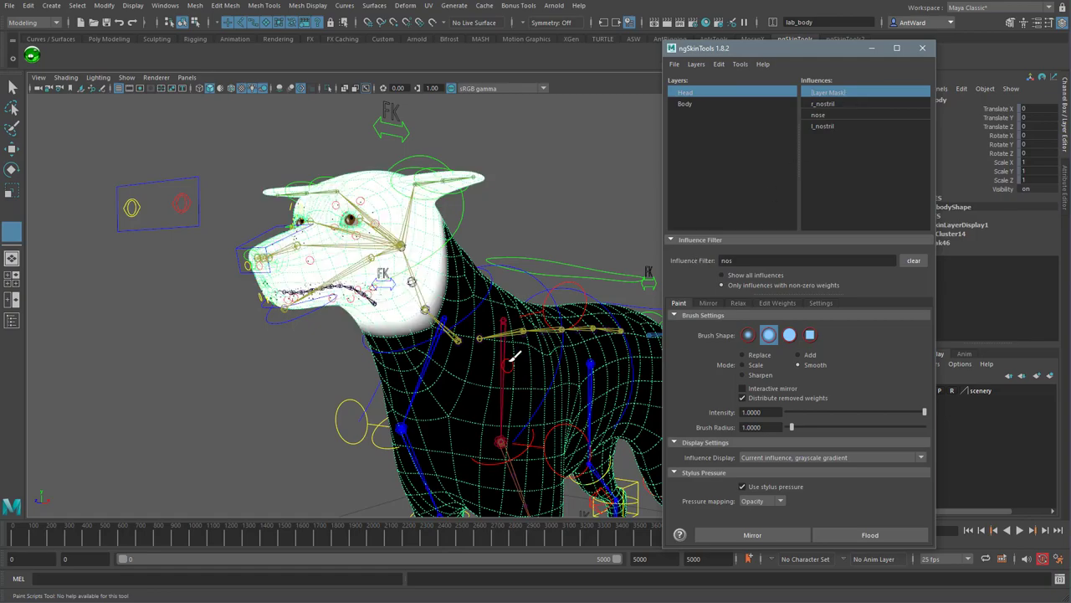
pyautogui.keyDown('alt'); pyautogui.moveTo(514, 354); pyautogui.dragTo(491, 342); pyautogui.keyUp('alt')
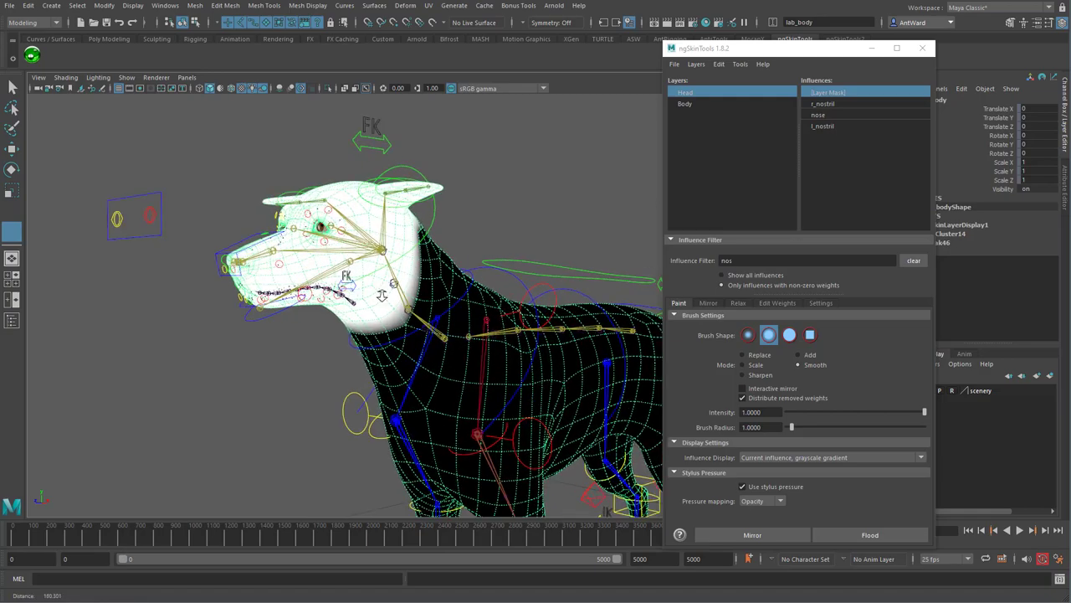
# - Leave weight painting and rotate the dog's jaw control to about -28 in Z to open the mouth
pyautogui.keyDown('alt'); pyautogui.moveTo(393, 289); pyautogui.dragTo(268, 351); pyautogui.keyUp('alt')
pyautogui.press('w')
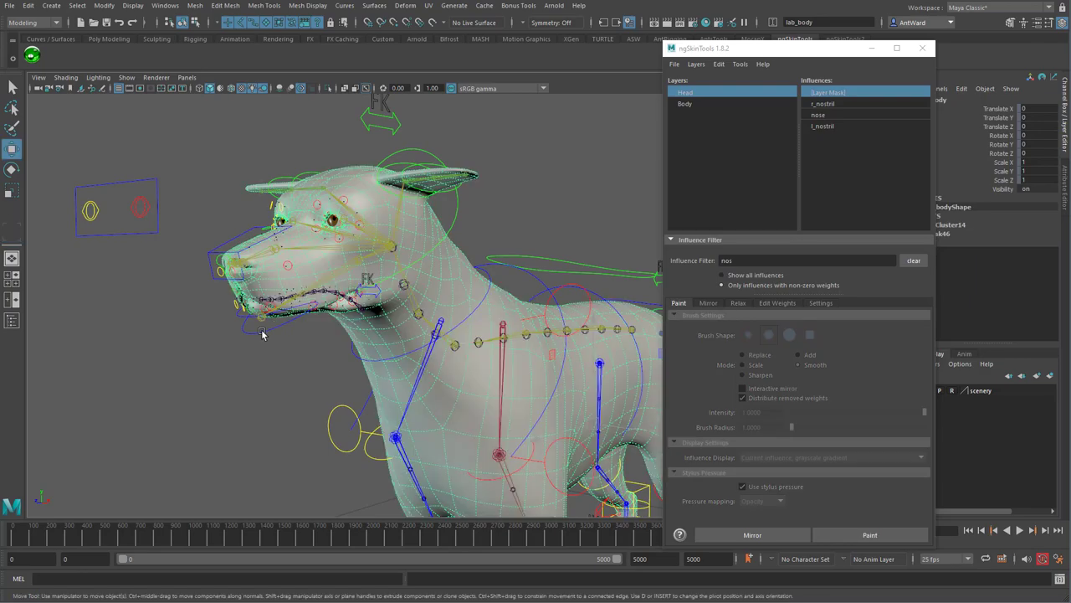
pyautogui.click(262, 333)
pyautogui.press('e')
pyautogui.moveTo(286, 315); pyautogui.dragTo(316, 303)
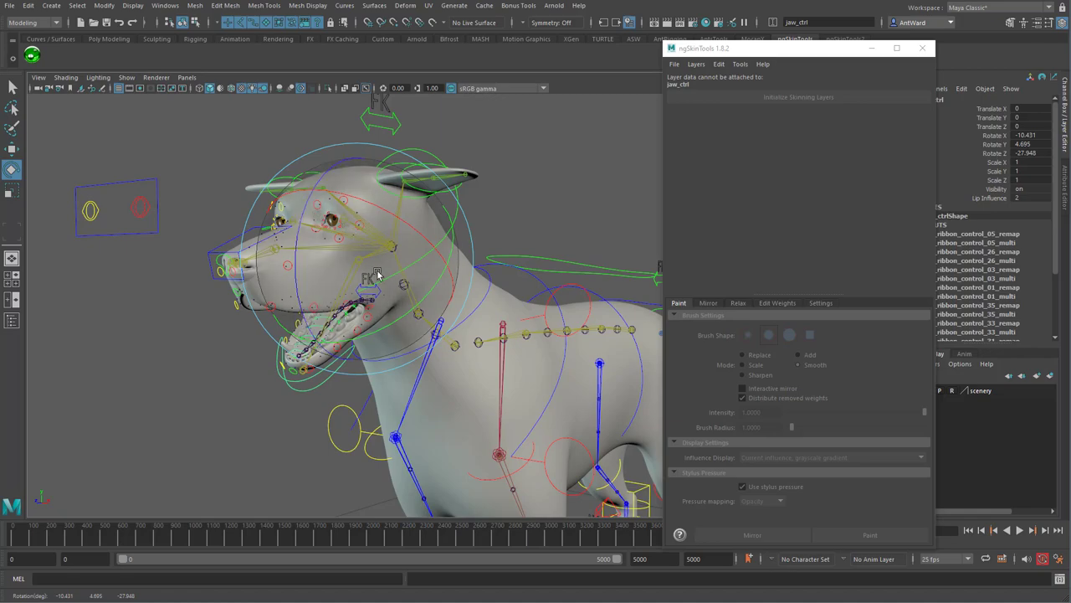
# - Select the body mesh and toggle the Head layer off and on again to compare the open mouth's deformation
pyautogui.click(511, 303)
pyautogui.rightClick(715, 96)
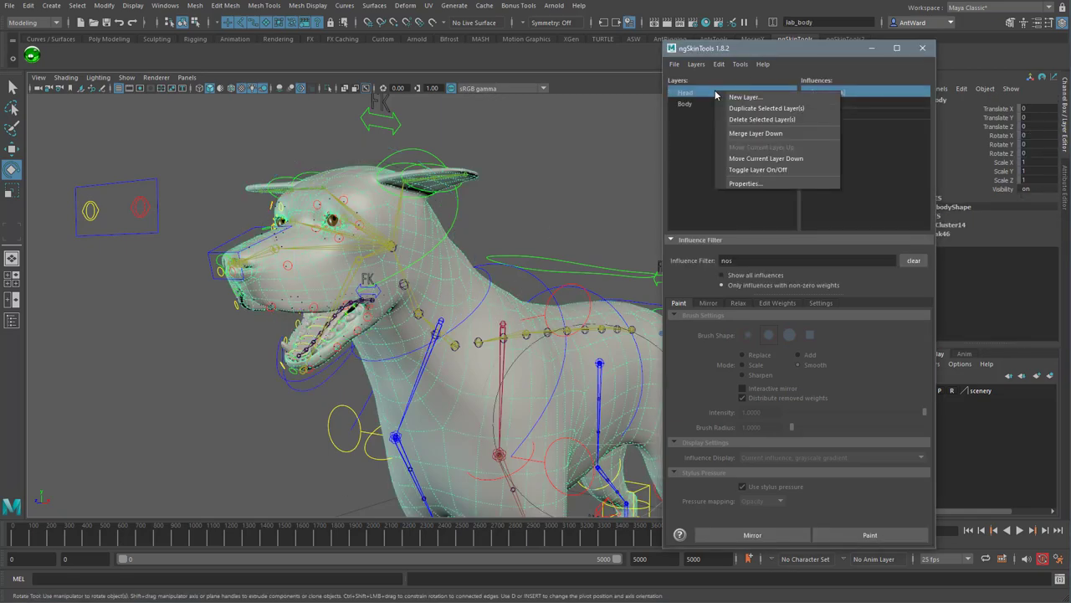
pyautogui.click(768, 170)
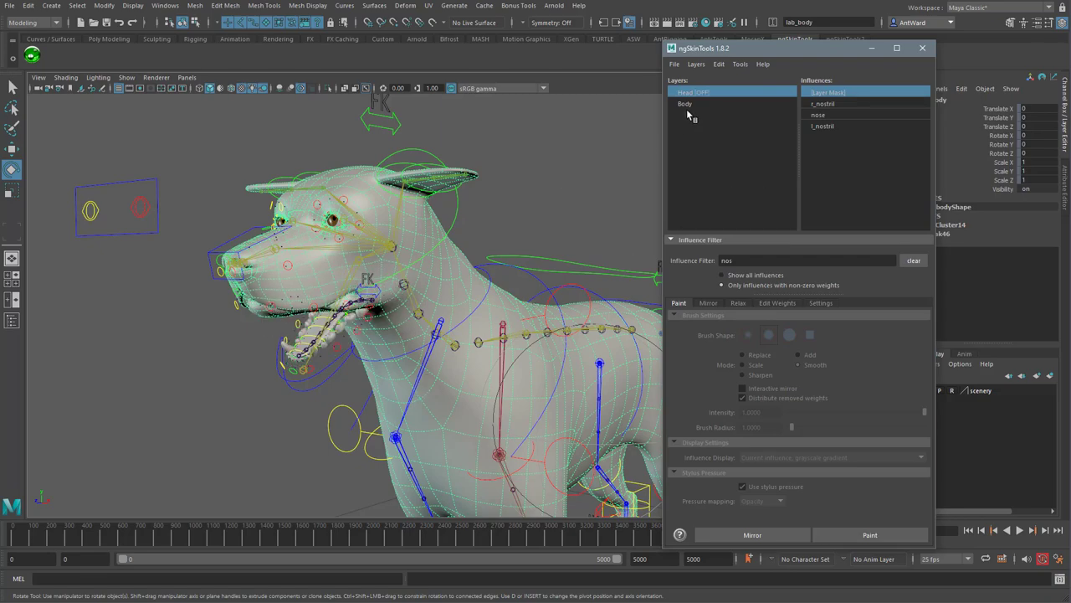
pyautogui.rightClick(719, 94)
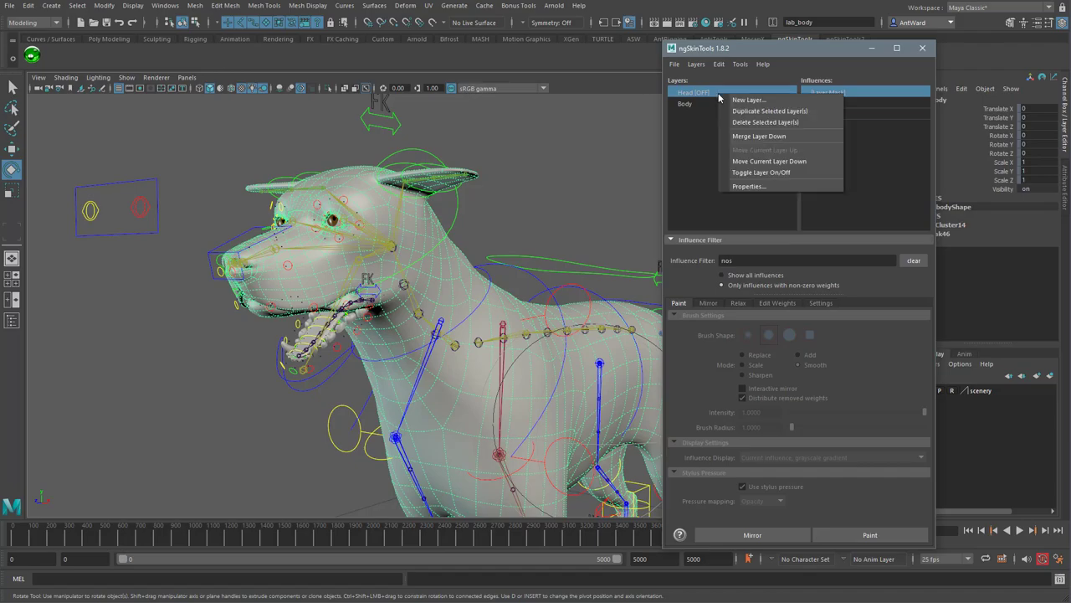
pyautogui.click(766, 170)
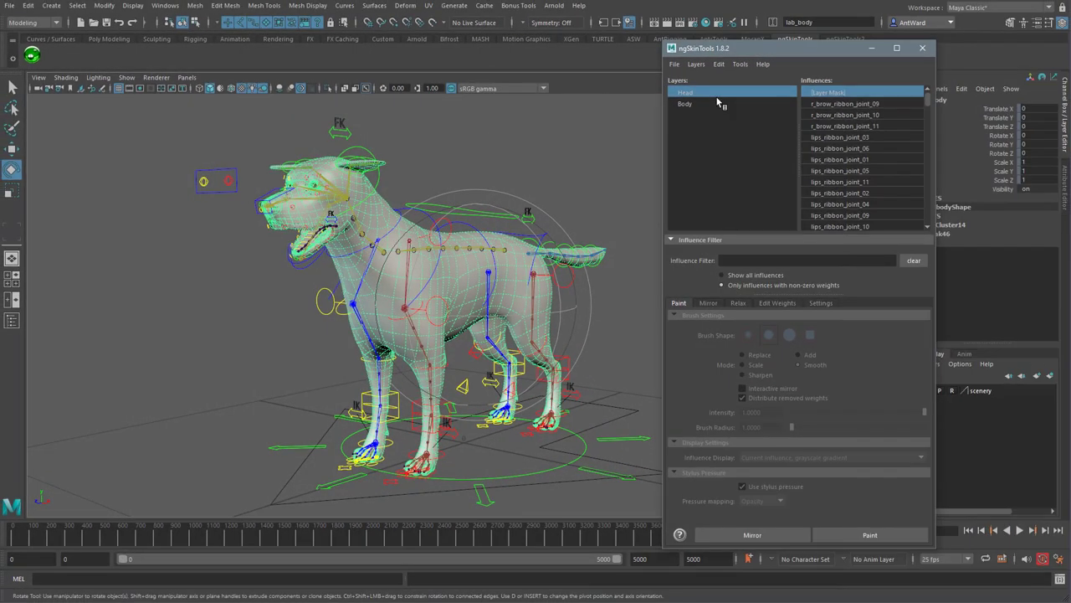
# - Look through the layer commands, start a JSON export of the layers and weights, pick DinoWeights.json, and cancel the export
pyautogui.click(696, 64)
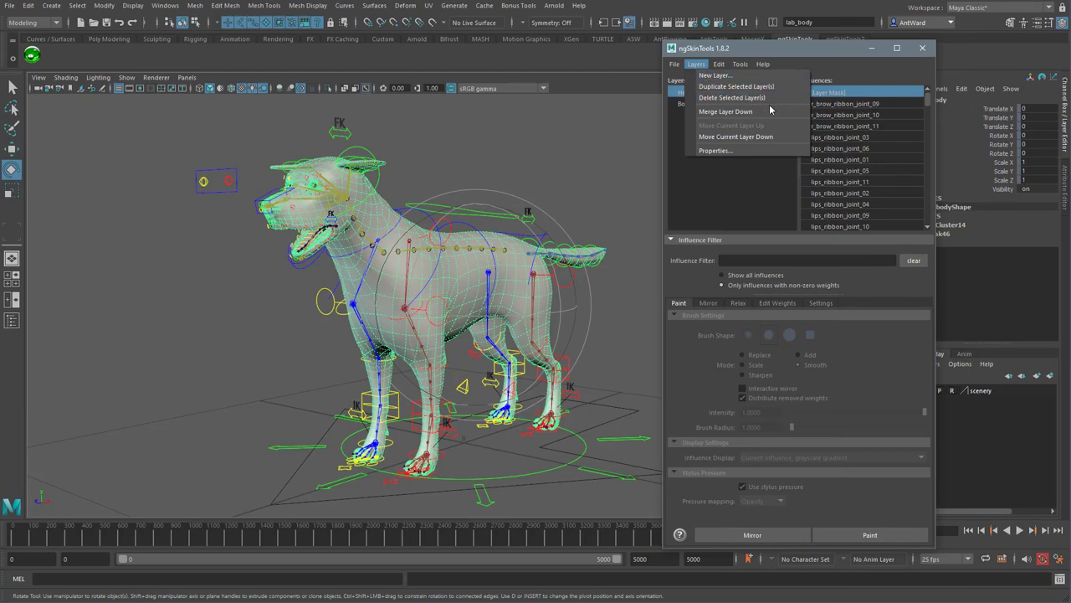
pyautogui.click(771, 149)
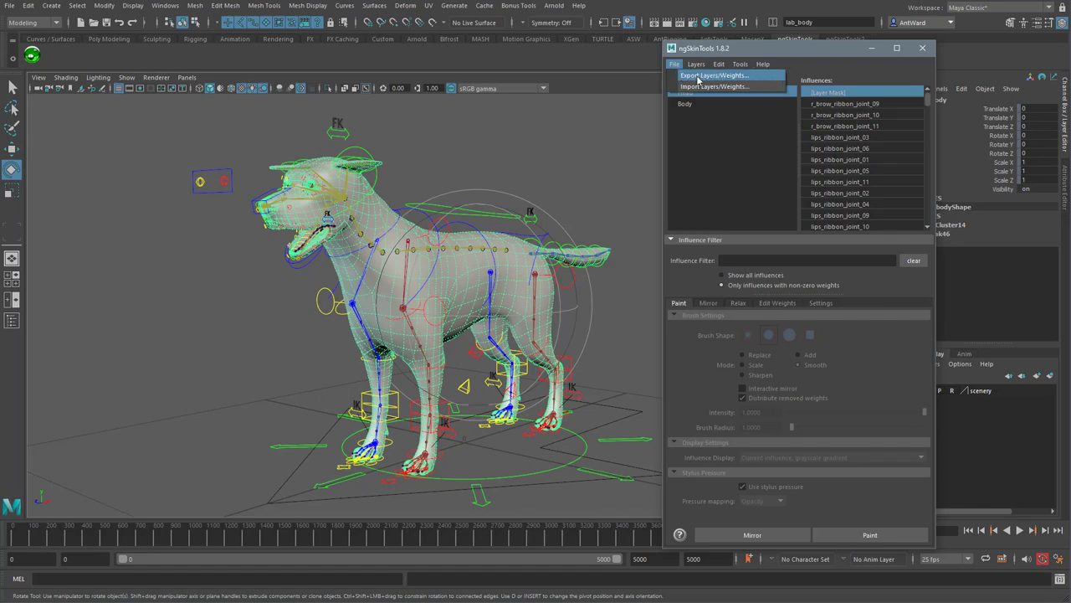
pyautogui.click(756, 76)
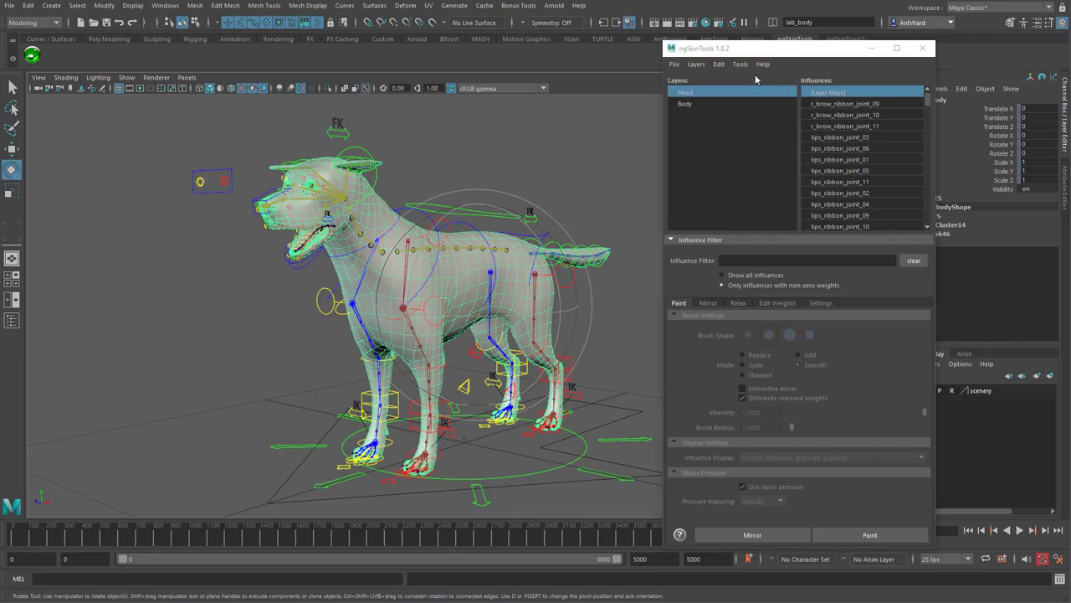
pyautogui.click(494, 218)
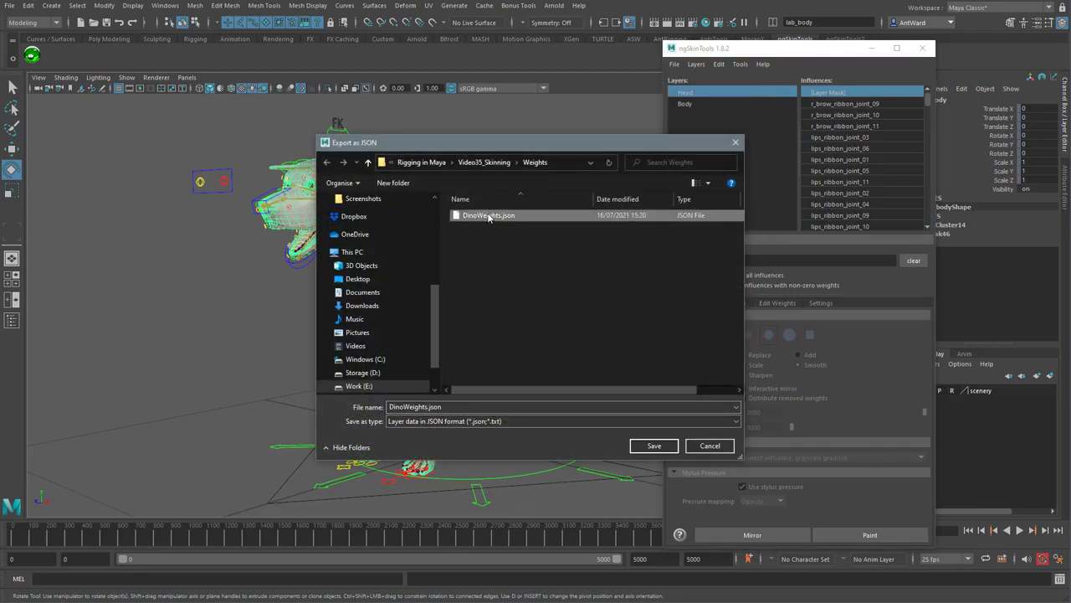
pyautogui.click(708, 446)
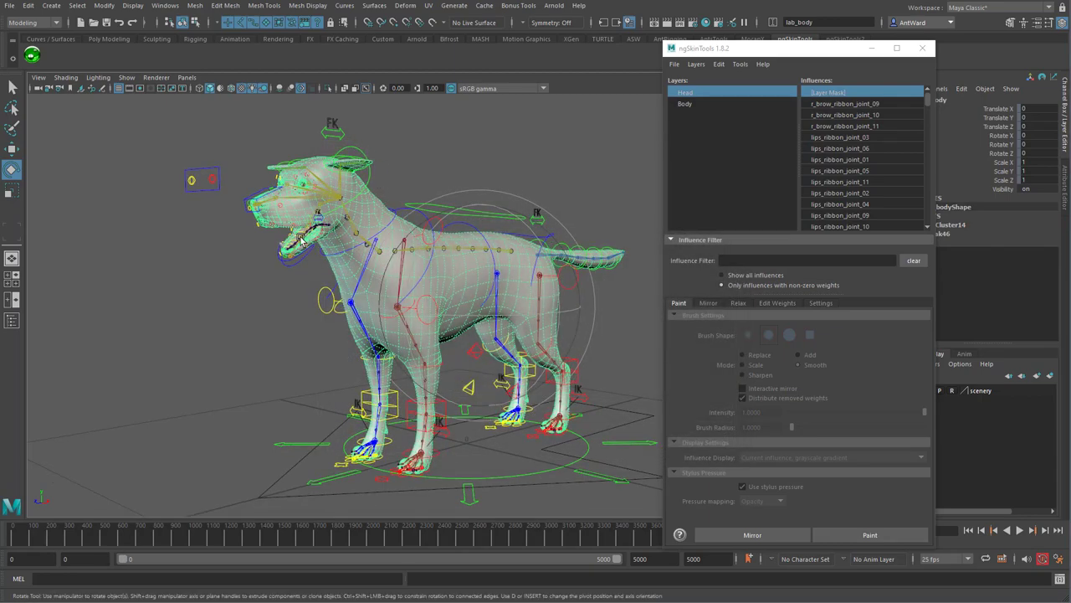
# - Reset the jaw control's Rotate X, Y and Z to 0
pyautogui.click(293, 268)
pyautogui.moveTo(1026, 135); pyautogui.dragTo(1026, 153)
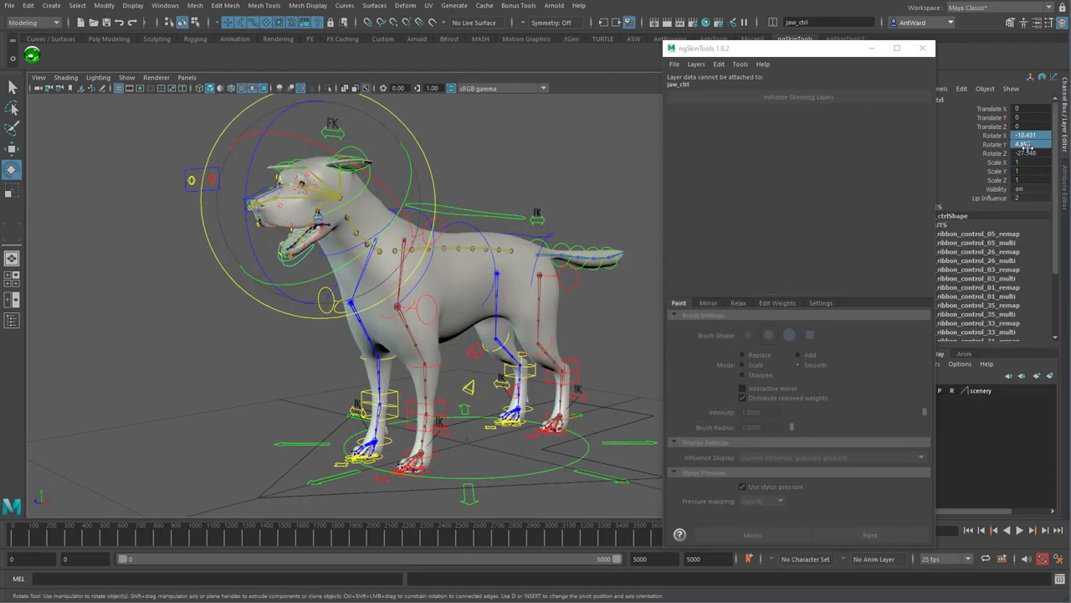
pyautogui.write('0')
pyautogui.press('Return')
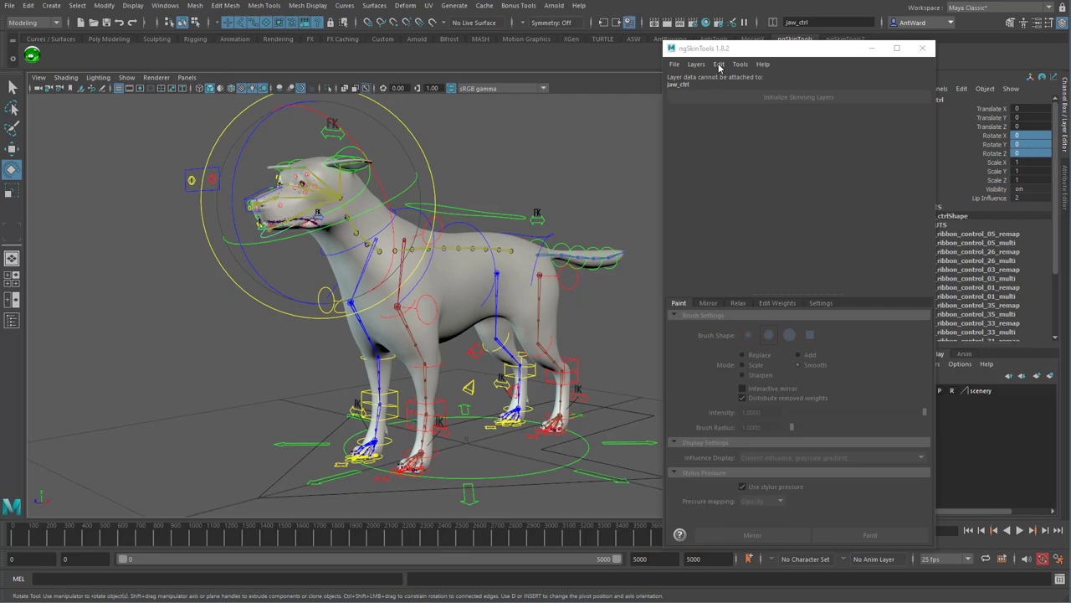
# - Delete all ngSkinTools custom nodes from the scene and confirm the deletion
pyautogui.click(719, 65)
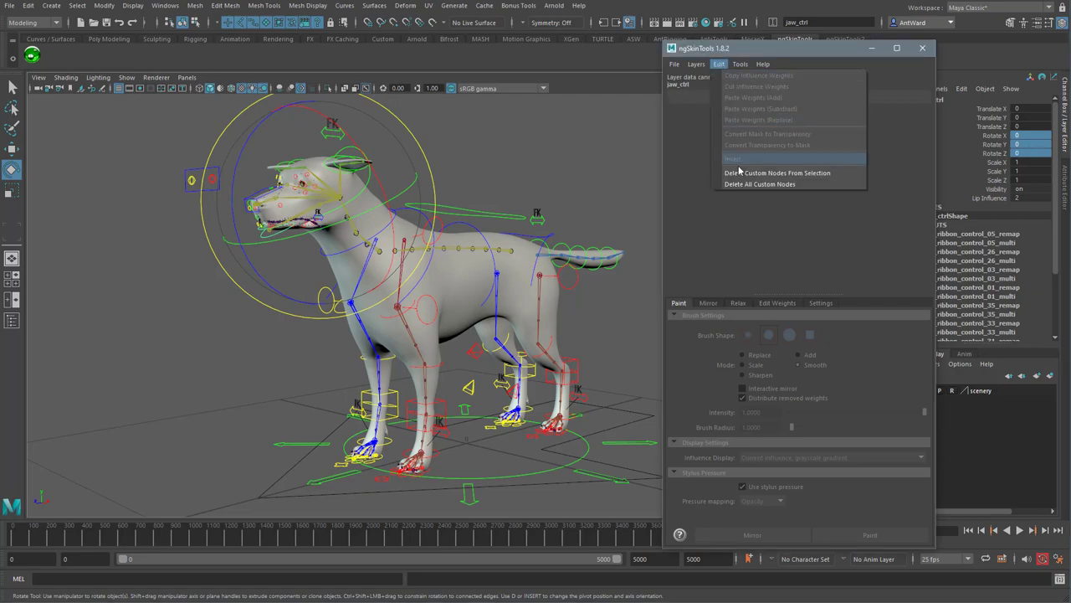
pyautogui.click(806, 184)
pyautogui.click(528, 364)
pyautogui.press('q')
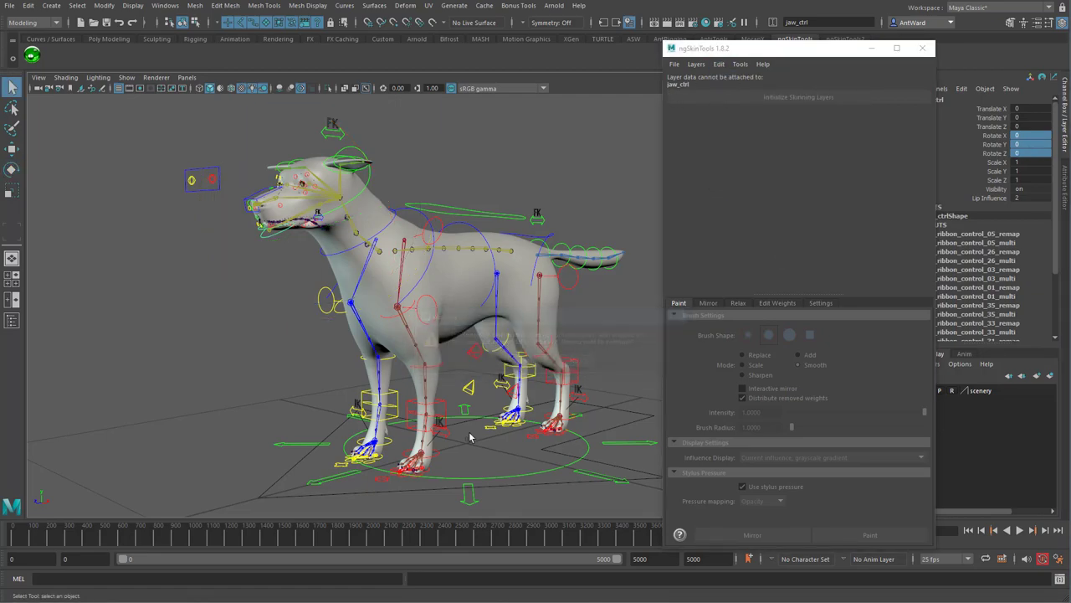
# - Reset the dog body mesh's skin weights to their defaults and clear the selection
pyautogui.click(453, 290)
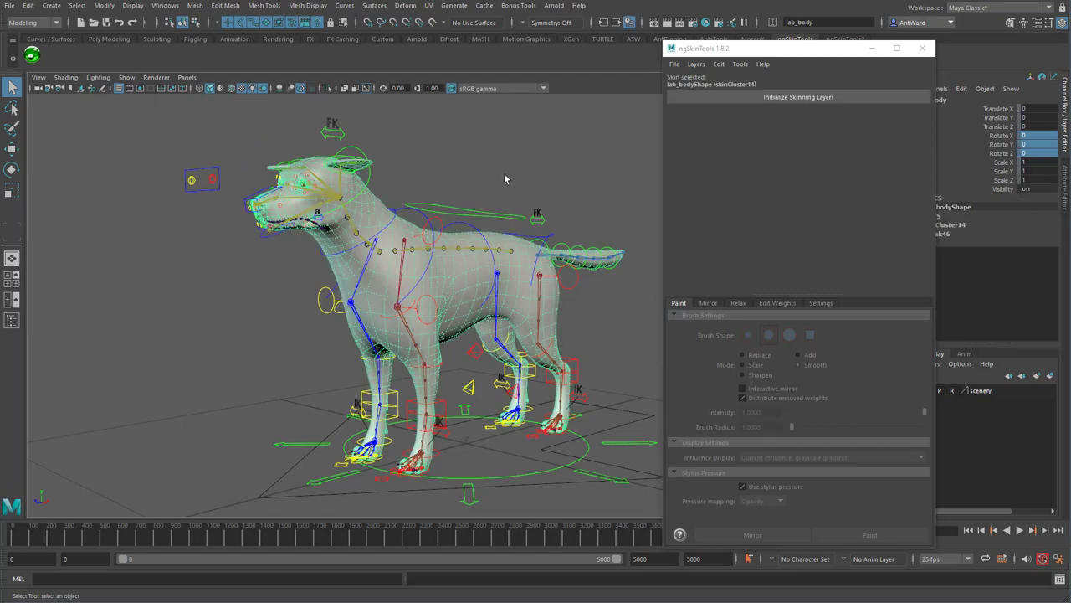
pyautogui.press('space')
pyautogui.click(469, 216)
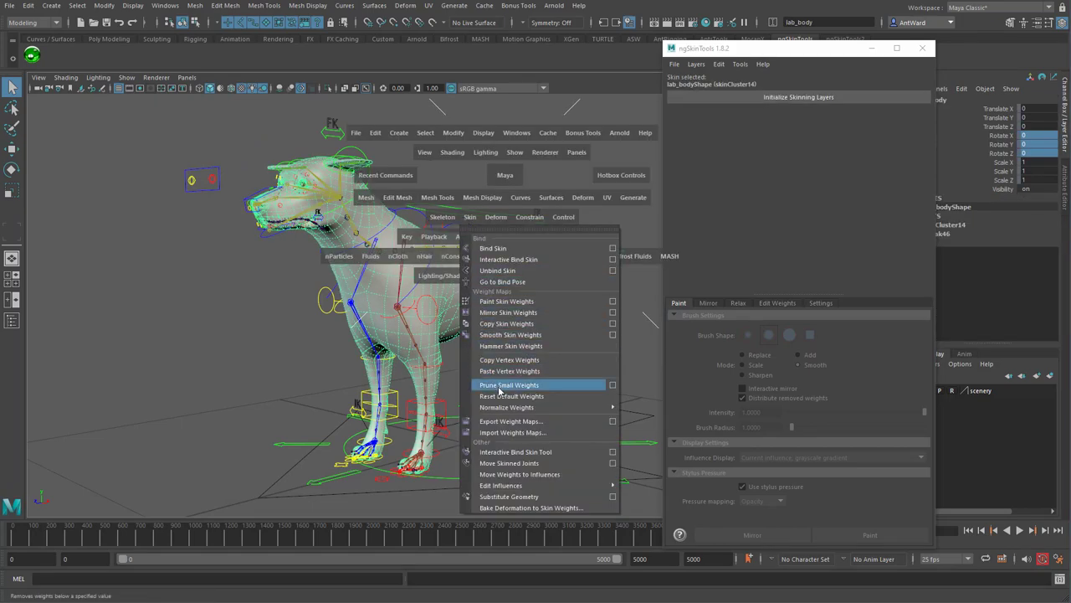
pyautogui.click(575, 395)
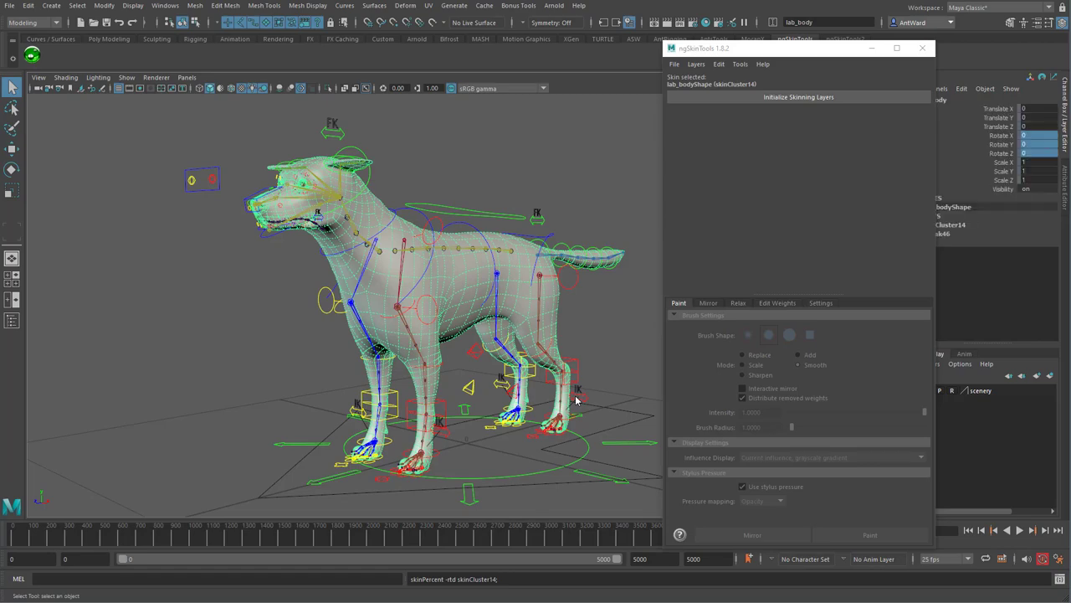
pyautogui.click(260, 284)
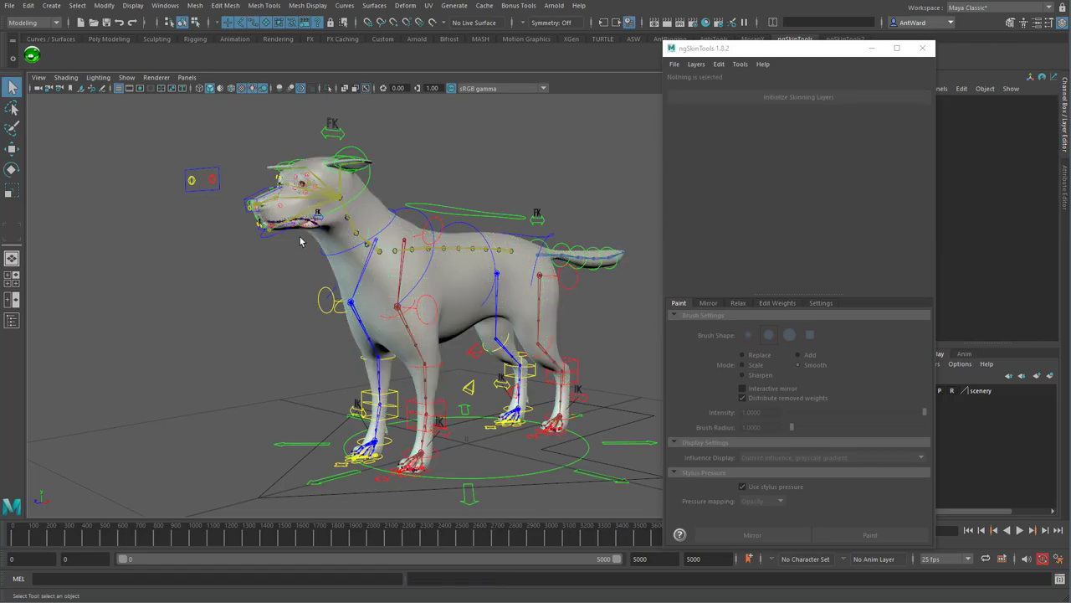
# - Rotate the dog's jaw control to about -44 in Z to test the default skin weights
pyautogui.click(273, 239)
pyautogui.press('e')
pyautogui.scroll(5, 331, 324)
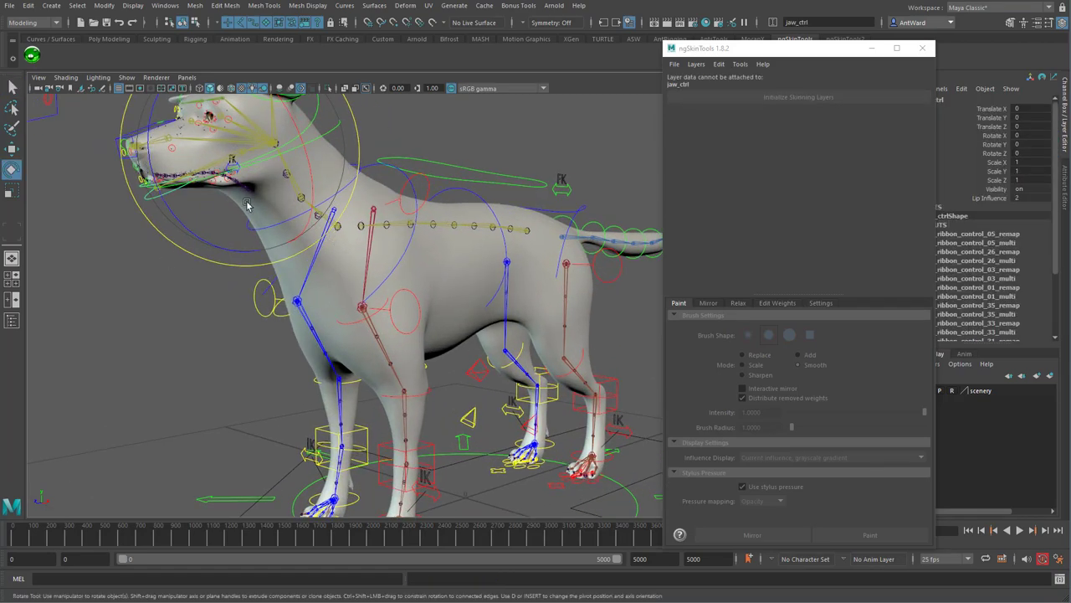
pyautogui.moveTo(330, 323); pyautogui.dragTo(374, 336)
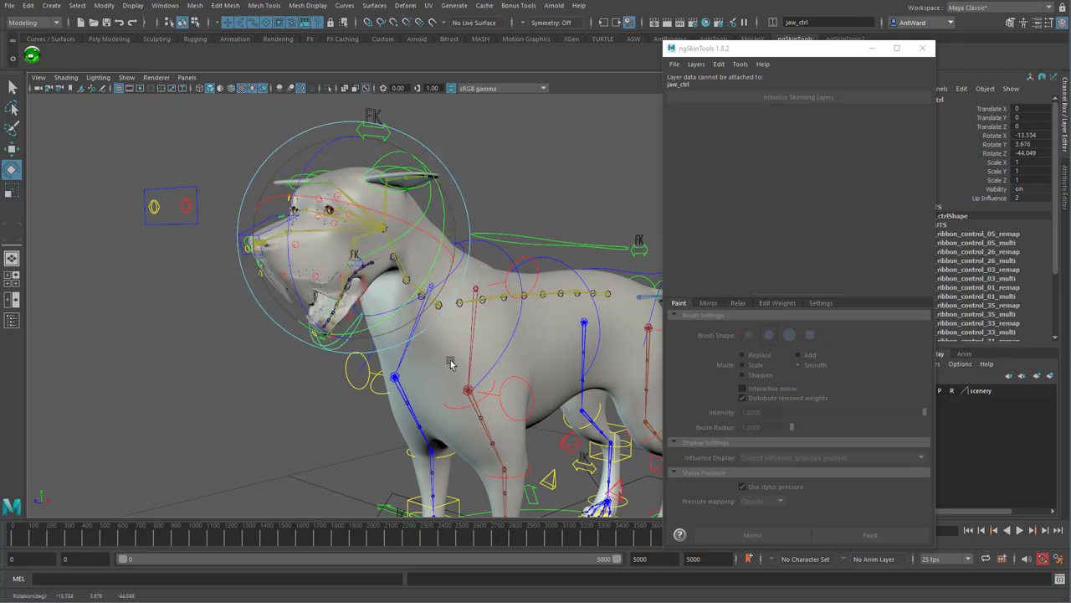
# - Turn on Wireframe on Shaded and undo the jaw rotation
pyautogui.click(66, 77)
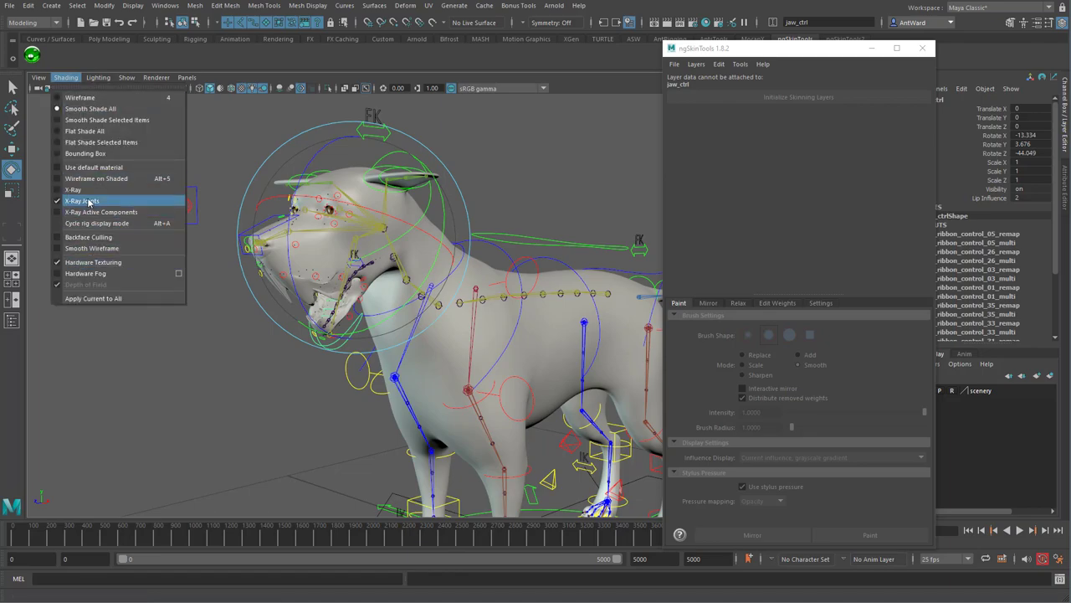
pyautogui.click(108, 181)
pyautogui.moveTo(309, 289); pyautogui.dragTo(427, 320)
pyautogui.hotkey('ctrl', 'z')
pyautogui.hotkey('ctrl', 'z')
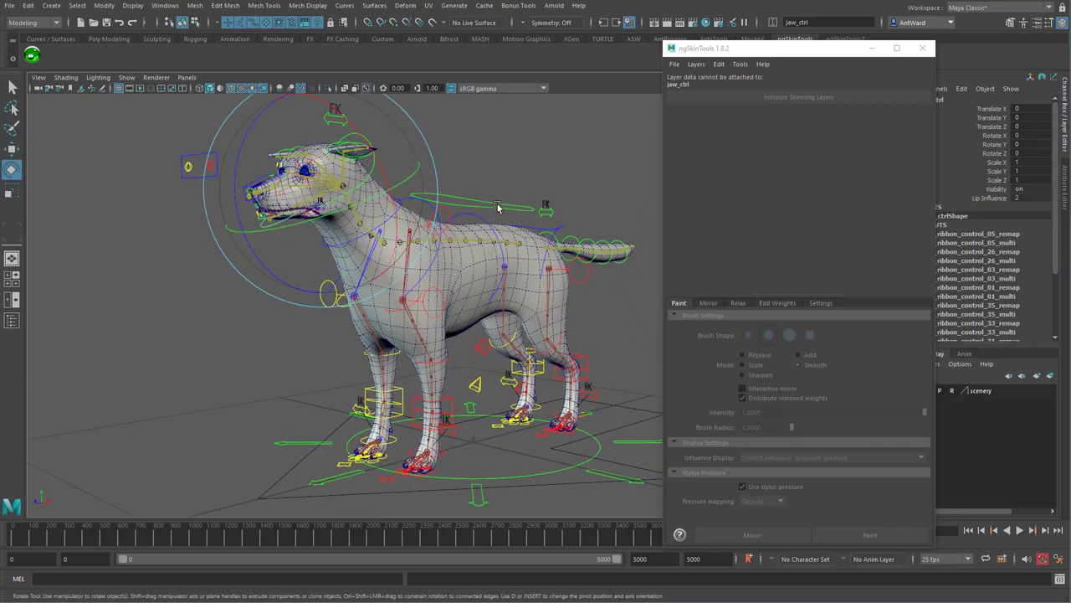
# - Rotate the spine control to about 20.6 in X, -2.4 in Y and -8.5 in Z, and select the jaw control
pyautogui.click(479, 343)
pyautogui.moveTo(478, 296)
pyautogui.mouseDown()
pyautogui.moveTo(474, 325)
pyautogui.moveTo(473, 314)
pyautogui.mouseUp()
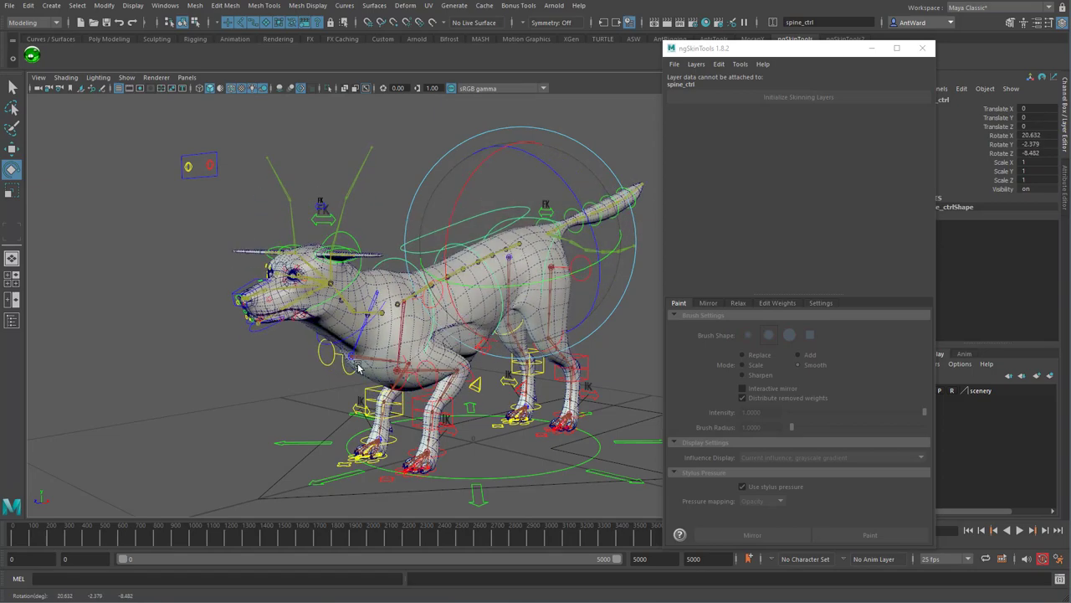
pyautogui.keyDown('alt'); pyautogui.moveTo(354, 362); pyautogui.dragTo(427, 359, button='right'); pyautogui.keyUp('alt')
pyautogui.click(210, 349)
pyautogui.click(167, 305)
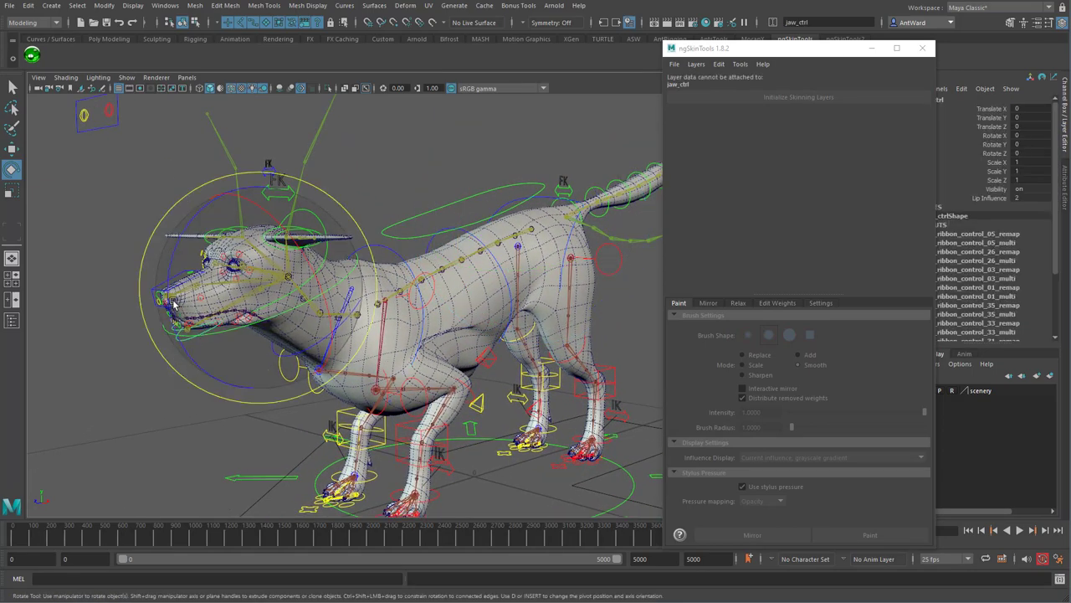
# - Rotate the dog's jaw control to about -39 in Z and clear the selection
pyautogui.moveTo(167, 299); pyautogui.dragTo(195, 361)
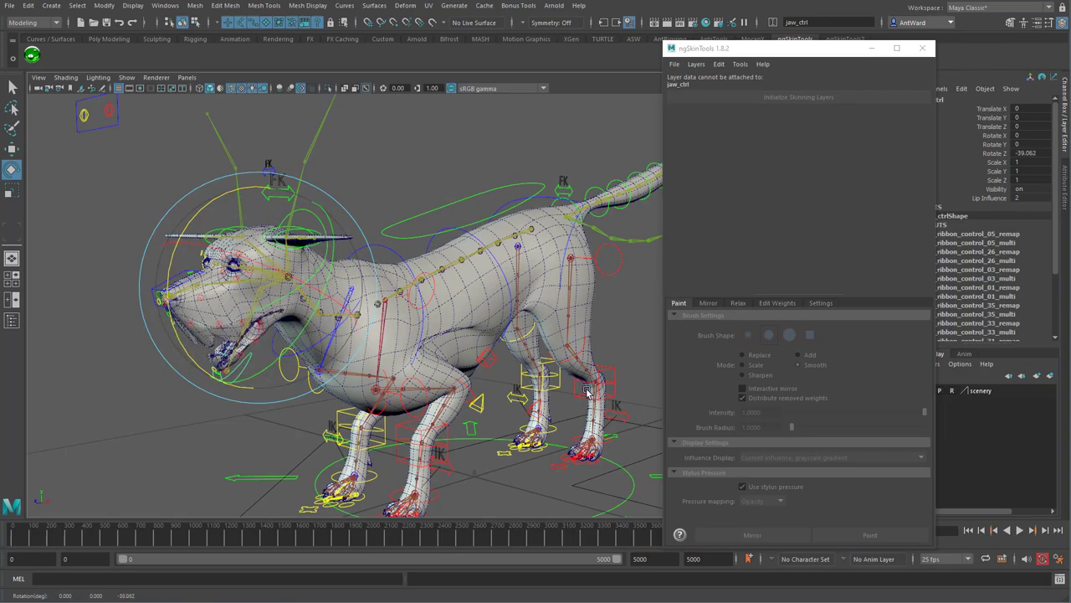
pyautogui.keyDown('alt'); pyautogui.moveTo(590, 391); pyautogui.dragTo(460, 343); pyautogui.keyUp('alt')
pyautogui.click(508, 333)
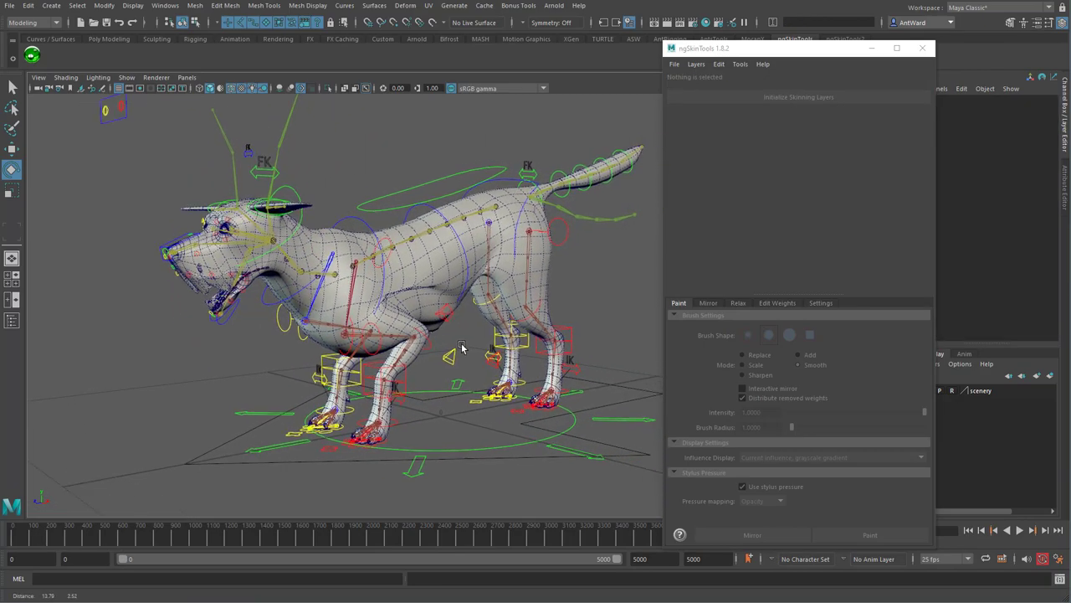
# - Hide the rig's joints in the viewport display
pyautogui.click(127, 77)
pyautogui.click(143, 259)
pyautogui.keyDown('alt'); pyautogui.moveTo(394, 352); pyautogui.dragTo(378, 311); pyautogui.keyUp('alt')
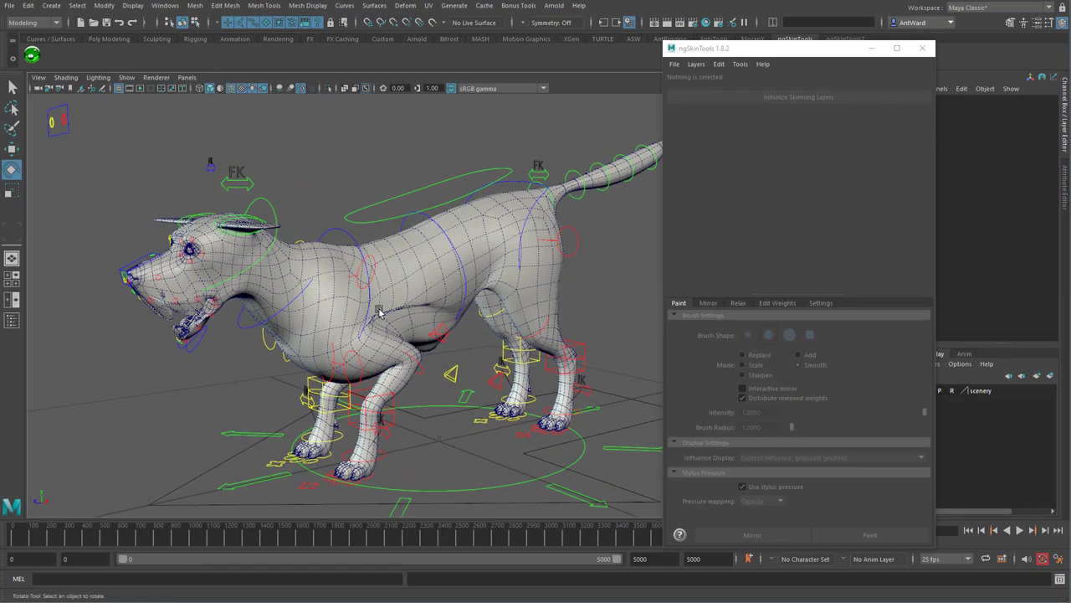
# - Initialize skinning layers on the dog body mesh and load the saved layers/weights file for import
pyautogui.click(399, 258)
pyautogui.click(810, 98)
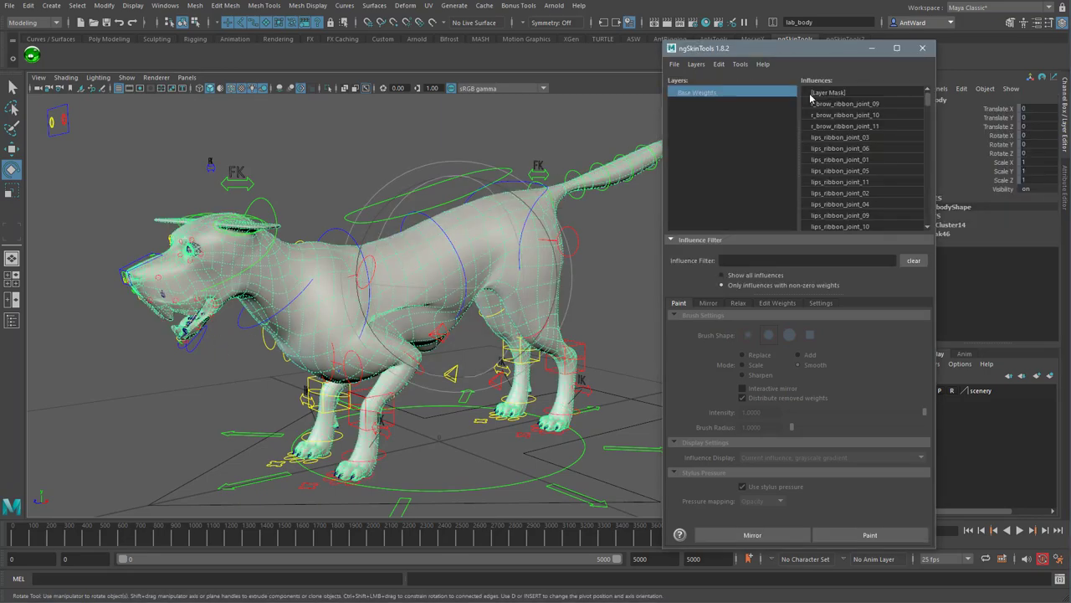
pyautogui.click(675, 64)
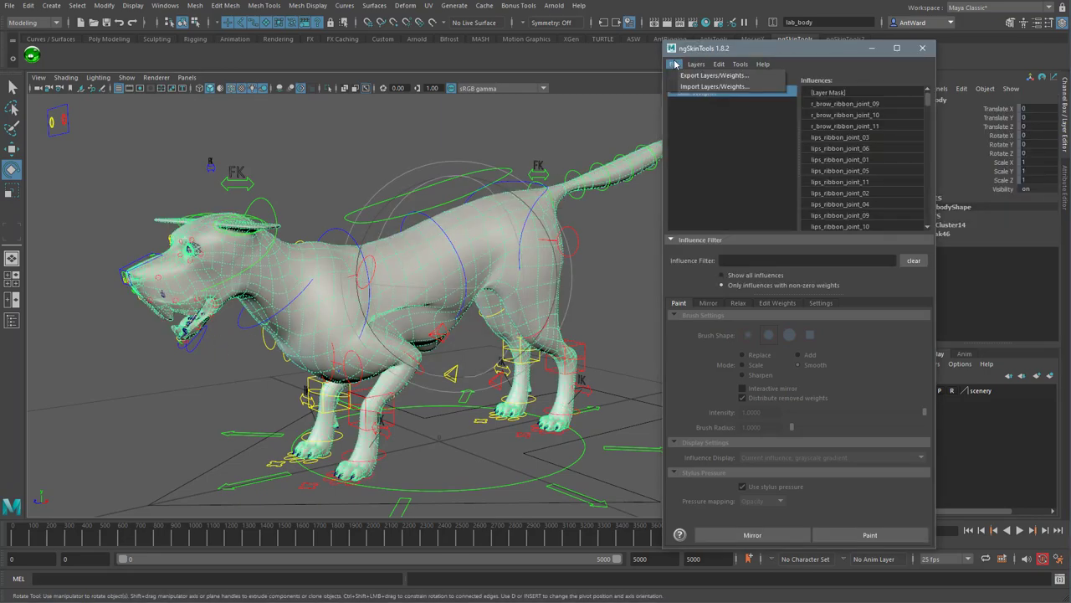
pyautogui.click(755, 87)
pyautogui.click(490, 216)
pyautogui.doubleClick(490, 216)
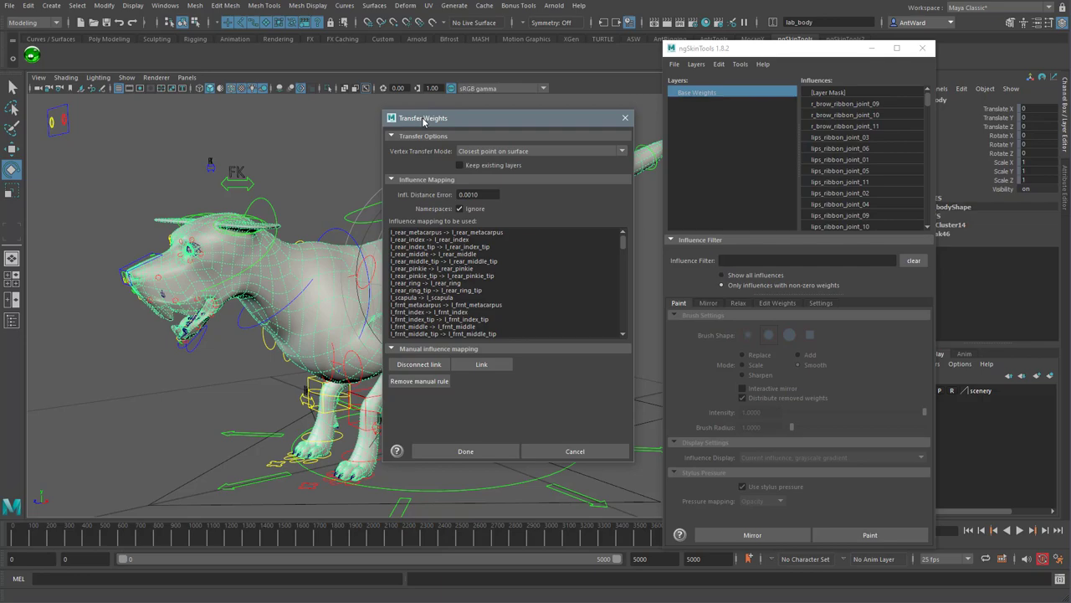
# - Set the vertex transfer mode to By Vertex ID, check the influence mapping list, and complete the weights import
pyautogui.click(507, 153)
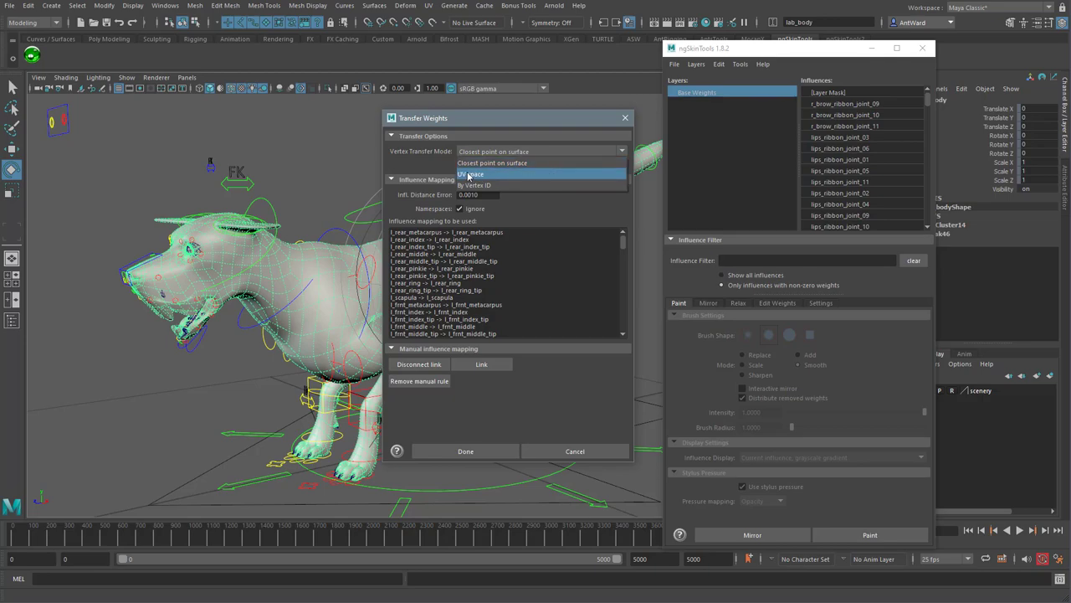
pyautogui.click(560, 183)
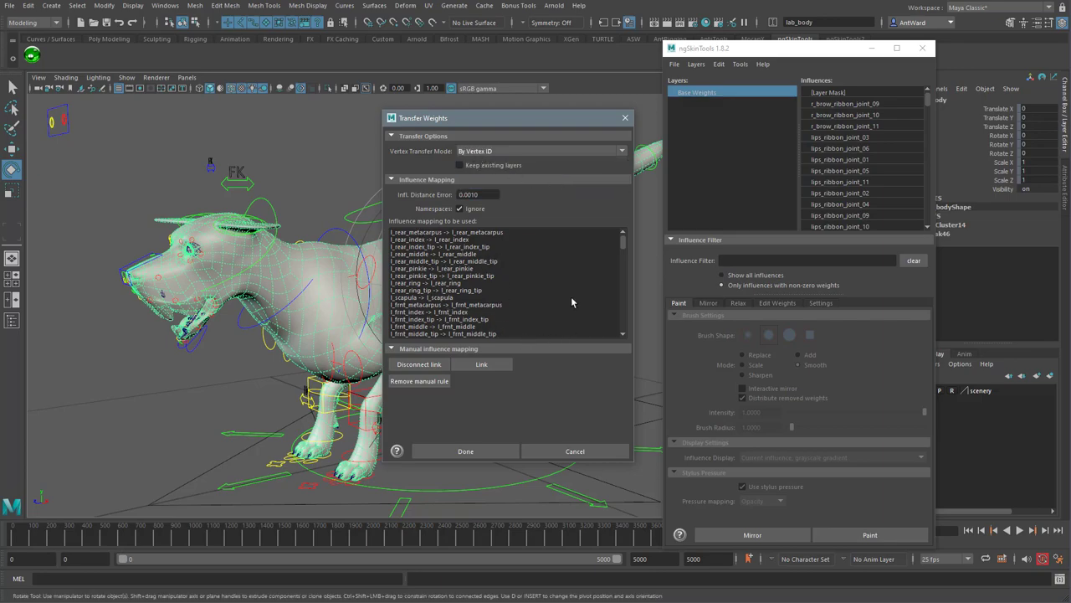
pyautogui.scroll(-5, 572, 299)
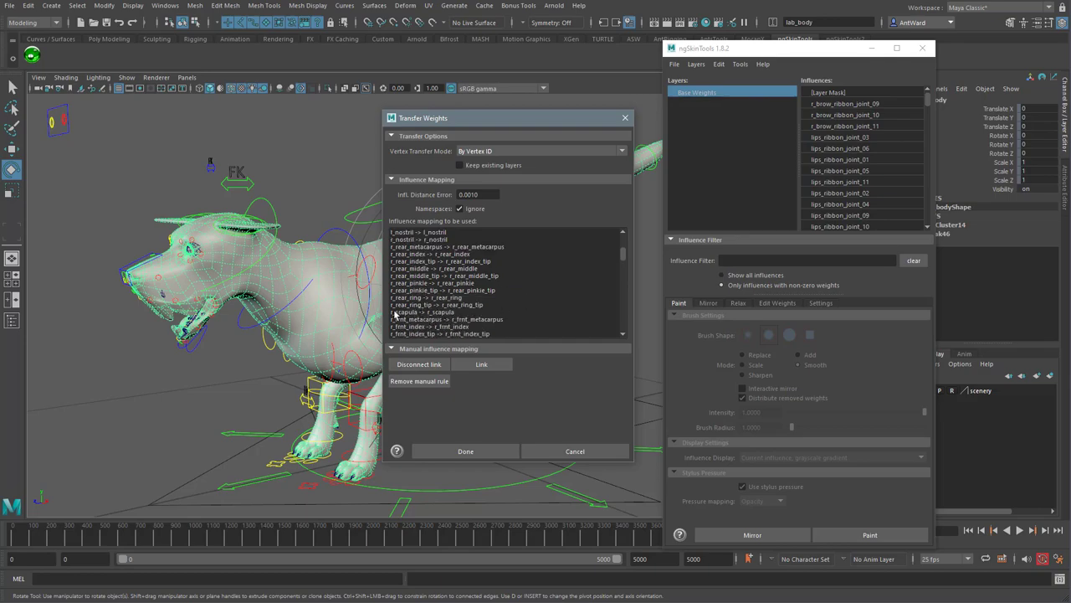
pyautogui.scroll(-6, 591, 315)
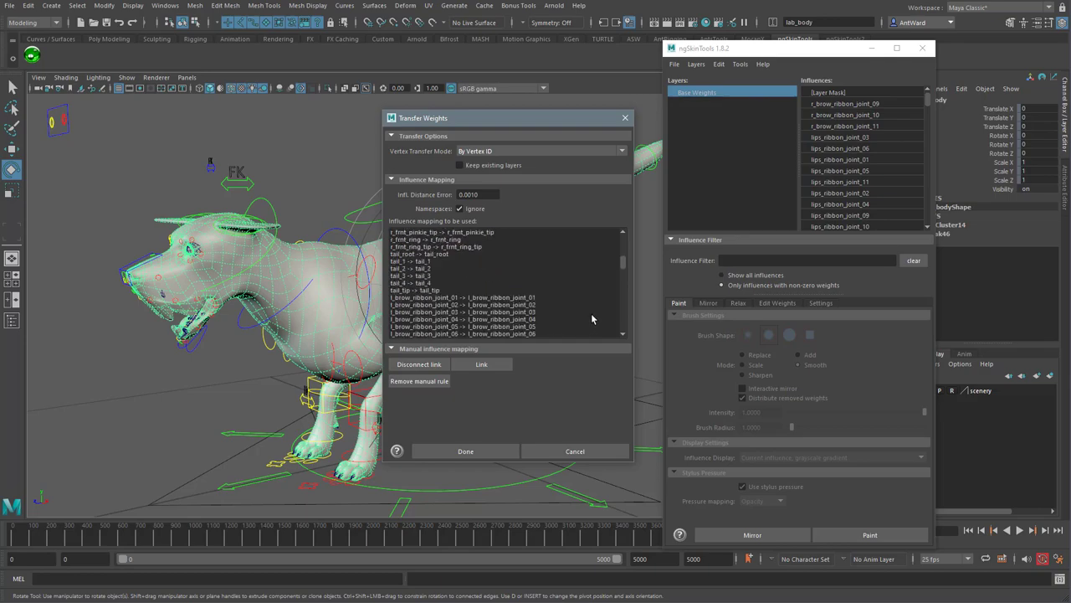
pyautogui.scroll(-8, 591, 313)
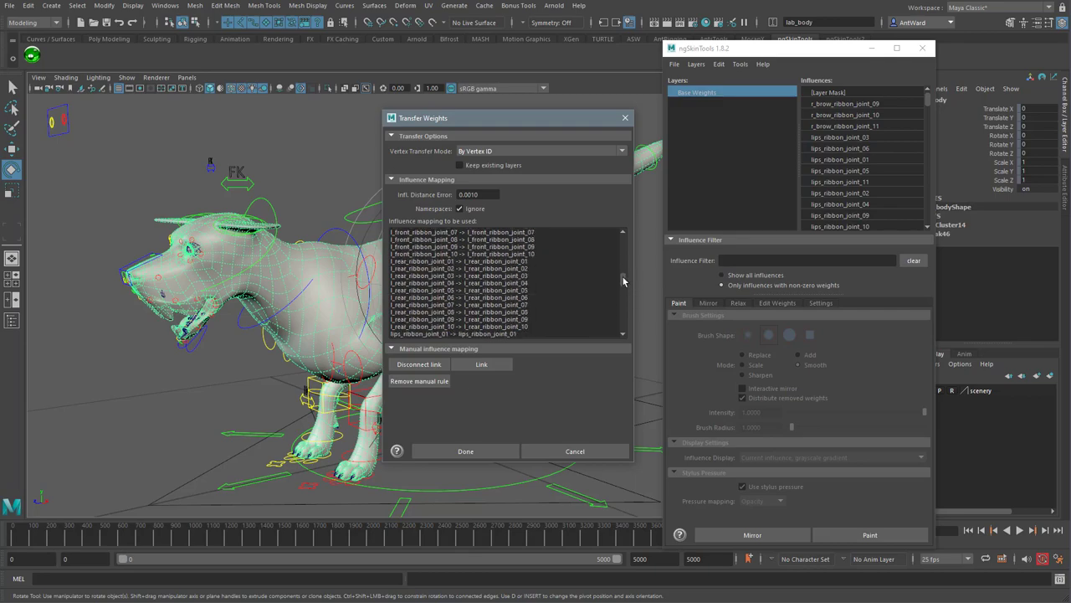
pyautogui.moveTo(624, 281); pyautogui.dragTo(623, 319)
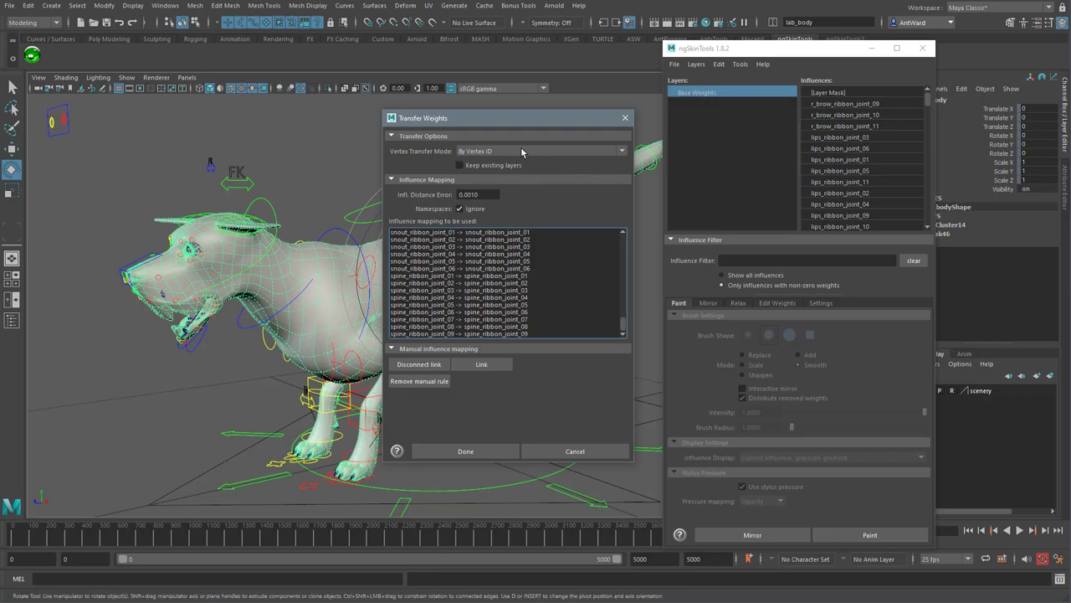
pyautogui.click(472, 452)
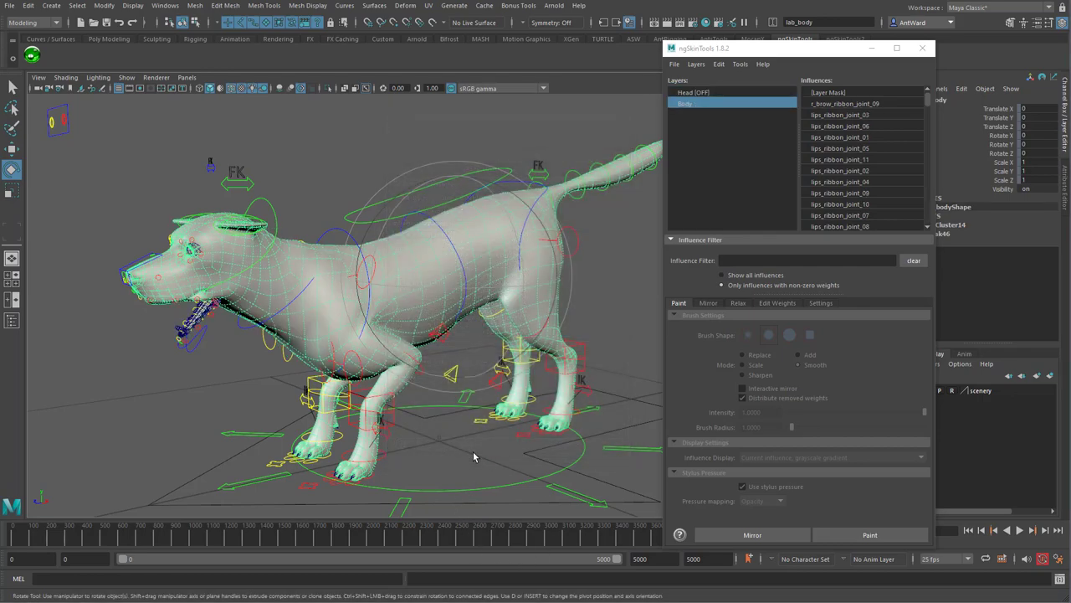
# - Toggle the imported Head layer on
pyautogui.keyDown('alt'); pyautogui.moveTo(159, 294); pyautogui.dragTo(228, 282); pyautogui.keyUp('alt')
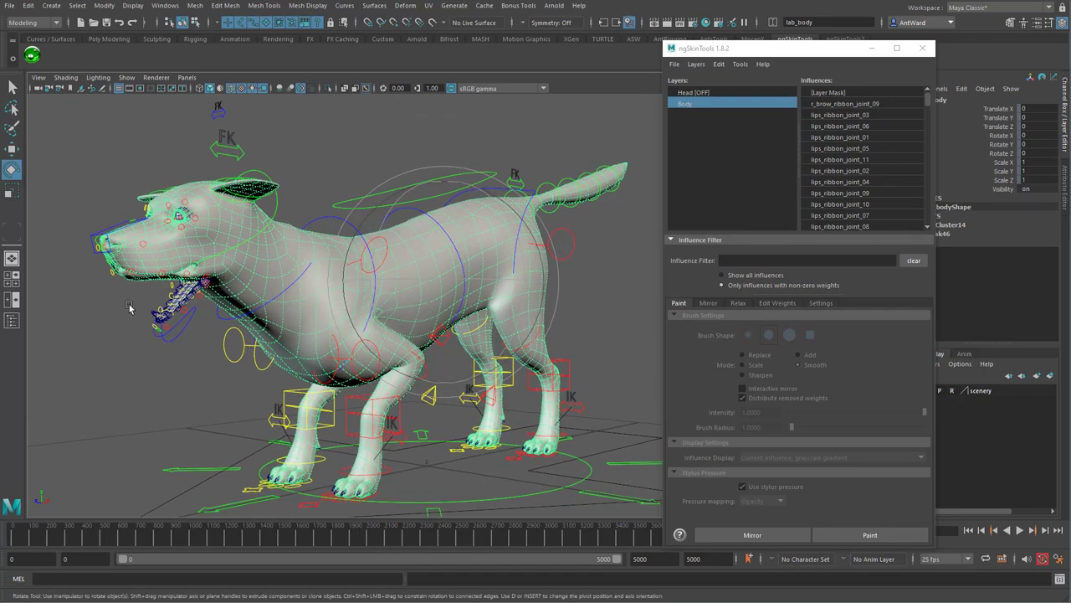
pyautogui.click(719, 93)
pyautogui.rightClick(718, 93)
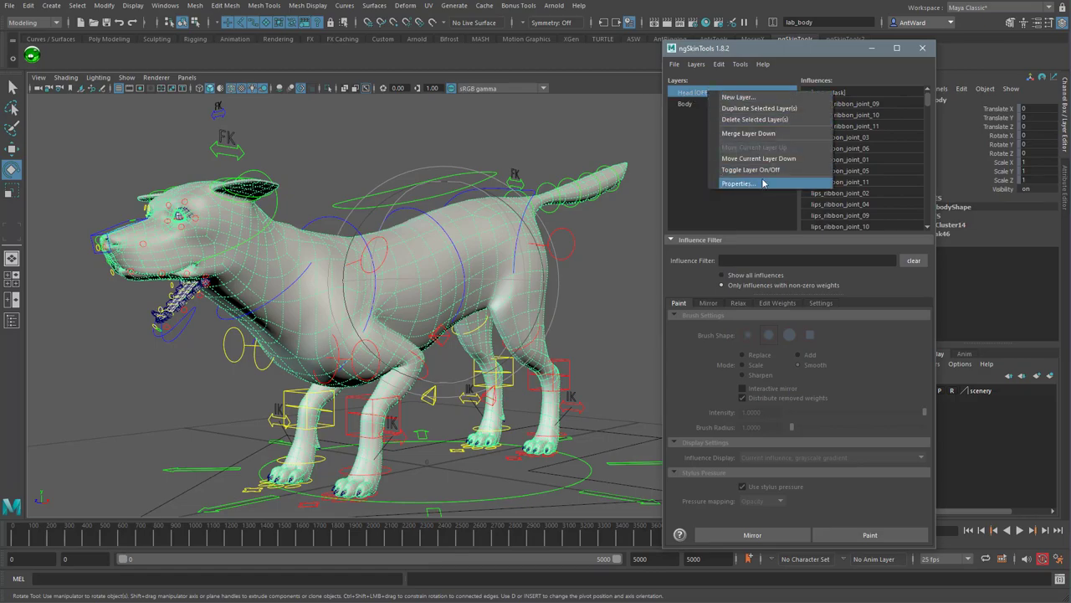
pyautogui.click(765, 170)
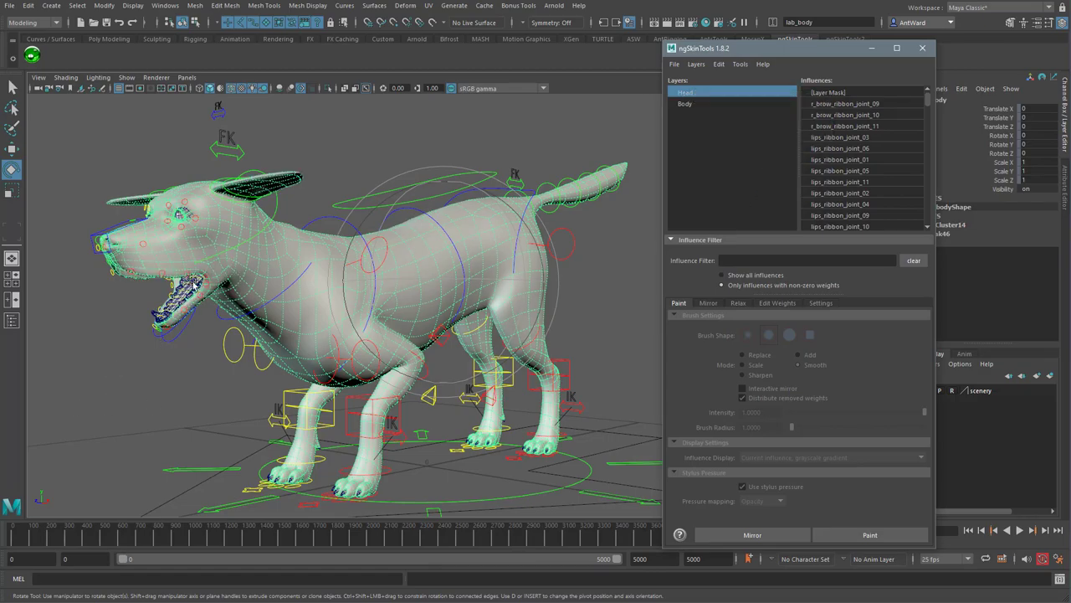
# - Rotate the jaw control to about -2.4 in X, 9.2 in Y and -39.5 in Z and inspect the mouth deformation
pyautogui.click(178, 337)
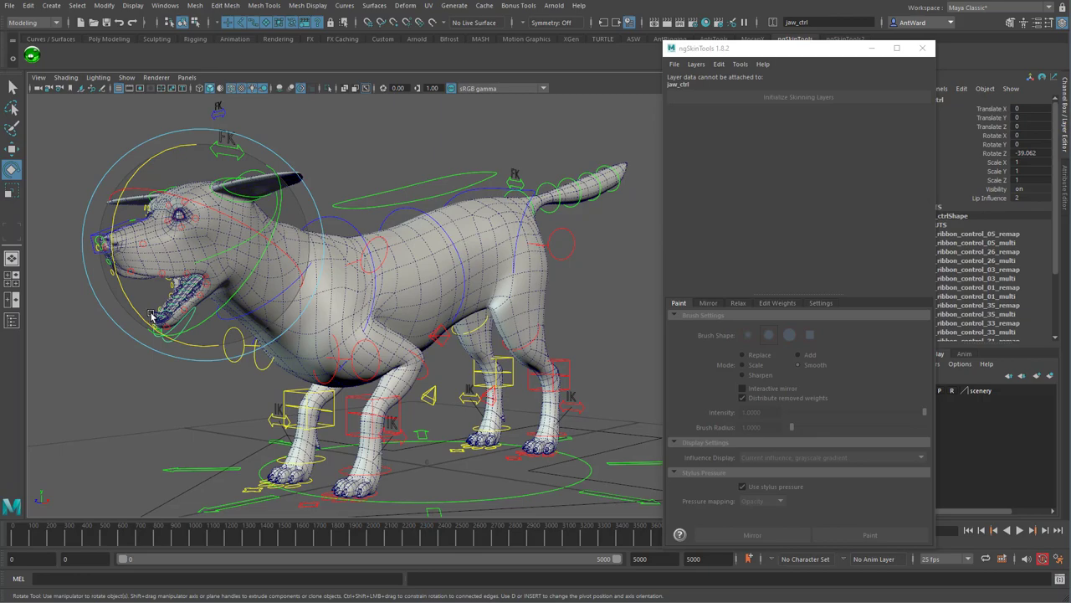
pyautogui.moveTo(151, 317)
pyautogui.mouseDown()
pyautogui.moveTo(127, 258)
pyautogui.moveTo(165, 278)
pyautogui.moveTo(161, 303)
pyautogui.mouseUp()
pyautogui.keyDown('alt'); pyautogui.moveTo(447, 346); pyautogui.dragTo(390, 347, button='right'); pyautogui.keyUp('alt')
pyautogui.keyDown('alt'); pyautogui.moveTo(390, 346); pyautogui.dragTo(400, 343); pyautogui.keyUp('alt')
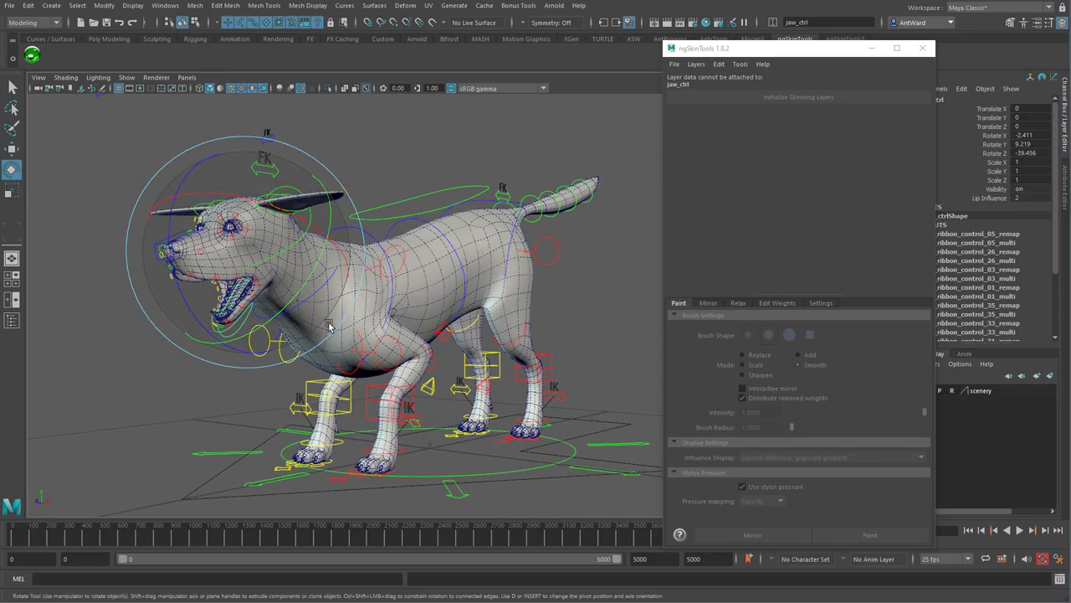
pyautogui.moveTo(574, 277)
pyautogui.keyDown('alt'); pyautogui.mouseDown()
pyautogui.moveTo(641, 279)
pyautogui.moveTo(625, 289)
pyautogui.moveTo(521, 280)
pyautogui.moveTo(569, 283)
pyautogui.mouseUp(); pyautogui.keyUp('alt')
pyautogui.keyDown('alt'); pyautogui.moveTo(568, 284); pyautogui.dragTo(490, 297, button='right'); pyautogui.keyUp('alt')
pyautogui.keyDown('alt'); pyautogui.moveTo(490, 297); pyautogui.dragTo(495, 299); pyautogui.keyUp('alt')
pyautogui.keyDown('alt'); pyautogui.moveTo(495, 298); pyautogui.dragTo(528, 296, button='right'); pyautogui.keyUp('alt')
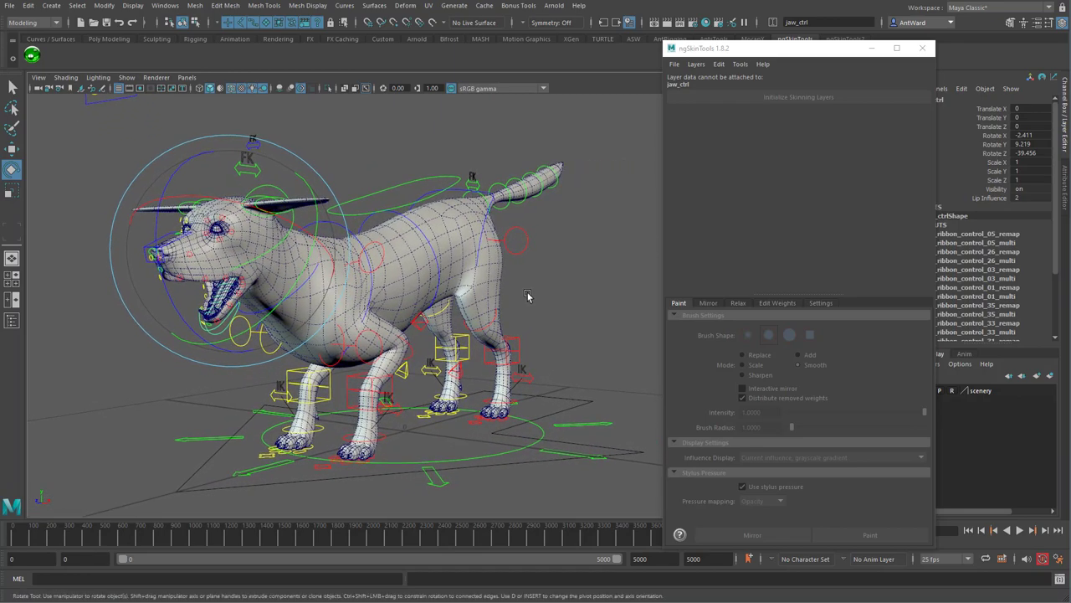
# - Reset the spine control's X, Y and Z rotations to 0
pyautogui.click(397, 180)
pyautogui.moveTo(1035, 154); pyautogui.dragTo(1031, 135)
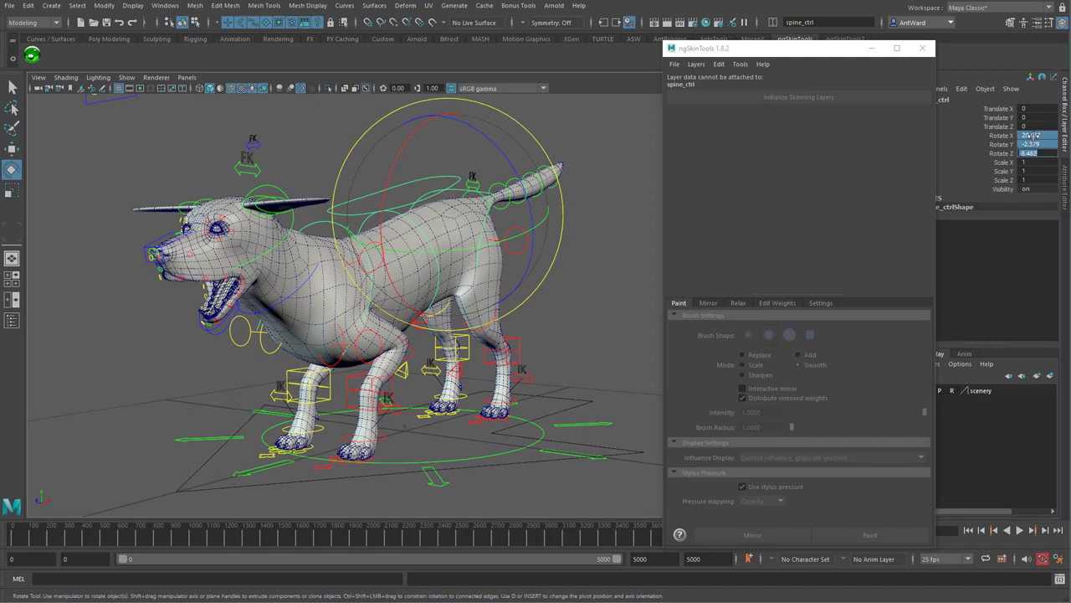
pyautogui.write('0')
pyautogui.press('Return')
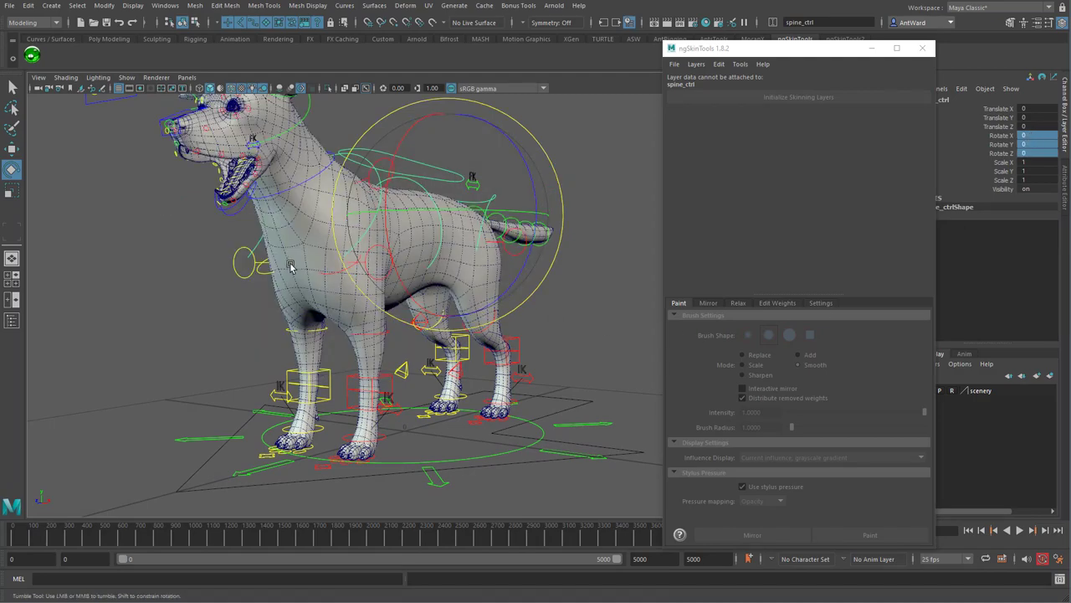
pyautogui.keyDown('alt'); pyautogui.moveTo(427, 272); pyautogui.dragTo(263, 273); pyautogui.keyUp('alt')
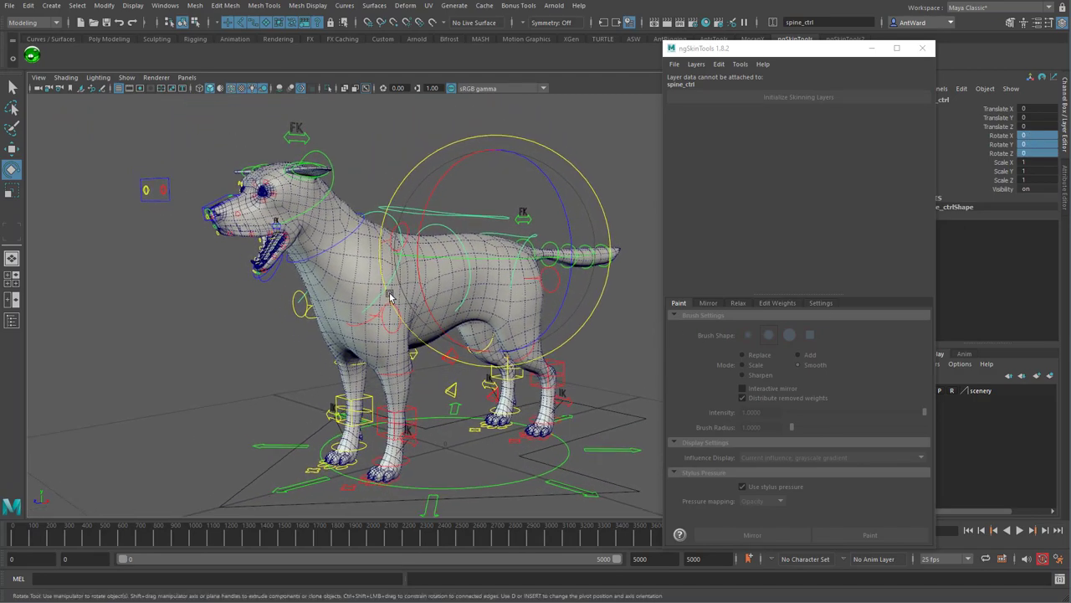
# - Reset the jaw control's X, Y and Z rotations to 0 and clear the selection
pyautogui.click(266, 282)
pyautogui.moveTo(1041, 153); pyautogui.dragTo(1038, 136)
pyautogui.write('0')
pyautogui.press('Return')
pyautogui.click(466, 198)
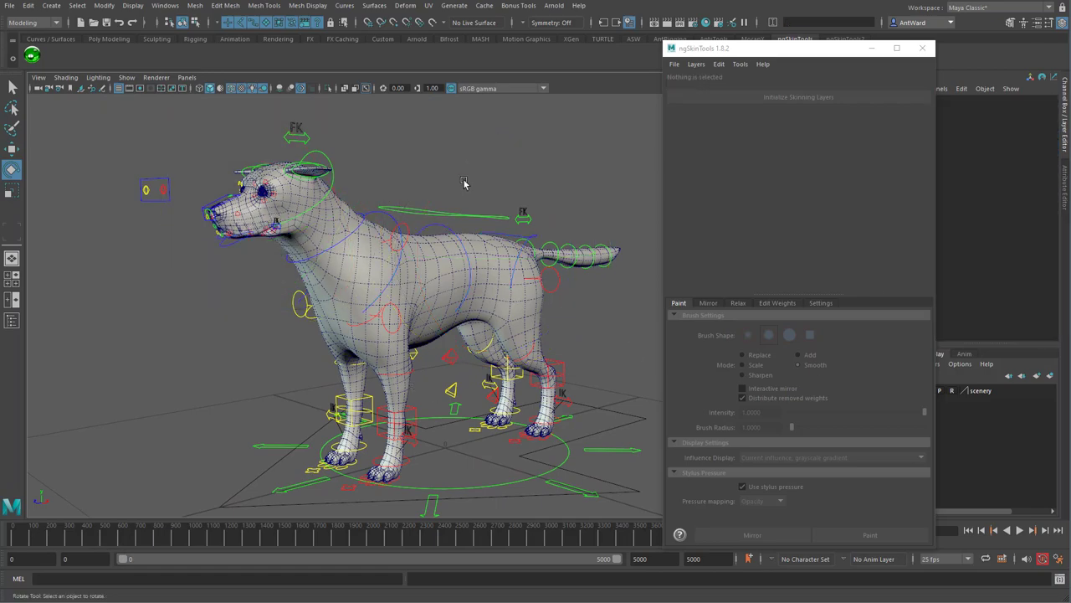
# - Move the left front paw control to test the leg's deformation, and undo the move
pyautogui.moveTo(462, 283)
pyautogui.keyDown('alt'); pyautogui.mouseDown()
pyautogui.moveTo(510, 282)
pyautogui.moveTo(456, 288)
pyautogui.mouseUp(); pyautogui.keyUp('alt')
pyautogui.click(335, 514)
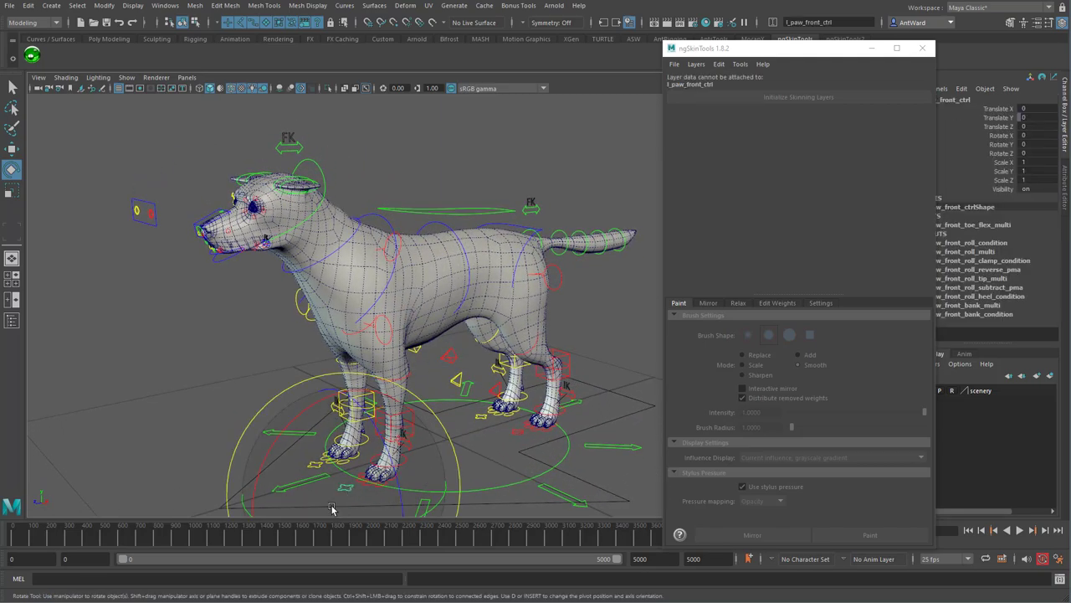
pyautogui.press('w')
pyautogui.moveTo(325, 496)
pyautogui.mouseDown()
pyautogui.moveTo(292, 508)
pyautogui.moveTo(339, 490)
pyautogui.moveTo(308, 498)
pyautogui.mouseUp()
pyautogui.moveTo(374, 473); pyautogui.dragTo(372, 500, button='middle')
pyautogui.hotkey('ctrl', 'z')
# - Select the dog body mesh and convert its v1.0 skinning layers in ngSkinTools 2.0.32
pyautogui.keyDown('alt'); pyautogui.moveTo(574, 293); pyautogui.dragTo(497, 317); pyautogui.keyUp('alt')
pyautogui.keyDown('alt'); pyautogui.moveTo(497, 317); pyautogui.dragTo(302, 377, button='middle'); pyautogui.keyUp('alt')
pyautogui.keyDown('alt'); pyautogui.moveTo(301, 377); pyautogui.dragTo(557, 342, button='right'); pyautogui.keyUp('alt')
pyautogui.click(372, 291)
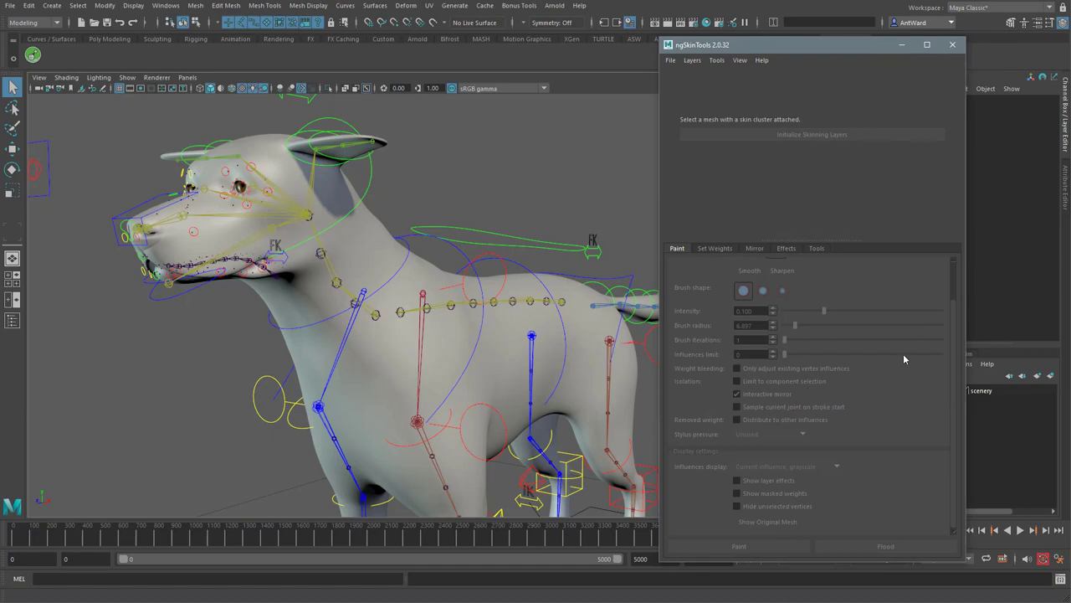
pyautogui.click(419, 278)
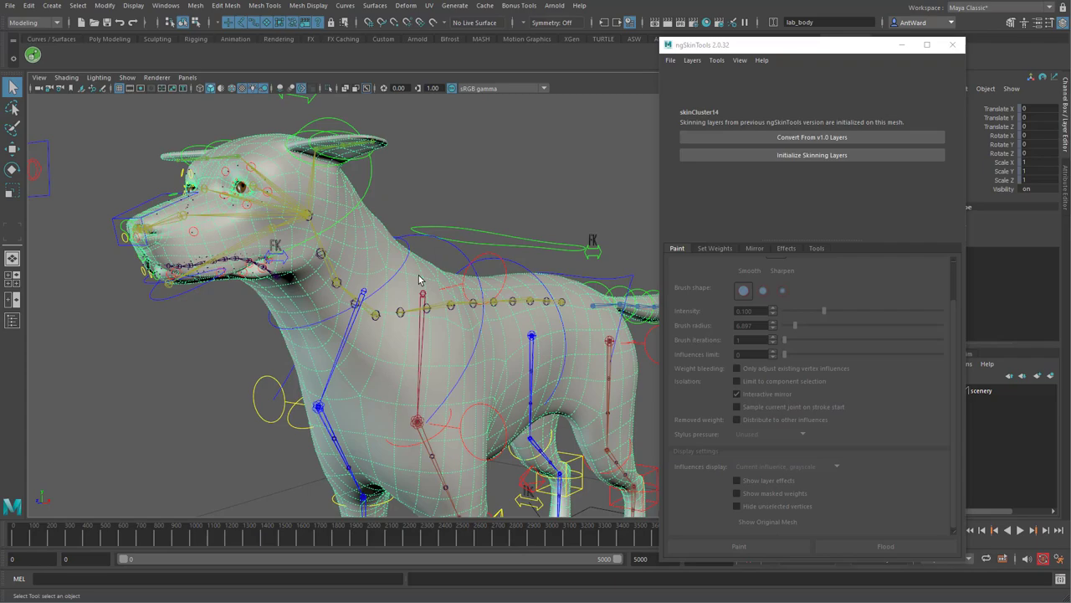
pyautogui.click(875, 137)
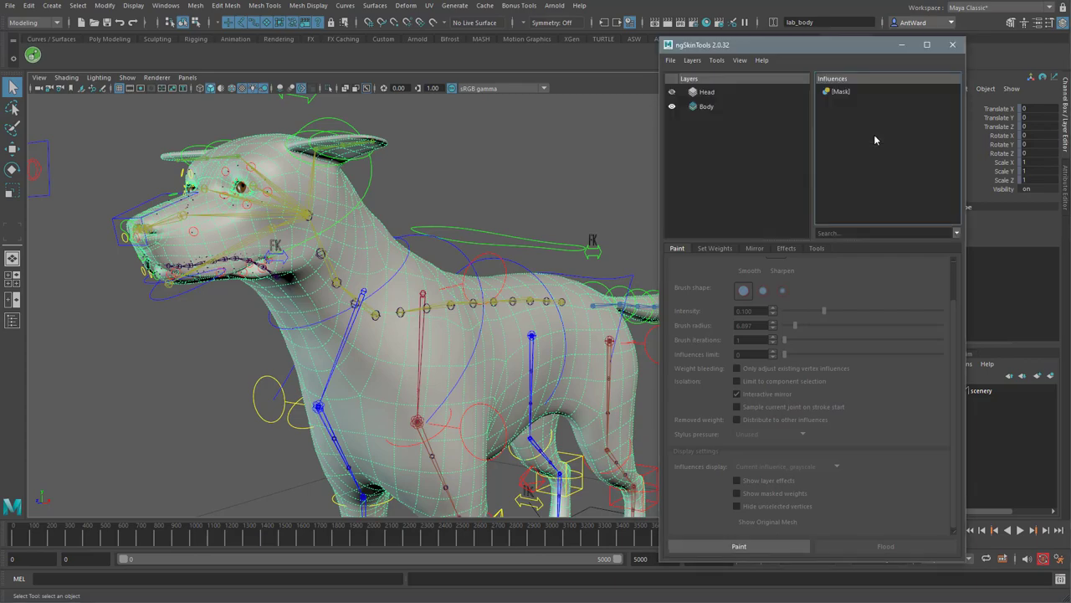
# - Select the converted Body layer and activate weight painting on the dog mesh
pyautogui.click(708, 108)
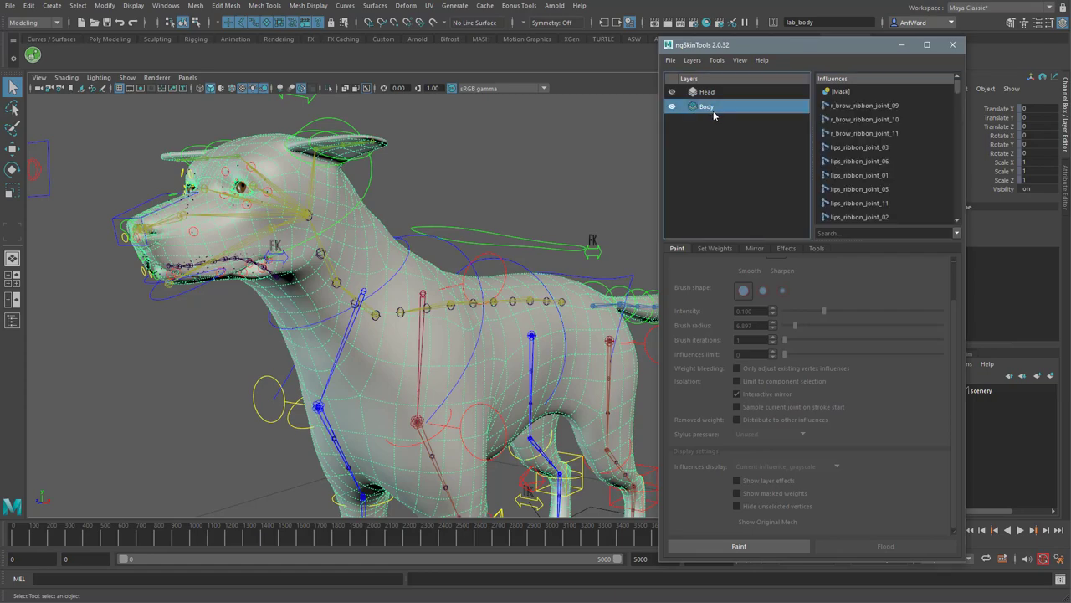
pyautogui.scroll(-5, 872, 154)
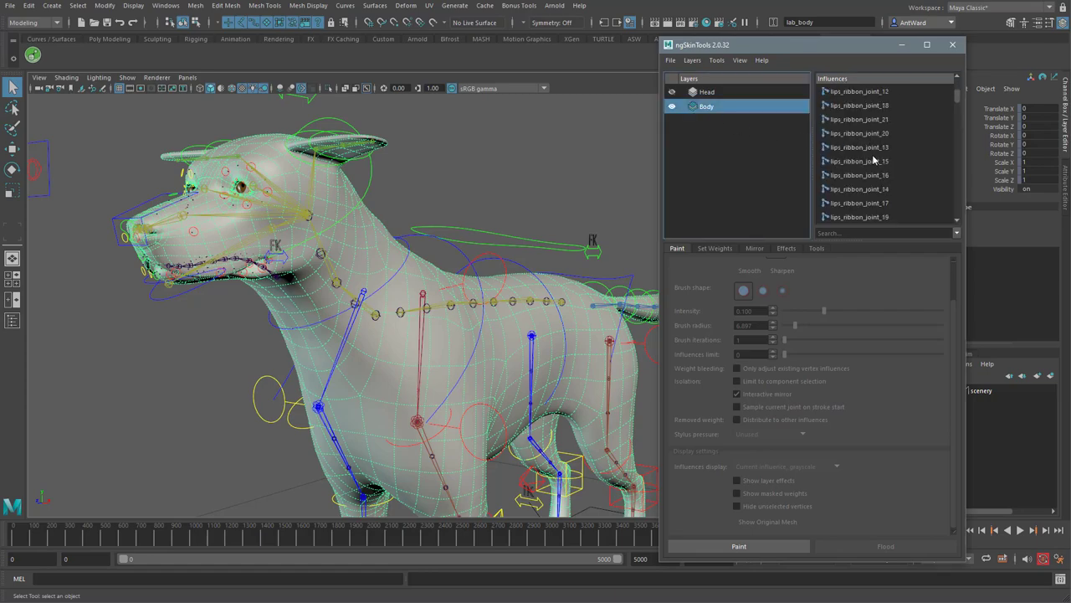
pyautogui.click(850, 233)
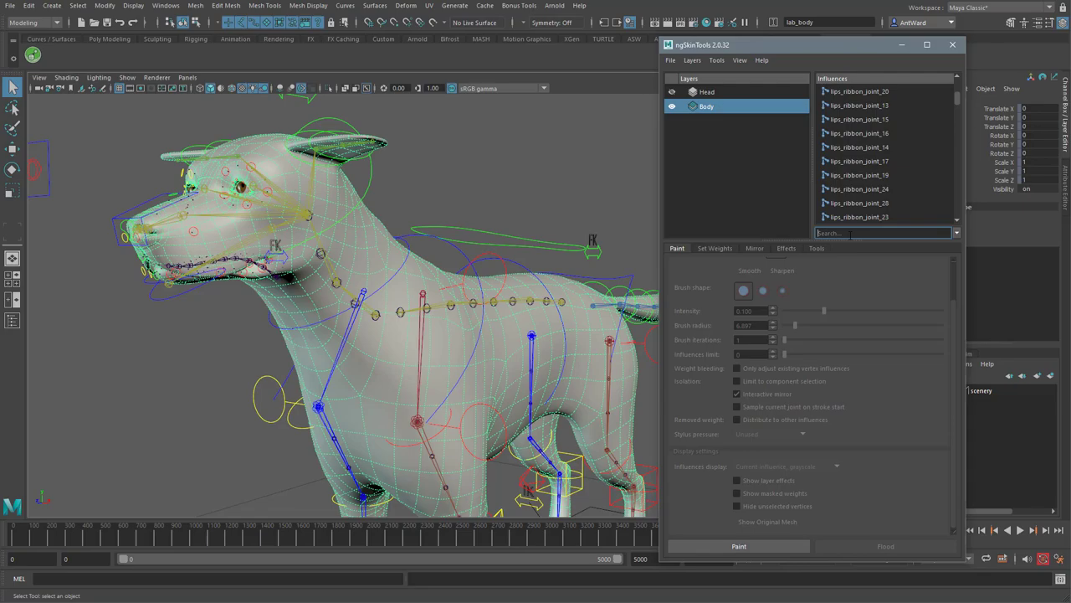
pyautogui.click(766, 545)
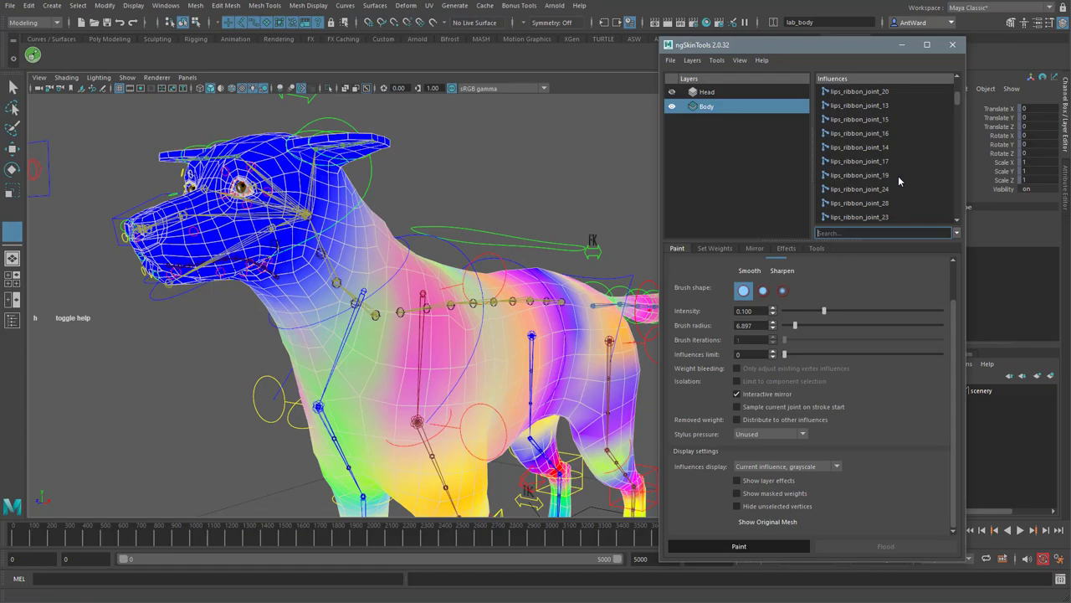
# - Browse the Body layer's influences and filter the list by "spine"
pyautogui.click(894, 176)
pyautogui.click(894, 189)
pyautogui.click(889, 164)
pyautogui.scroll(-6, 889, 174)
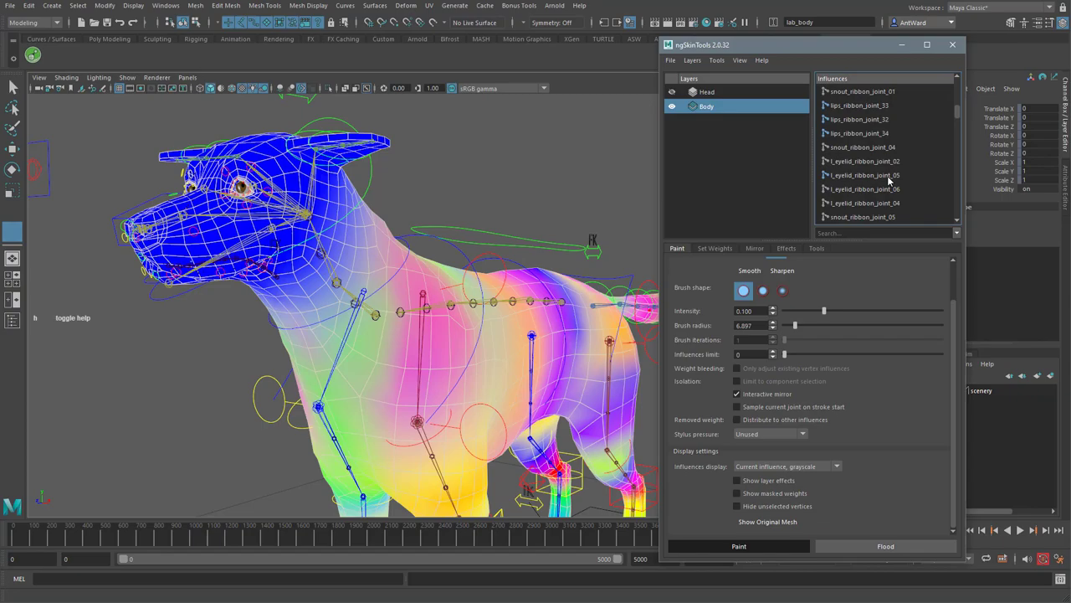
pyautogui.scroll(1, 889, 179)
pyautogui.click(889, 176)
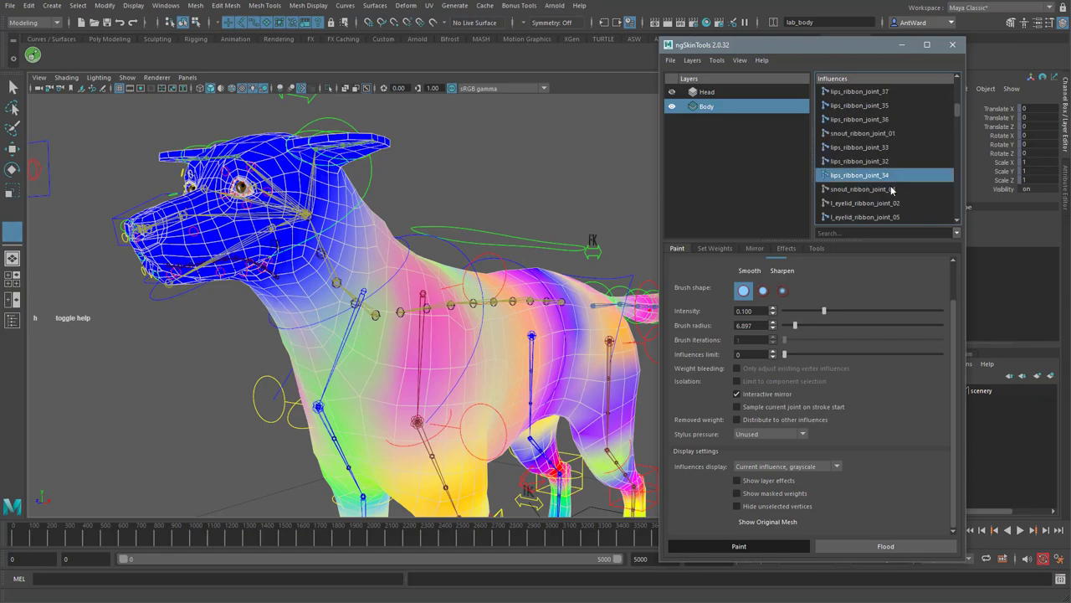
pyautogui.scroll(-3, 892, 190)
pyautogui.click(869, 231)
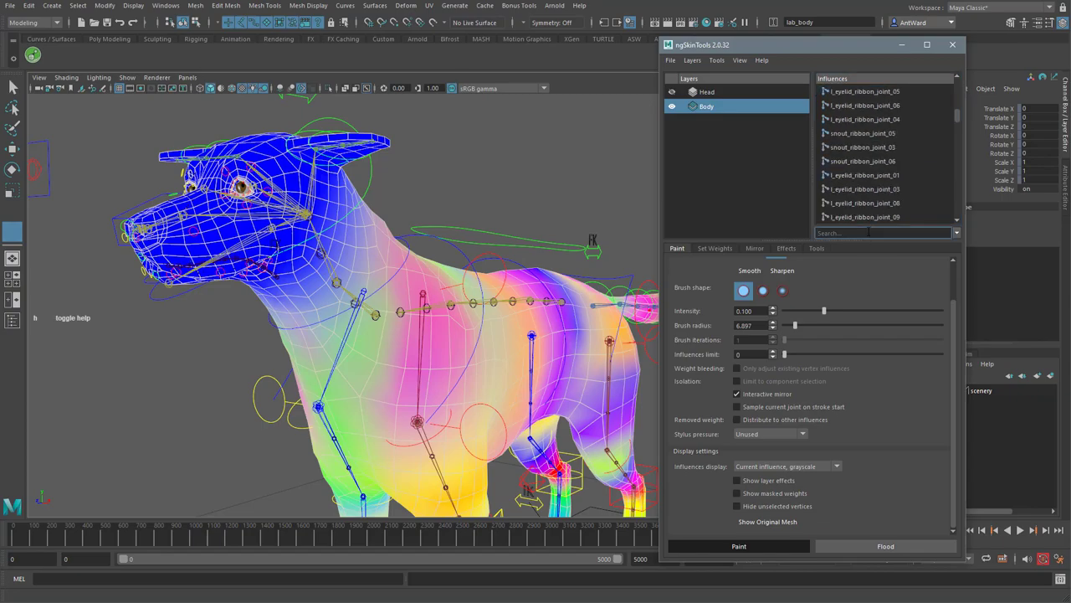
pyautogui.write('spine')
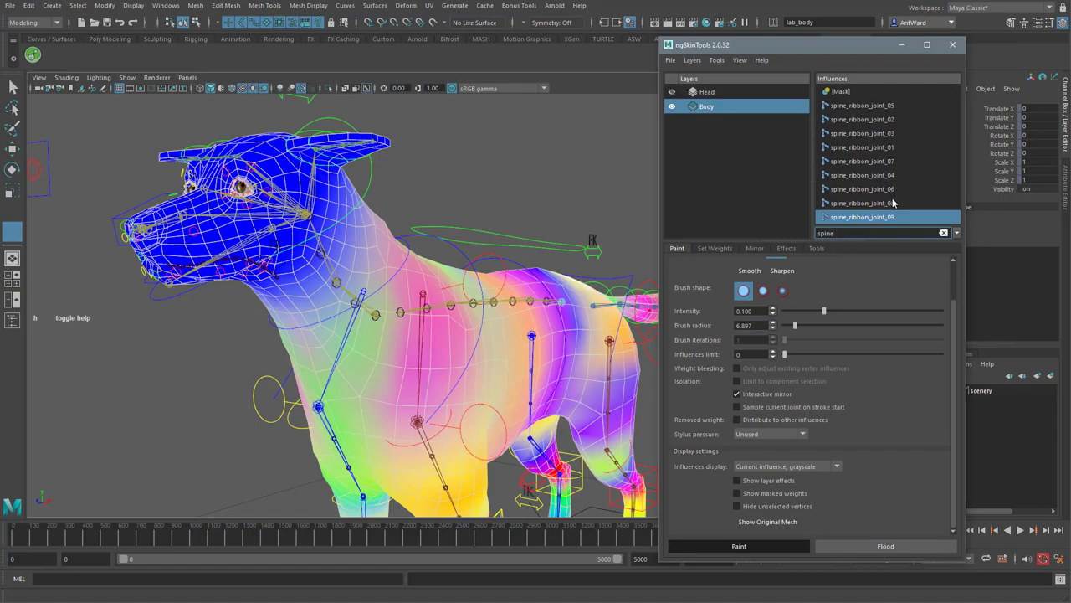
# - Select spine_ribbon_joint_05 and try its colored current-influence display, returning the display to Current influence, grayscale
pyautogui.click(899, 107)
pyautogui.keyDown('alt'); pyautogui.moveTo(586, 333); pyautogui.dragTo(536, 324); pyautogui.keyUp('alt')
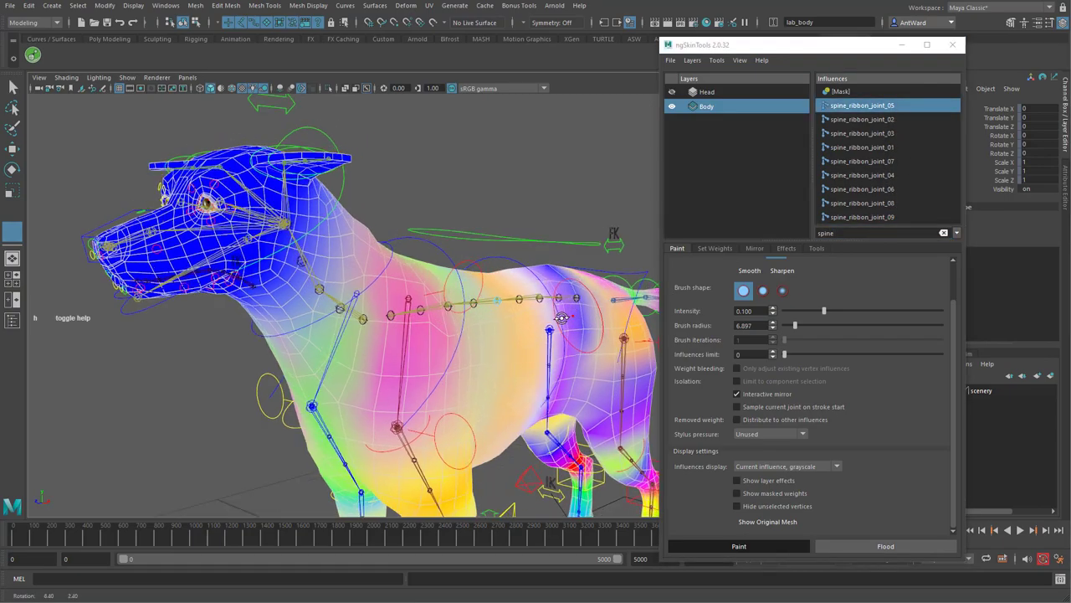
pyautogui.keyDown('alt'); pyautogui.moveTo(535, 325); pyautogui.dragTo(524, 321, button='right'); pyautogui.keyUp('alt')
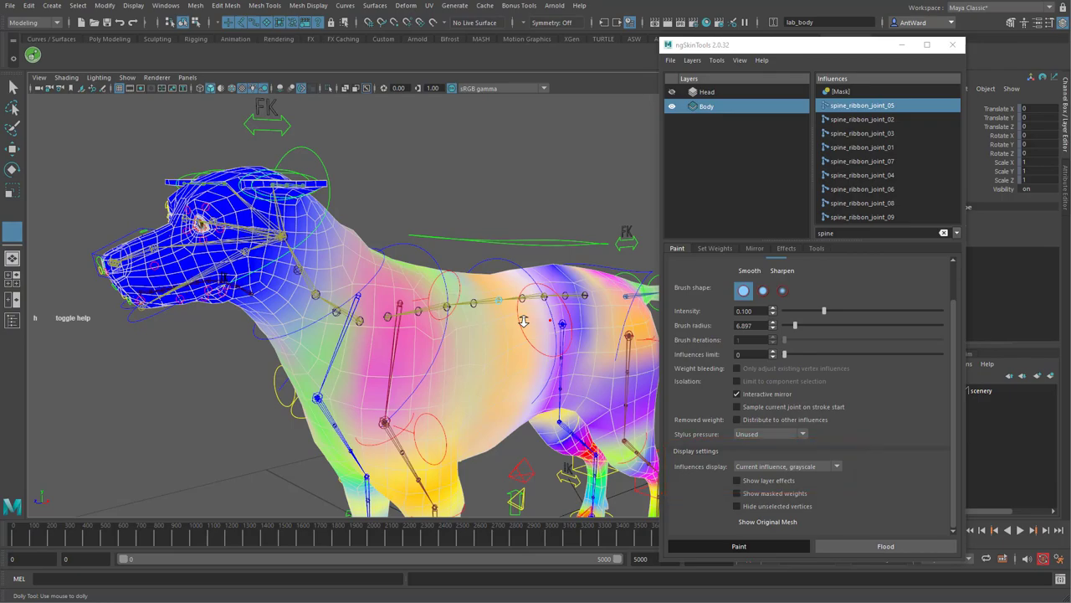
pyautogui.click(773, 469)
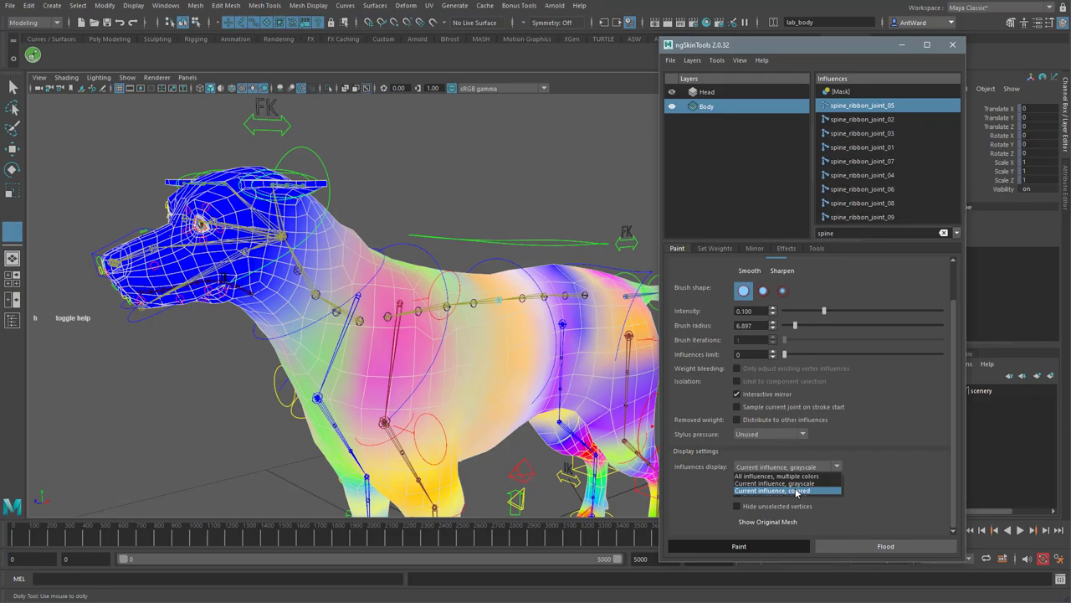
pyautogui.click(796, 491)
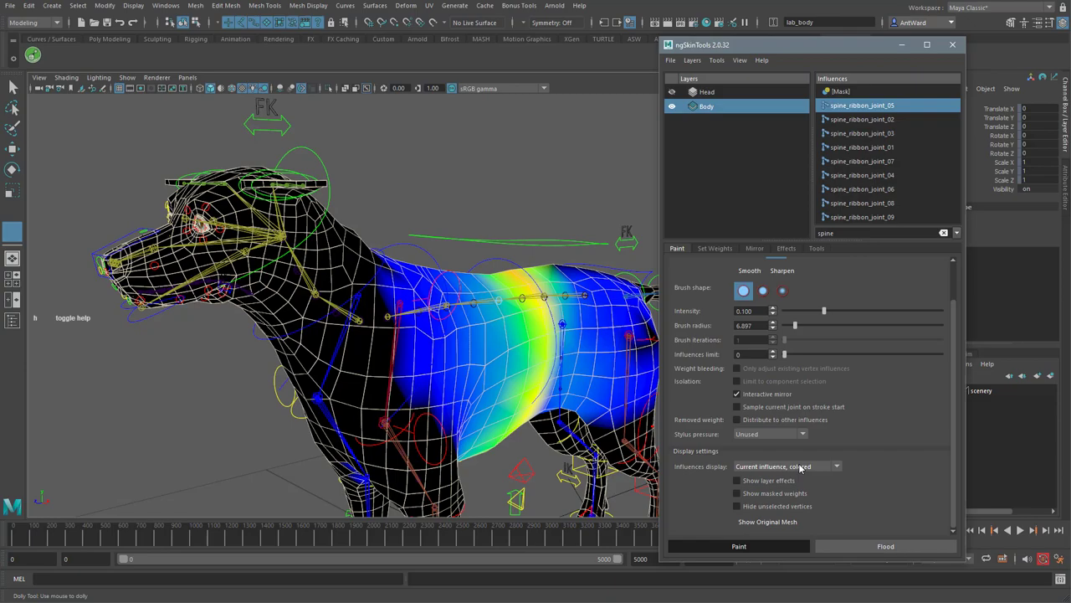
pyautogui.click(801, 467)
pyautogui.click(791, 489)
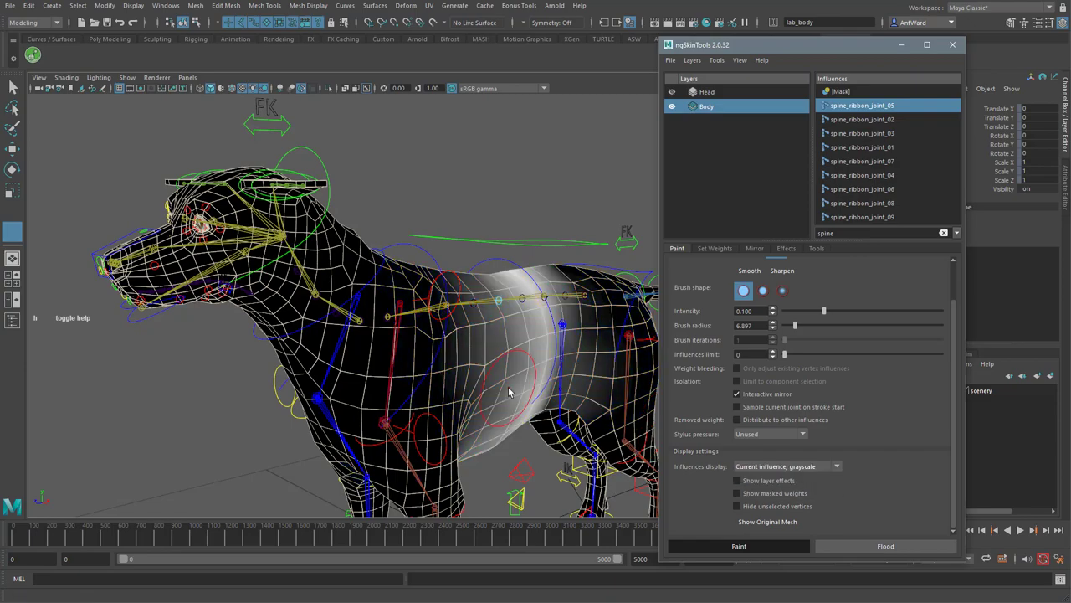
# - Compare the Body layer's weights for spine_ribbon_joint_01, 03 and 05, and view the layer's mask
pyautogui.keyDown('alt'); pyautogui.moveTo(511, 385); pyautogui.dragTo(754, 227); pyautogui.keyUp('alt')
pyautogui.click(899, 147)
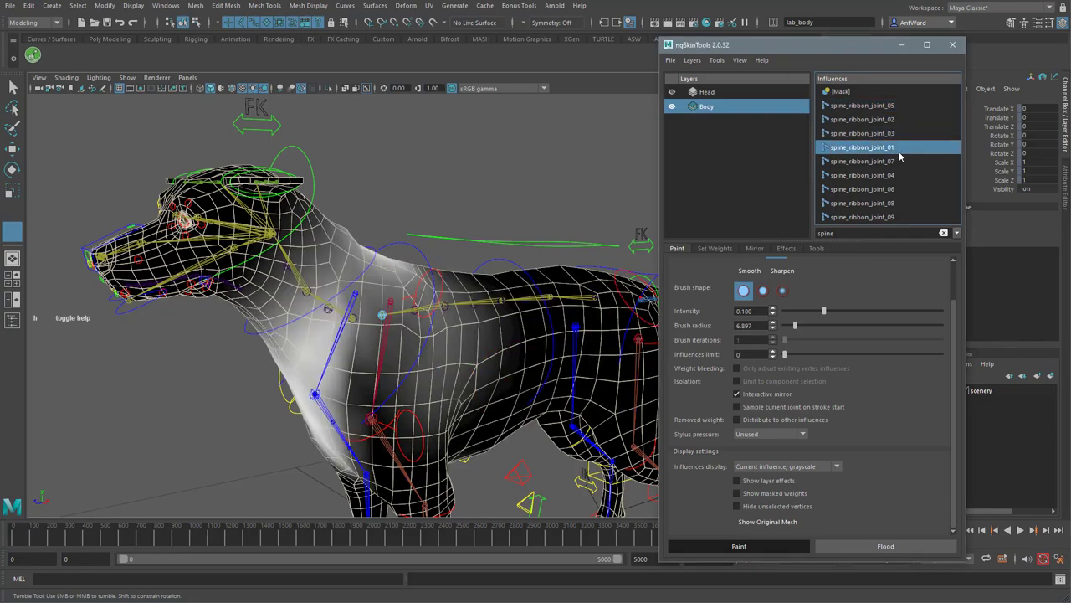
pyautogui.click(899, 134)
pyautogui.click(899, 105)
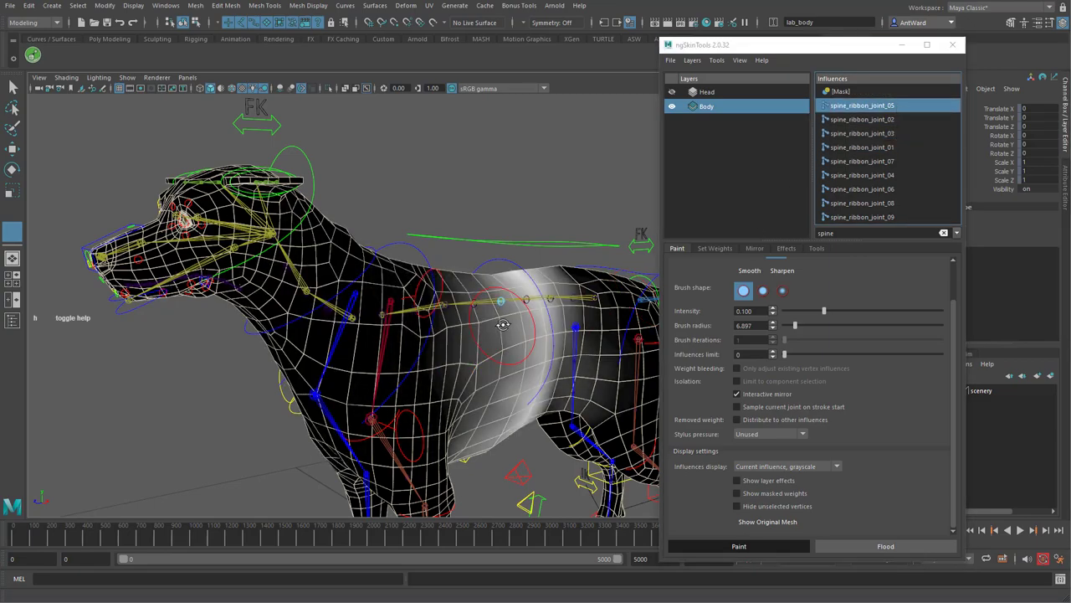
pyautogui.keyDown('alt'); pyautogui.moveTo(503, 335); pyautogui.dragTo(619, 276); pyautogui.keyUp('alt')
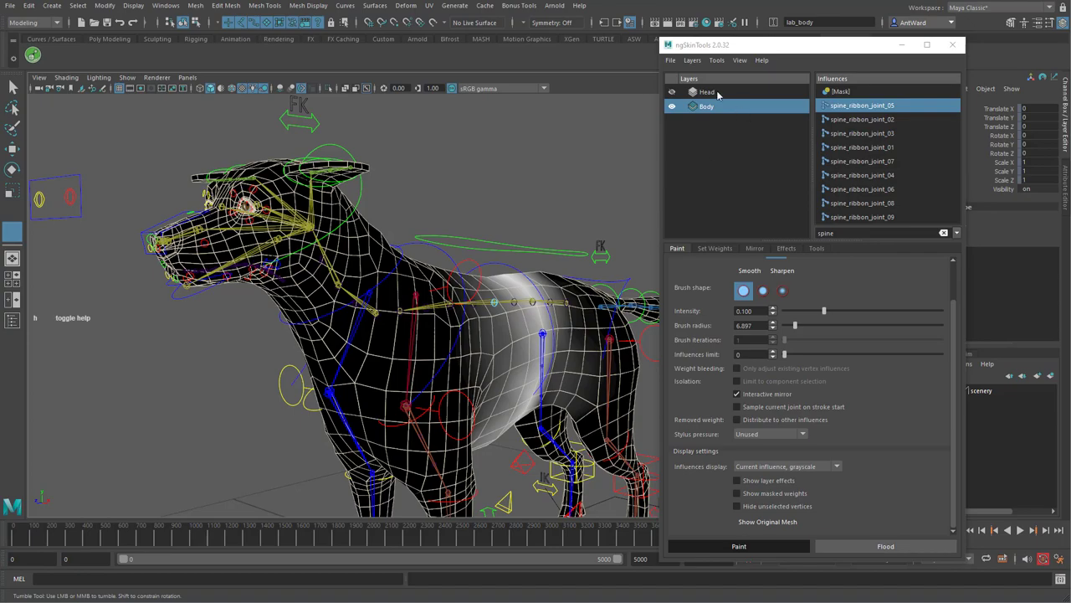
pyautogui.click(863, 92)
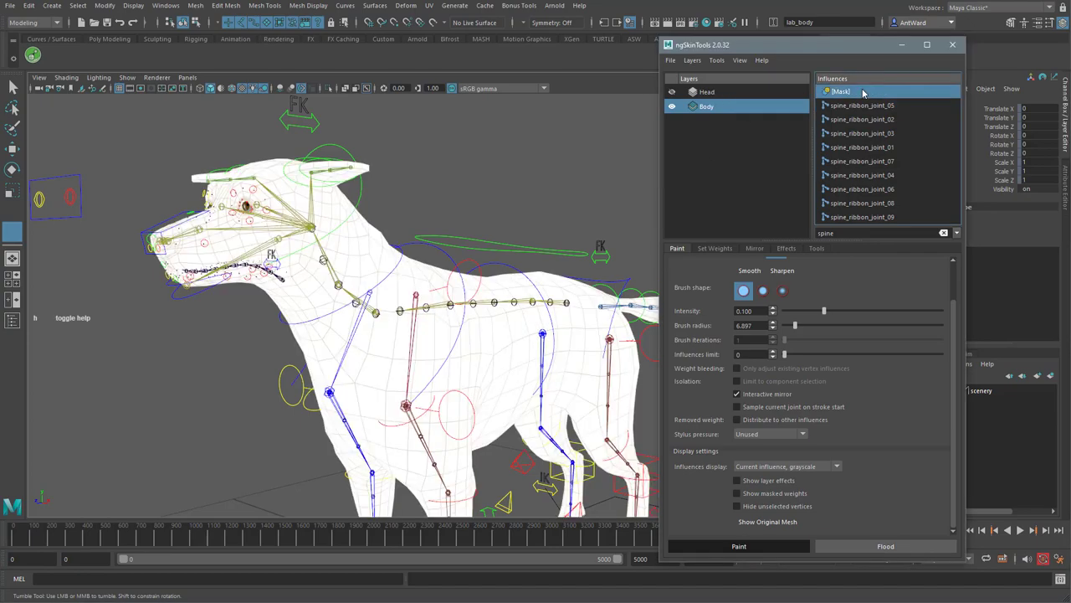
# - Select the Head layer, leave weight painting and rotate the jaw control to open the dog's mouth
pyautogui.click(722, 94)
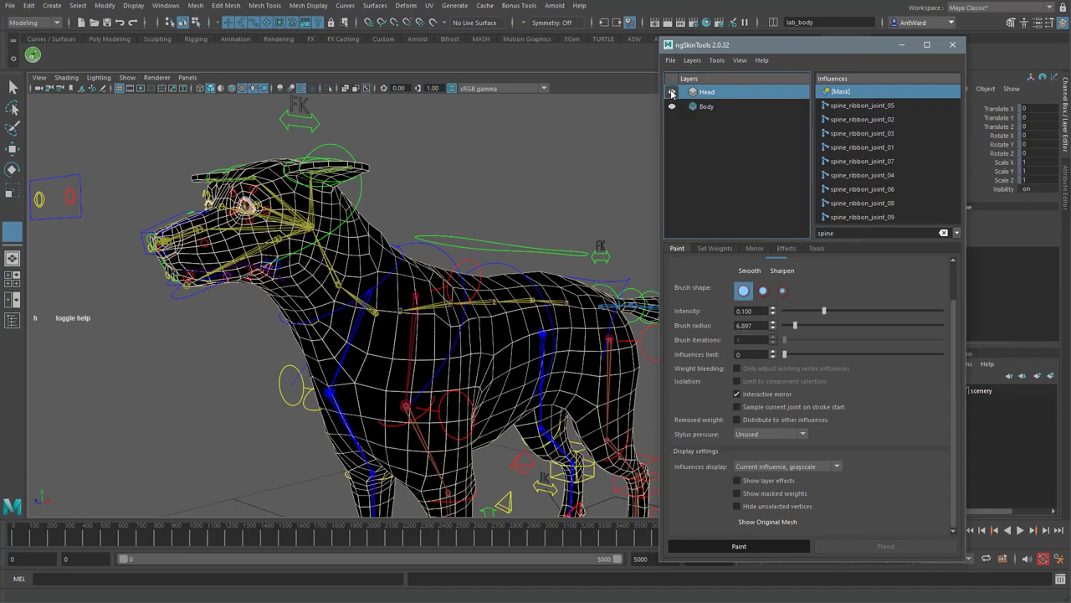
pyautogui.press('w')
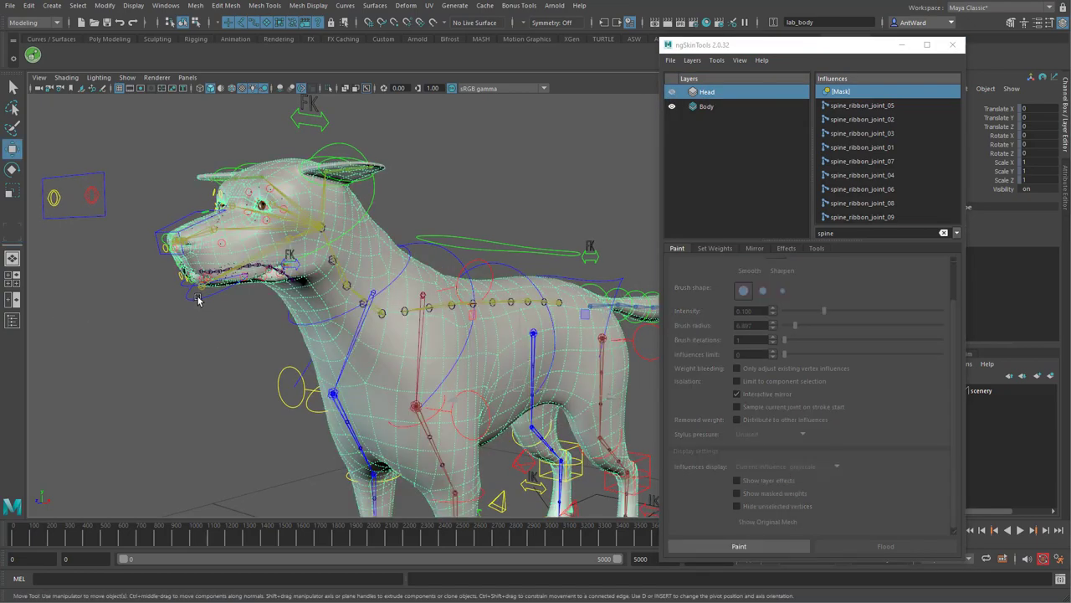
pyautogui.click(198, 299)
pyautogui.press('e')
pyautogui.moveTo(197, 299); pyautogui.dragTo(213, 285)
# - Turn on the Head layer of the dog body mesh and rotate the jaw control to test the mouth's deformation
pyautogui.click(418, 277)
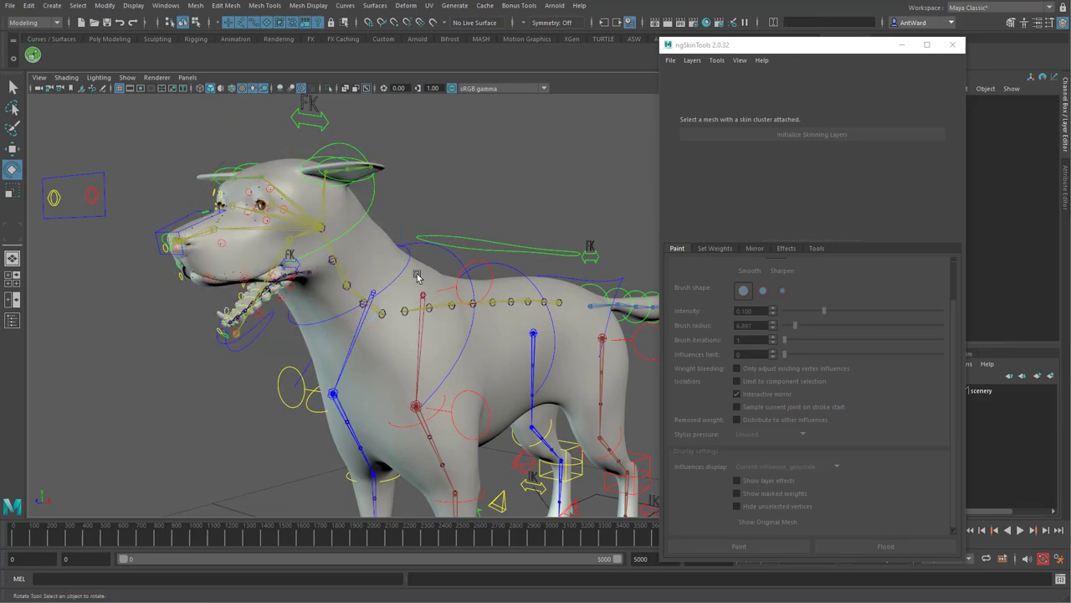
pyautogui.click(418, 277)
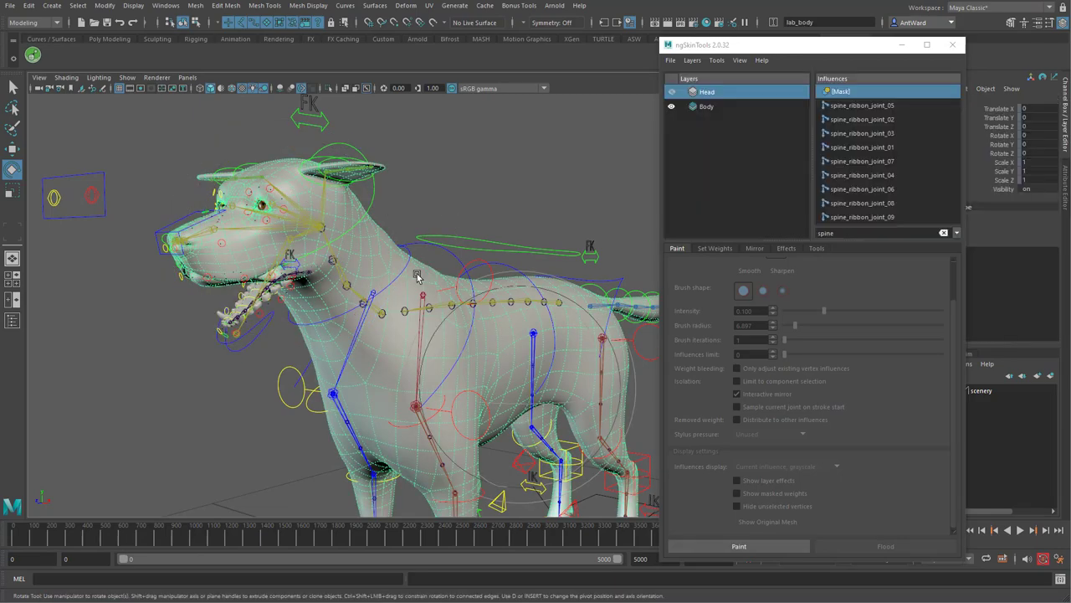
pyautogui.click(673, 93)
pyautogui.click(672, 93)
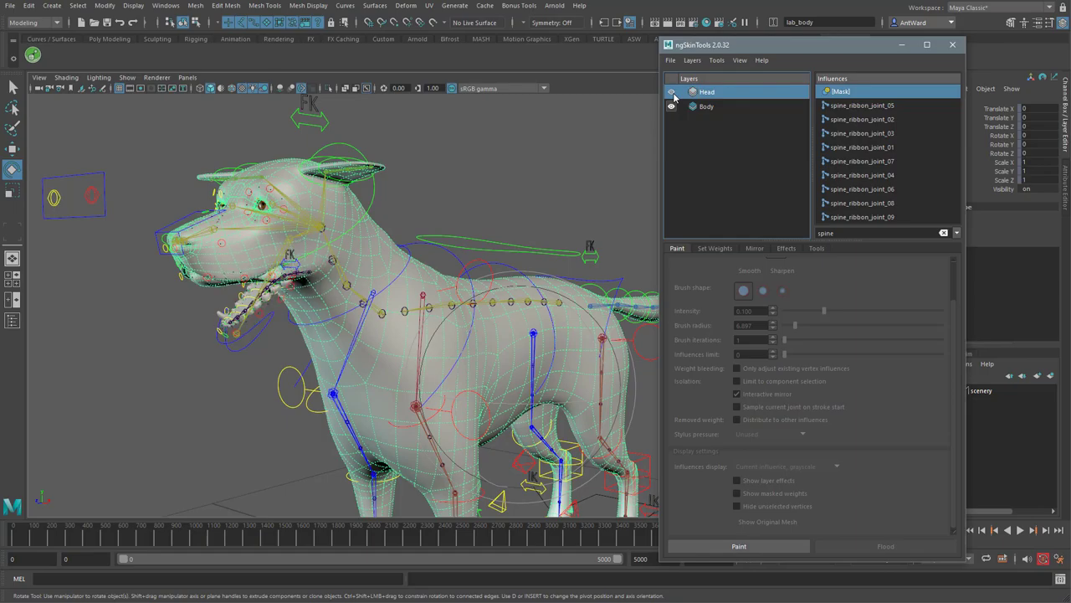
pyautogui.click(246, 354)
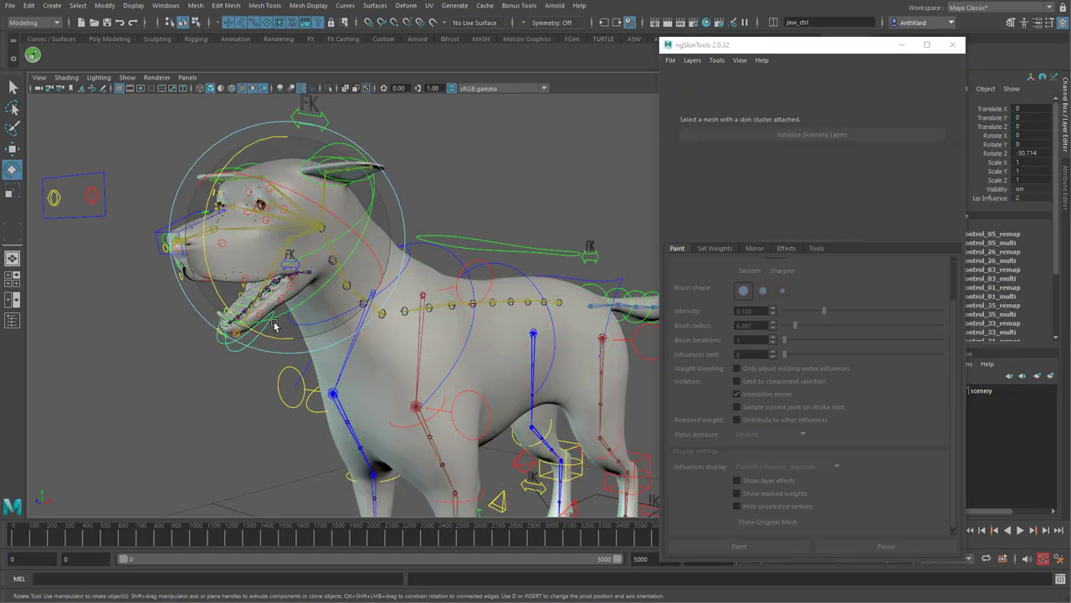
pyautogui.moveTo(273, 323)
pyautogui.mouseDown()
pyautogui.moveTo(264, 306)
pyautogui.moveTo(269, 316)
pyautogui.mouseUp()
# - Reactivate weight painting on the dog mesh and compare the Head layer's mask with the weights of spine_ribbon_joint_05 and 02
pyautogui.click(528, 149)
pyautogui.click(373, 230)
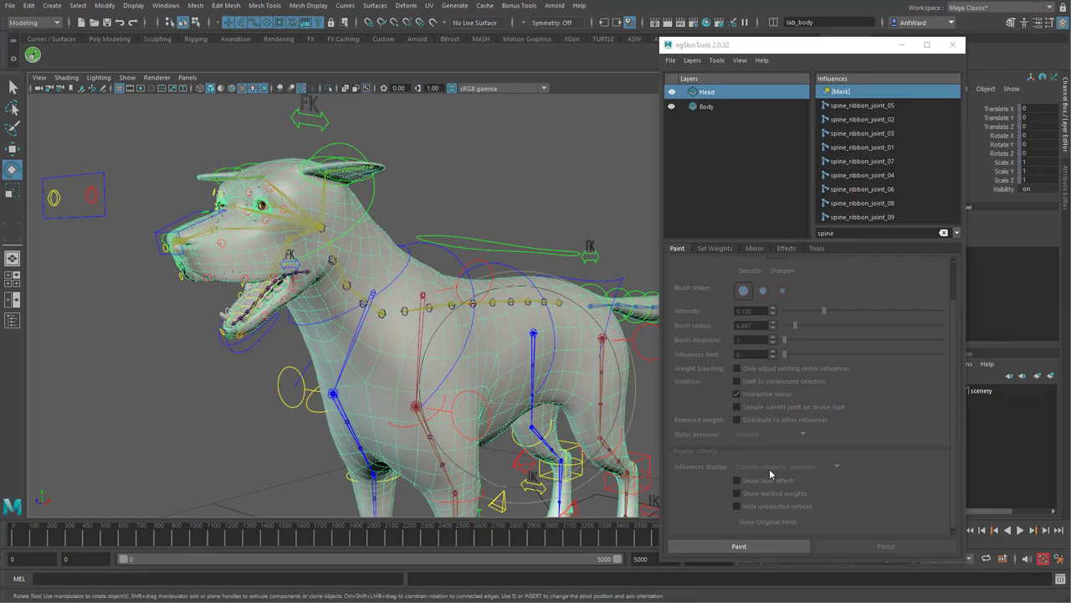
pyautogui.click(746, 546)
pyautogui.click(870, 105)
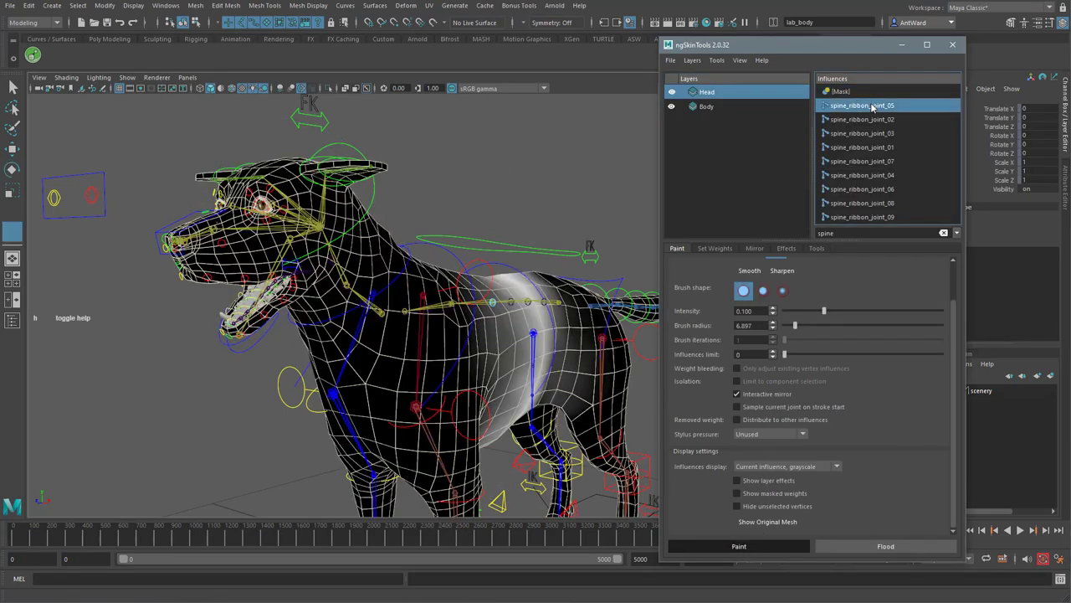
pyautogui.click(849, 92)
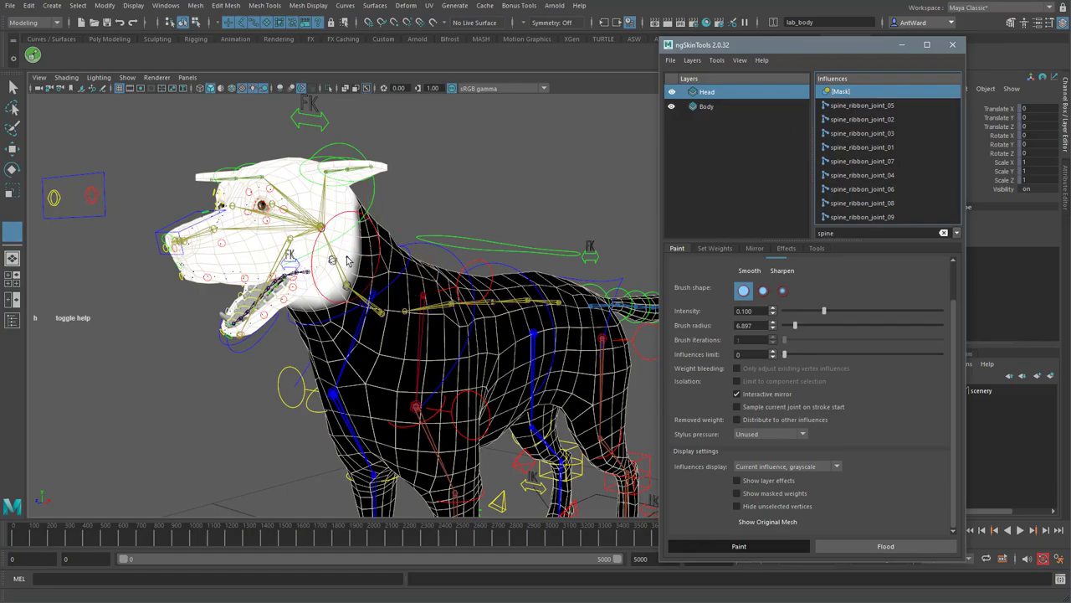
pyautogui.click(885, 109)
pyautogui.click(889, 124)
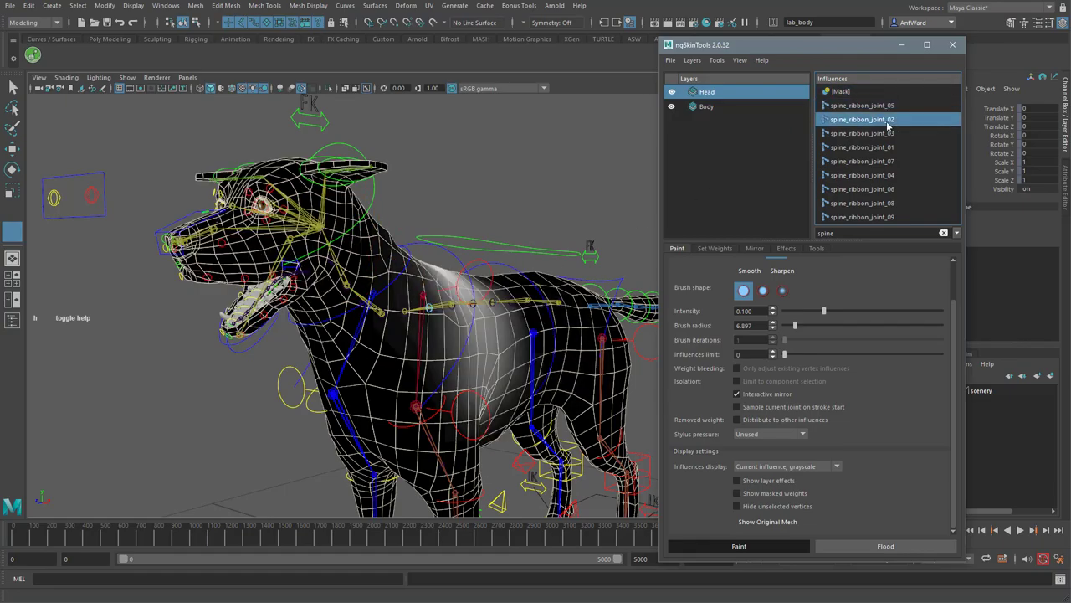
pyautogui.click(890, 106)
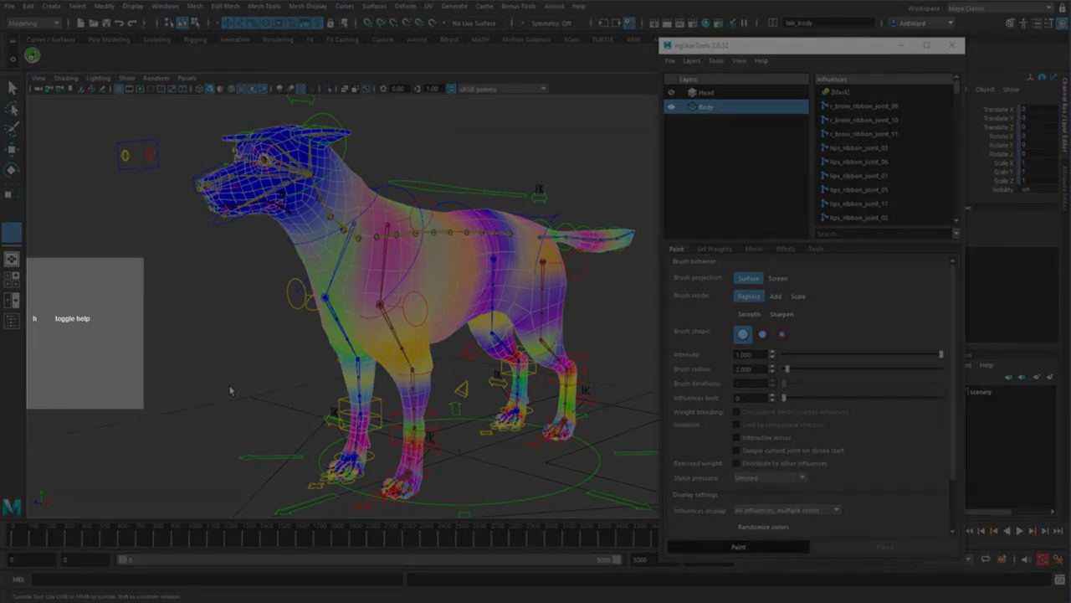
# - Show the brush shortcut help and set weight painting to Add mode with the current influence displayed in grayscale
pyautogui.press('h')
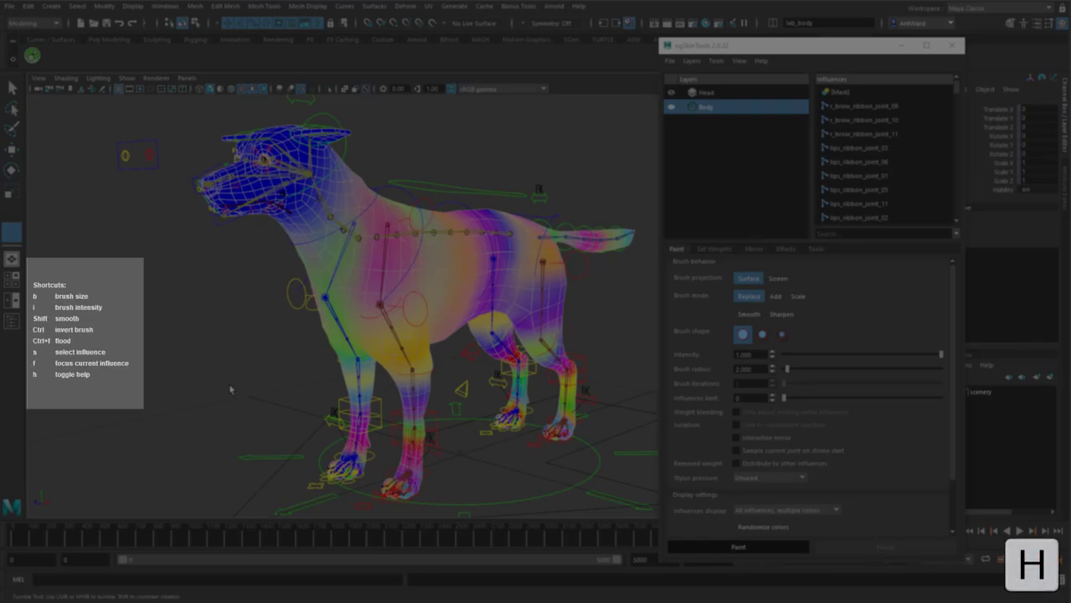
pyautogui.keyDown('alt'); pyautogui.moveTo(382, 366); pyautogui.dragTo(356, 281); pyautogui.keyUp('alt')
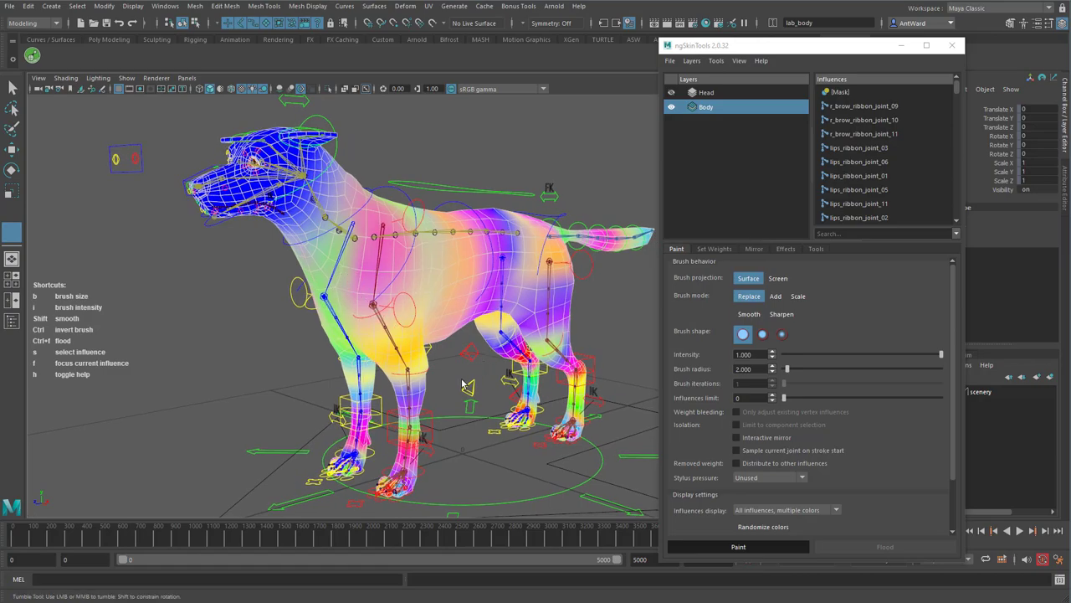
pyautogui.click(776, 297)
pyautogui.click(787, 509)
pyautogui.click(774, 521)
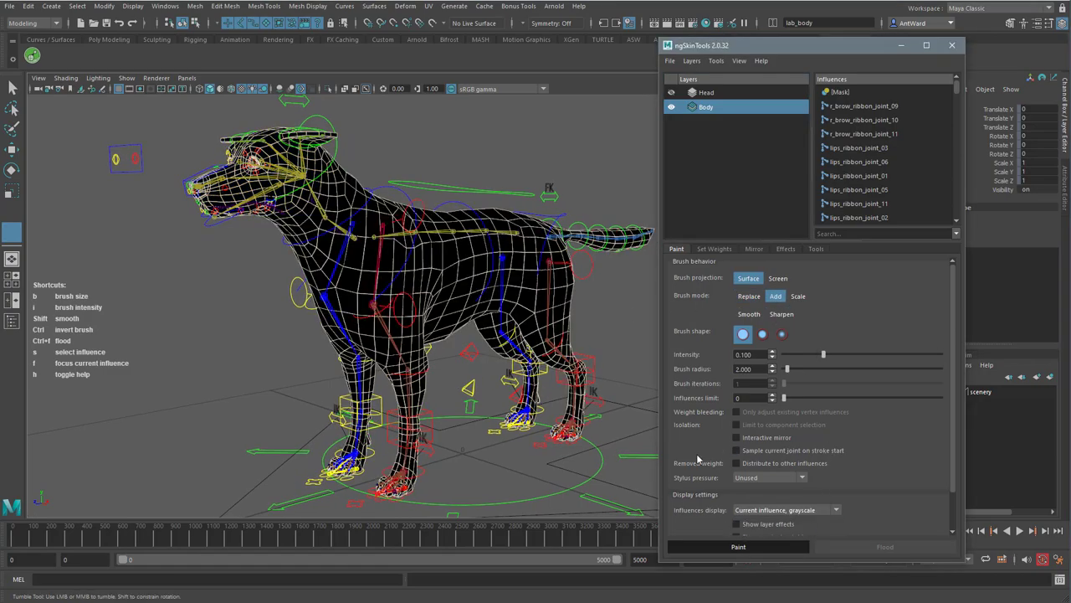
# - Filter the Body layer's influences by "spine" and focus the view on spine_ribbon_joint_02
pyautogui.click(881, 233)
pyautogui.write('spine')
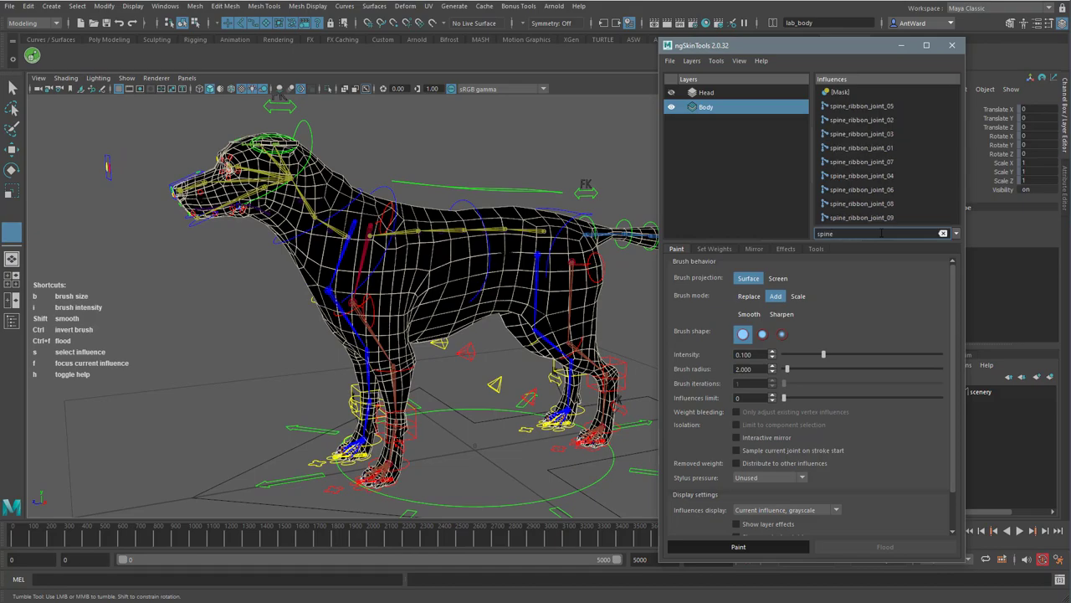
pyautogui.click(935, 120)
pyautogui.press('f')
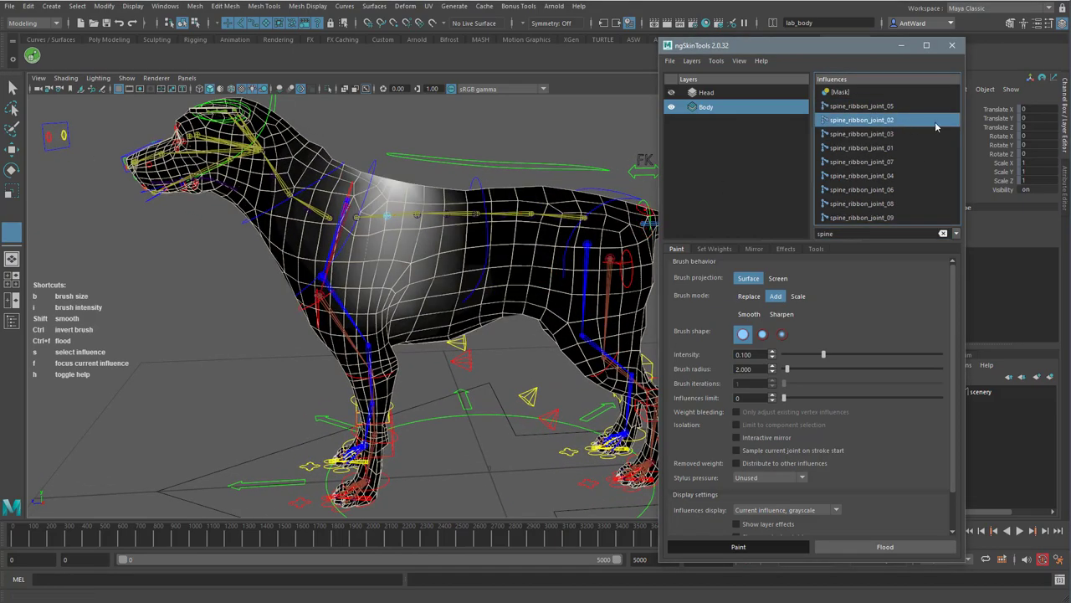
# - Paint spine_ribbon_joint_02 weight across the dog's flank and back with a brush radius of about 7.8, raising the intensity to 1.000
pyautogui.press('b')
pyautogui.moveTo(434, 237)
pyautogui.mouseDown()
pyautogui.moveTo(462, 227)
pyautogui.moveTo(503, 241)
pyautogui.moveTo(492, 248)
pyautogui.moveTo(490, 240)
pyautogui.moveTo(481, 281)
pyautogui.moveTo(433, 296)
pyautogui.mouseUp()
pyautogui.click(744, 334)
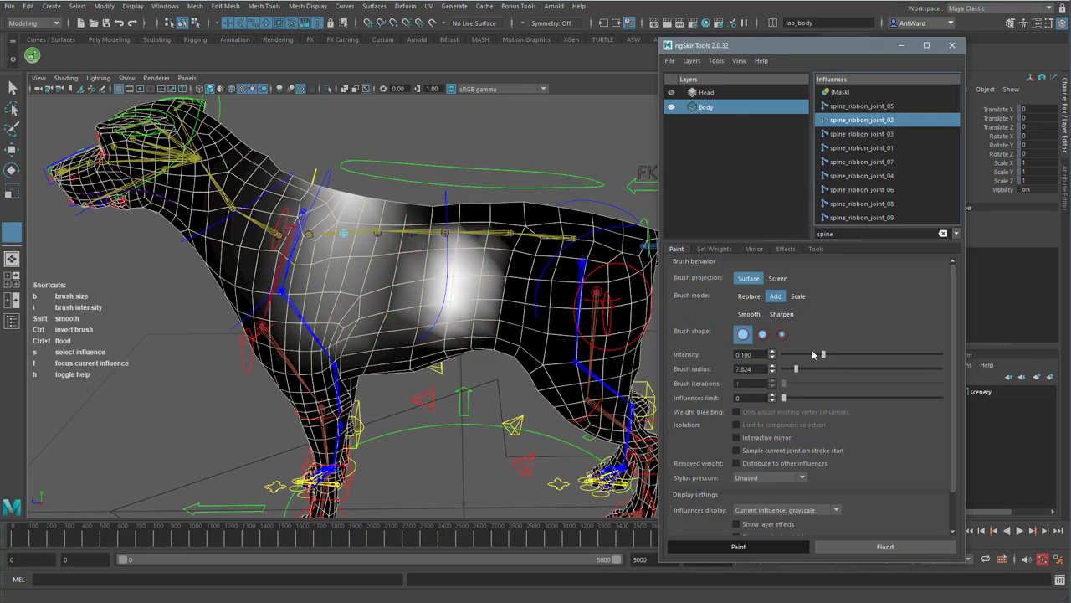
pyautogui.moveTo(822, 354); pyautogui.dragTo(984, 358)
pyautogui.moveTo(495, 256)
pyautogui.mouseDown()
pyautogui.moveTo(471, 244)
pyautogui.moveTo(483, 294)
pyautogui.moveTo(522, 234)
pyautogui.moveTo(503, 275)
pyautogui.moveTo(443, 310)
pyautogui.moveTo(435, 202)
pyautogui.mouseUp()
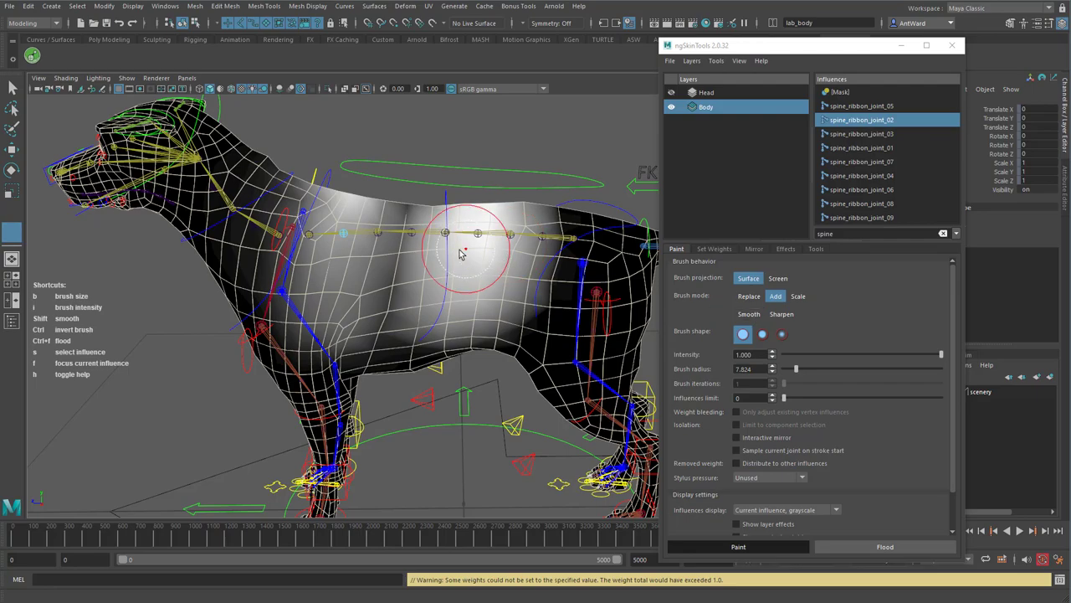
pyautogui.moveTo(455, 255)
pyautogui.mouseDown()
pyautogui.moveTo(410, 331)
pyautogui.moveTo(422, 329)
pyautogui.moveTo(420, 285)
pyautogui.moveTo(397, 244)
pyautogui.moveTo(371, 311)
pyautogui.moveTo(460, 300)
pyautogui.mouseUp()
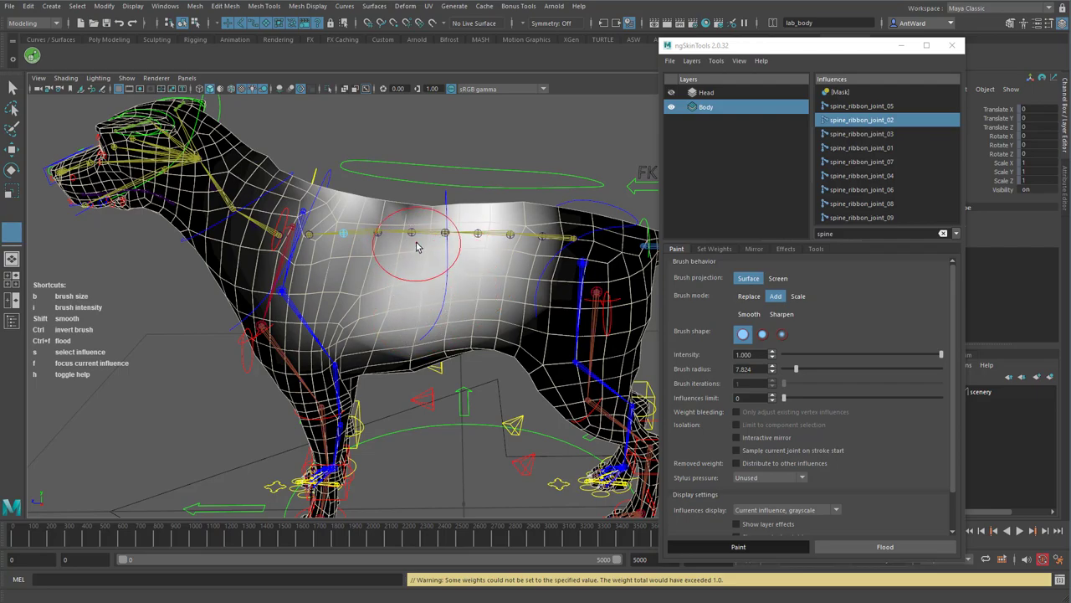
pyautogui.moveTo(417, 248)
pyautogui.mouseDown()
pyautogui.moveTo(413, 264)
pyautogui.moveTo(383, 239)
pyautogui.mouseUp()
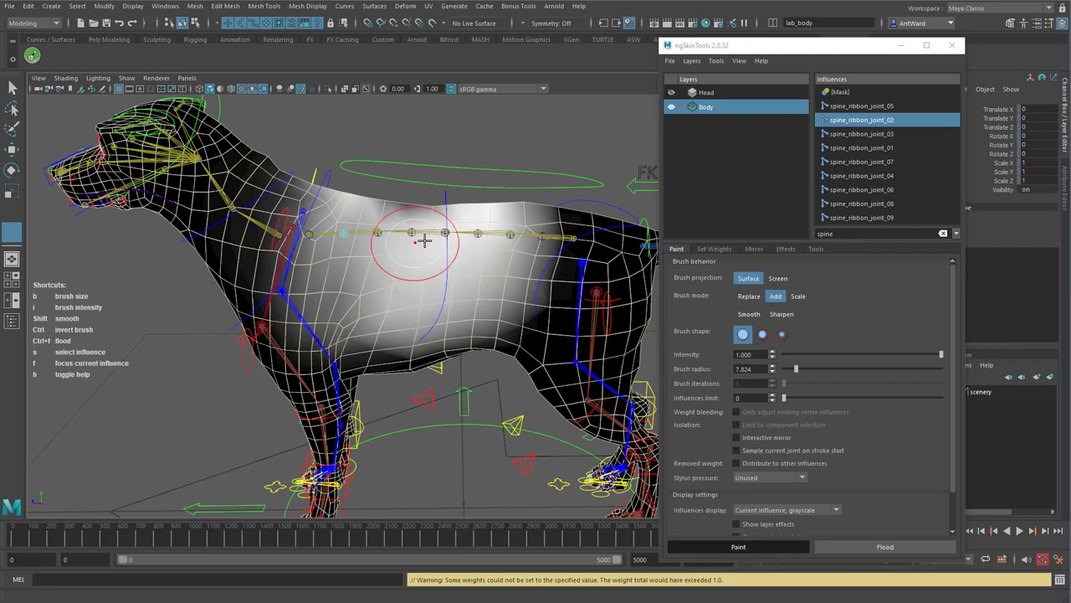
# - Focus the view on the current influence, inspect the painted area and try flooding its weight over the mesh
pyautogui.keyDown('alt'); pyautogui.moveTo(464, 289); pyautogui.dragTo(395, 289, button='middle'); pyautogui.keyUp('alt')
pyautogui.keyDown('alt'); pyautogui.moveTo(394, 290); pyautogui.dragTo(438, 289, button='right'); pyautogui.keyUp('alt')
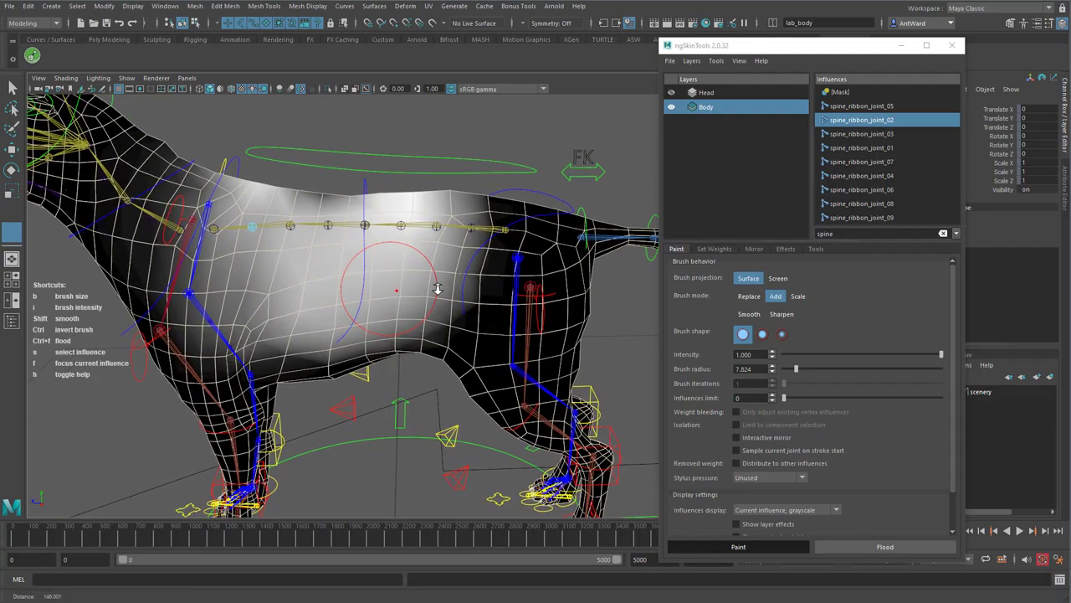
pyautogui.press('f')
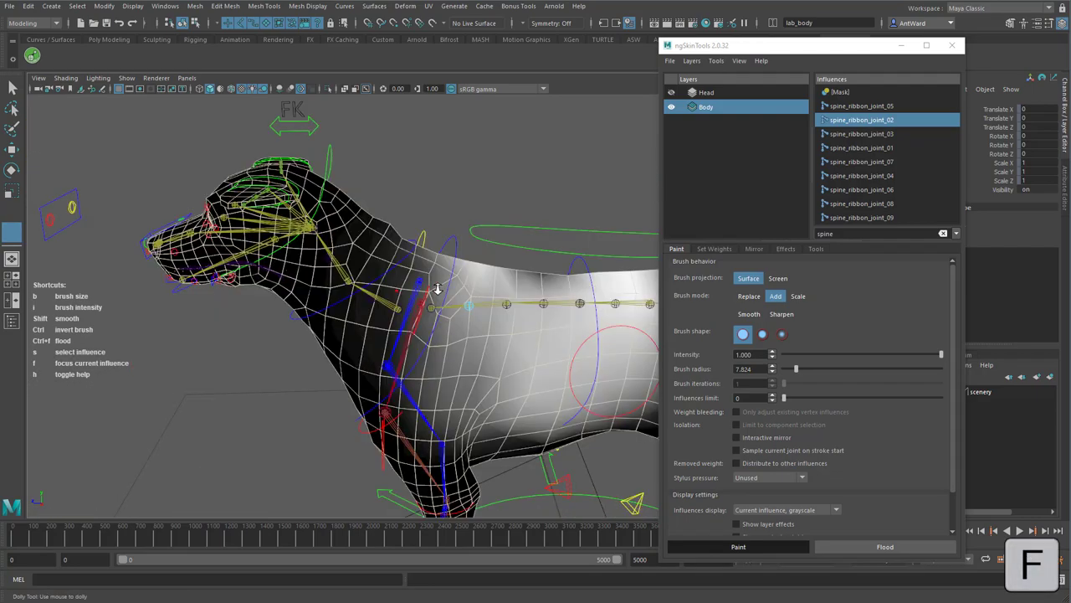
pyautogui.keyDown('alt'); pyautogui.moveTo(437, 289); pyautogui.dragTo(384, 342); pyautogui.keyUp('alt')
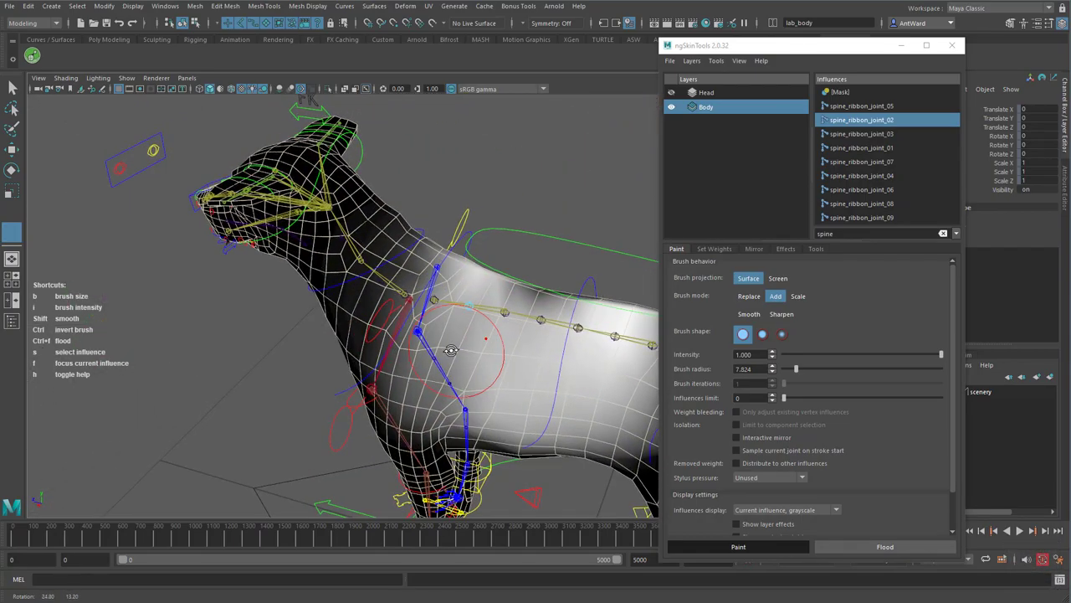
pyautogui.keyDown('alt'); pyautogui.moveTo(460, 379); pyautogui.dragTo(519, 360); pyautogui.keyUp('alt')
pyautogui.keyDown('alt'); pyautogui.moveTo(519, 360); pyautogui.dragTo(428, 315, button='middle'); pyautogui.keyUp('alt')
pyautogui.hotkey('ctrl', 'f')
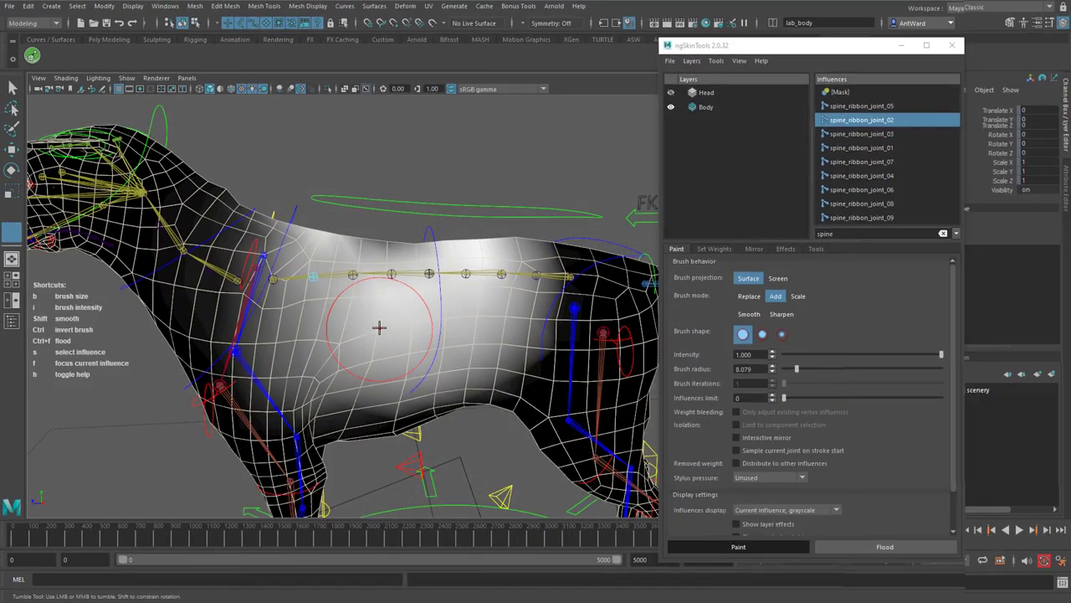
# - Try a low brush intensity from the viewport intensity control and return the intensity to 1
pyautogui.press('i')
pyautogui.press('i')
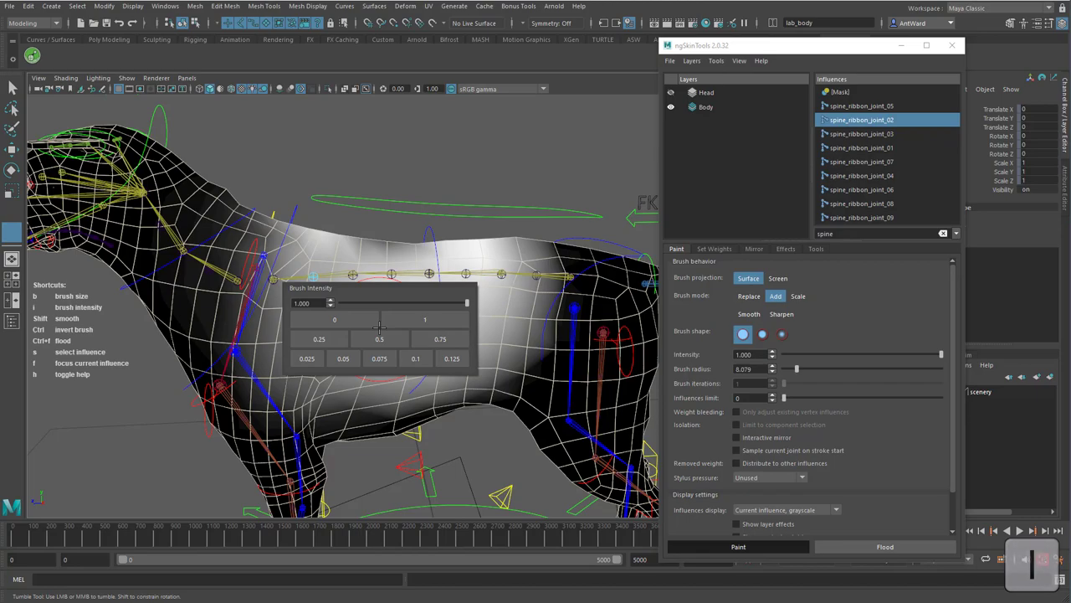
pyautogui.click(362, 303)
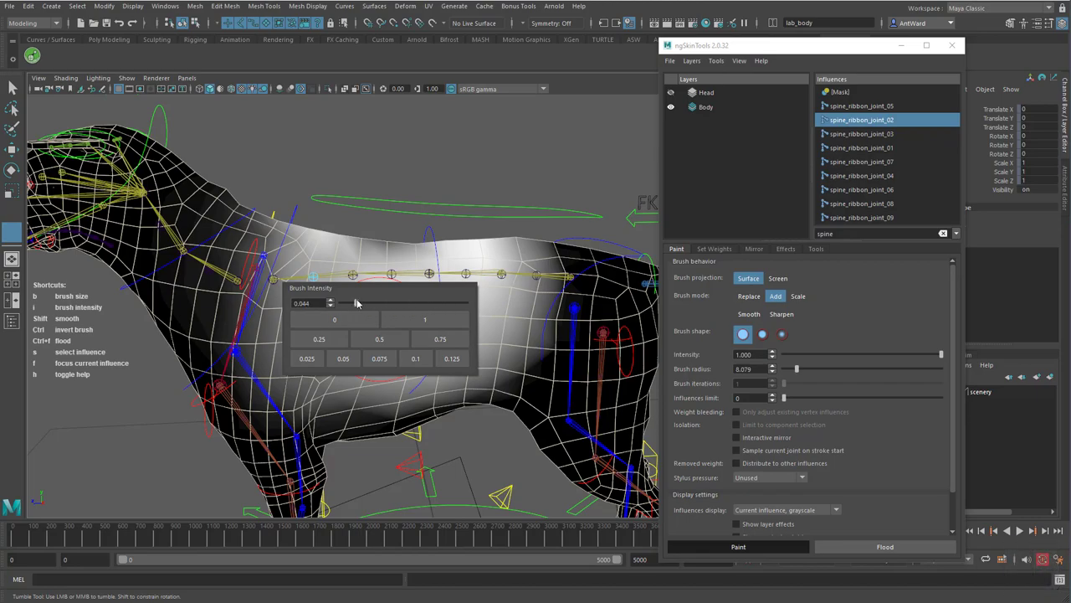
pyautogui.press('i')
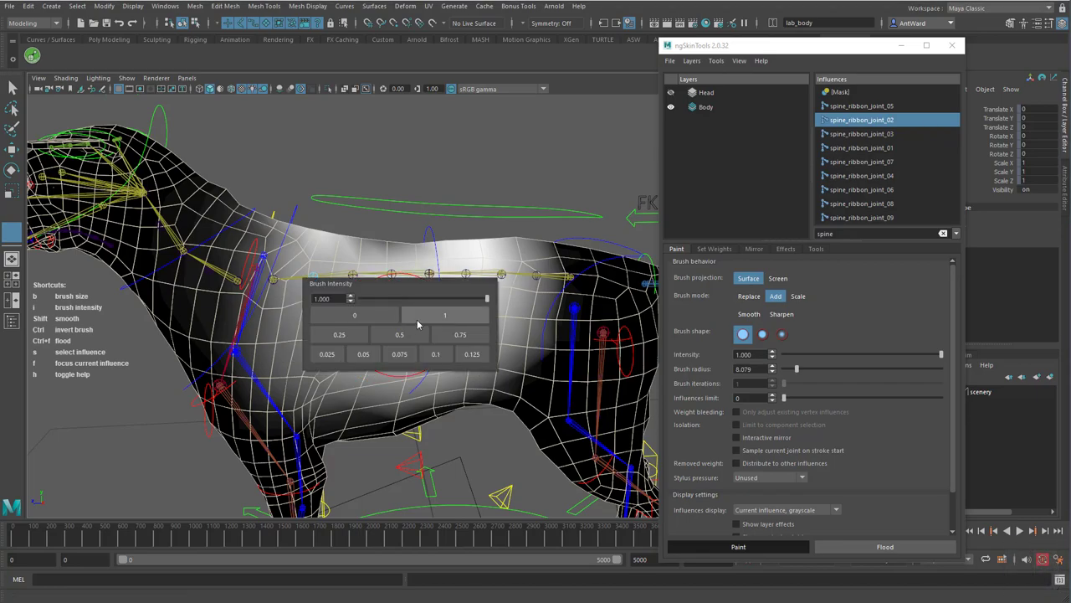
pyautogui.click(444, 318)
# - Pick influences directly on the mesh along the spine, ending with spine_ribbon_joint_08, to view their weights
pyautogui.moveTo(442, 311)
pyautogui.keyDown('alt'); pyautogui.mouseDown()
pyautogui.moveTo(459, 342)
pyautogui.moveTo(442, 295)
pyautogui.moveTo(417, 355)
pyautogui.moveTo(382, 352)
pyautogui.moveTo(377, 366)
pyautogui.moveTo(413, 344)
pyautogui.moveTo(397, 336)
pyautogui.moveTo(394, 346)
pyautogui.mouseUp(); pyautogui.keyUp('alt')
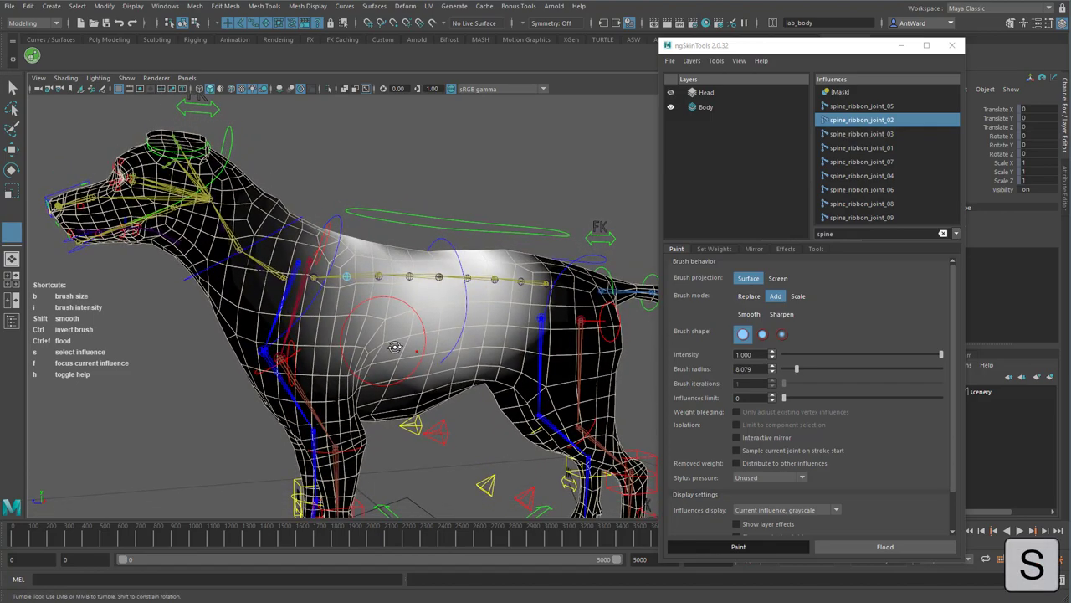
pyautogui.press('s')
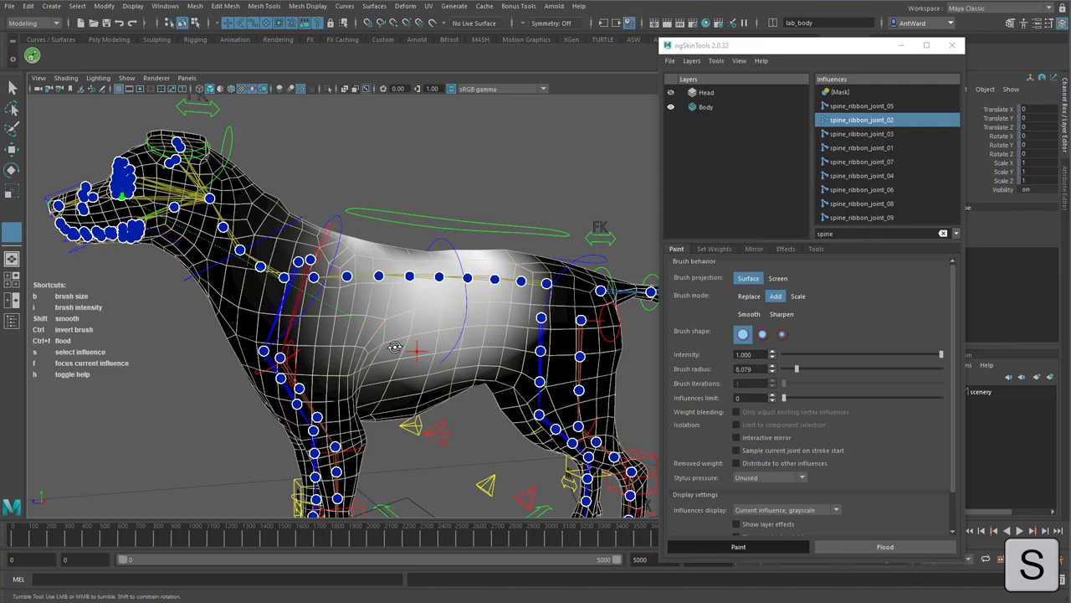
pyautogui.click(410, 277)
pyautogui.click(438, 277)
pyautogui.click(467, 278)
pyautogui.click(495, 279)
pyautogui.click(521, 282)
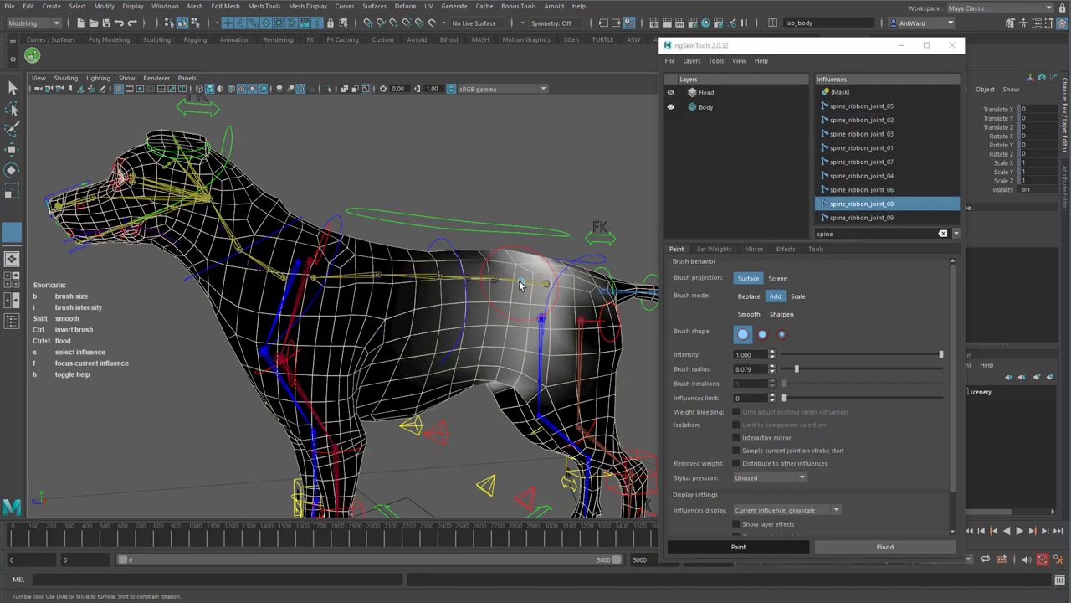
# - Pick the head joint as the current influence on the mesh and focus the view on it
pyautogui.press('s')
pyautogui.click(347, 276)
pyautogui.click(240, 250)
pyautogui.click(210, 199)
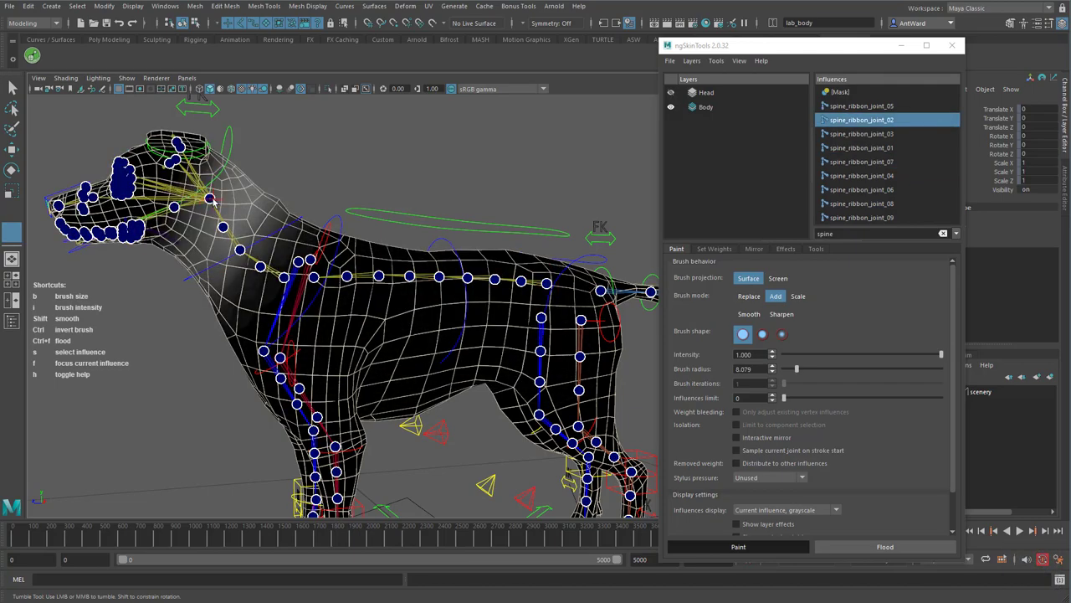
pyautogui.click(211, 198)
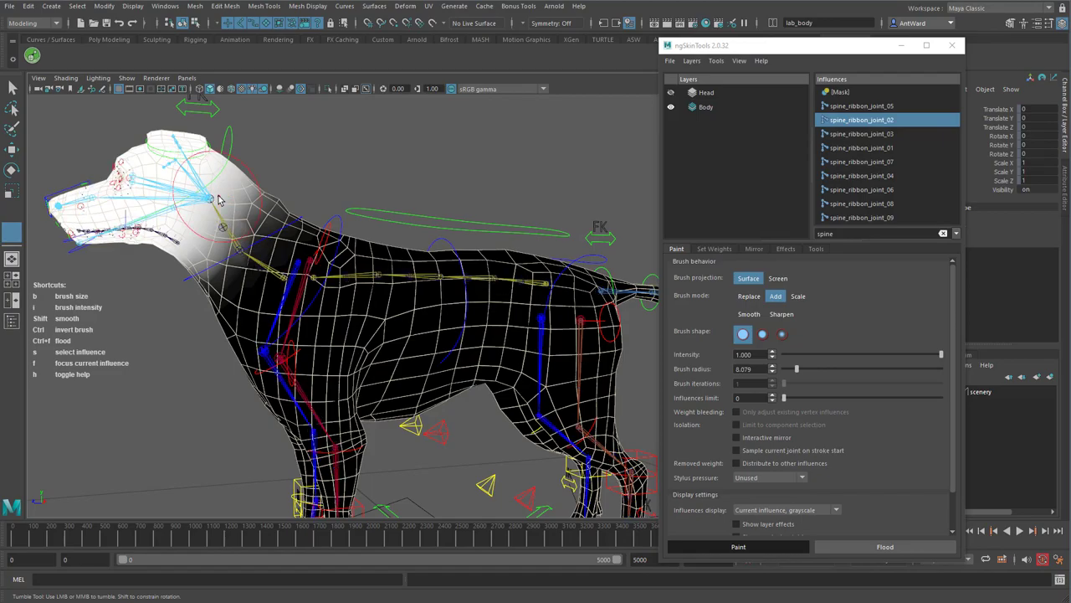
pyautogui.keyDown('alt'); pyautogui.moveTo(488, 197); pyautogui.dragTo(375, 221); pyautogui.keyUp('alt')
pyautogui.keyDown('alt'); pyautogui.moveTo(376, 220); pyautogui.dragTo(530, 210, button='right'); pyautogui.keyUp('alt')
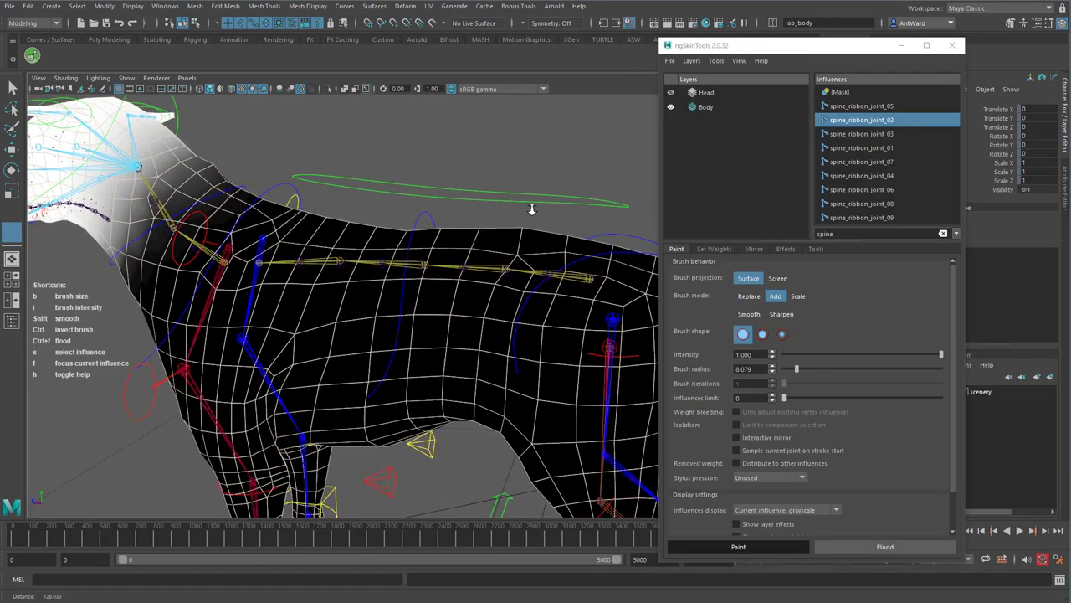
pyautogui.keyDown('alt'); pyautogui.moveTo(531, 210); pyautogui.dragTo(322, 235); pyautogui.keyUp('alt')
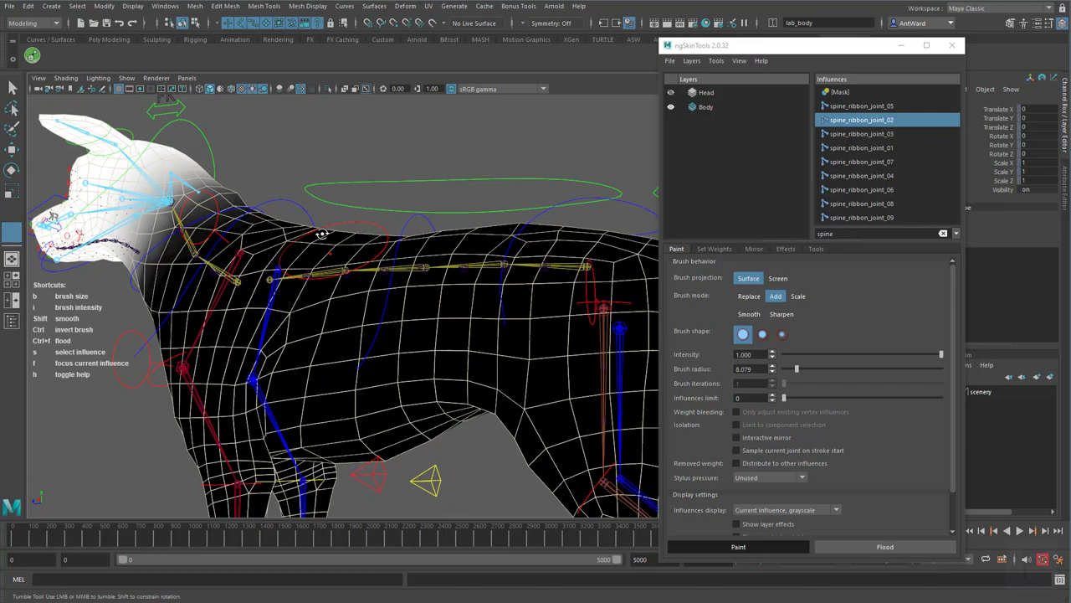
pyautogui.press('f')
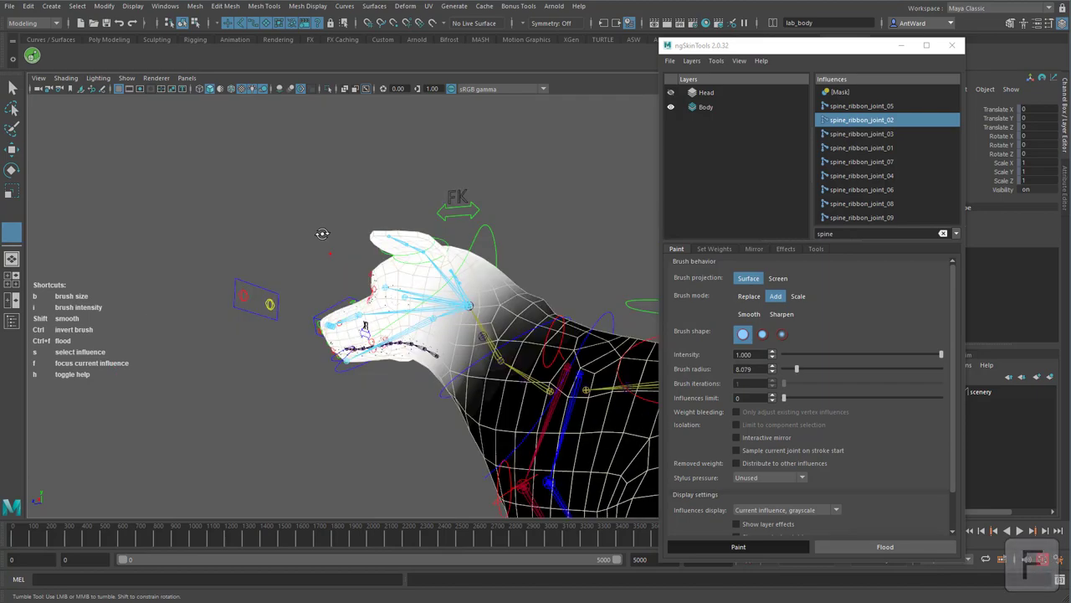
pyautogui.keyDown('alt'); pyautogui.moveTo(322, 234); pyautogui.dragTo(137, 323); pyautogui.keyUp('alt')
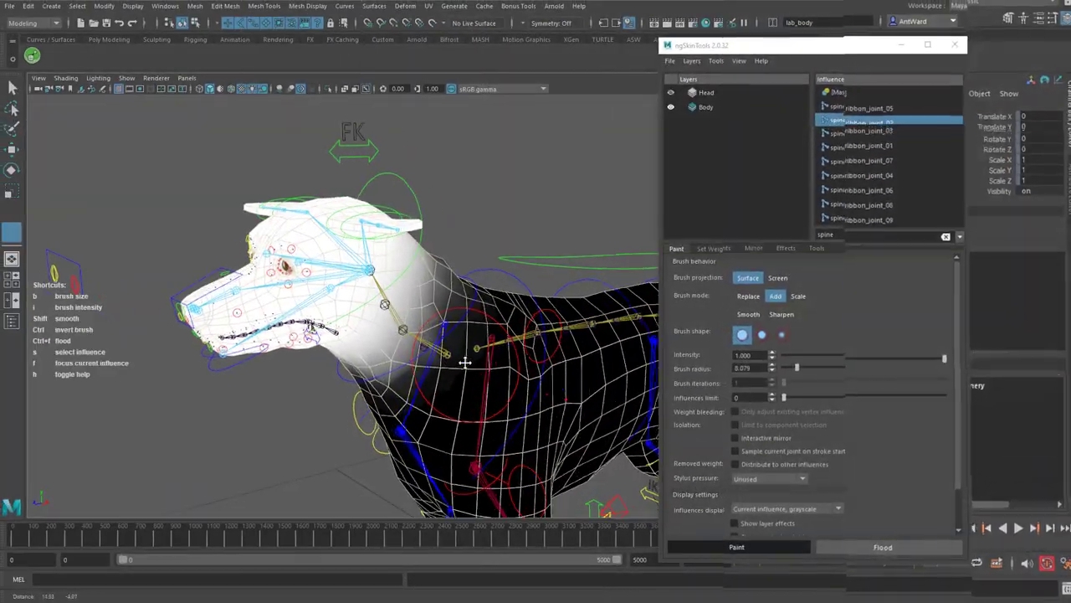
pyautogui.keyDown('alt'); pyautogui.moveTo(464, 361); pyautogui.dragTo(261, 321, button='middle'); pyautogui.keyUp('alt')
# - Pick the tail root joint as the current influence and paint its weight onto the dog's rump
pyautogui.press('s')
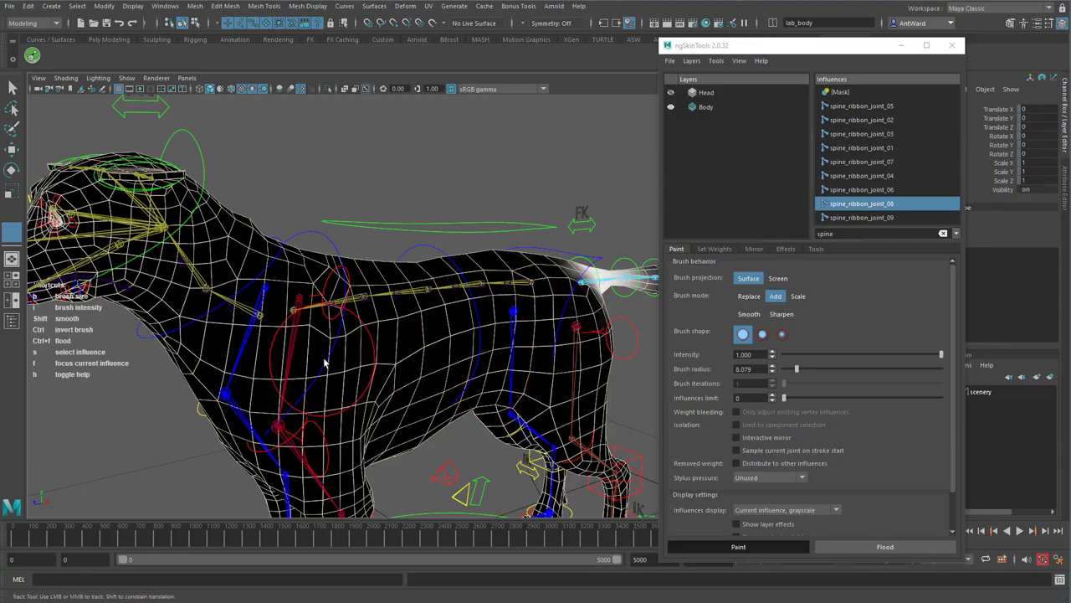
pyautogui.moveTo(324, 362)
pyautogui.keyDown('alt'); pyautogui.mouseDown()
pyautogui.moveTo(469, 359)
pyautogui.moveTo(444, 327)
pyautogui.moveTo(286, 378)
pyautogui.moveTo(485, 304)
pyautogui.moveTo(402, 299)
pyautogui.moveTo(344, 359)
pyautogui.mouseUp(); pyautogui.keyUp('alt')
pyautogui.keyDown('alt'); pyautogui.moveTo(344, 359); pyautogui.dragTo(736, 370, button='right'); pyautogui.keyUp('alt')
pyautogui.keyDown('alt'); pyautogui.moveTo(514, 376); pyautogui.dragTo(272, 387, button='middle'); pyautogui.keyUp('alt')
pyautogui.keyDown('alt'); pyautogui.moveTo(271, 387); pyautogui.dragTo(447, 376, button='right'); pyautogui.keyUp('alt')
pyautogui.moveTo(272, 352)
pyautogui.keyDown('alt'); pyautogui.mouseDown()
pyautogui.moveTo(427, 382)
pyautogui.moveTo(280, 363)
pyautogui.moveTo(219, 304)
pyautogui.moveTo(237, 366)
pyautogui.moveTo(292, 351)
pyautogui.moveTo(282, 350)
pyautogui.moveTo(375, 377)
pyautogui.moveTo(821, 339)
pyautogui.moveTo(515, 286)
pyautogui.moveTo(288, 346)
pyautogui.moveTo(265, 290)
pyautogui.moveTo(98, 374)
pyautogui.moveTo(263, 383)
pyautogui.moveTo(204, 346)
pyautogui.moveTo(286, 363)
pyautogui.mouseUp(); pyautogui.keyUp('alt')
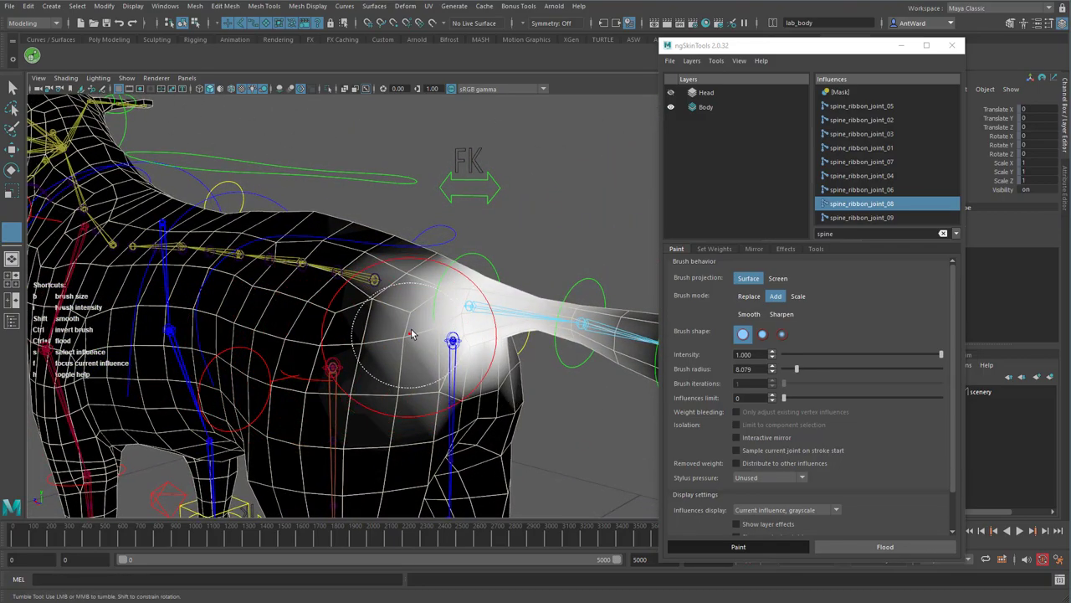
pyautogui.moveTo(411, 334)
pyautogui.mouseDown()
pyautogui.moveTo(431, 351)
pyautogui.moveTo(443, 331)
pyautogui.moveTo(400, 324)
pyautogui.moveTo(452, 344)
pyautogui.mouseUp()
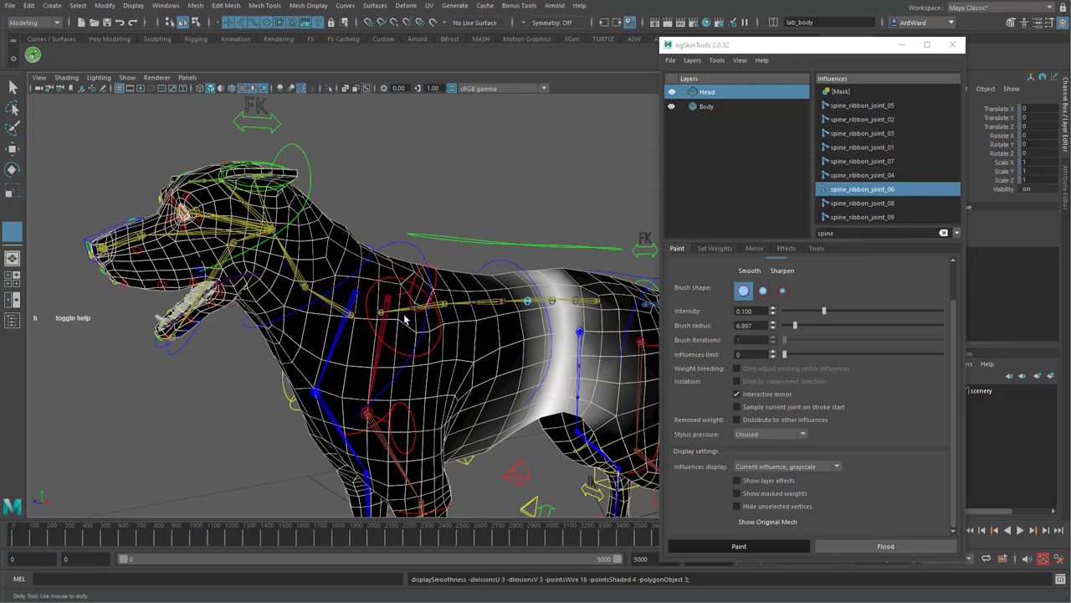
# - Show the original mesh, then return to the grayscale weight display to compare the two
pyautogui.click(767, 522)
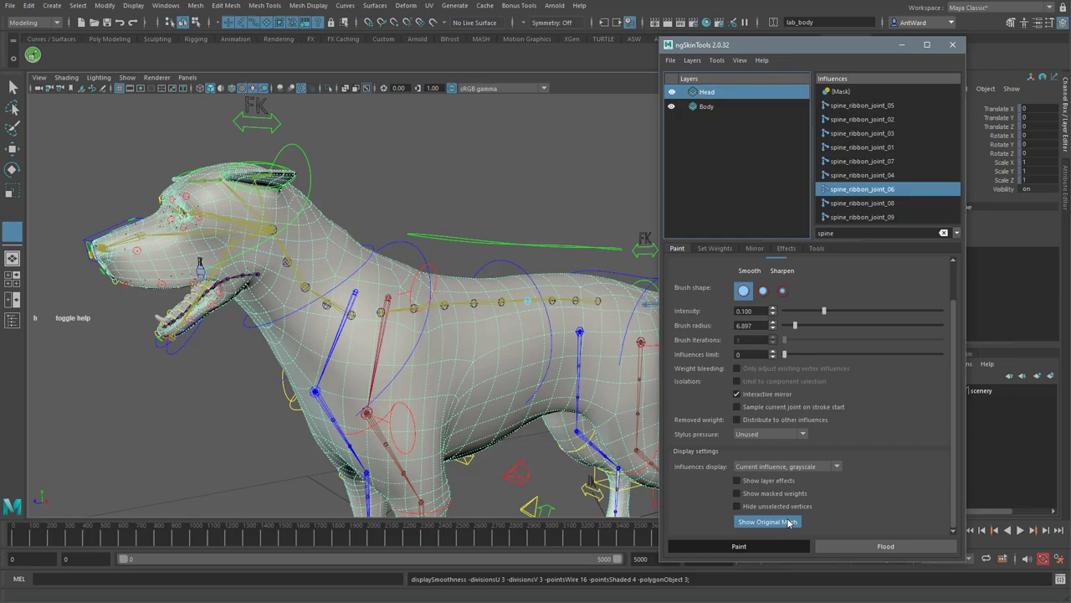
pyautogui.click(788, 523)
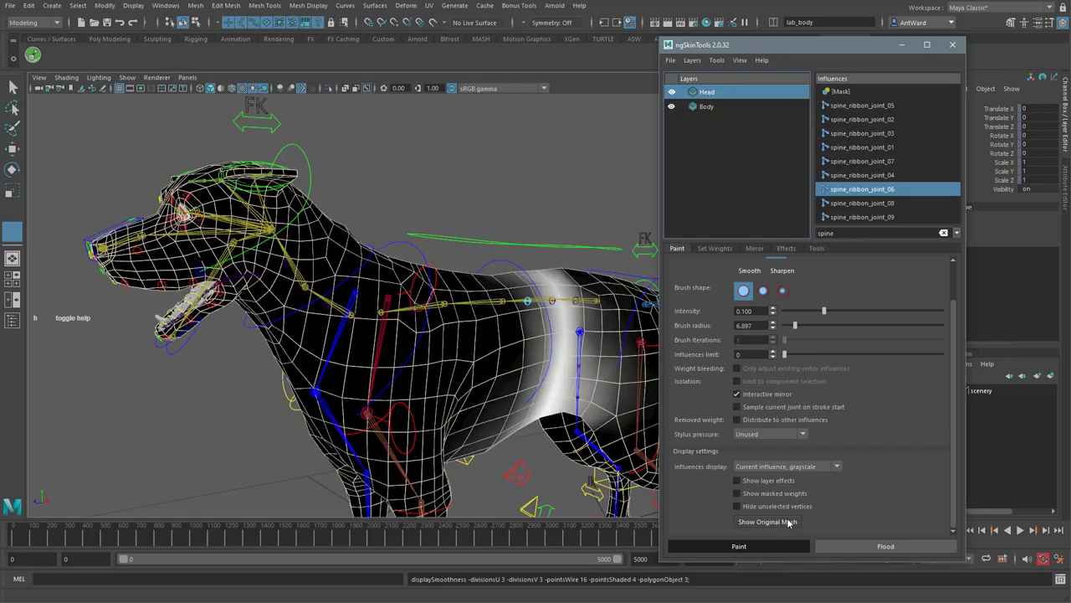
pyautogui.keyDown('alt'); pyautogui.moveTo(444, 351); pyautogui.dragTo(428, 370); pyautogui.keyUp('alt')
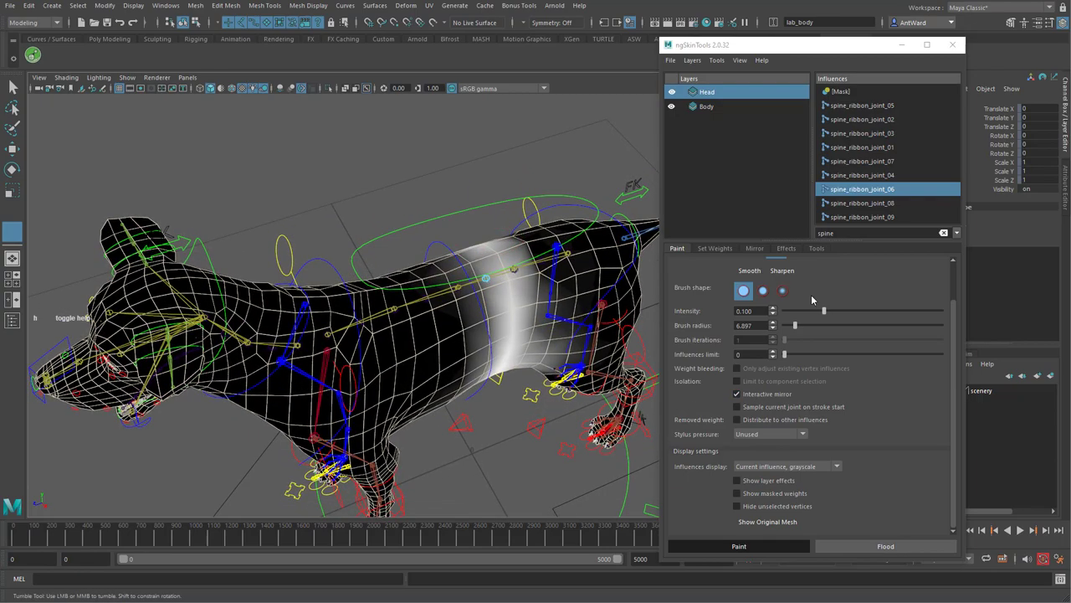
# - Switch the weight brush to the second brush shape, between the solid and the smallest-core ones
pyautogui.scroll(1, 812, 298)
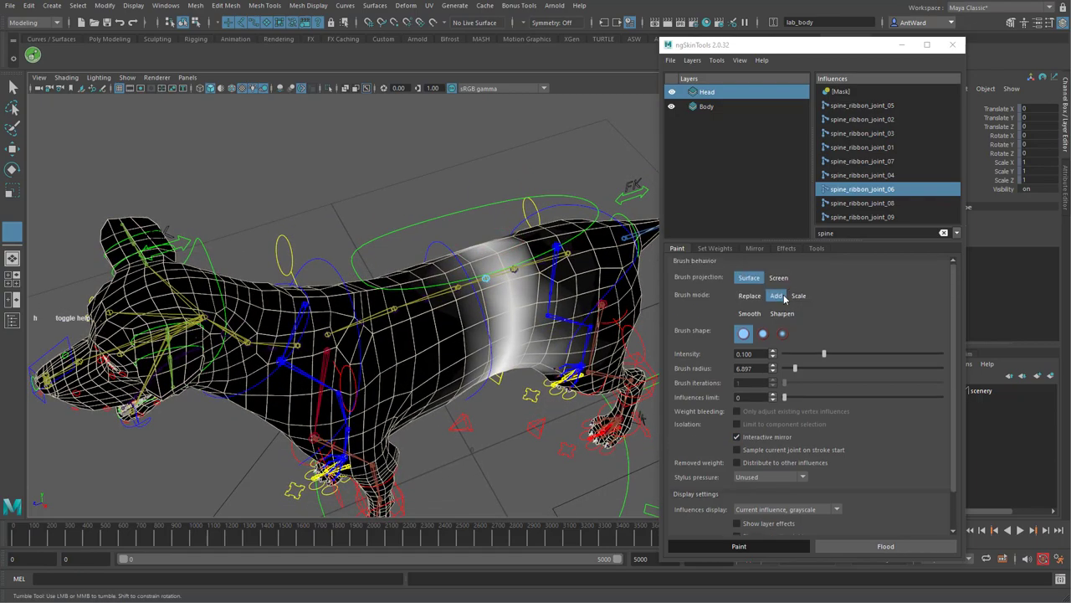
pyautogui.click(763, 335)
pyautogui.moveTo(513, 282)
pyautogui.keyDown('alt'); pyautogui.mouseDown()
pyautogui.moveTo(516, 312)
pyautogui.moveTo(552, 275)
pyautogui.moveTo(583, 266)
pyautogui.moveTo(559, 261)
pyautogui.moveTo(583, 268)
pyautogui.moveTo(547, 272)
pyautogui.mouseUp(); pyautogui.keyUp('alt')
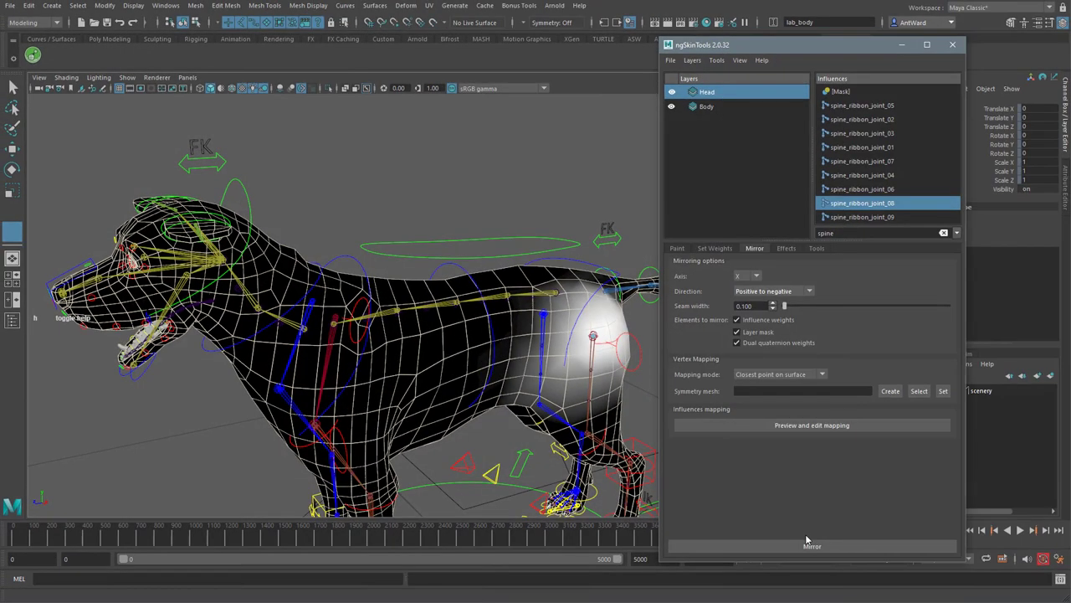
# - Mirror the Head layer's weights across X, positive to negative, keeping the closest point on surface mapping mode
pyautogui.click(795, 376)
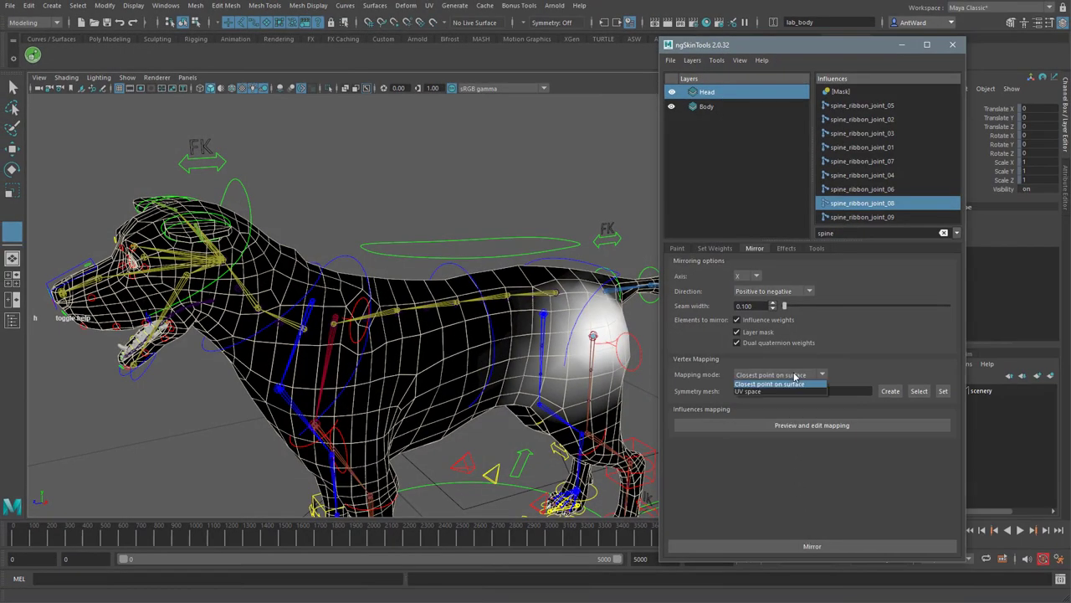
pyautogui.click(804, 466)
pyautogui.click(805, 548)
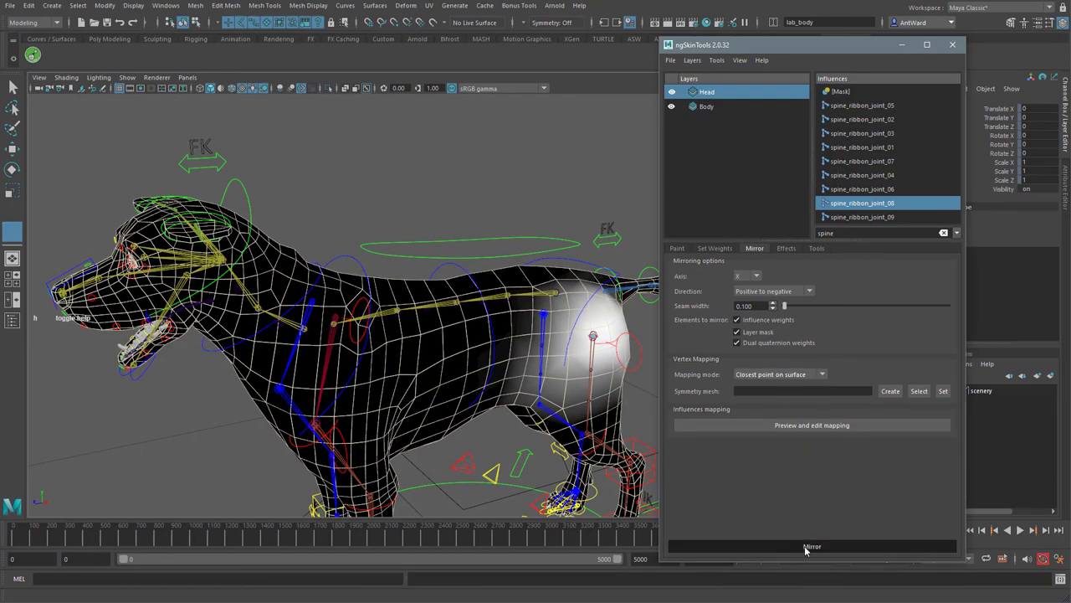
# - Preview the influence mirror mapping in an enlarged window and examine the naming rules and the calculated source and destination joint pairs
pyautogui.click(790, 427)
pyautogui.moveTo(790, 157); pyautogui.dragTo(214, 108)
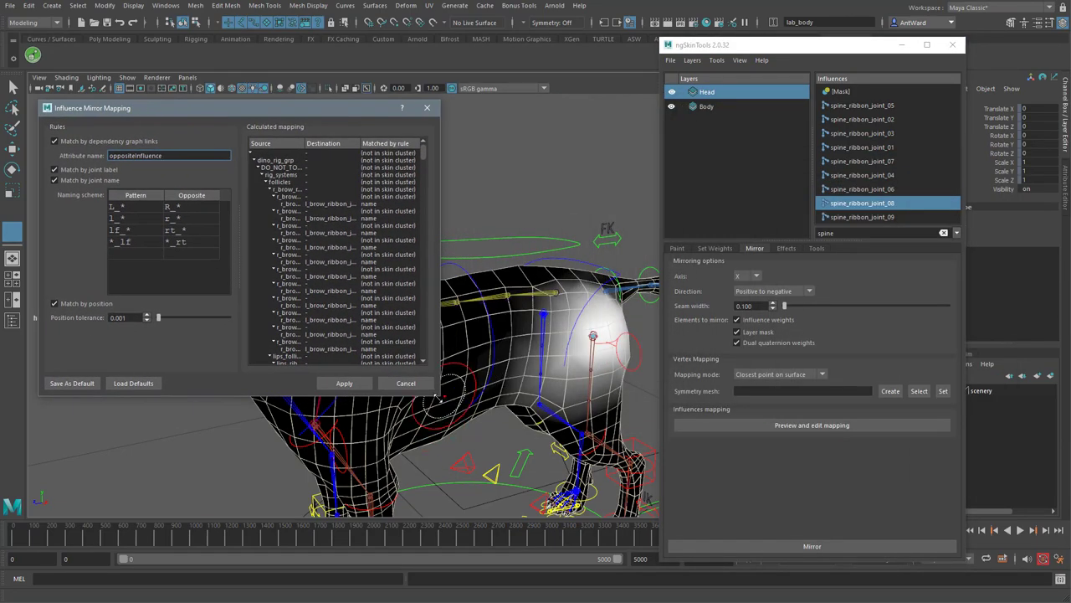
pyautogui.moveTo(440, 393); pyautogui.dragTo(628, 527)
pyautogui.moveTo(396, 143); pyautogui.dragTo(533, 144)
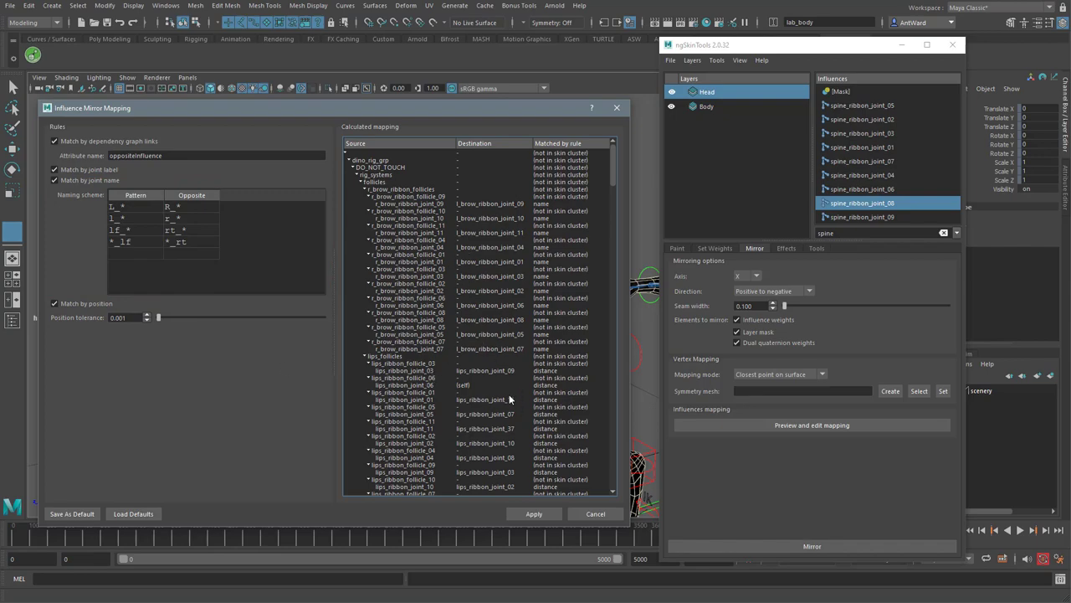
pyautogui.scroll(-10, 513, 387)
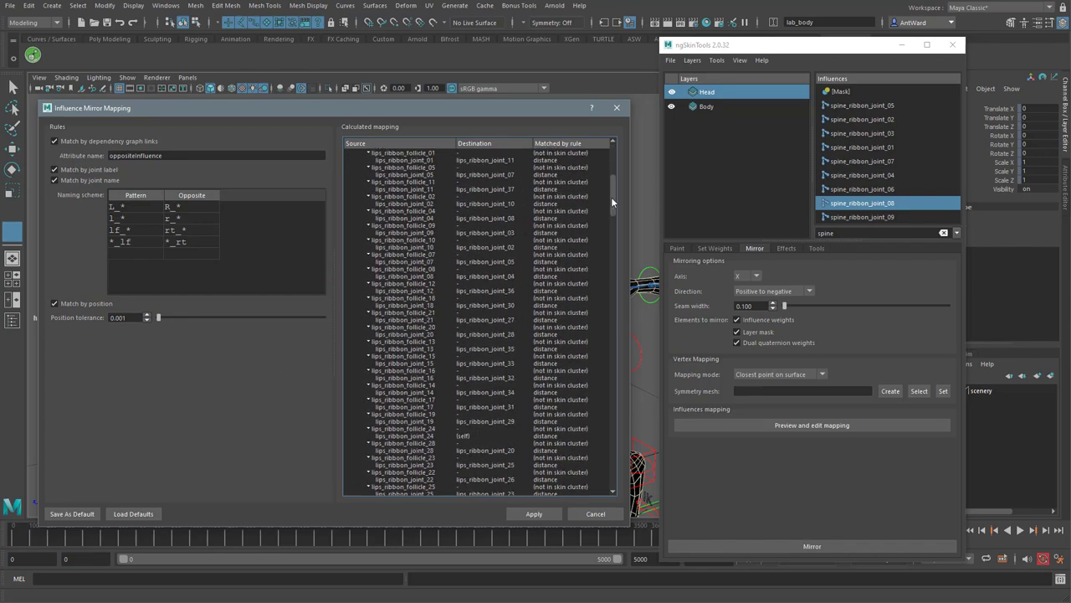
pyautogui.moveTo(611, 201); pyautogui.dragTo(626, 492)
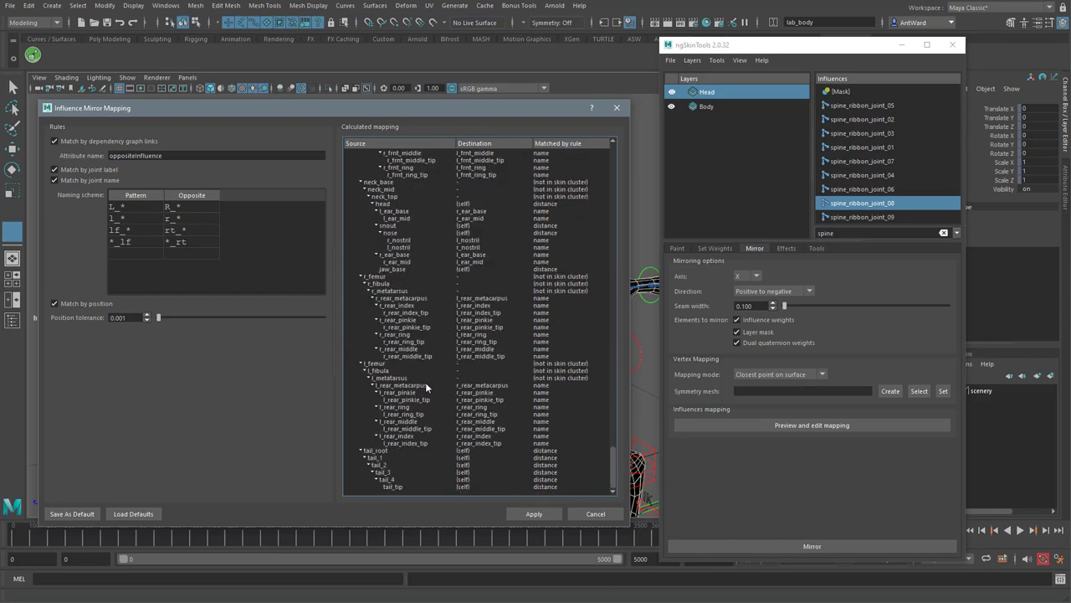
pyautogui.scroll(15, 425, 382)
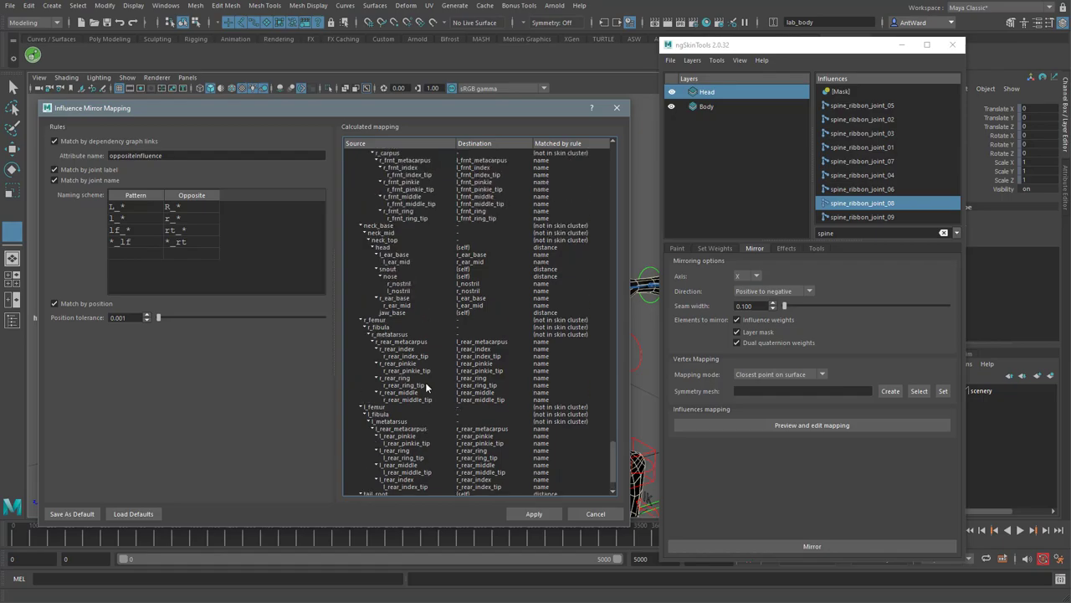
pyautogui.scroll(10, 425, 382)
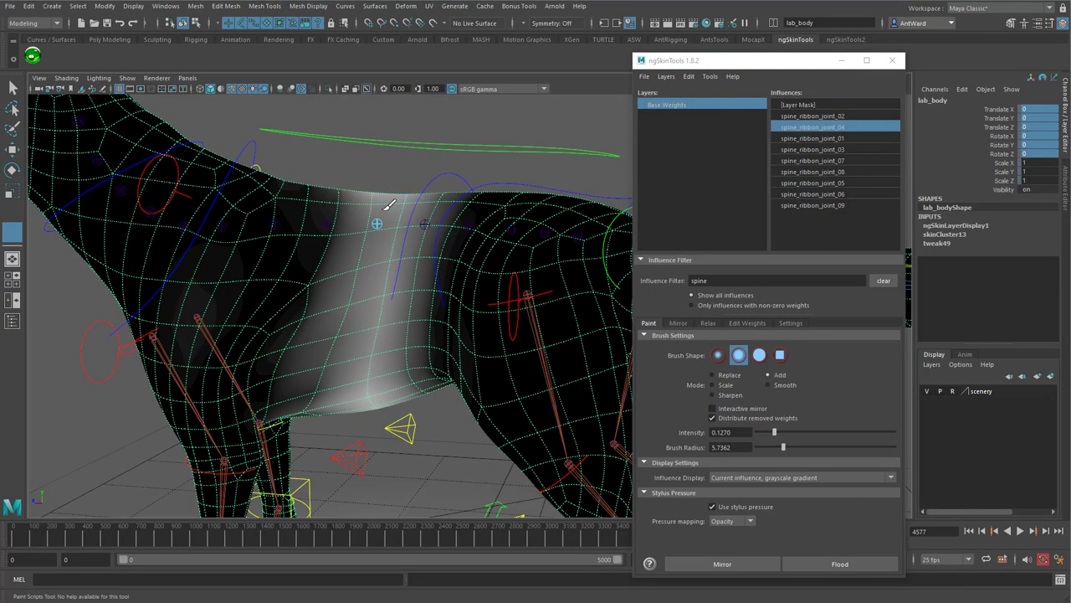
# - Paint spine_ribbon_joint_04 weight down the dog's flank in Add mode with intensity 0.127 and radius about 5.74
pyautogui.moveTo(387, 206); pyautogui.dragTo(368, 360)
pyautogui.keyDown('alt'); pyautogui.moveTo(368, 360); pyautogui.dragTo(375, 390); pyautogui.keyUp('alt')
pyautogui.keyDown('alt'); pyautogui.moveTo(402, 371); pyautogui.dragTo(368, 343, button='right'); pyautogui.keyUp('alt')
pyautogui.moveTo(368, 343)
pyautogui.keyDown('alt'); pyautogui.mouseDown()
pyautogui.moveTo(385, 350)
pyautogui.moveTo(438, 297)
pyautogui.moveTo(334, 226)
pyautogui.mouseUp(); pyautogui.keyUp('alt')
pyautogui.keyDown('alt'); pyautogui.moveTo(335, 226); pyautogui.dragTo(368, 215, button='right'); pyautogui.keyUp('alt')
# - Rotate the rig's body and tail controls to test how the torso and tail deform
pyautogui.press('e')
pyautogui.click(368, 211)
pyautogui.click(364, 177)
pyautogui.click(998, 112)
pyautogui.moveTo(368, 223)
pyautogui.mouseDown(button='middle')
pyautogui.moveTo(436, 223)
pyautogui.moveTo(370, 223)
pyautogui.mouseUp(button='middle')
pyautogui.click(370, 223)
pyautogui.moveTo(443, 195); pyautogui.dragTo(413, 436)
pyautogui.press('w')
pyautogui.press('e')
pyautogui.moveTo(542, 378); pyautogui.dragTo(492, 333)
pyautogui.click(536, 368)
pyautogui.keyDown('alt'); pyautogui.moveTo(469, 369); pyautogui.dragTo(332, 351); pyautogui.keyUp('alt')
pyautogui.keyDown('alt'); pyautogui.moveTo(332, 350); pyautogui.dragTo(447, 270, button='right'); pyautogui.keyUp('alt')
pyautogui.click(447, 271)
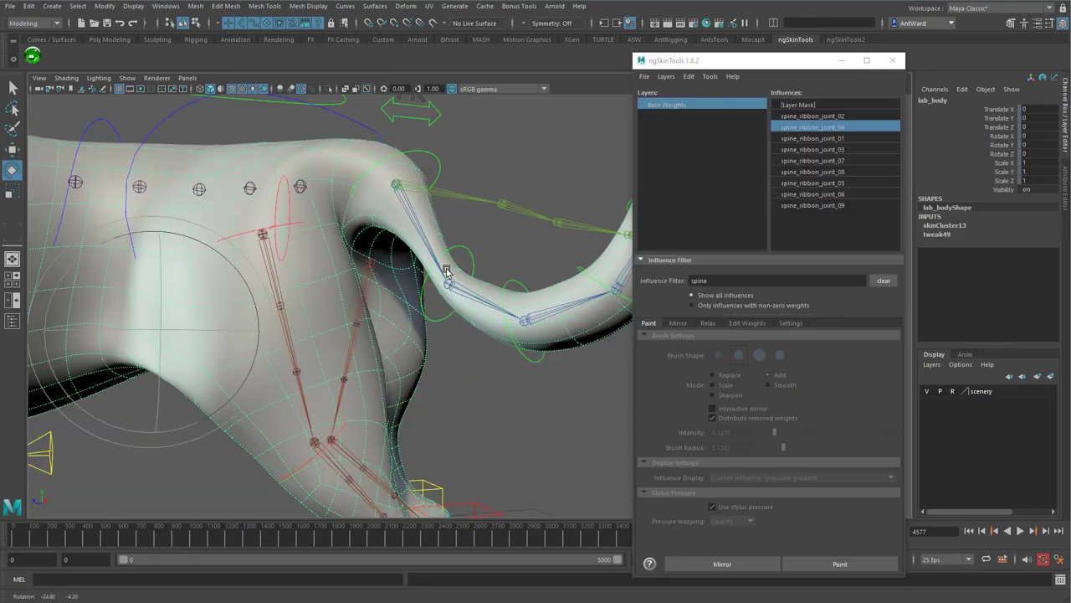
# - Paint spine_ribbon_joint_09 weight over the rump up to the tail base in Add mode, intensity 0.127, radius about 3.07
pyautogui.moveTo(447, 270)
pyautogui.keyDown('alt'); pyautogui.mouseDown()
pyautogui.moveTo(463, 223)
pyautogui.moveTo(519, 251)
pyautogui.mouseUp(); pyautogui.keyUp('alt')
pyautogui.click(813, 205)
pyautogui.click(839, 563)
pyautogui.keyDown('alt'); pyautogui.moveTo(360, 201); pyautogui.dragTo(387, 191); pyautogui.keyUp('alt')
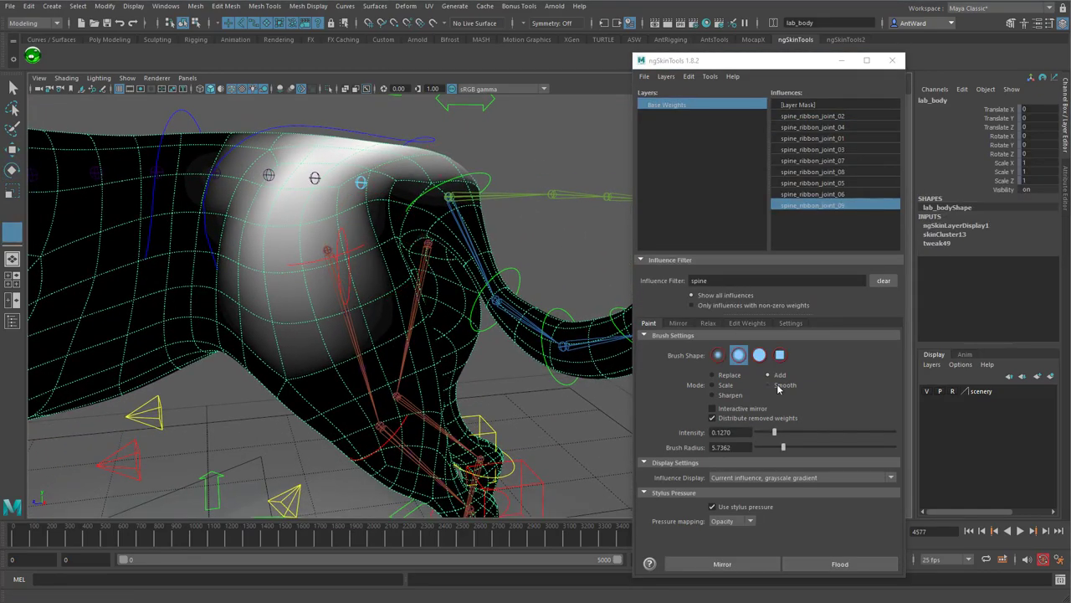
pyautogui.keyDown('alt'); pyautogui.moveTo(416, 188); pyautogui.dragTo(459, 306, button='middle'); pyautogui.keyUp('alt')
pyautogui.moveTo(471, 289)
pyautogui.keyDown('alt'); pyautogui.mouseDown()
pyautogui.moveTo(483, 402)
pyautogui.moveTo(434, 276)
pyautogui.moveTo(379, 201)
pyautogui.mouseUp(); pyautogui.keyUp('alt')
pyautogui.moveTo(377, 283)
pyautogui.keyDown('alt'); pyautogui.mouseDown()
pyautogui.moveTo(434, 245)
pyautogui.moveTo(391, 243)
pyautogui.moveTo(373, 264)
pyautogui.mouseUp(); pyautogui.keyUp('alt')
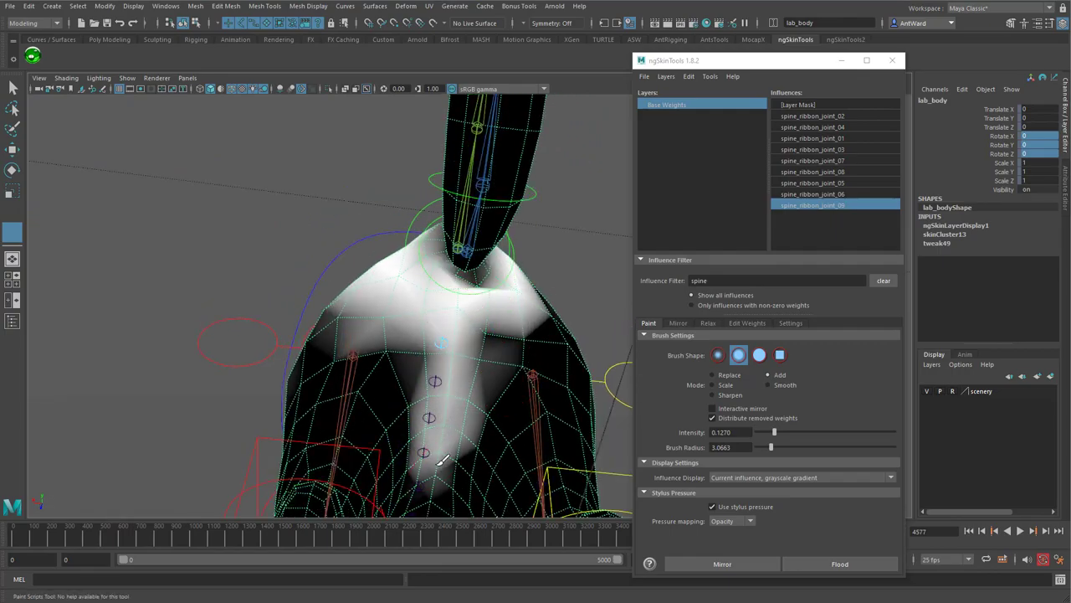
pyautogui.moveTo(441, 459)
pyautogui.keyDown('alt'); pyautogui.mouseDown()
pyautogui.moveTo(457, 287)
pyautogui.moveTo(494, 402)
pyautogui.moveTo(533, 411)
pyautogui.moveTo(471, 349)
pyautogui.moveTo(419, 318)
pyautogui.mouseUp(); pyautogui.keyUp('alt')
# - Smooth the spine_ribbon_joint_09 weights around the rump and tail base at intensity 1
pyautogui.press('shift')
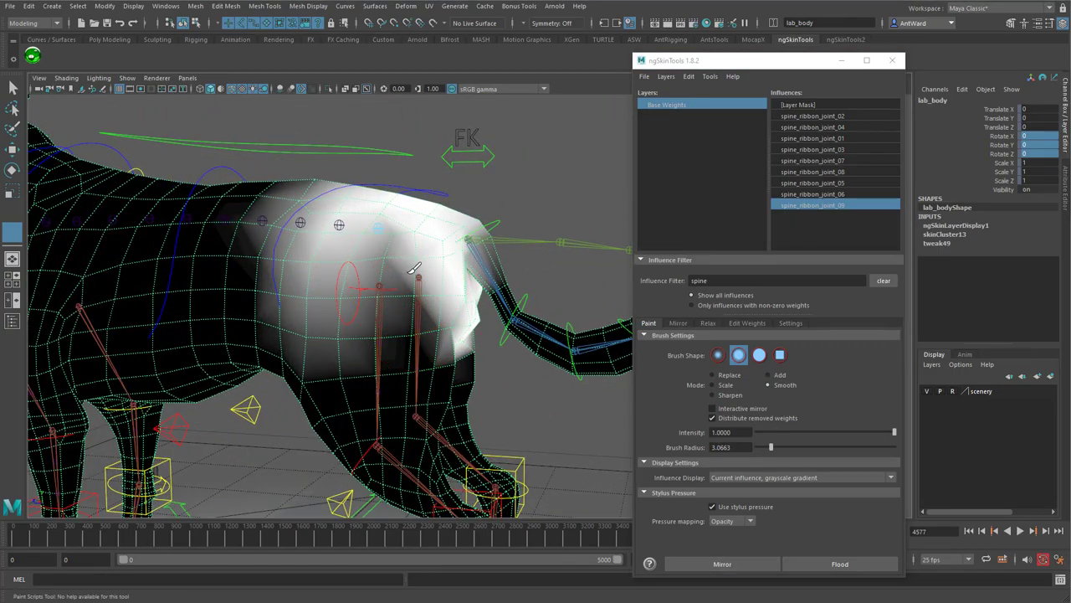
pyautogui.moveTo(414, 272)
pyautogui.keyDown('alt'); pyautogui.mouseDown()
pyautogui.moveTo(391, 338)
pyautogui.moveTo(435, 270)
pyautogui.mouseUp(); pyautogui.keyUp('alt')
pyautogui.scroll(-3, 511, 382)
# - Move the left rear leg IK control up and backwards to pose the leg for a deformation test
pyautogui.press('w')
pyautogui.keyDown('alt'); pyautogui.moveTo(489, 455); pyautogui.dragTo(464, 409, button='middle'); pyautogui.keyUp('alt')
pyautogui.click(479, 397)
pyautogui.moveTo(512, 382); pyautogui.dragTo(515, 378)
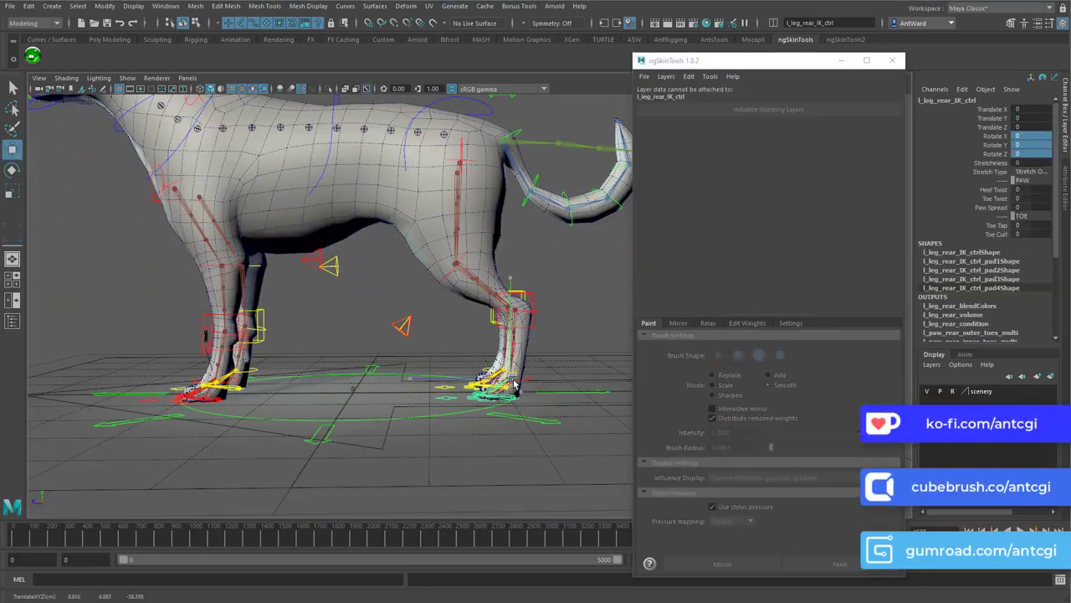
pyautogui.moveTo(521, 326); pyautogui.dragTo(526, 274)
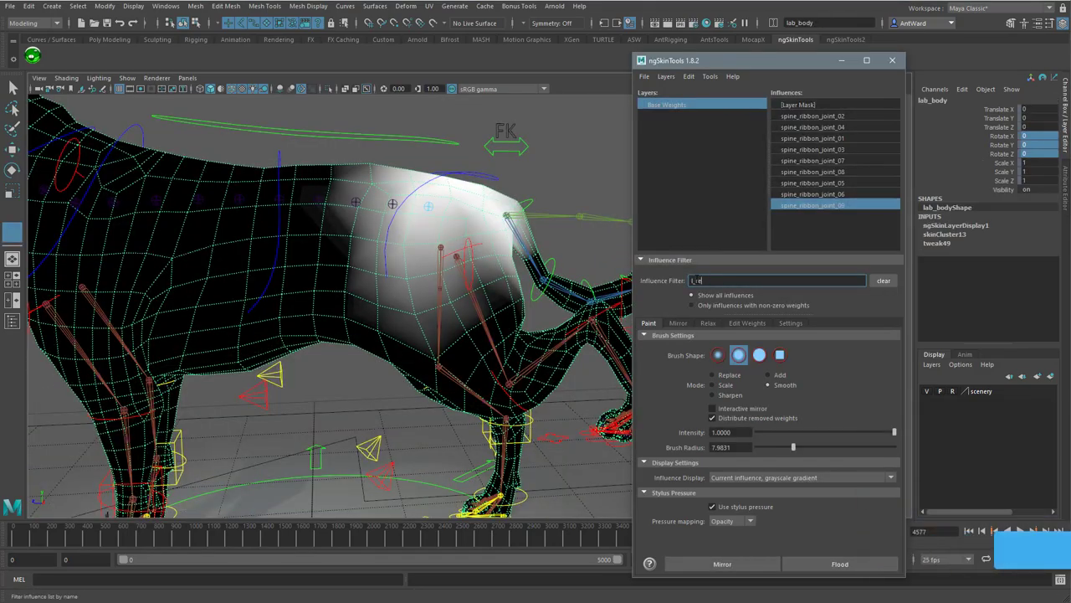
# - Filter the influences by "l_rear" and select l_rear_ribbon_joint_01
pyautogui.write('ar')
pyautogui.keyDown('alt'); pyautogui.moveTo(317, 306); pyautogui.dragTo(352, 297); pyautogui.keyUp('alt')
pyautogui.click(860, 116)
pyautogui.keyDown('alt'); pyautogui.moveTo(402, 334); pyautogui.dragTo(368, 268, button='middle'); pyautogui.keyUp('alt')
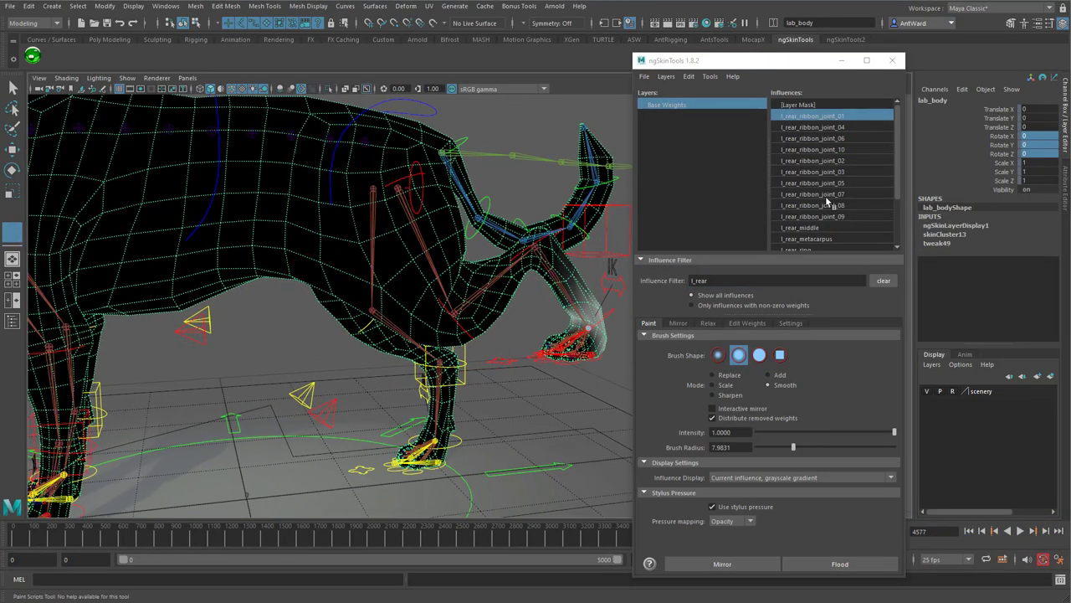
# - Paint l_rear_ribbon_joint_10 weight around the hip in Add mode at intensity 0.127, radius 6.1371, and switch the brush to Replace at intensity 0
pyautogui.click(832, 217)
pyautogui.keyDown('alt'); pyautogui.moveTo(270, 312); pyautogui.dragTo(427, 304, button='right'); pyautogui.keyUp('alt')
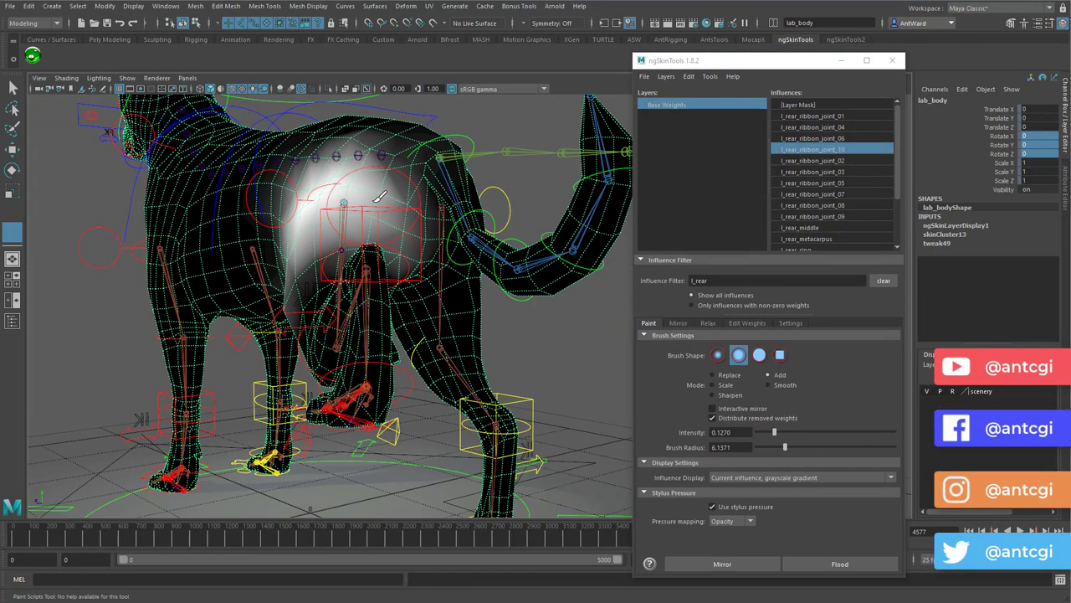
pyautogui.keyDown('alt'); pyautogui.moveTo(468, 276); pyautogui.dragTo(633, 270); pyautogui.keyUp('alt')
pyautogui.moveTo(469, 251); pyautogui.dragTo(344, 253)
pyautogui.moveTo(406, 204)
pyautogui.keyDown('alt'); pyautogui.mouseDown()
pyautogui.moveTo(357, 182)
pyautogui.moveTo(394, 196)
pyautogui.moveTo(423, 243)
pyautogui.mouseUp(); pyautogui.keyUp('alt')
pyautogui.moveTo(487, 227)
pyautogui.keyDown('alt'); pyautogui.mouseDown()
pyautogui.moveTo(479, 174)
pyautogui.moveTo(494, 172)
pyautogui.moveTo(464, 188)
pyautogui.mouseUp(); pyautogui.keyUp('alt')
pyautogui.click(724, 376)
pyautogui.keyDown('alt'); pyautogui.moveTo(282, 252); pyautogui.dragTo(380, 278); pyautogui.keyUp('alt')
# - Mirror the rear-leg weights and extend the influence filter to "l_rear, r_rear"
pyautogui.click(712, 565)
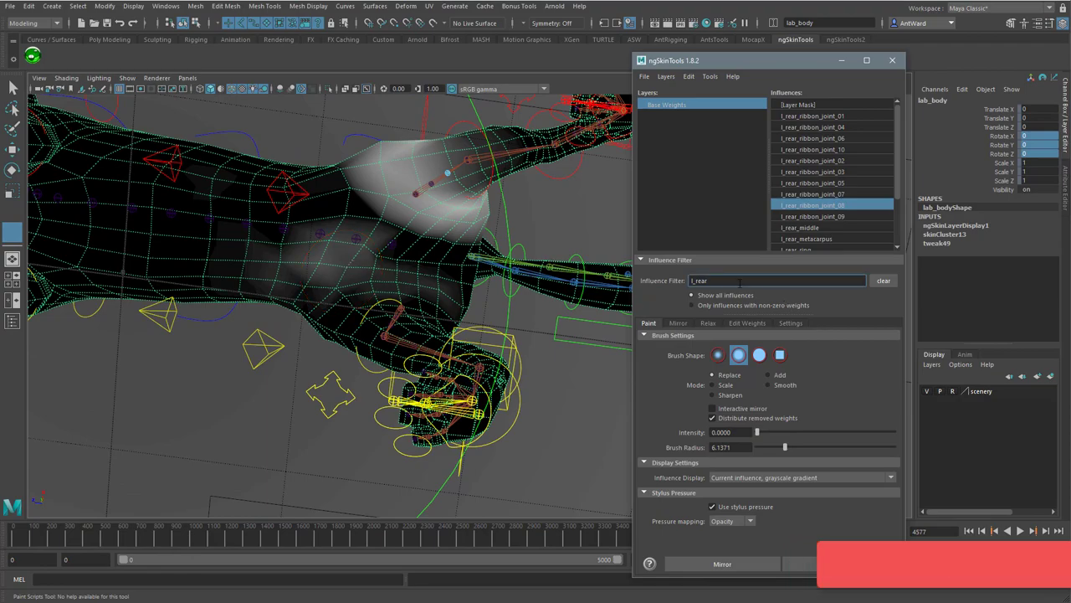
pyautogui.write(', r_rear')
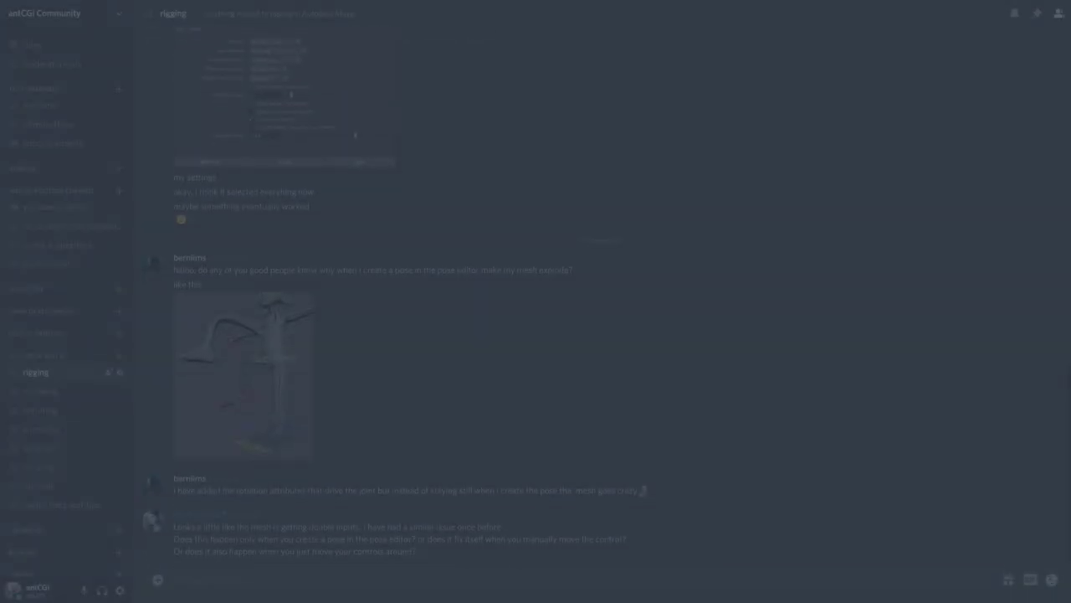
pyautogui.scroll(-5, 599, 301)
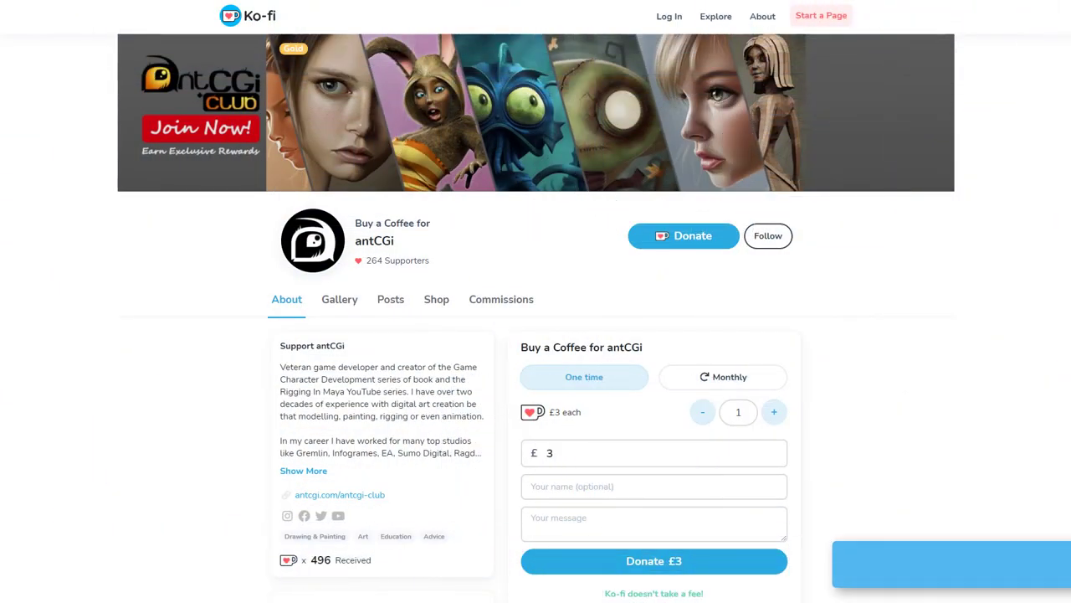
pyautogui.scroll(-2, 535, 318)
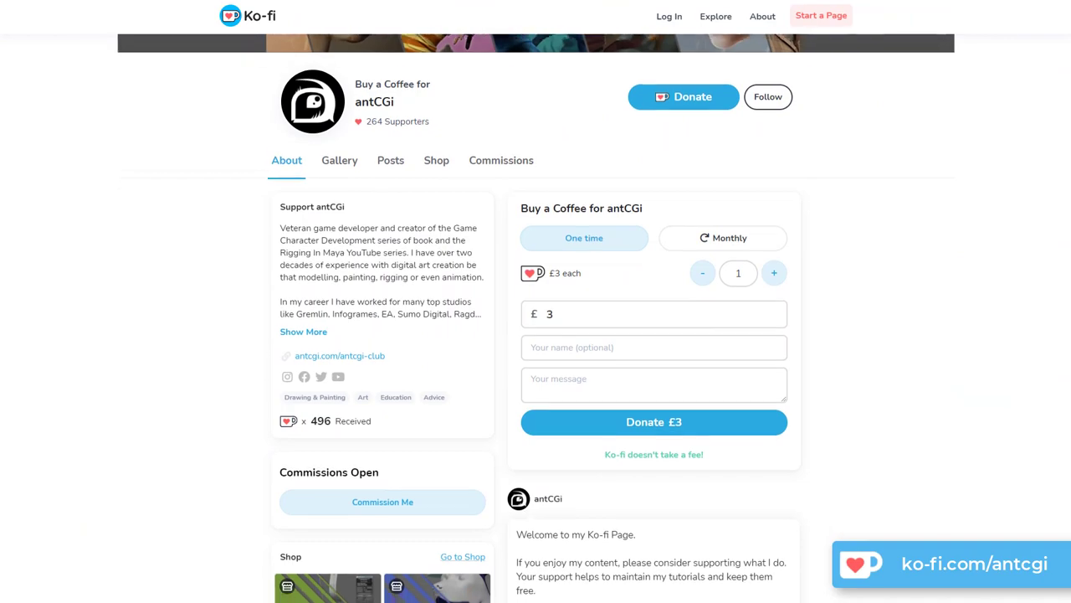
pyautogui.scroll(-3, 536, 318)
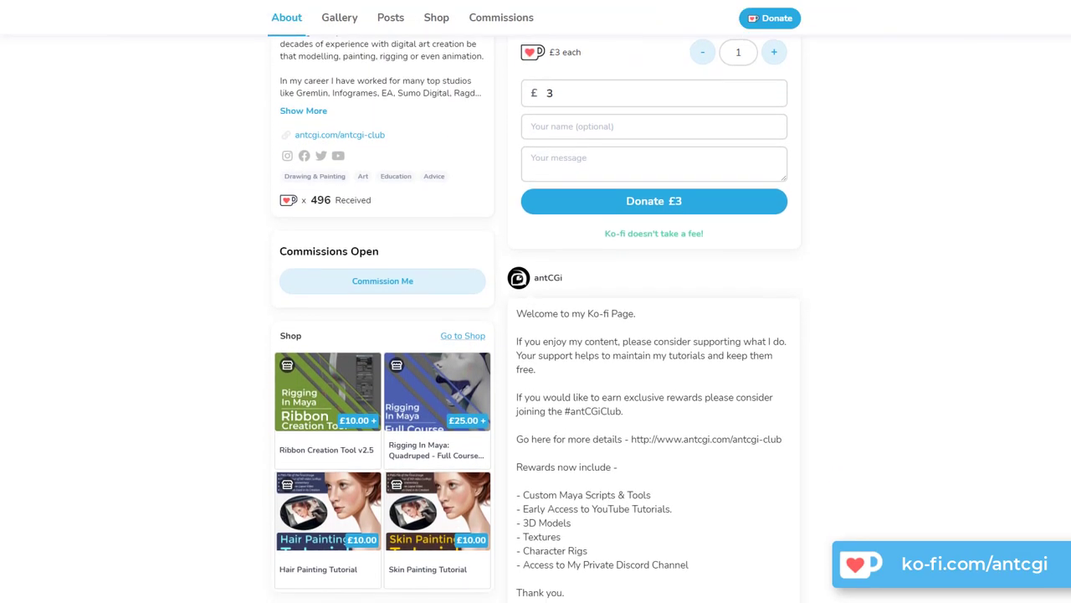
pyautogui.scroll(-3, 536, 319)
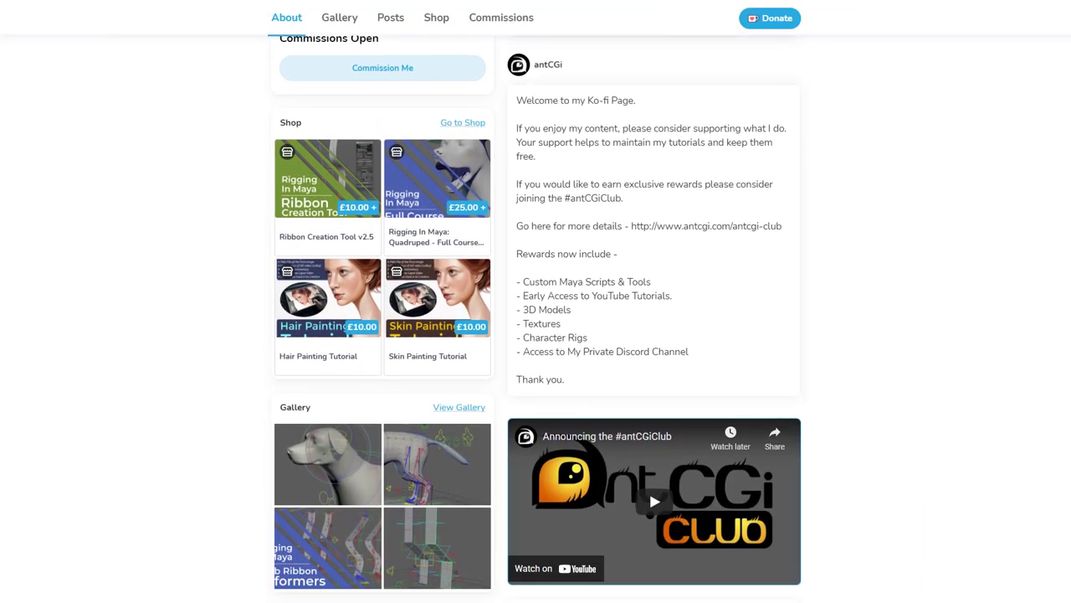